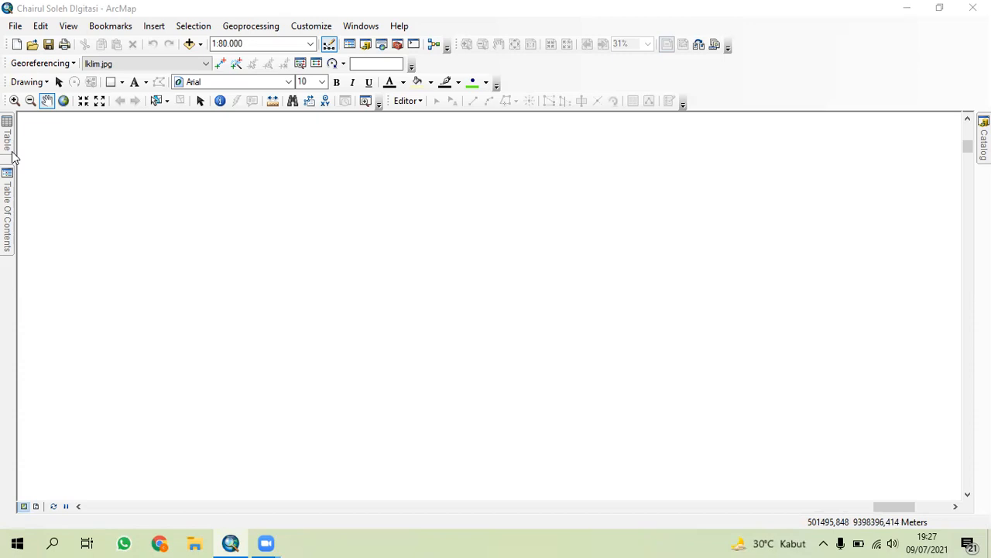
Add the Tanah.jpg raster from the Digitasi folder and make it the georeferencing target layer
left_click(189, 44)
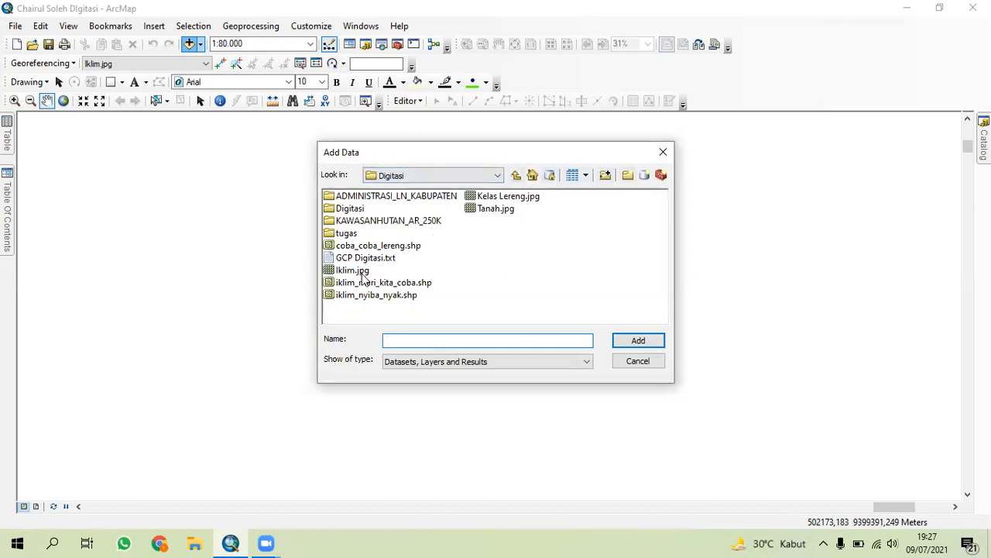
left_click(495, 208)
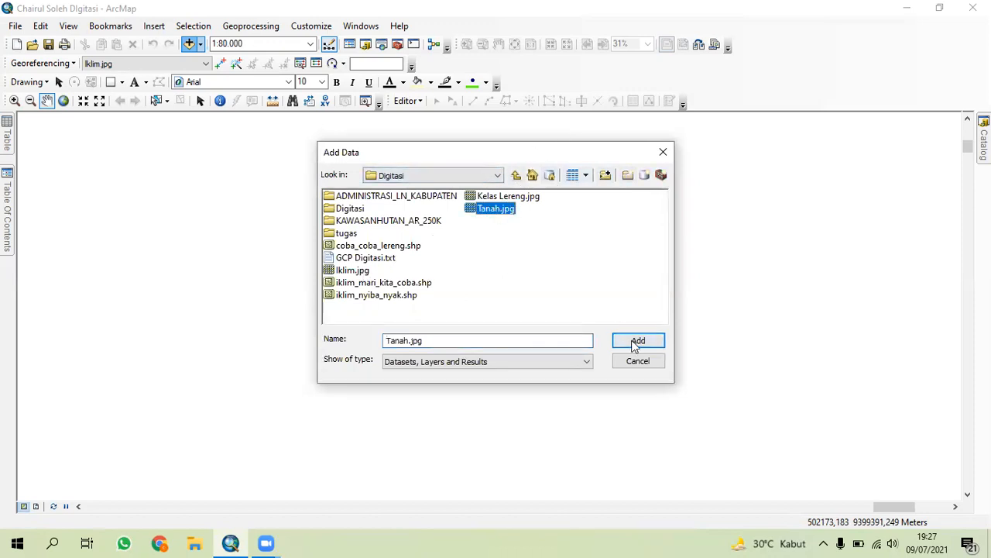
left_click(637, 341)
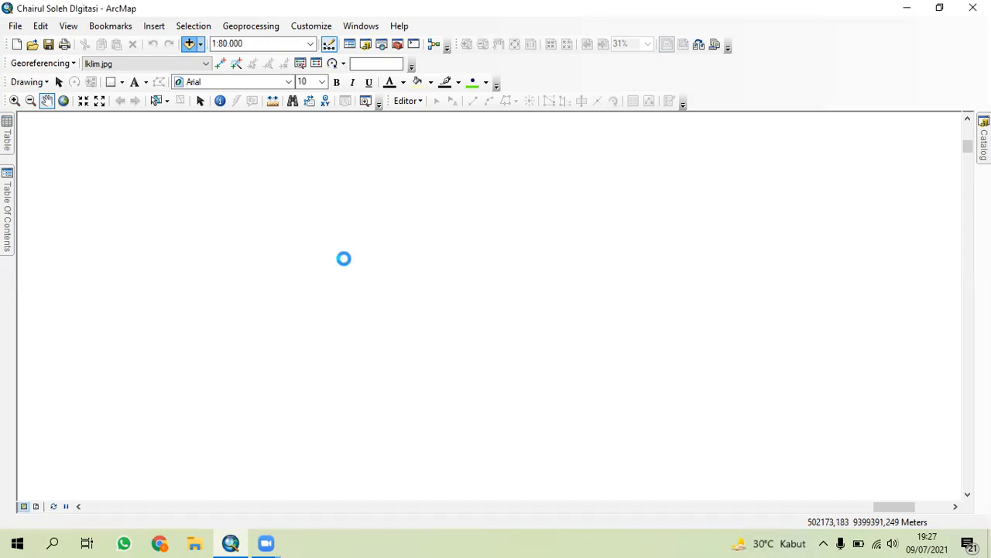
left_click(608, 337)
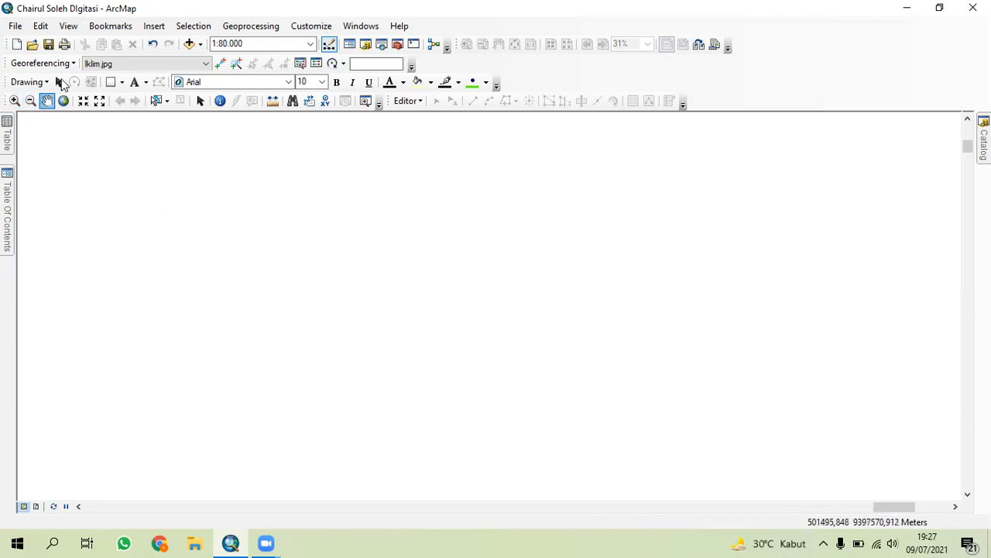
left_click(118, 64)
left_click(108, 102)
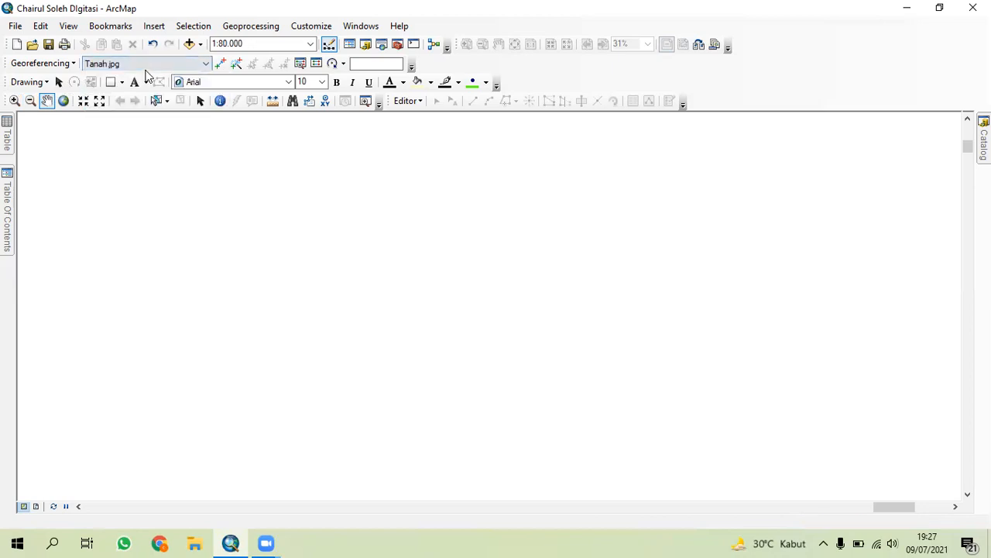
Move the Tanah.jpg layer to the top of the layer order and zoom to its extent
mouse_move(7, 137)
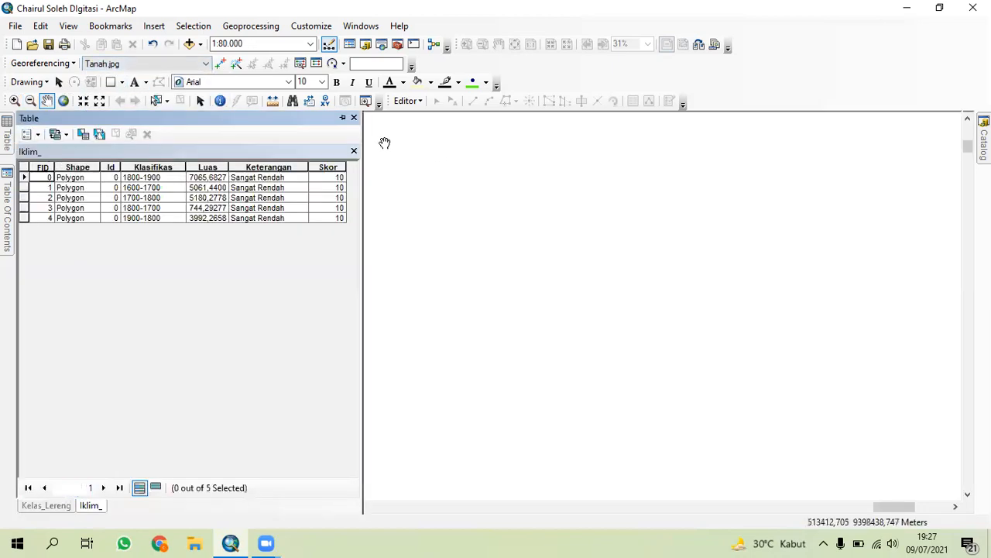
left_click(343, 119)
mouse_move(6, 186)
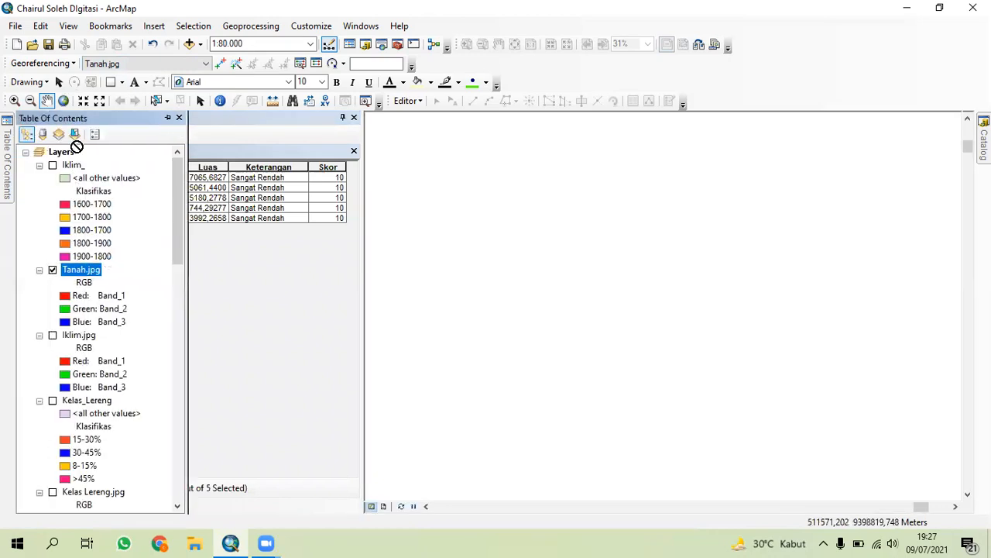
left_click_drag(84, 270, 78, 160)
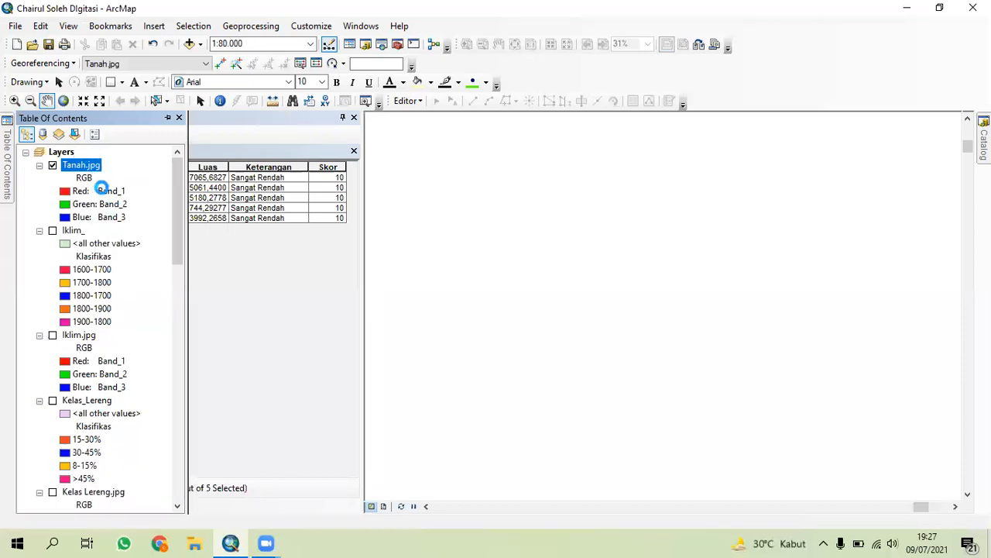
right_click(85, 169)
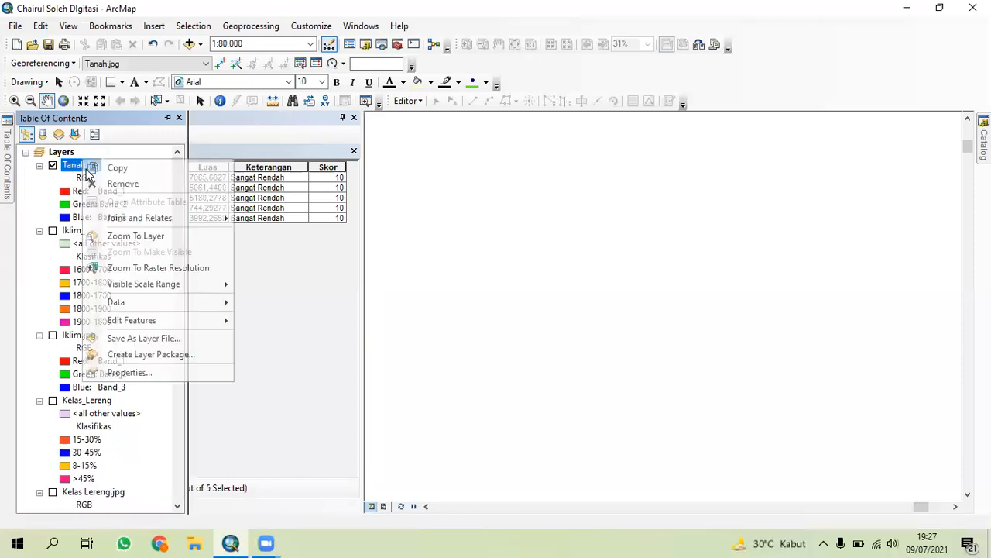
left_click(137, 237)
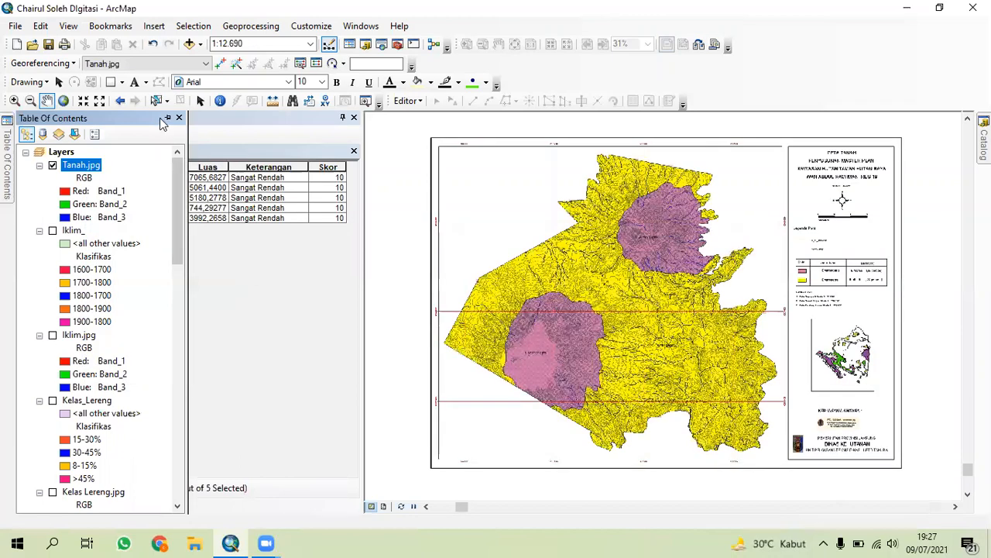
Close the attribute table and collapse the table of contents to free up the map area
left_click(354, 118)
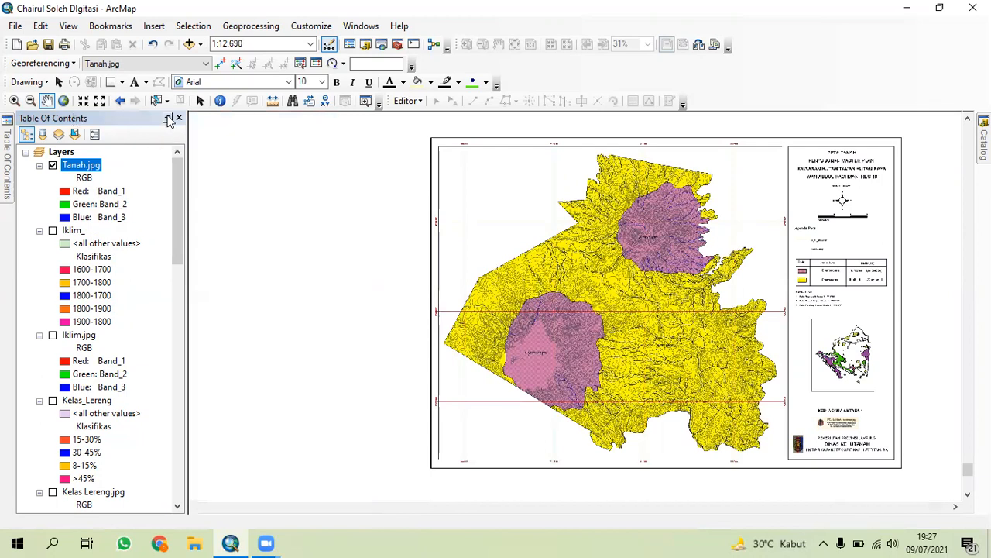
left_click(168, 118)
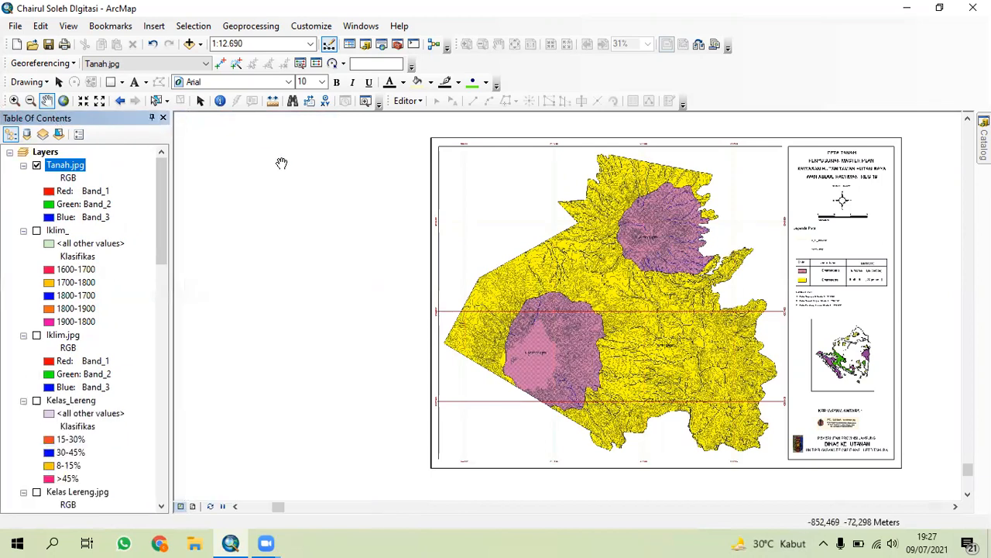
left_click(152, 117)
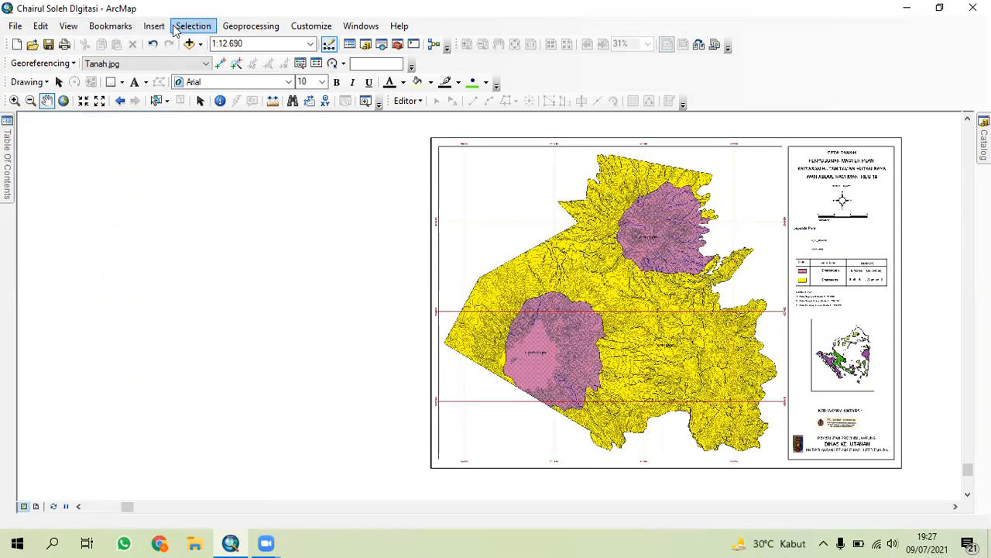
Set the data frame's coordinate system to WGS 1984 UTM Zone 48S
left_click(65, 29)
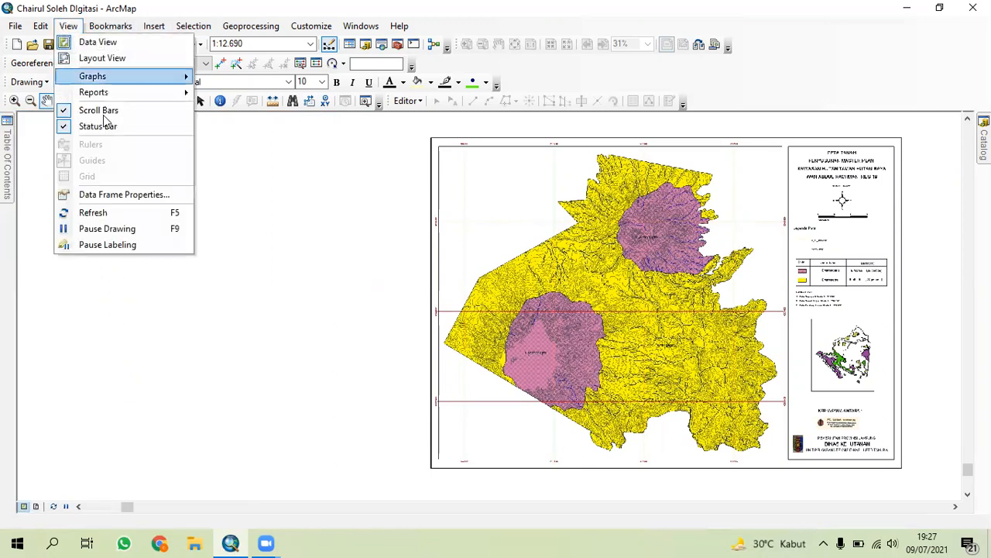
left_click(132, 195)
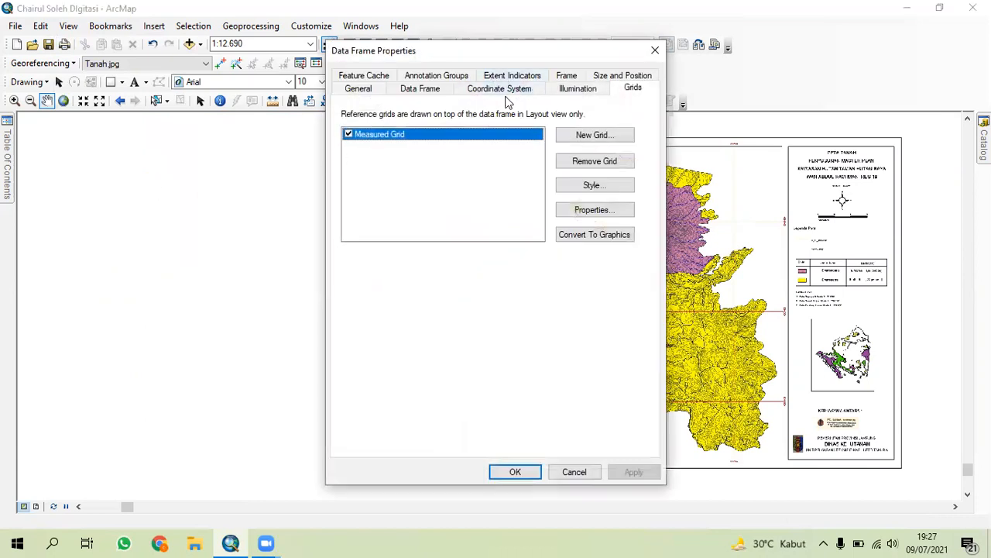
left_click(507, 93)
left_click(437, 169)
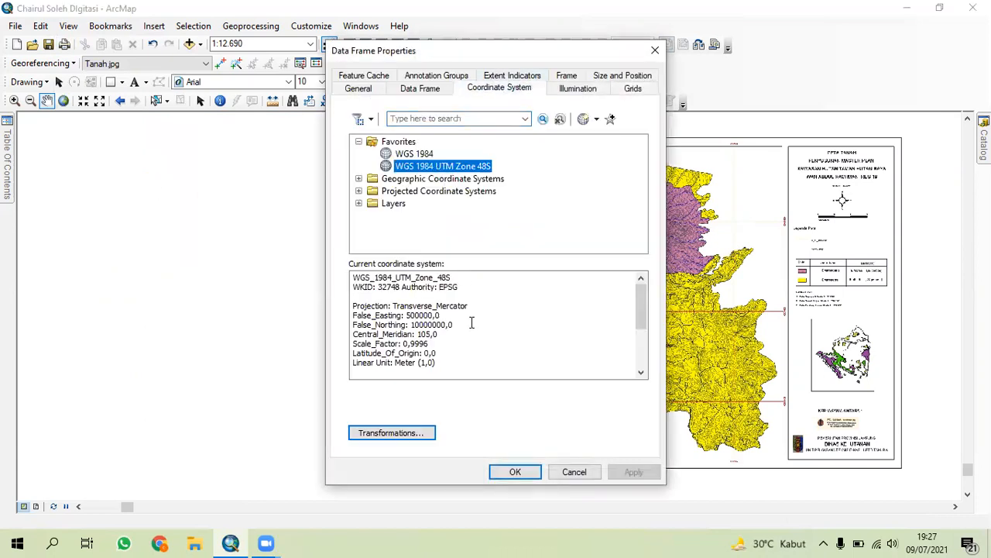
left_click(515, 471)
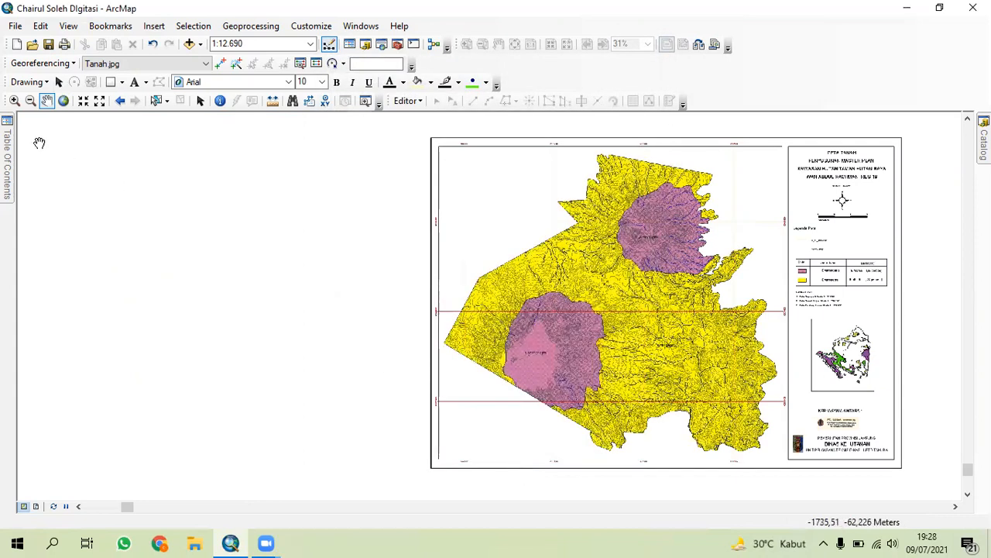
Load the GCP Digitasi control points file into the link table to georeference Tanah.jpg
left_click_drag(618, 298, 383, 296)
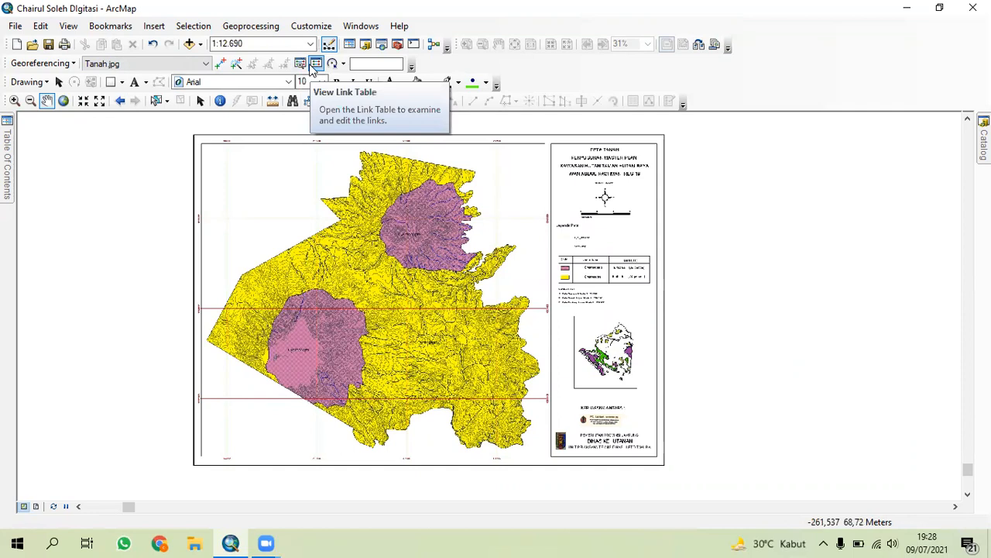
scroll(217, 223, "down", 3)
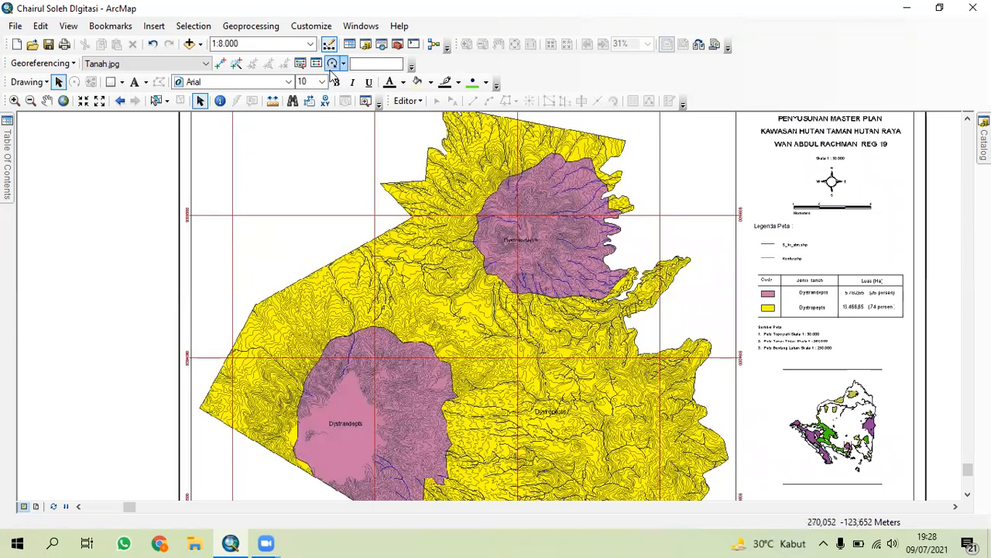
scroll(421, 296, "up", 2)
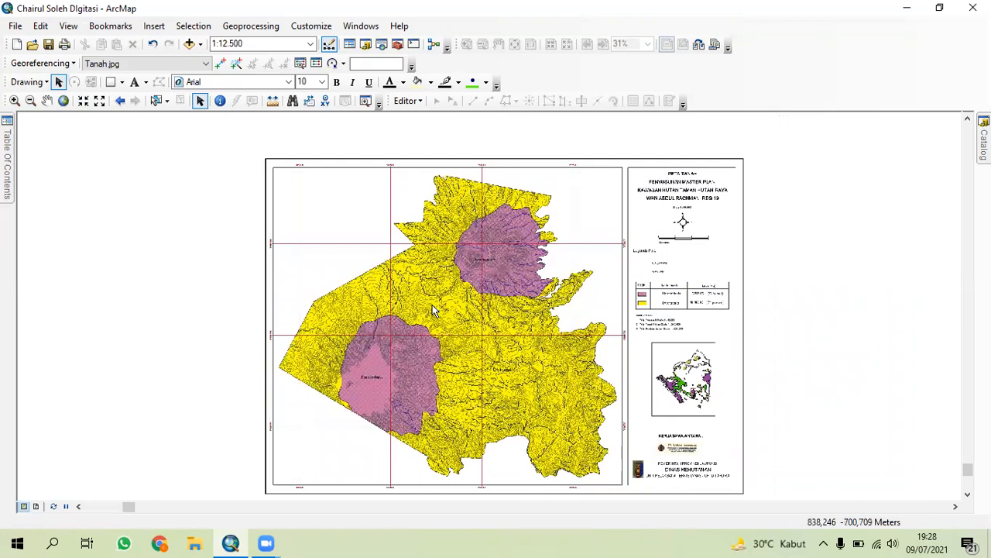
left_click(315, 65)
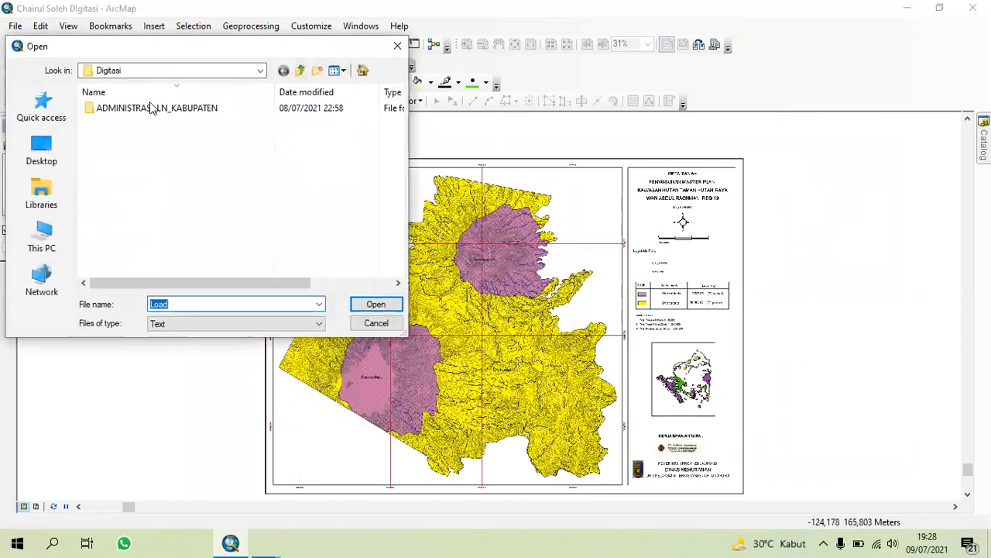
left_click(211, 110)
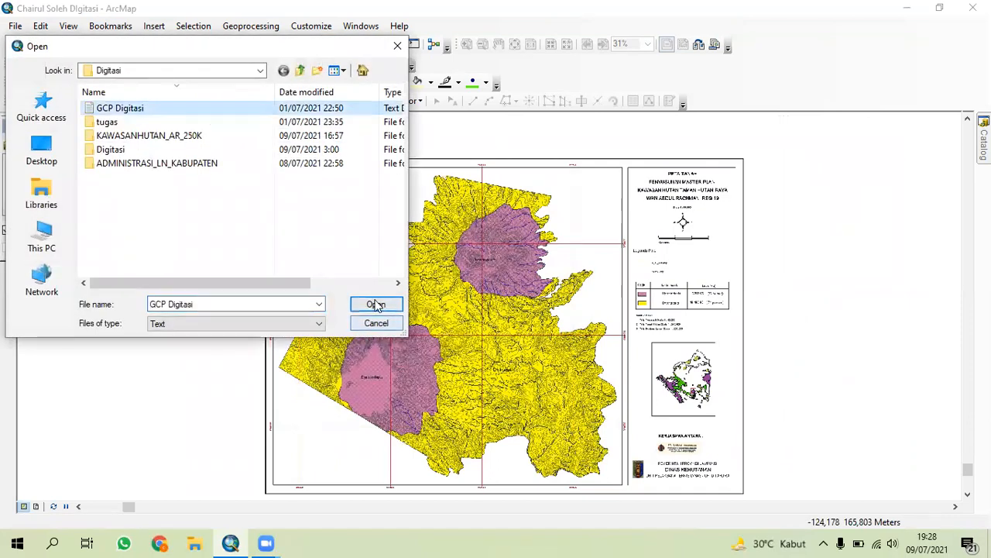
left_click(377, 305)
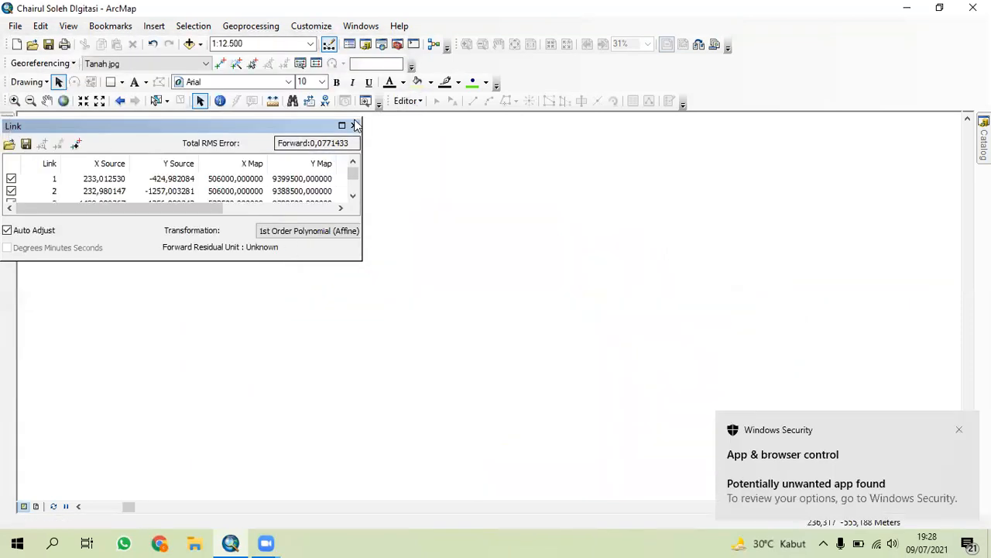
left_click(353, 126)
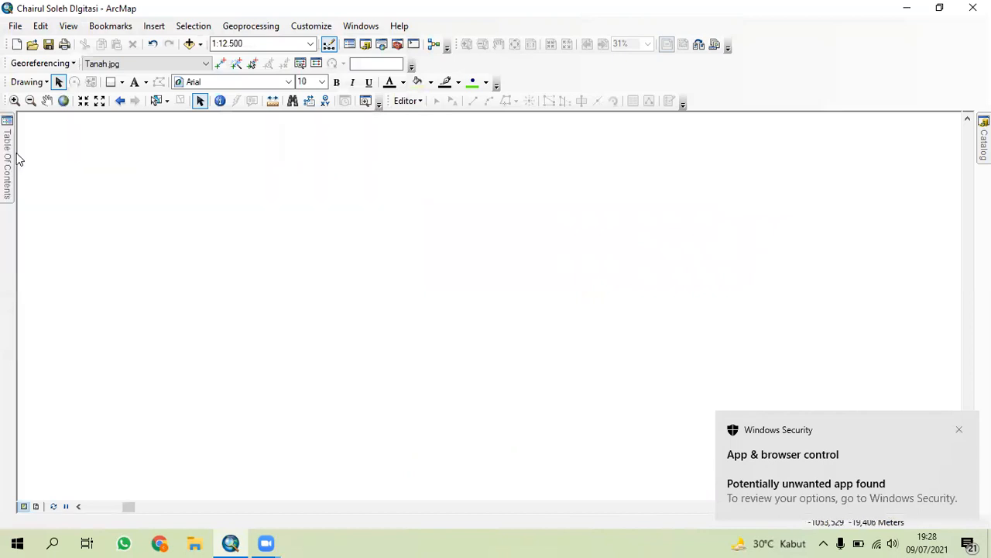
Zoom to the extent of the georeferenced Tanah.jpg layer and collapse the table of contents
mouse_move(11, 160)
right_click(84, 170)
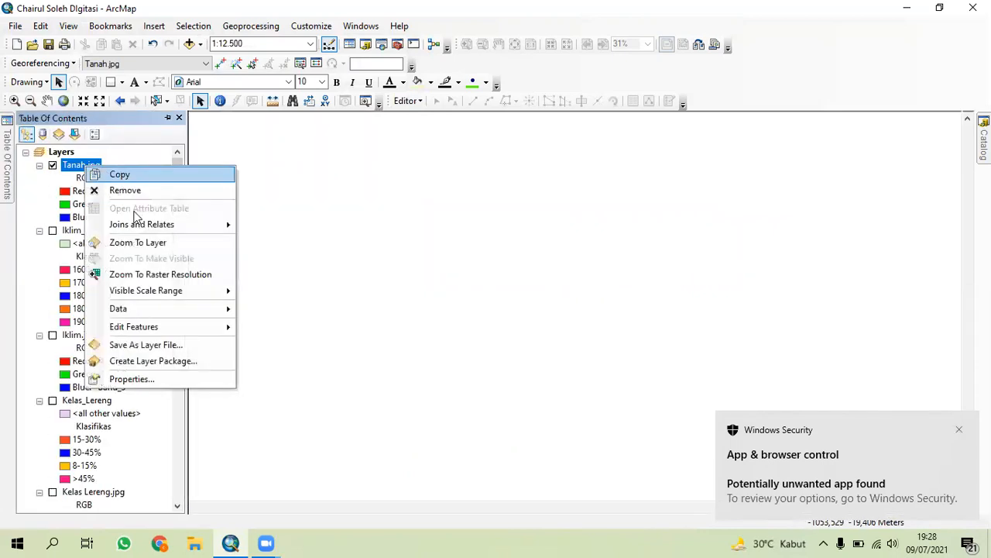
left_click(147, 246)
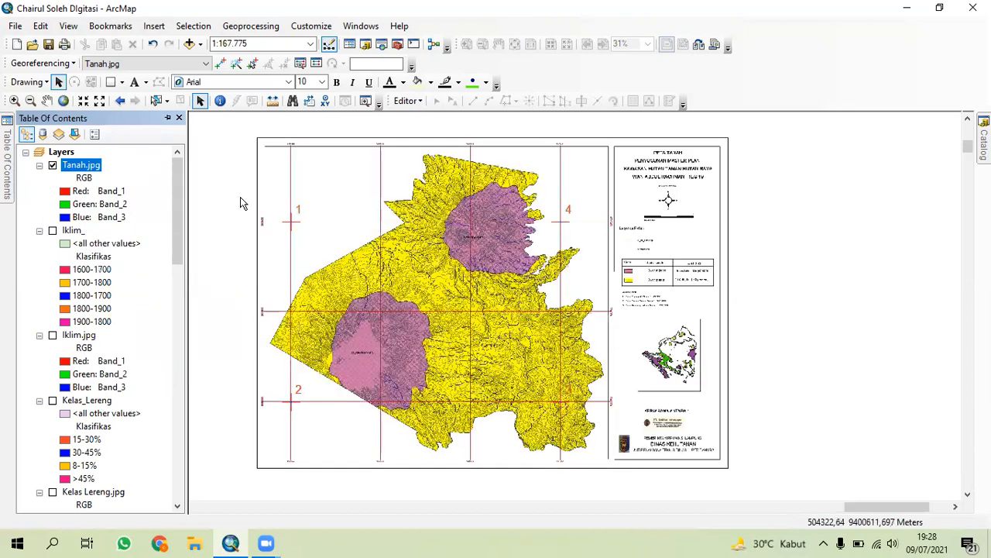
left_click(167, 119)
left_click(152, 119)
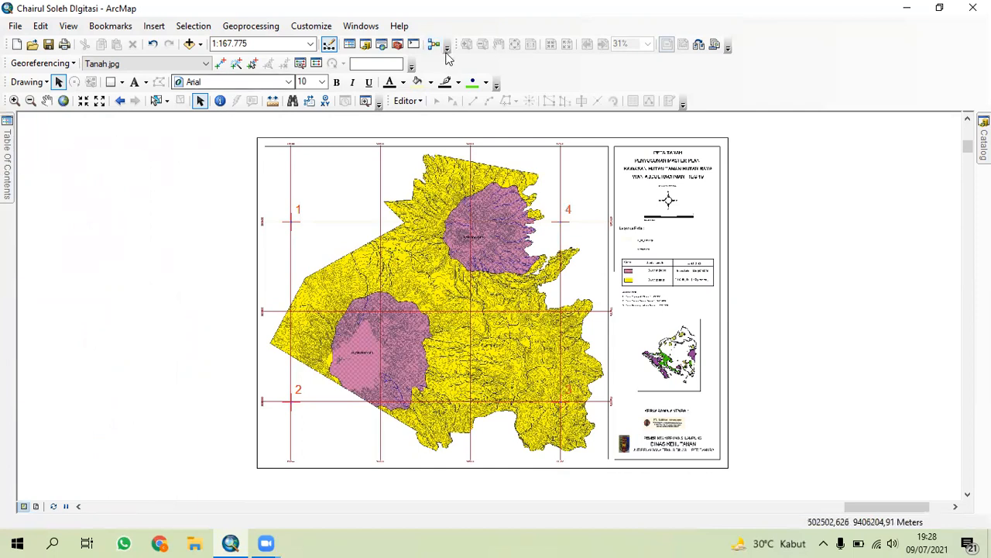
Start a new shapefile named Batas Tahura with the Polygon feature type in New folder under the DIGITASI UAP home folder
left_click(368, 46)
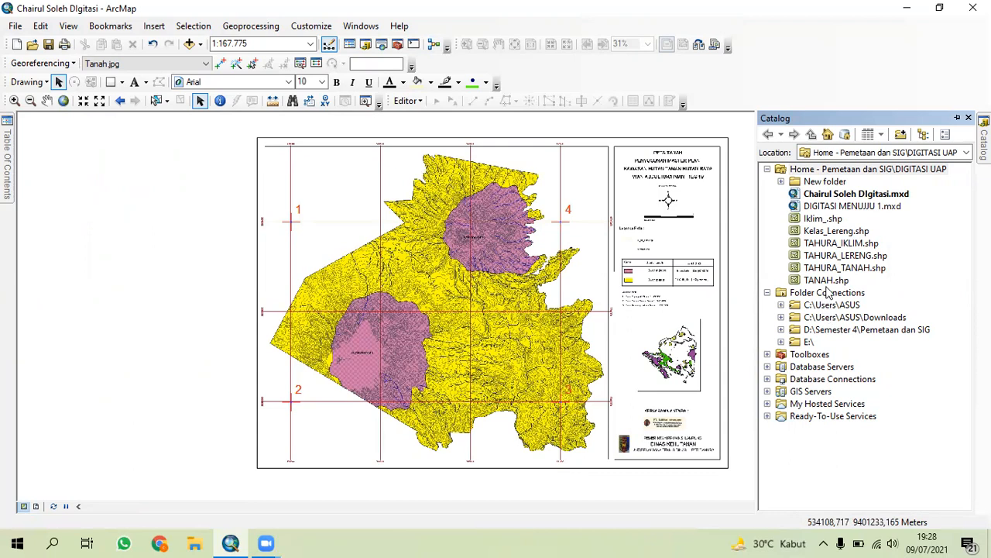
double_click(819, 172)
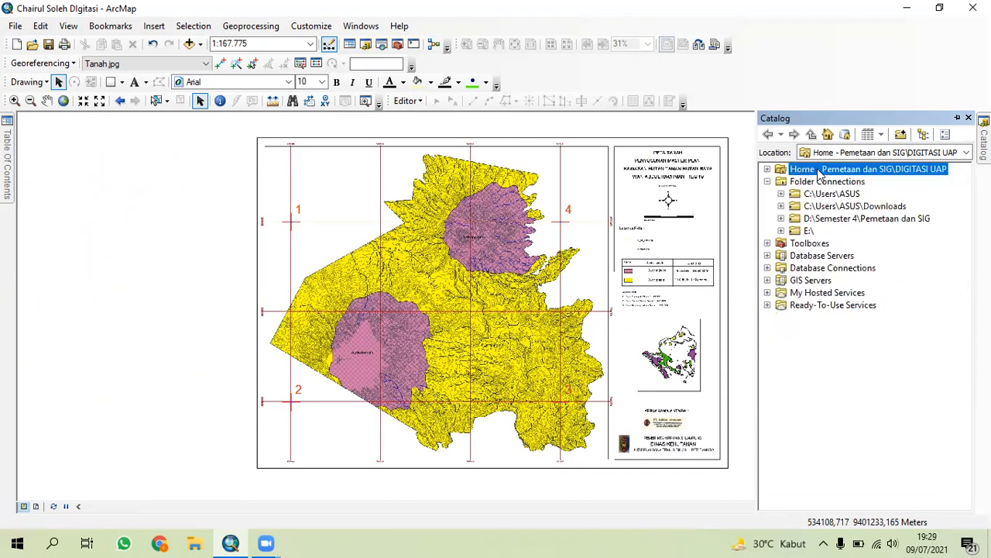
double_click(819, 172)
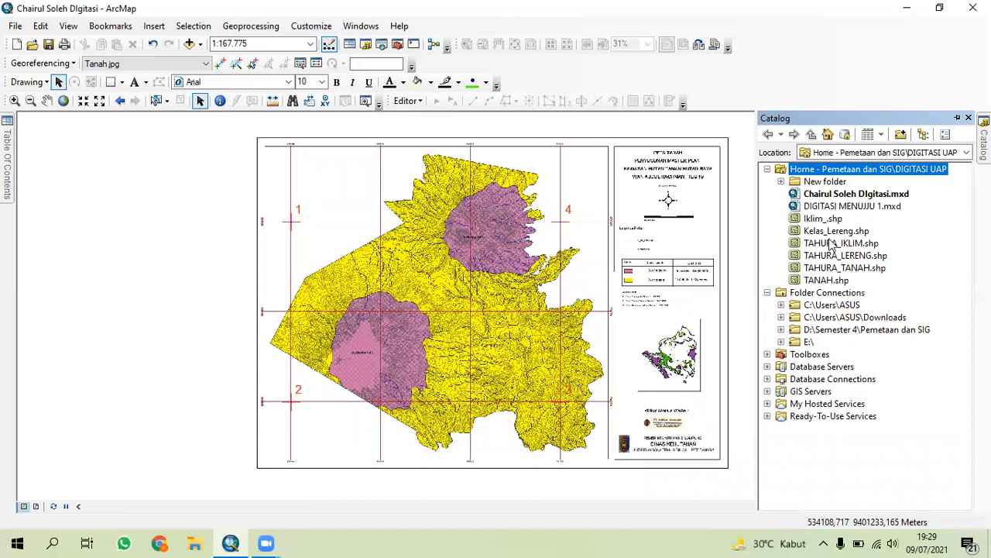
double_click(823, 184)
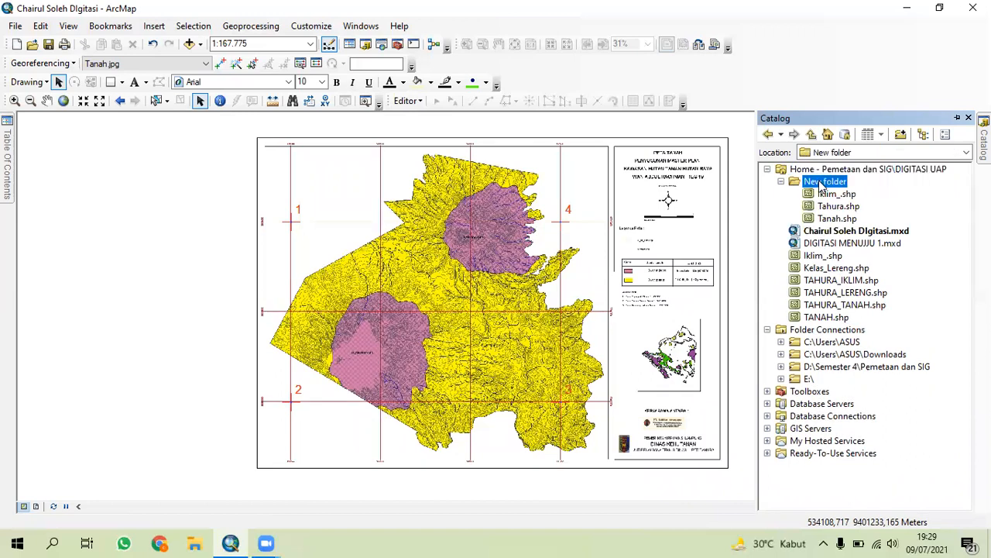
right_click(821, 184)
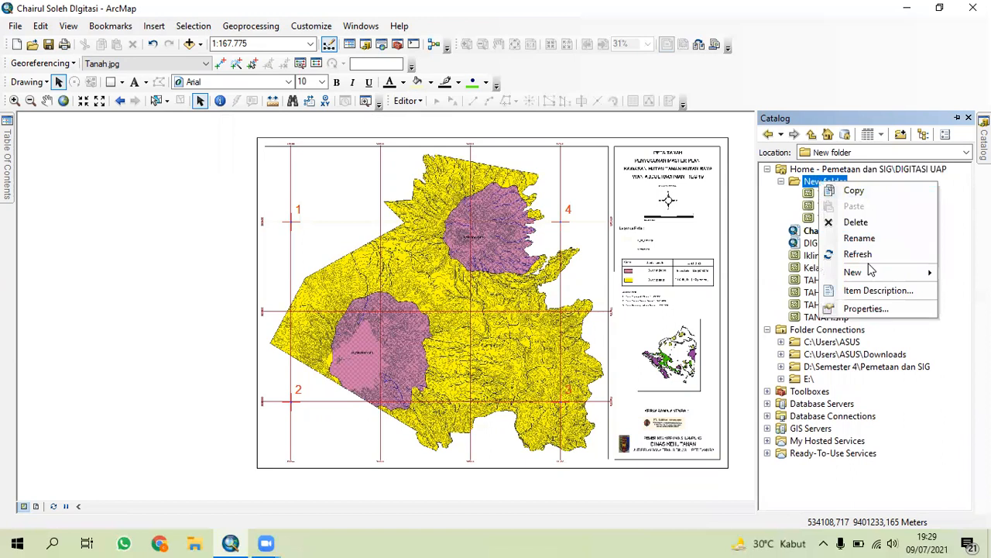
mouse_move(871, 277)
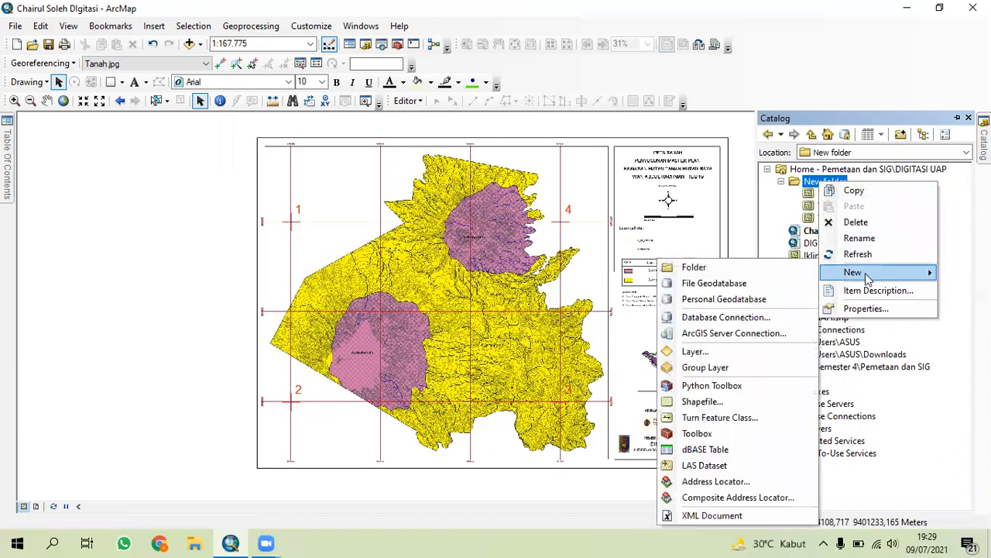
left_click(703, 401)
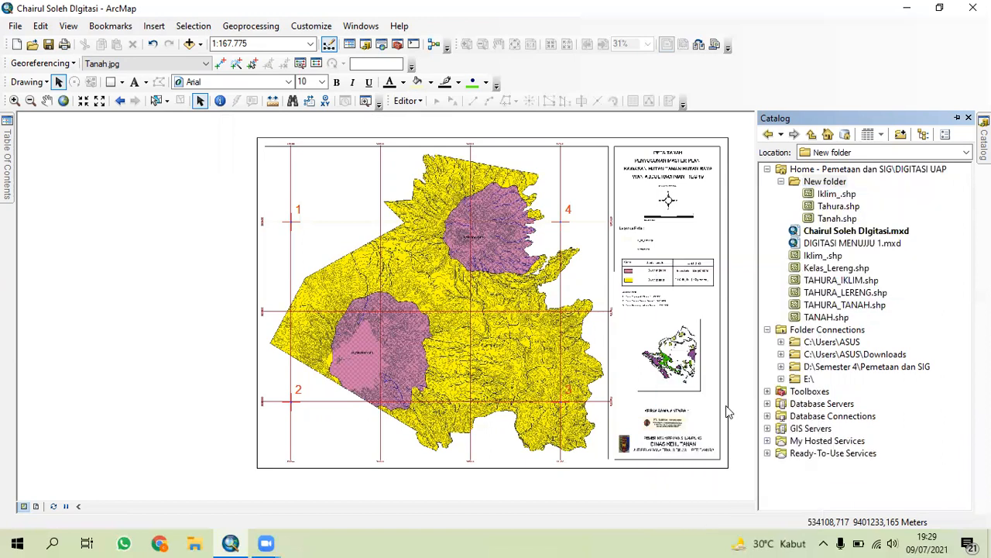
type("Bla")
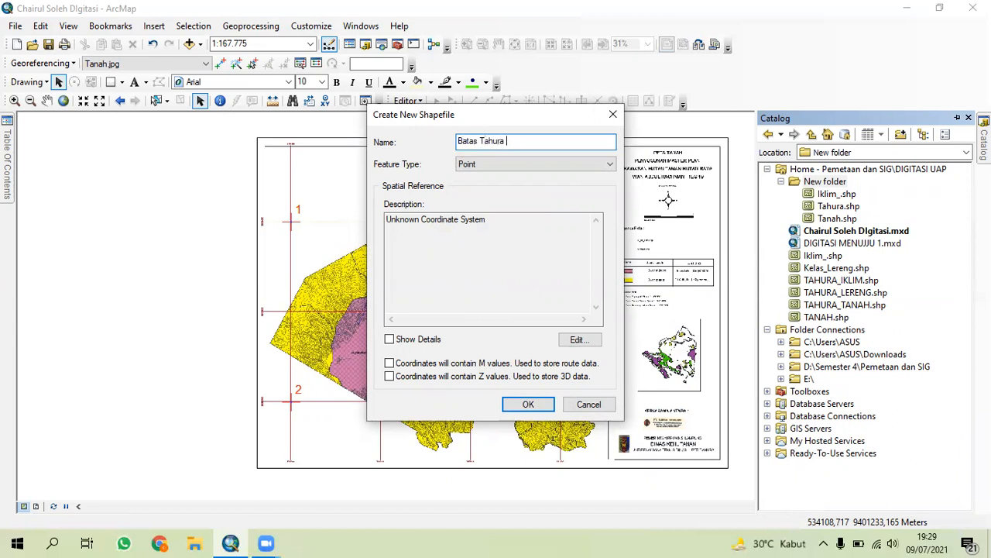
type("as Tahura")
left_click(493, 163)
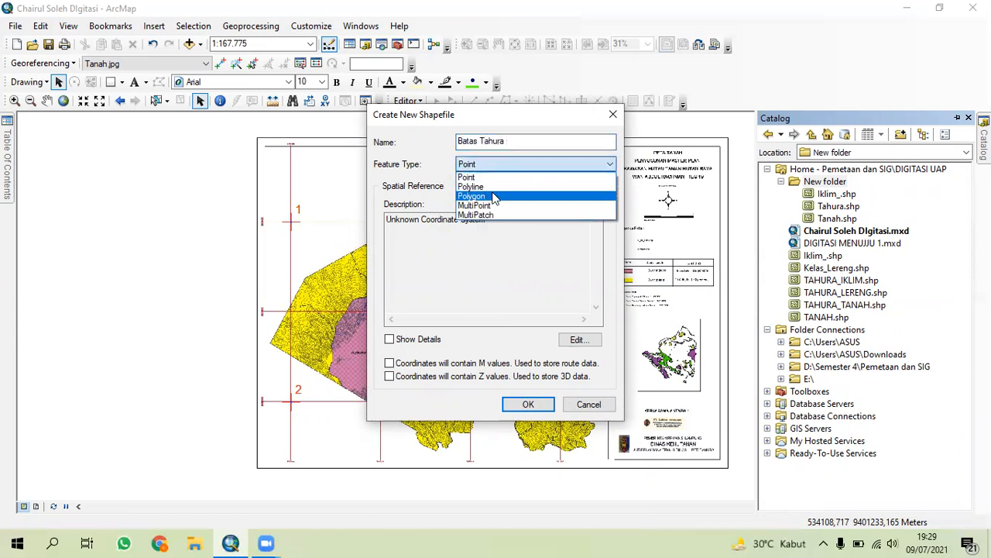
left_click(500, 196)
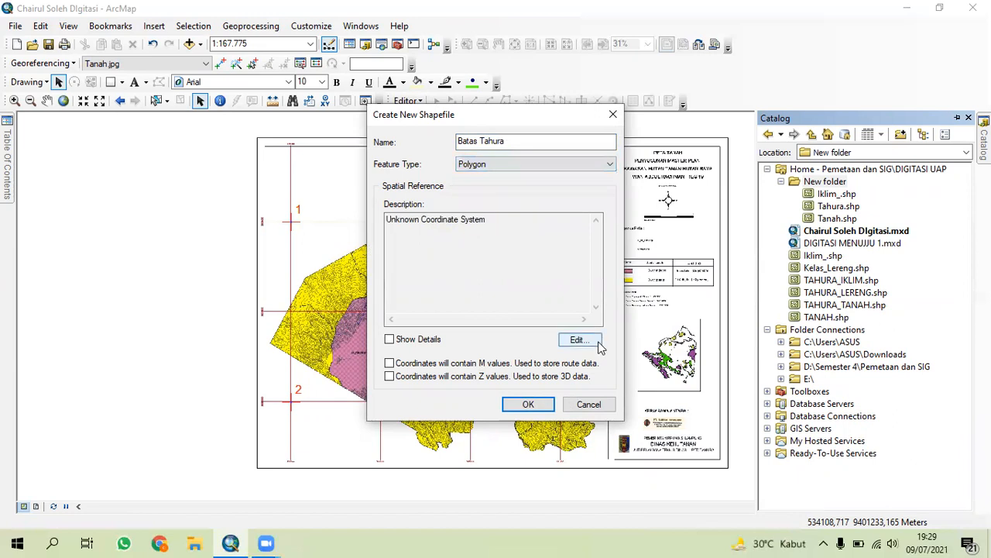
Assign the WGS 1984 UTM Zone 48S coordinate system to the Batas Tahura shapefile, create it and check its layer in the table of contents
left_click(583, 342)
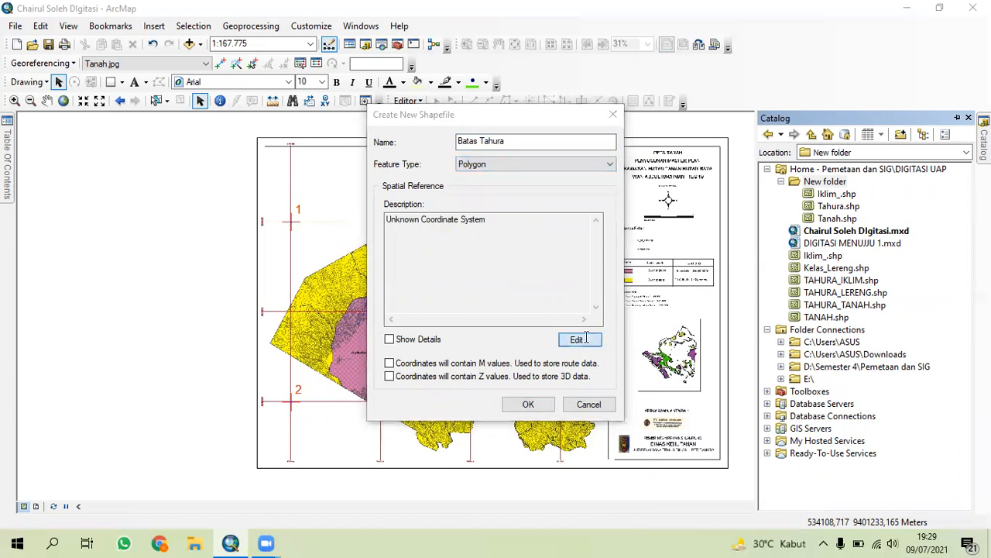
left_click(457, 174)
left_click(573, 452)
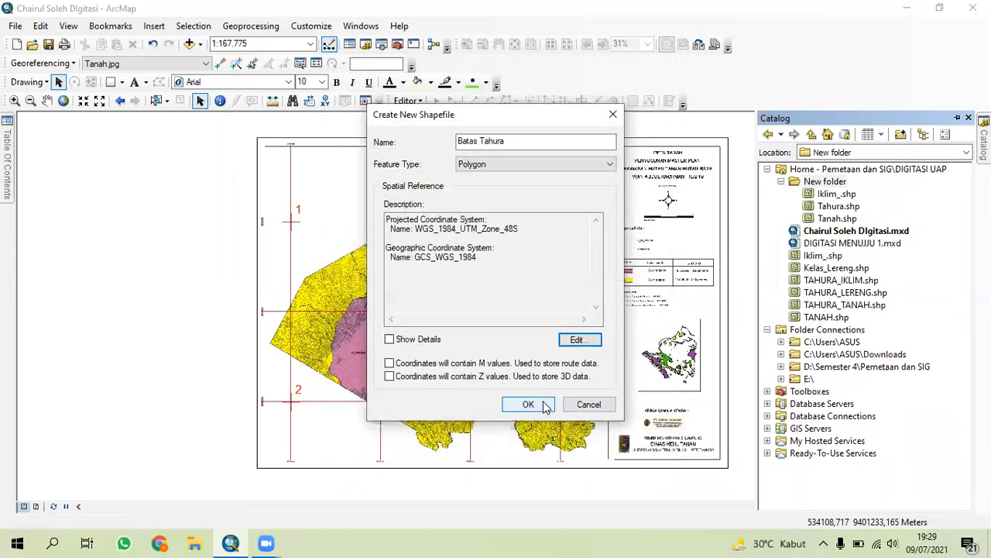
left_click(528, 404)
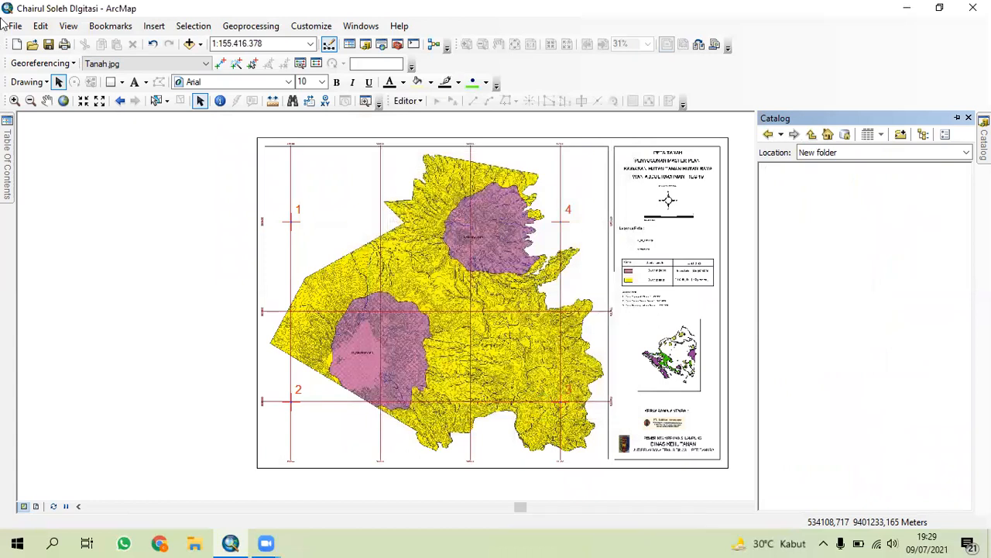
left_click(11, 167)
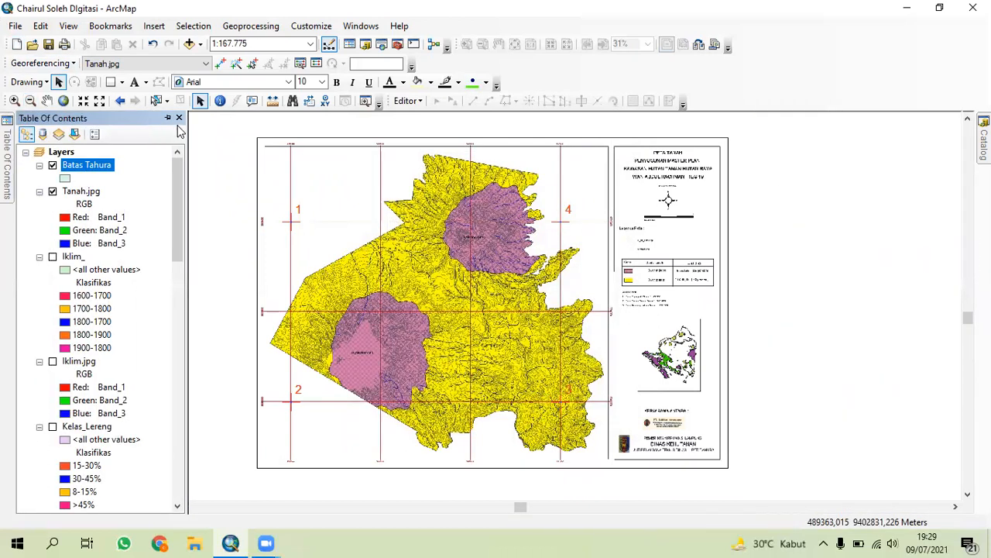
left_click(218, 175)
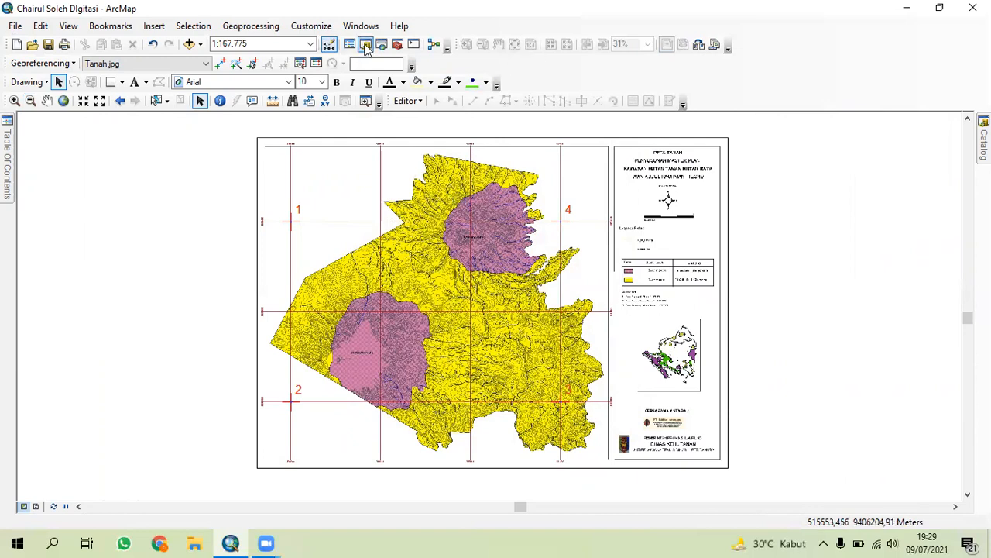
Start an editing session on the Batas Tahura layer
left_click(407, 101)
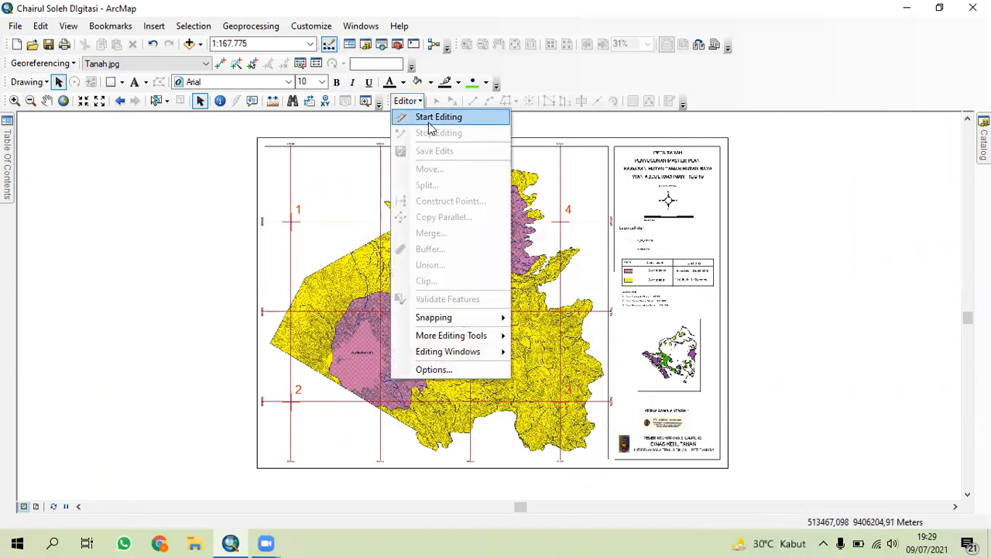
left_click(426, 118)
left_click(386, 147)
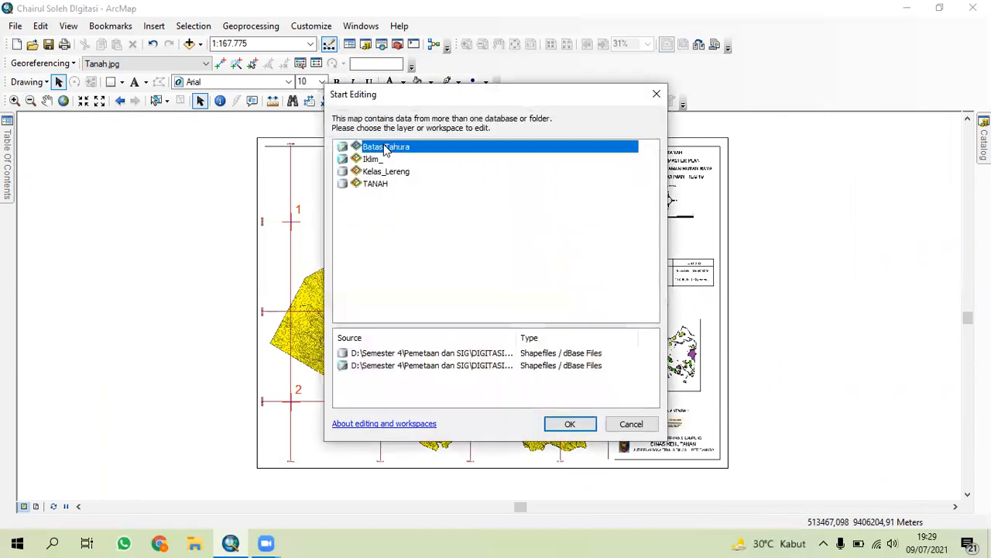
left_click(570, 424)
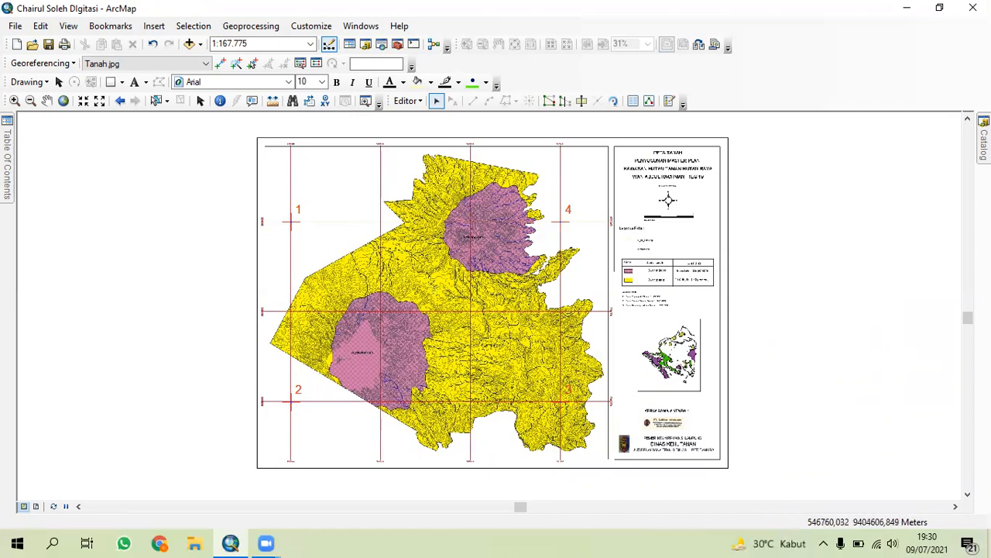
Close the Catalog and select the Batas Tahura polygon template for creating features
left_click(983, 140)
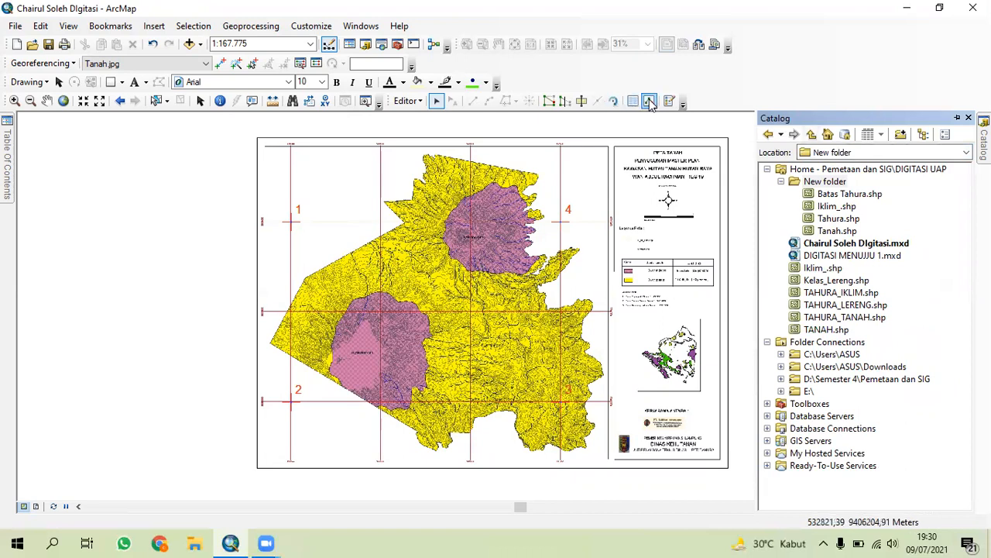
left_click(958, 118)
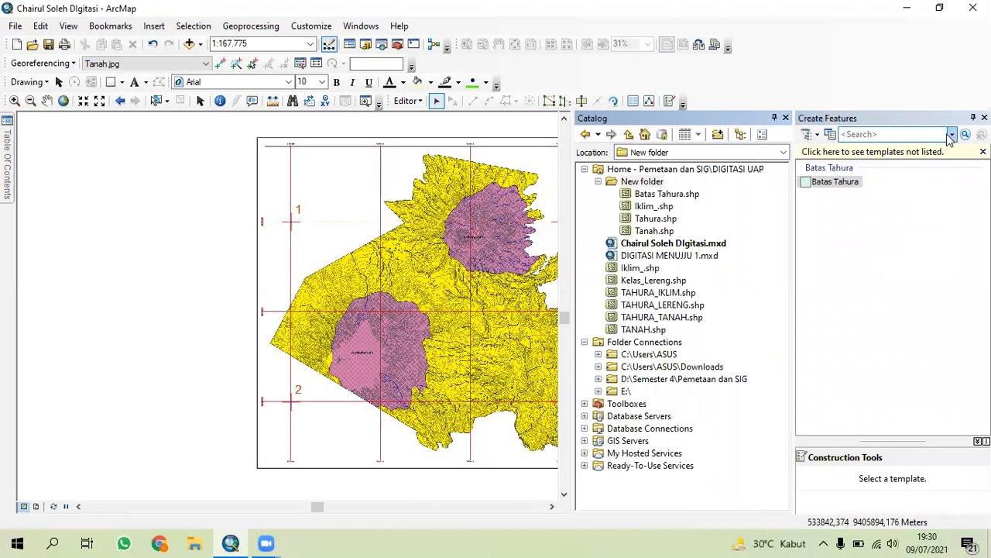
left_click(785, 118)
left_click(819, 188)
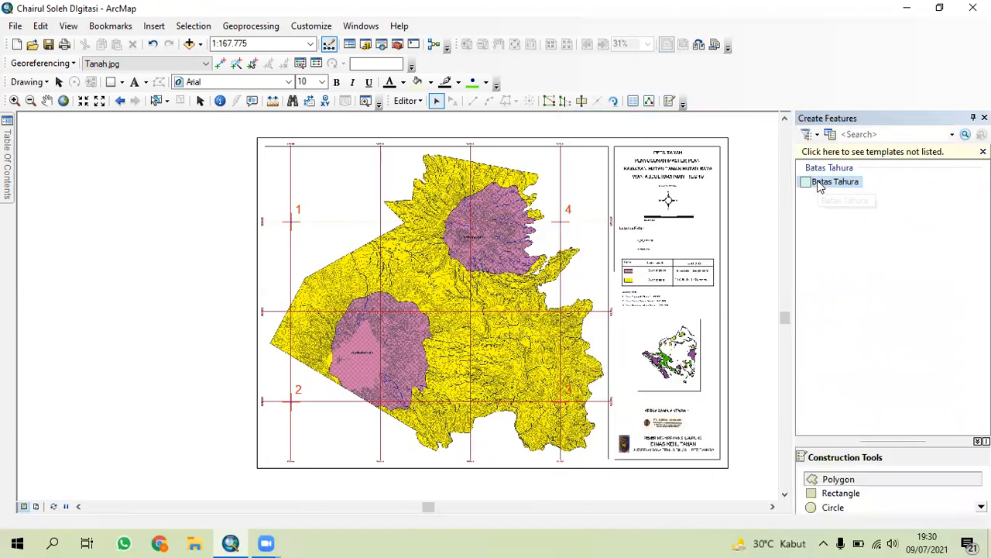
Digitize the Batas Tahura polygon along the soil map's outer boundary, starting at the westernmost corner and tracing northeast
scroll(432, 292, "up", 1)
scroll(432, 292, "up", 1)
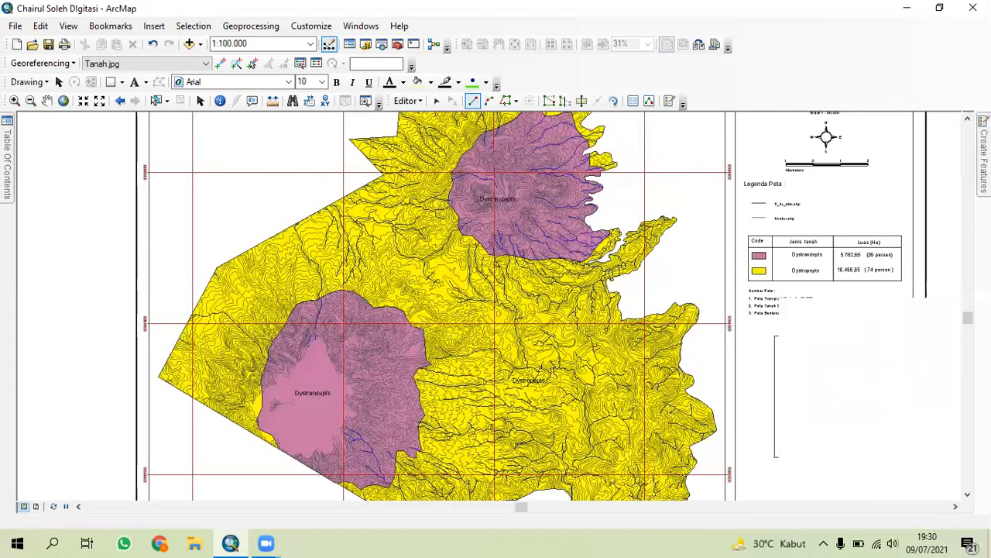
scroll(150, 354, "up", 1)
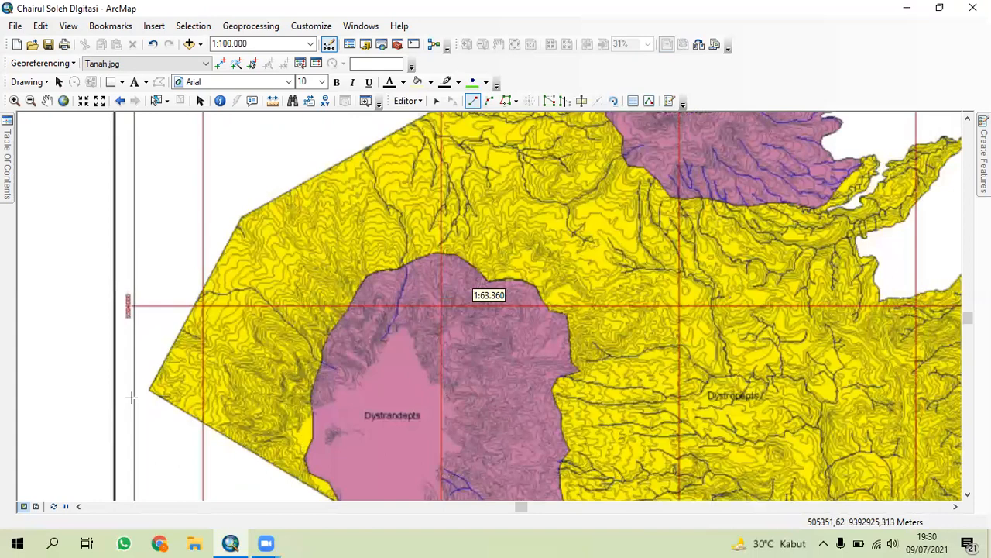
scroll(148, 392, "up", 1)
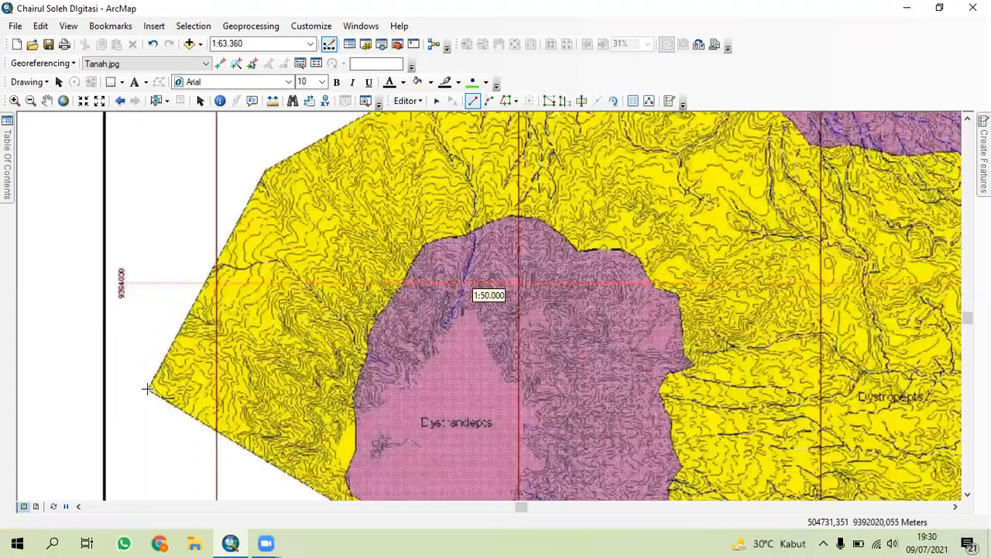
left_click(148, 389)
left_click(235, 230)
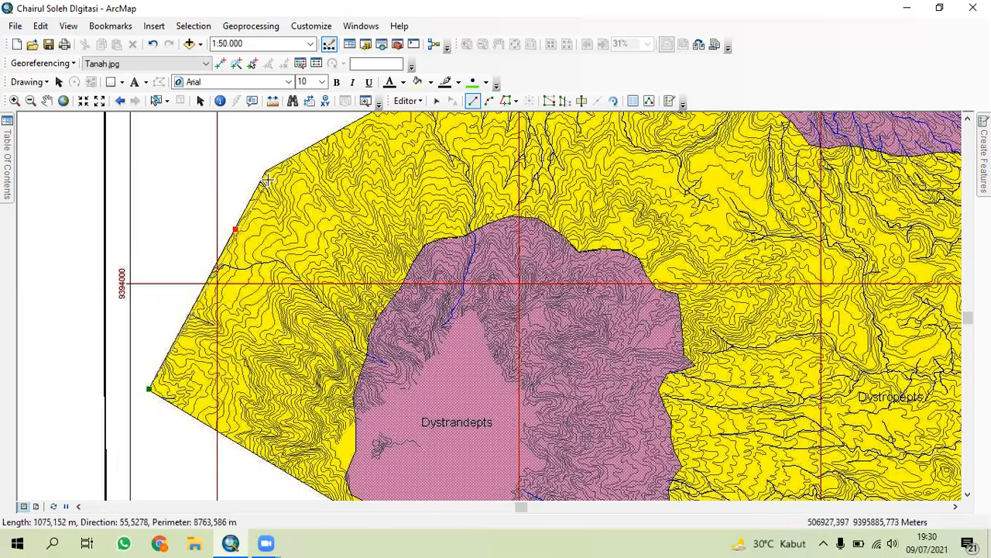
left_click(264, 171)
left_click(327, 137)
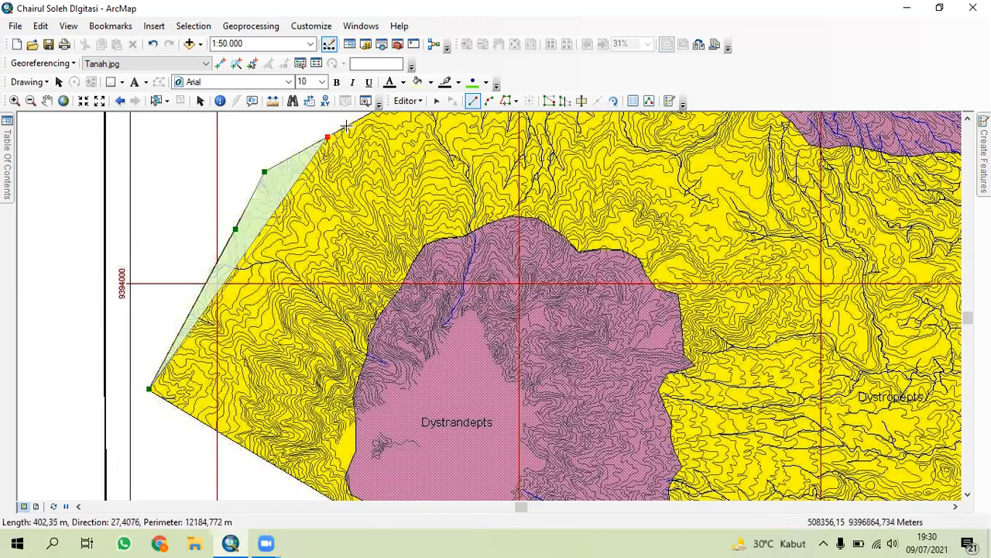
left_click(346, 127)
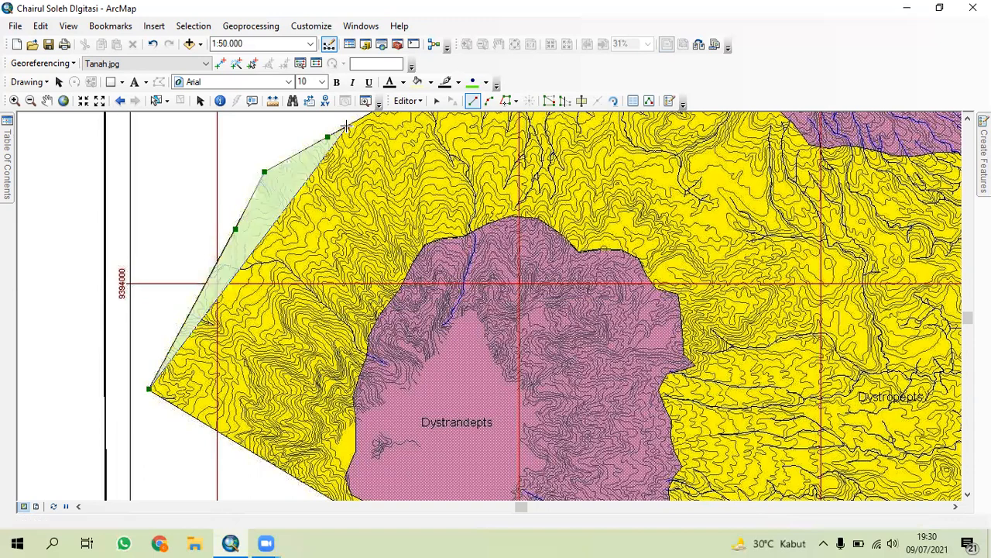
left_click(366, 35)
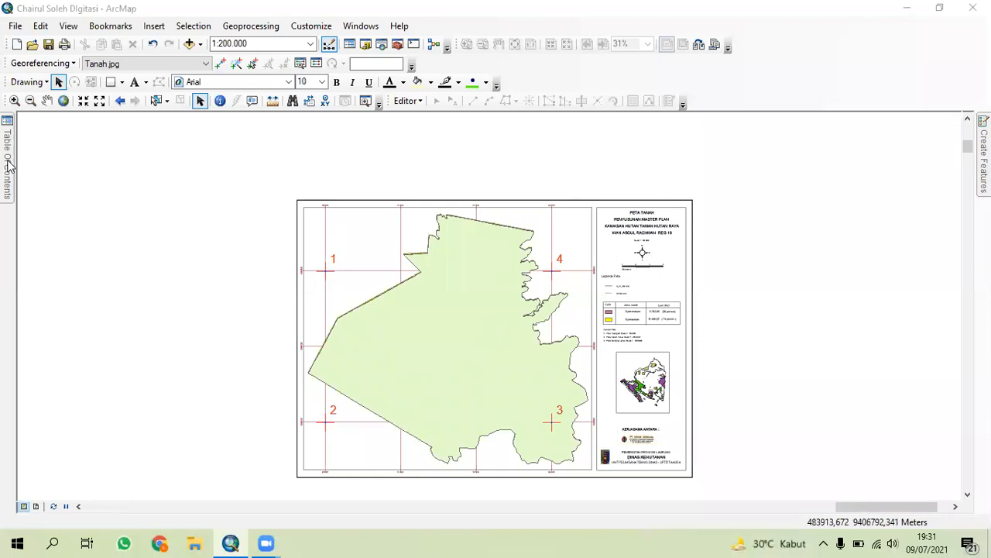
Set all features of the TAHURA_TANAH layer to export to a shapefile named Tanah in New folder, replacing the existing file
mouse_move(7, 165)
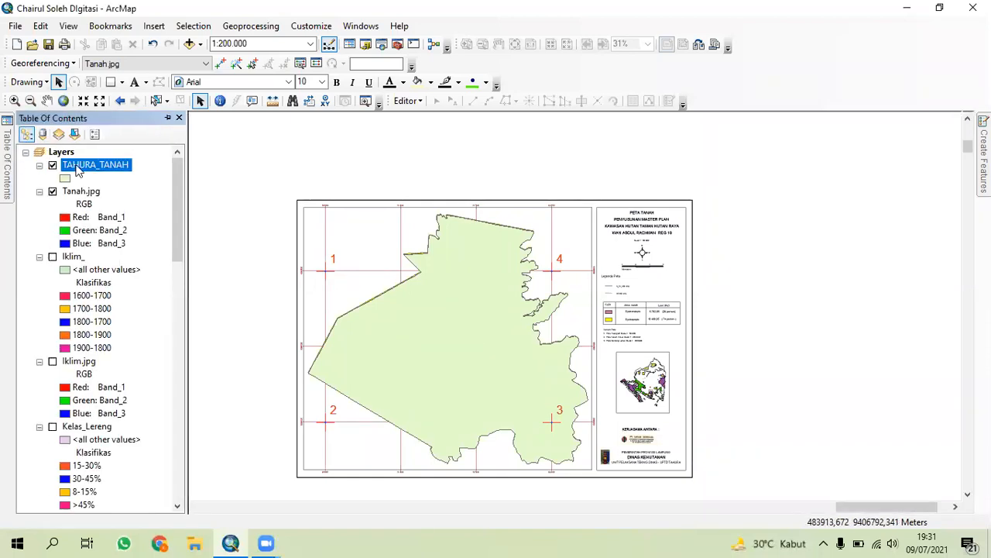
right_click(77, 170)
mouse_move(189, 415)
left_click(306, 432)
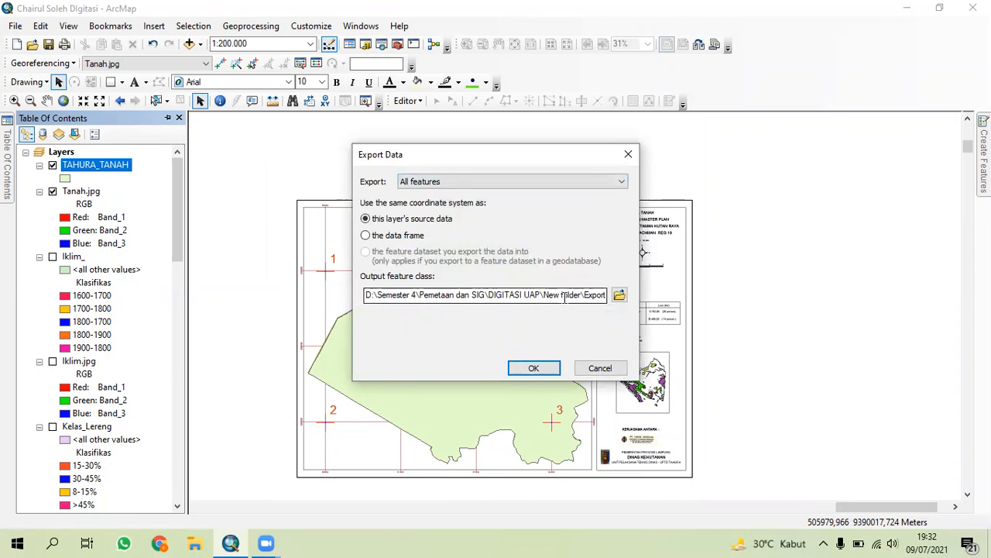
left_click(619, 297)
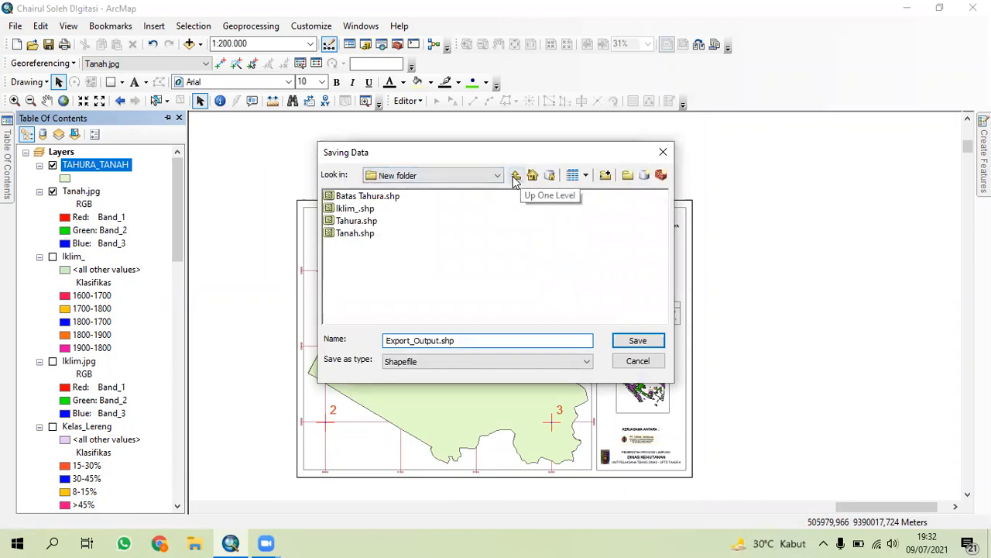
double_click(439, 342)
key("BackSpace")
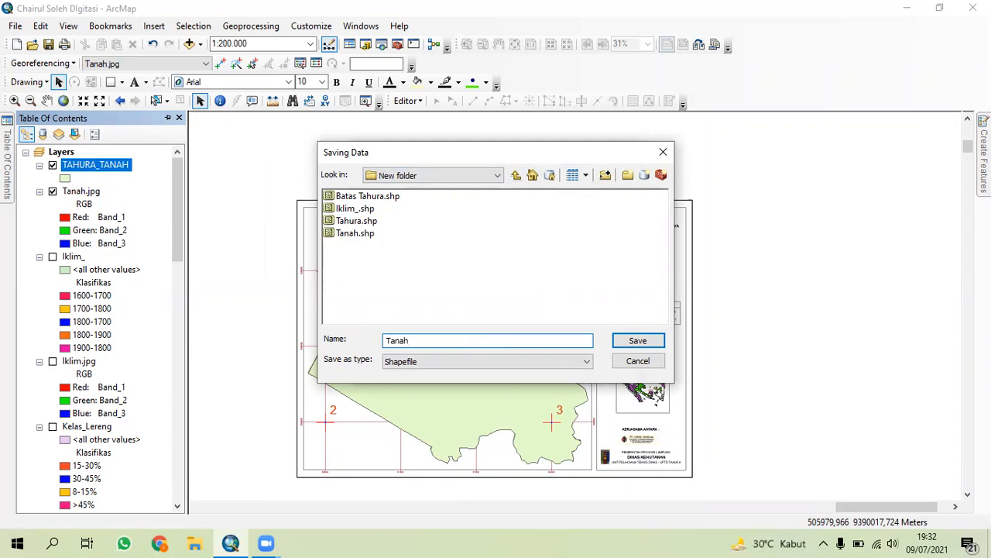
left_click(636, 342)
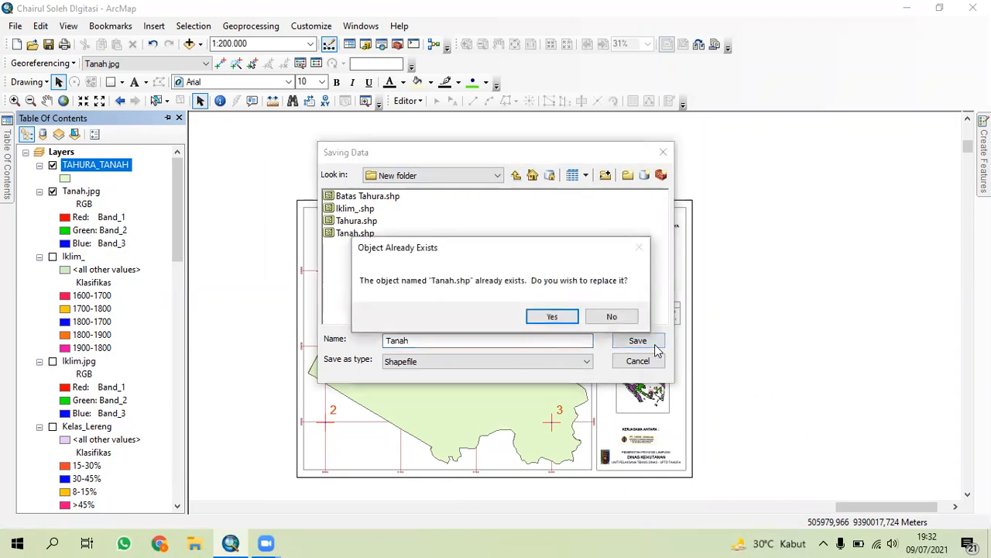
left_click(555, 316)
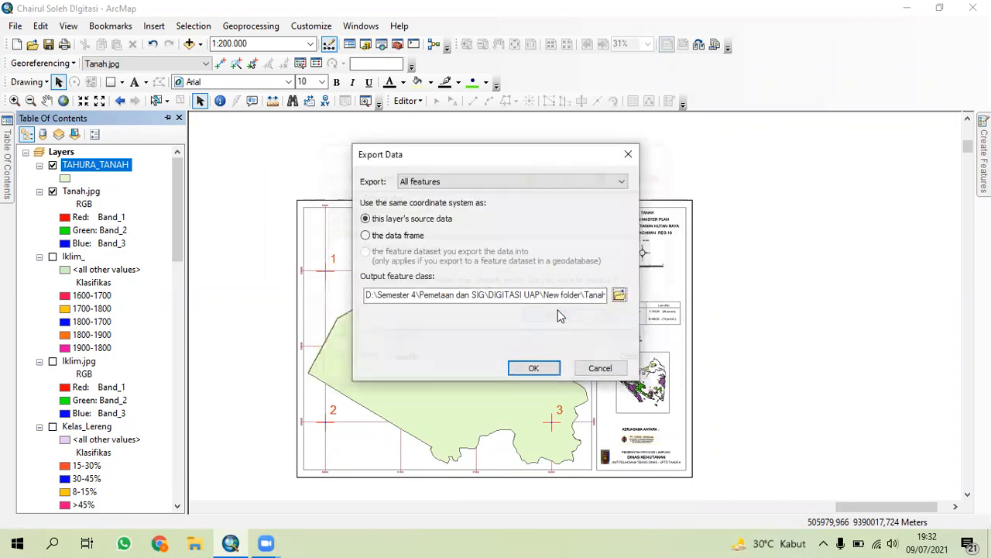
Run the export, add the exported data to the map as a layer and remove the TAHURA_TANAH layer
left_click(532, 367)
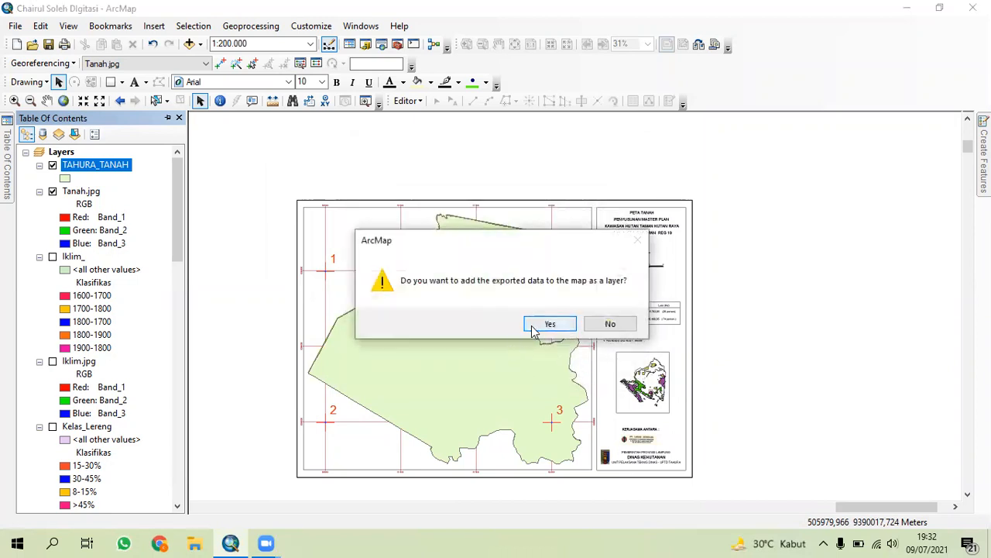
left_click(547, 326)
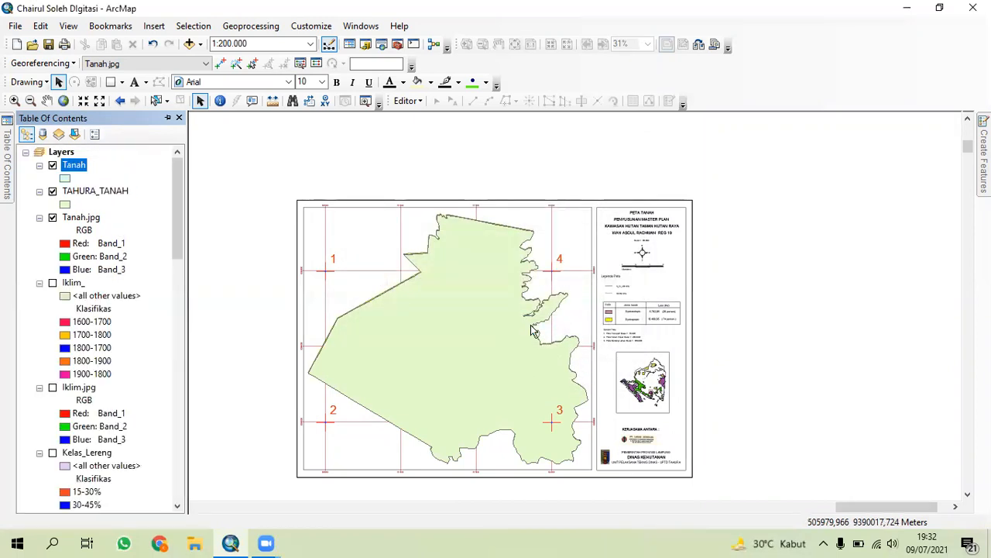
right_click(90, 194)
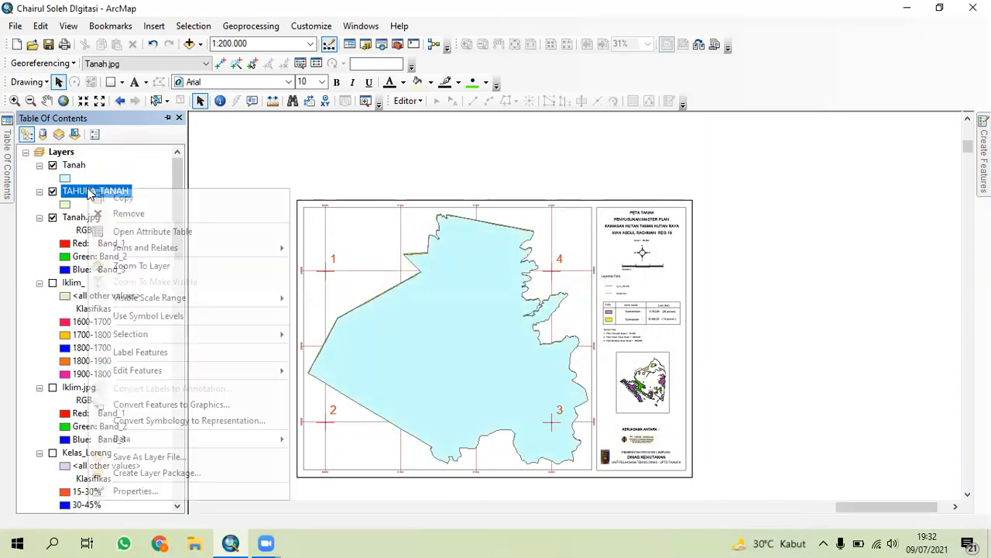
left_click(114, 216)
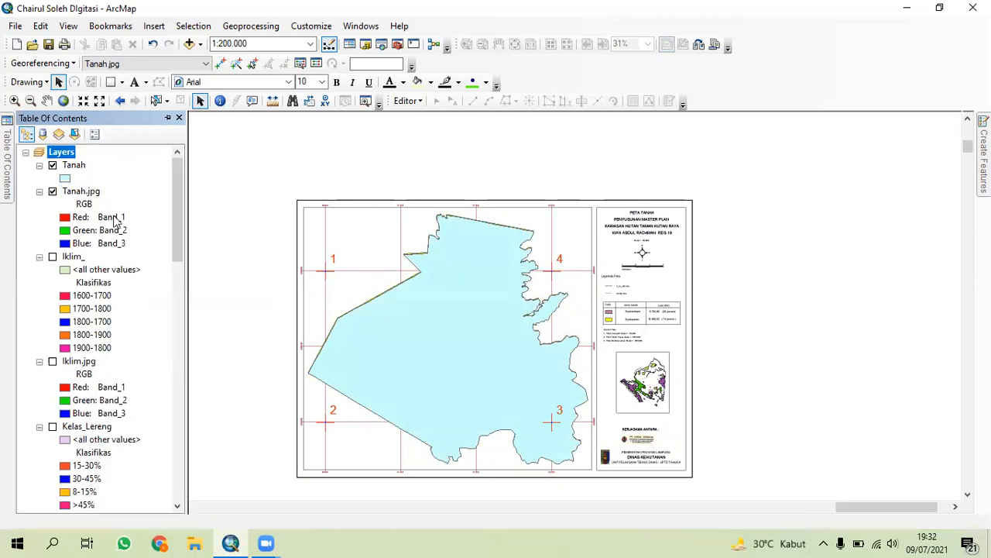
Give the Tanah layer the Hollow symbol with a red outline of width 1
left_click(74, 167)
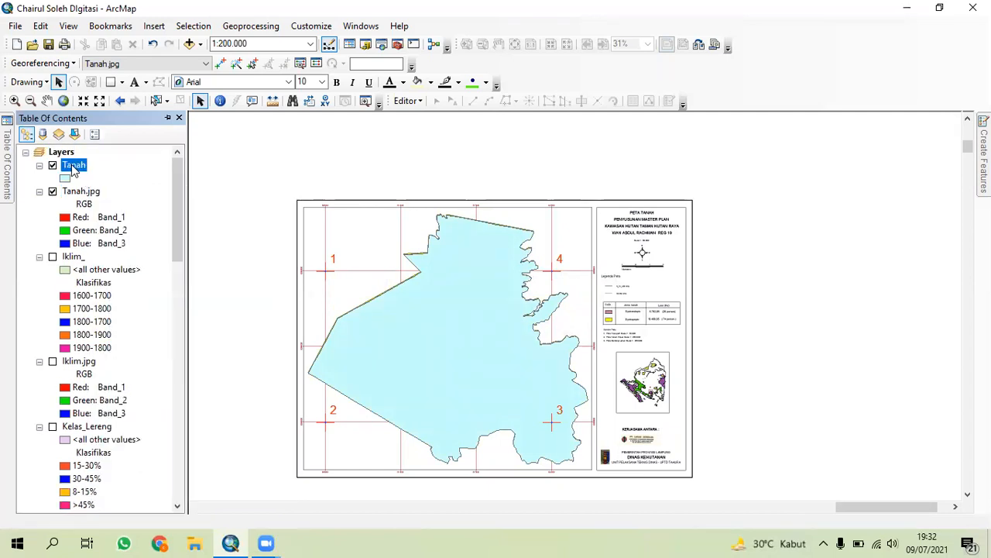
left_click(66, 179)
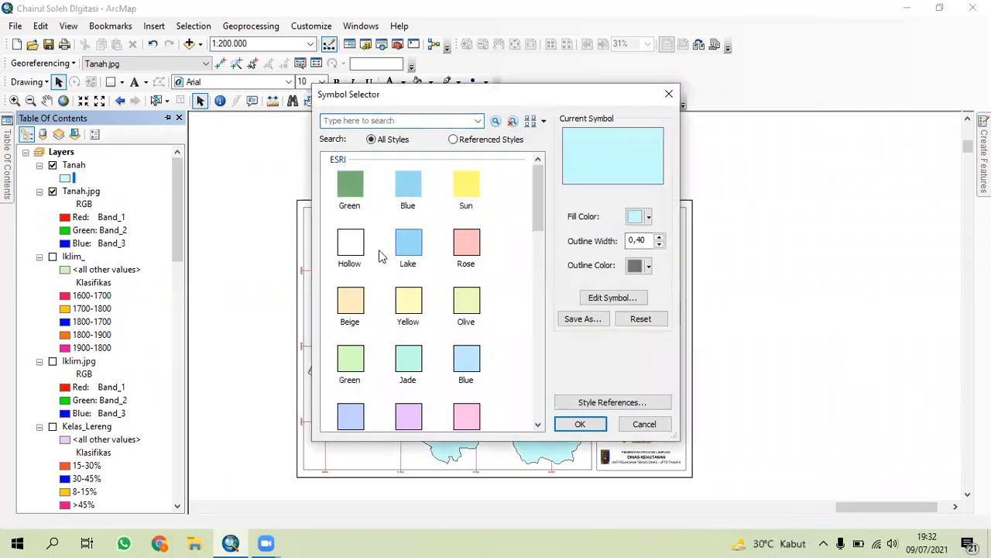
left_click(367, 251)
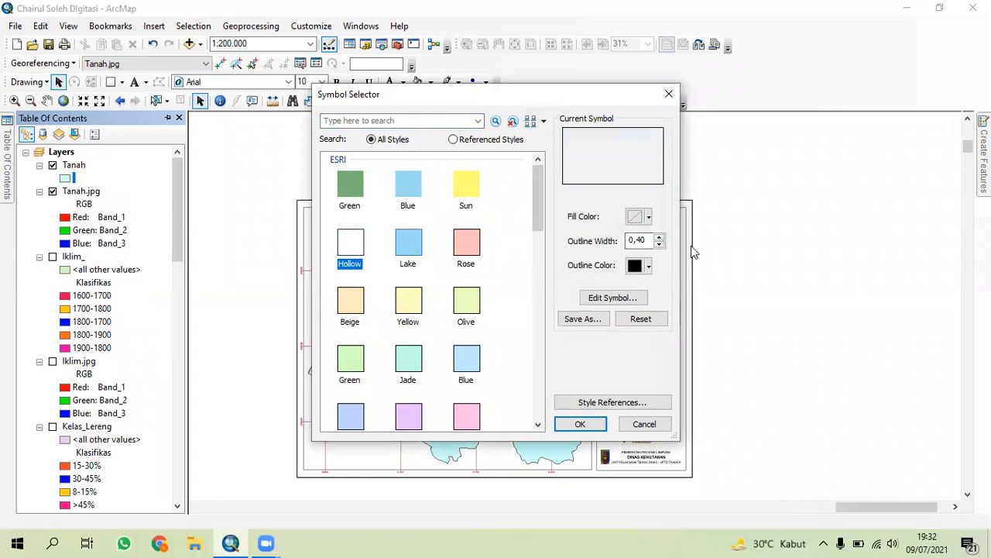
left_click(659, 240)
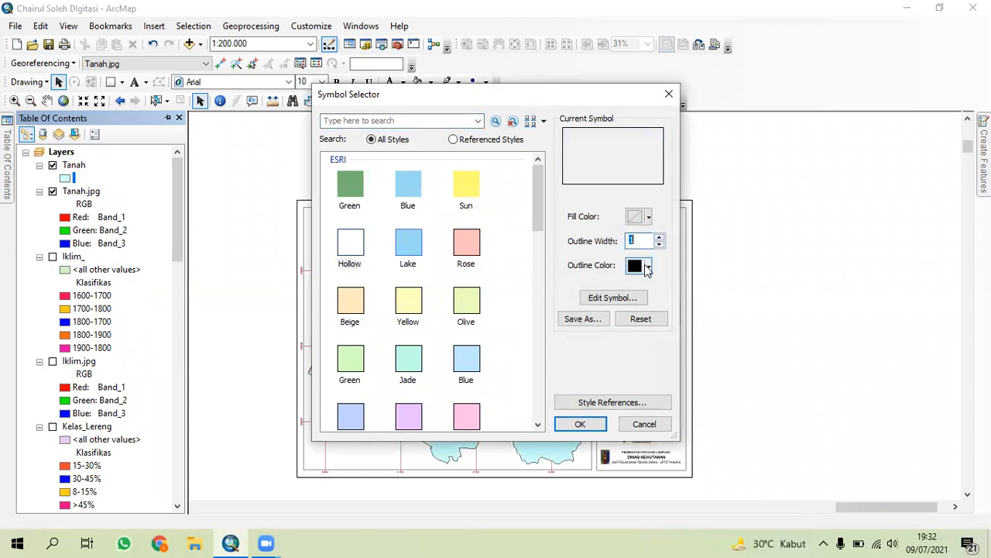
left_click(648, 266)
left_click(646, 330)
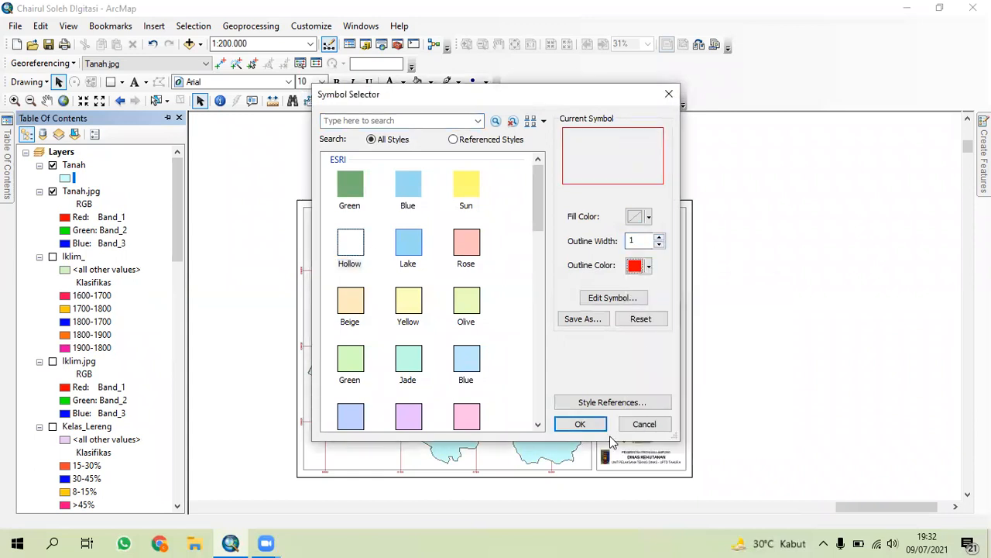
left_click(593, 423)
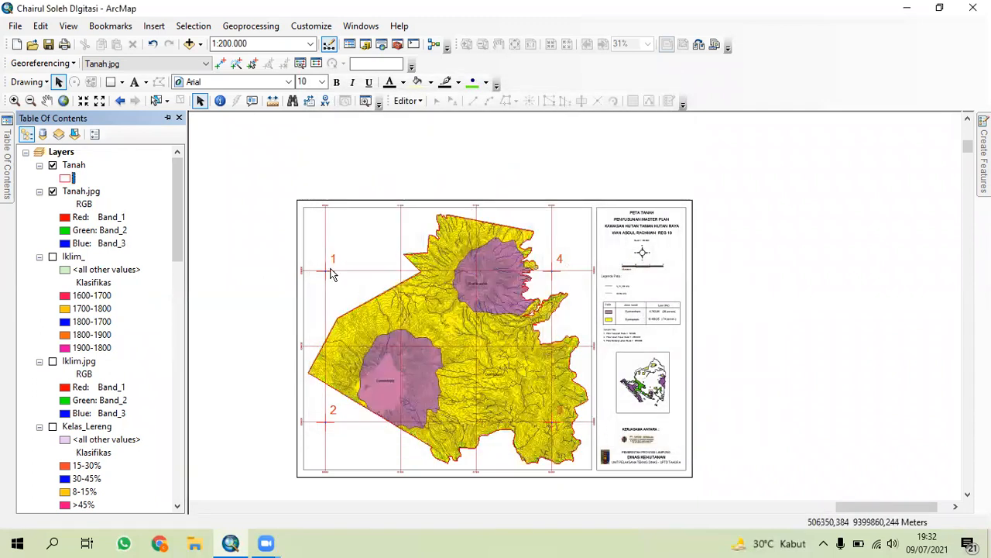
scroll(387, 310, "up", 1)
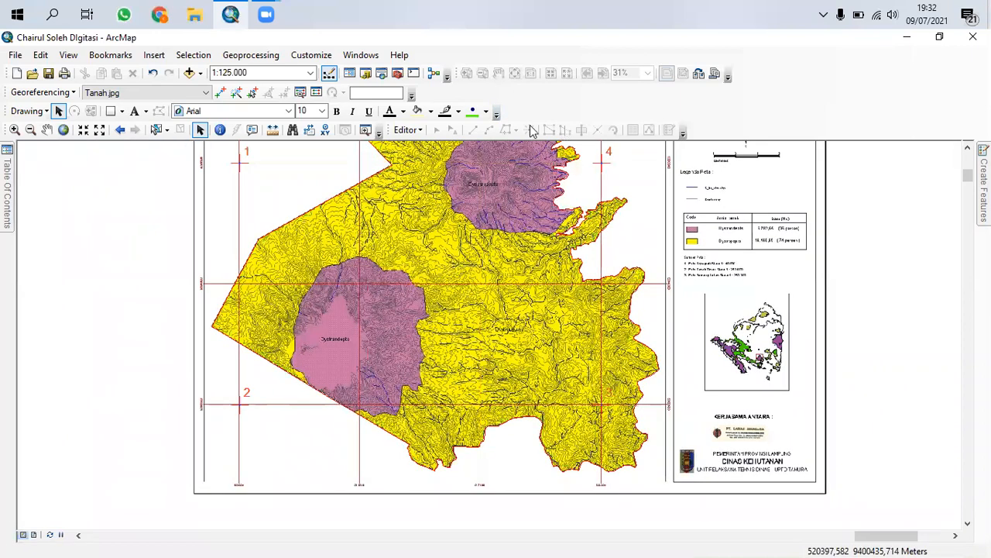
left_click(407, 130)
left_click(435, 146)
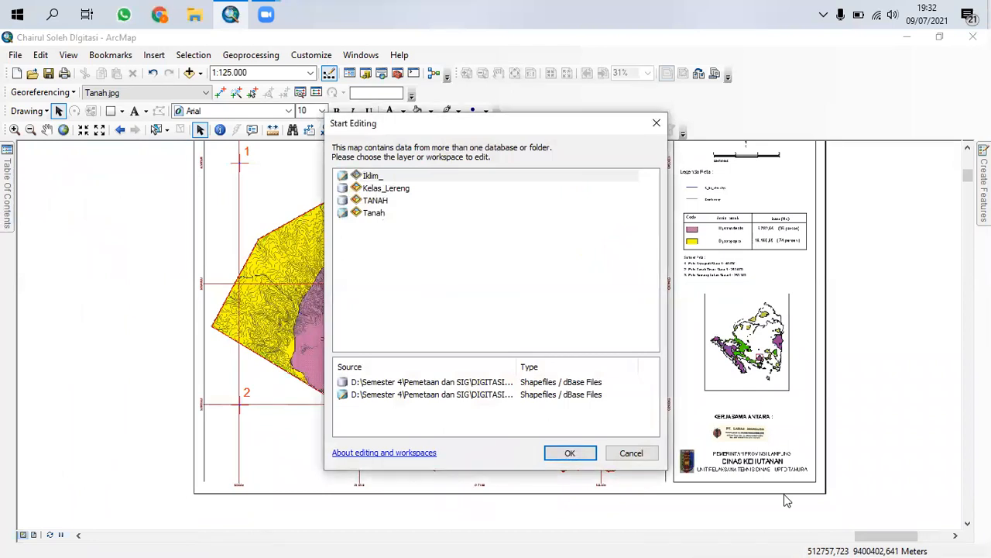
left_click(651, 456)
Start an editing session on the Tanah layer and select its boundary polygon on the map
left_click(11, 186)
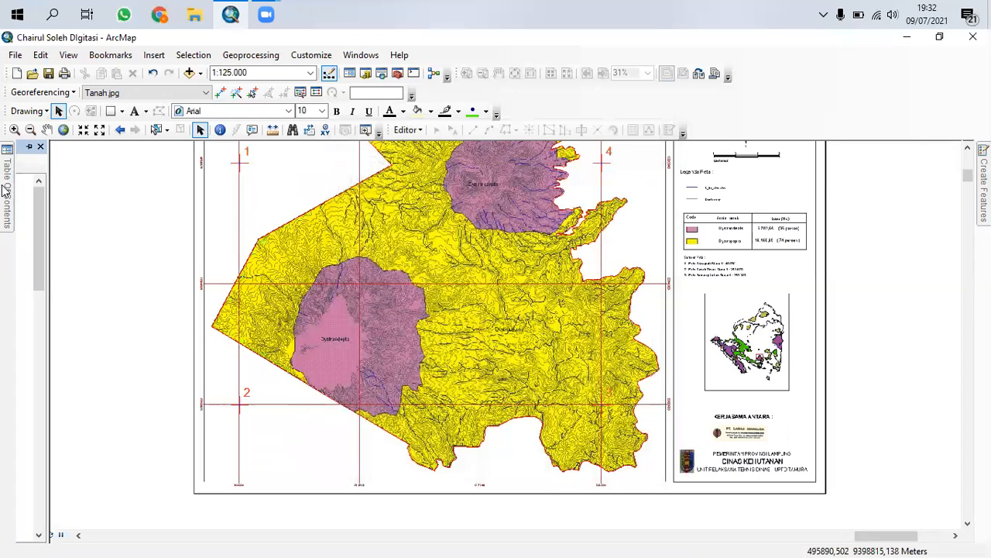
left_click(418, 130)
left_click(434, 146)
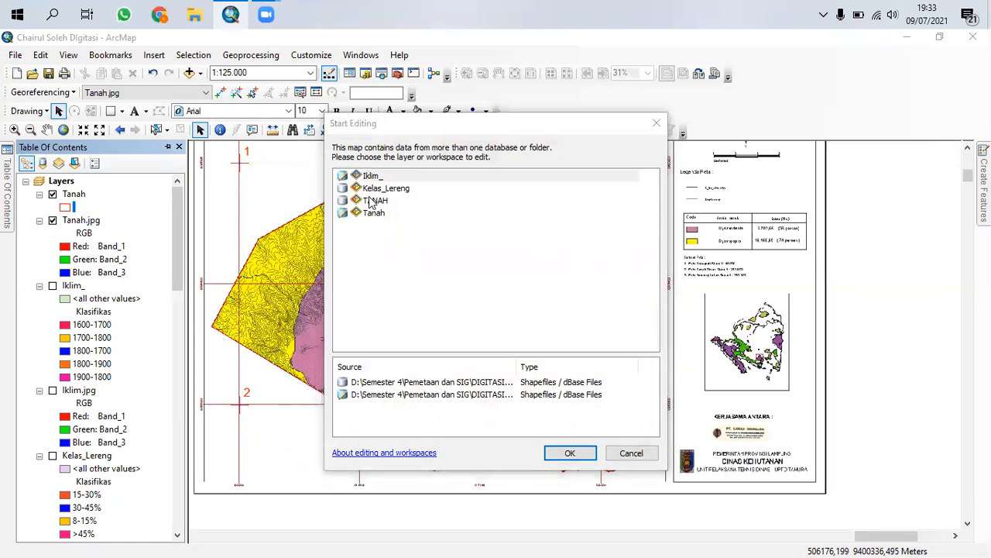
left_click(377, 214)
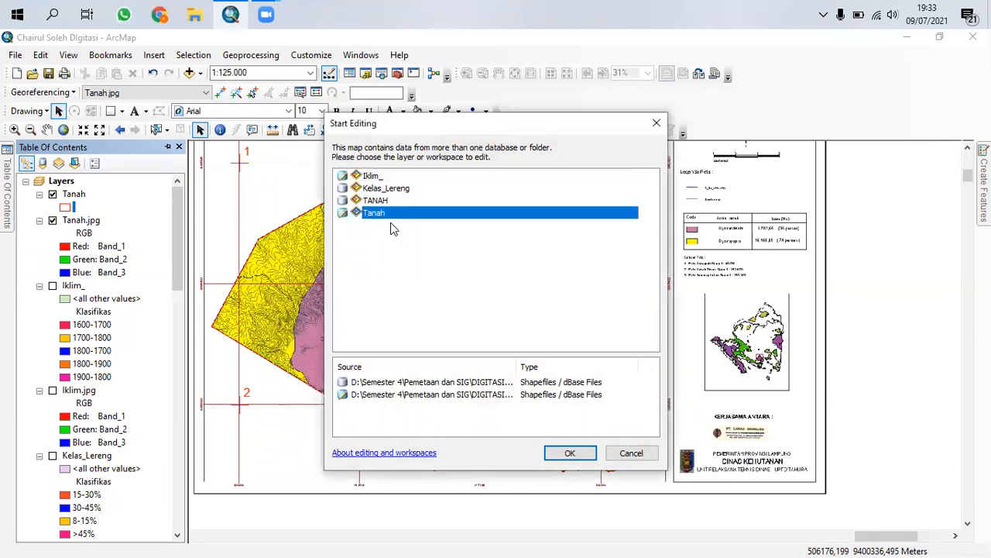
left_click(570, 453)
left_click(418, 333)
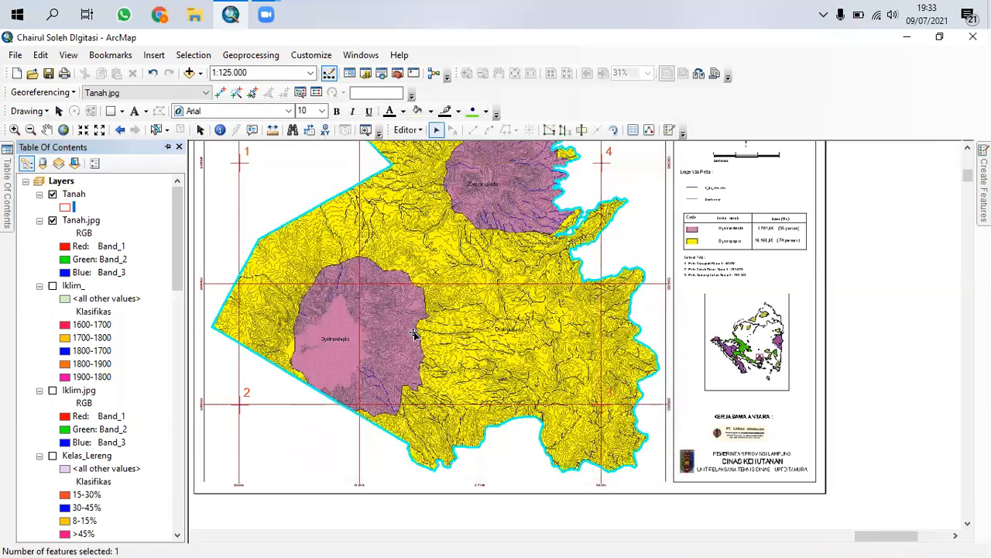
Keep the table of contents pinned open and activate the Cut Polygons tool for the selected Tanah polygon
mouse_move(4, 213)
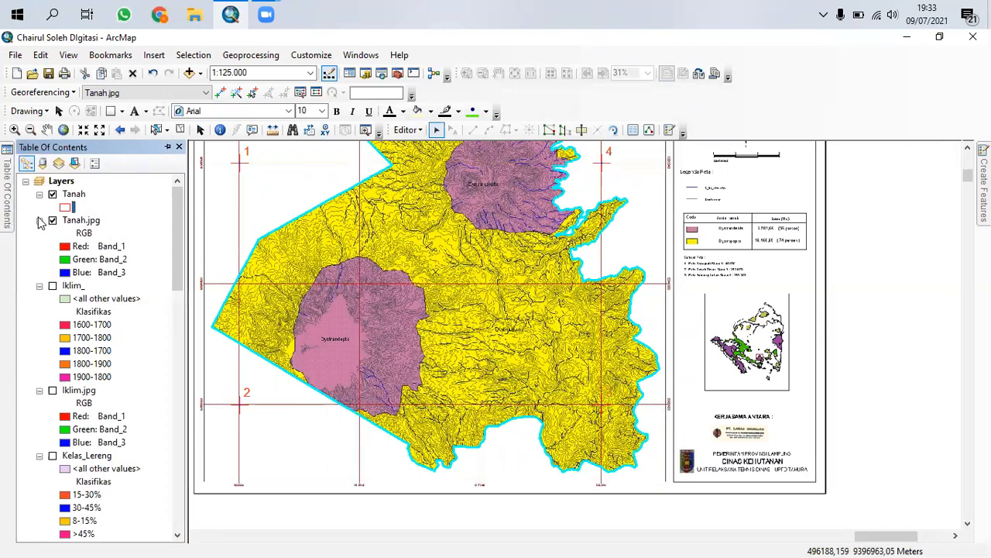
left_click(167, 148)
scroll(364, 278, "up", 2)
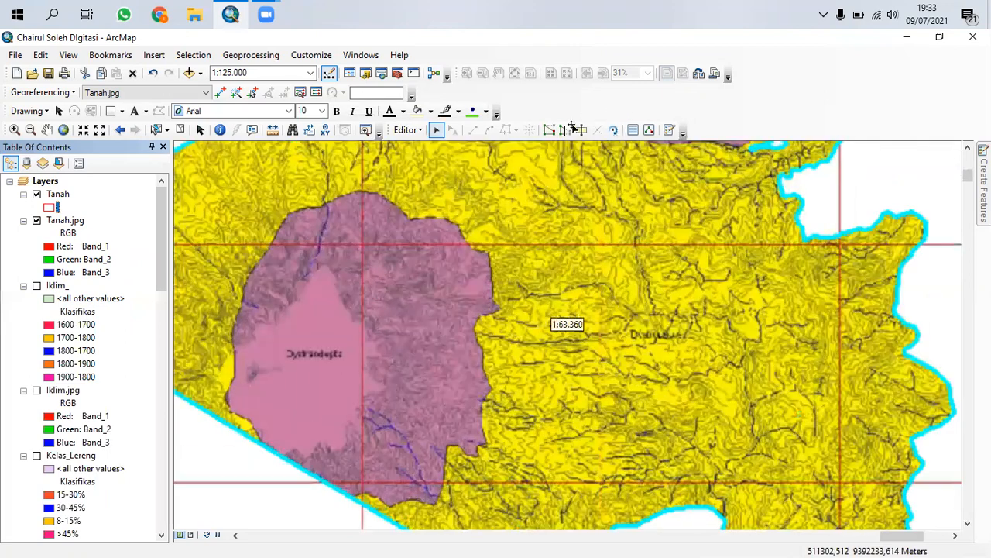
left_click(581, 129)
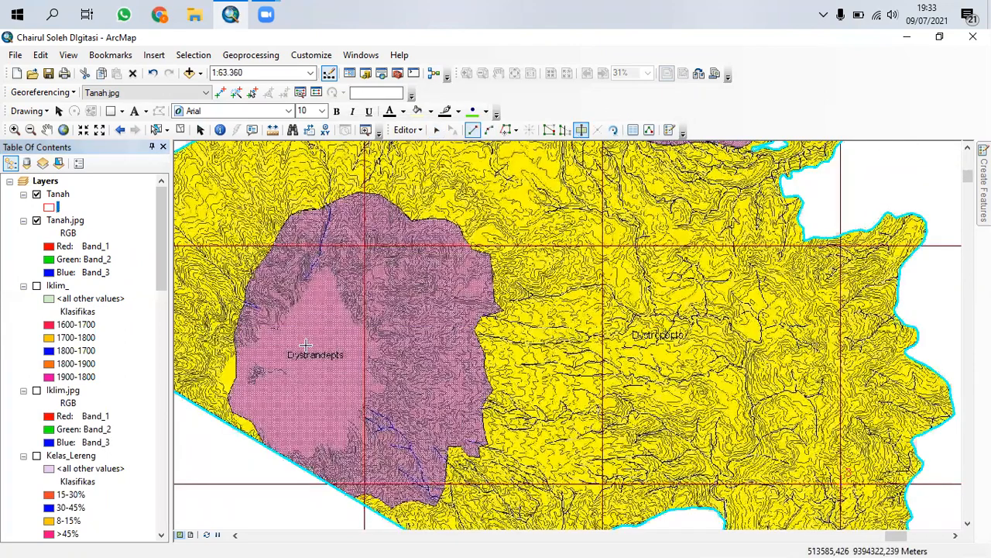
Trace the beginning of a cut line along the southwestern Dystrandepts area, from the Tanah polygon's southwest edge northwestward along the pink-yellow border
scroll(264, 444, "up", 2)
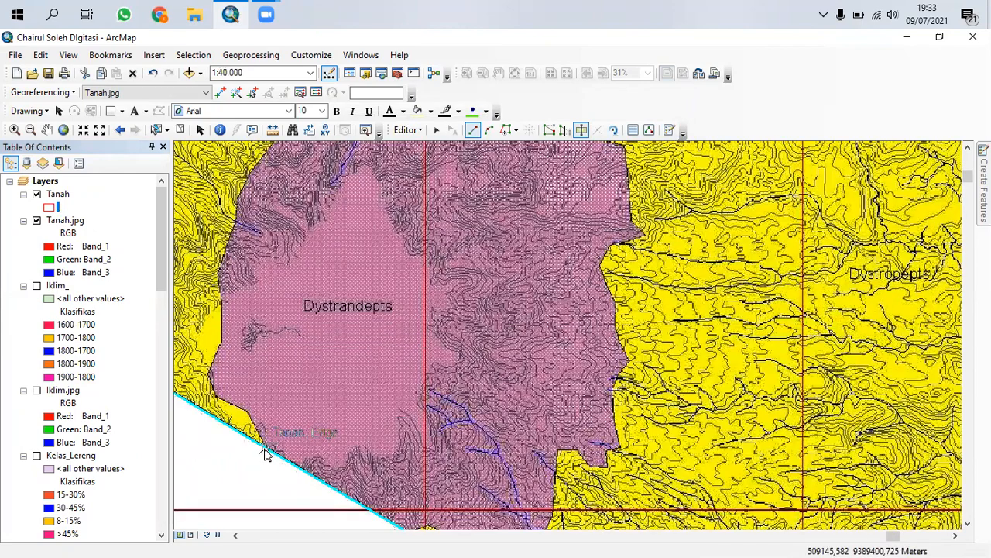
scroll(264, 453, "down", 2)
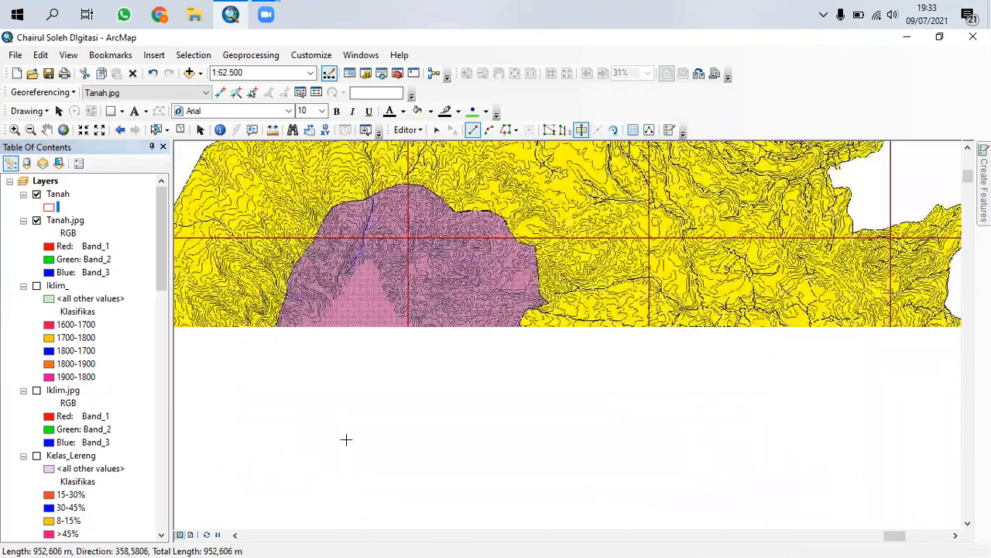
left_click_drag(344, 417, 347, 348)
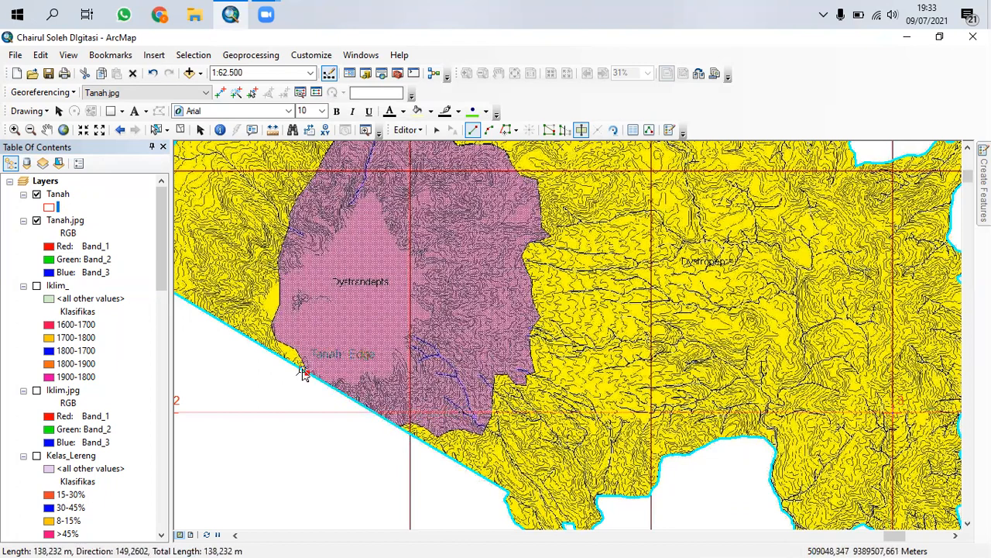
scroll(306, 375, "up", 2)
scroll(306, 376, "up", 2)
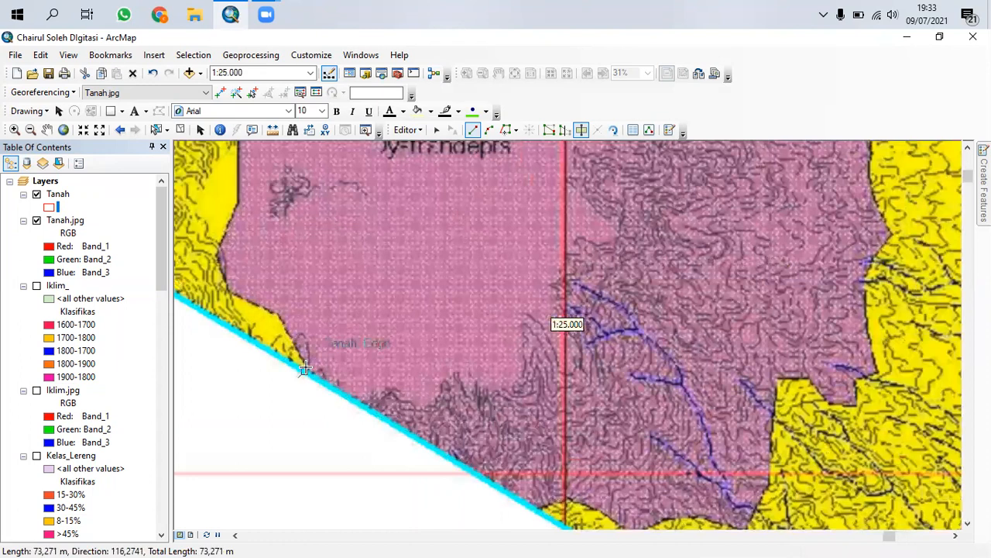
left_click(298, 345)
left_click(285, 316)
left_click(266, 310)
left_click(231, 295)
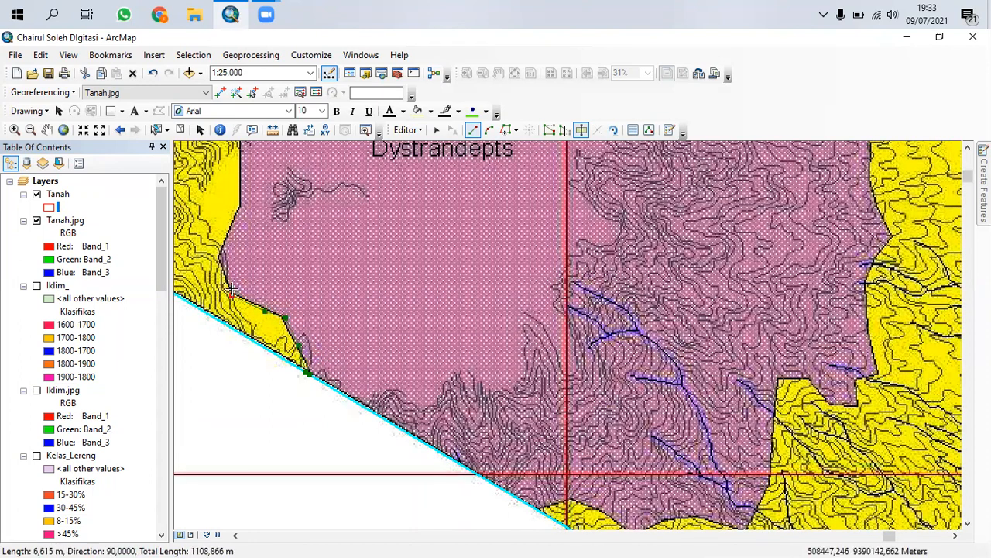
left_click(221, 264)
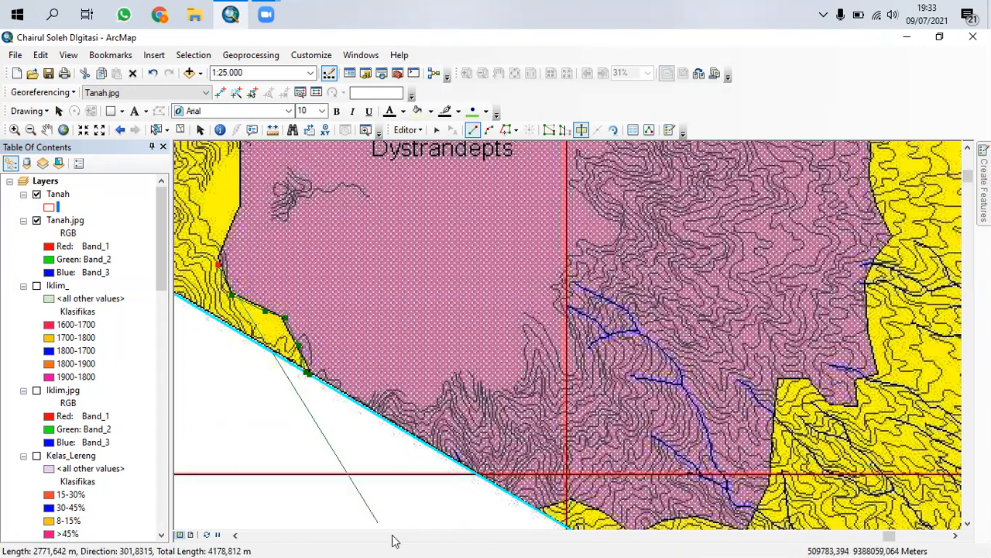
Move the Windows taskbar from the top to the bottom edge of the screen
left_click(395, 10)
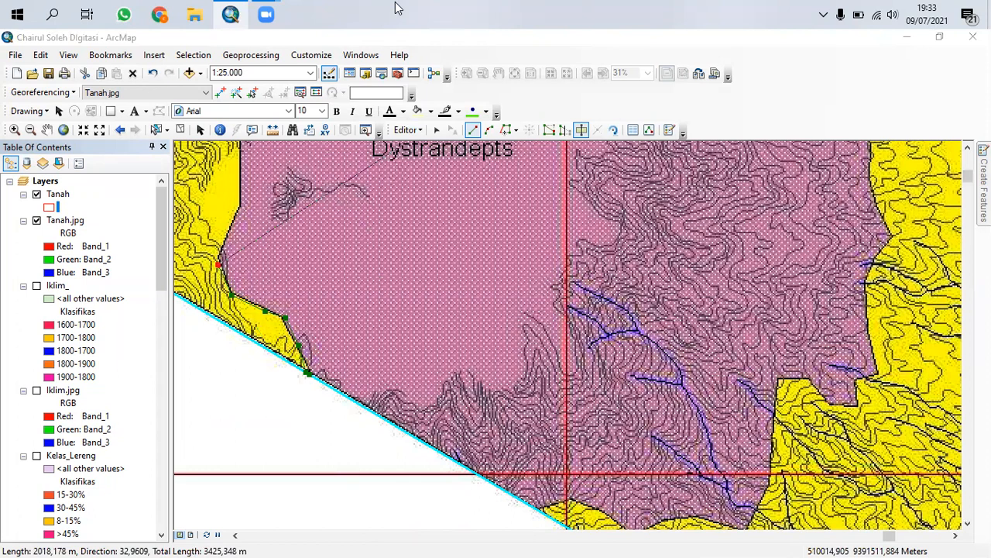
left_click_drag(397, 8, 433, 543)
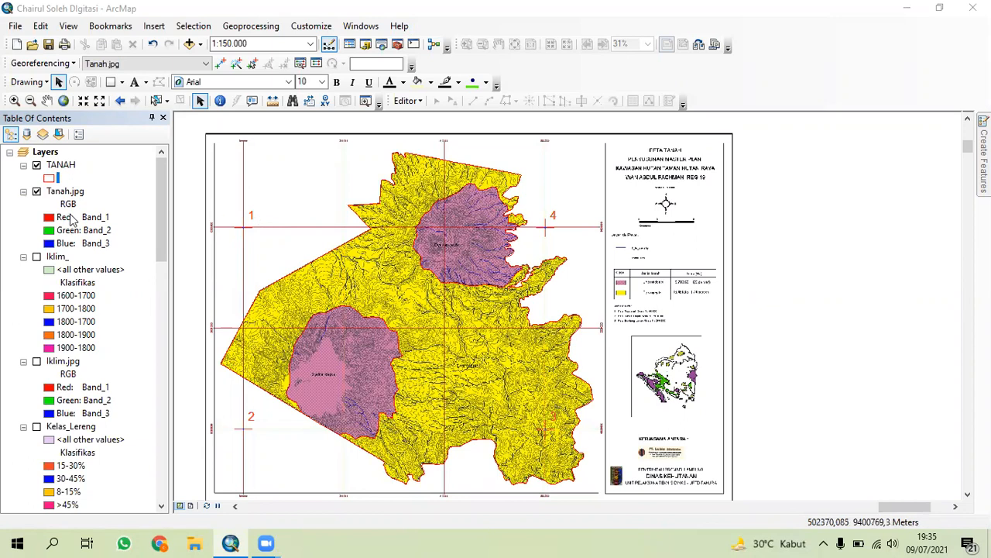
Hide the Tanah.jpg raster and turn off all four of its georeferencing links in the link table
left_click(36, 191)
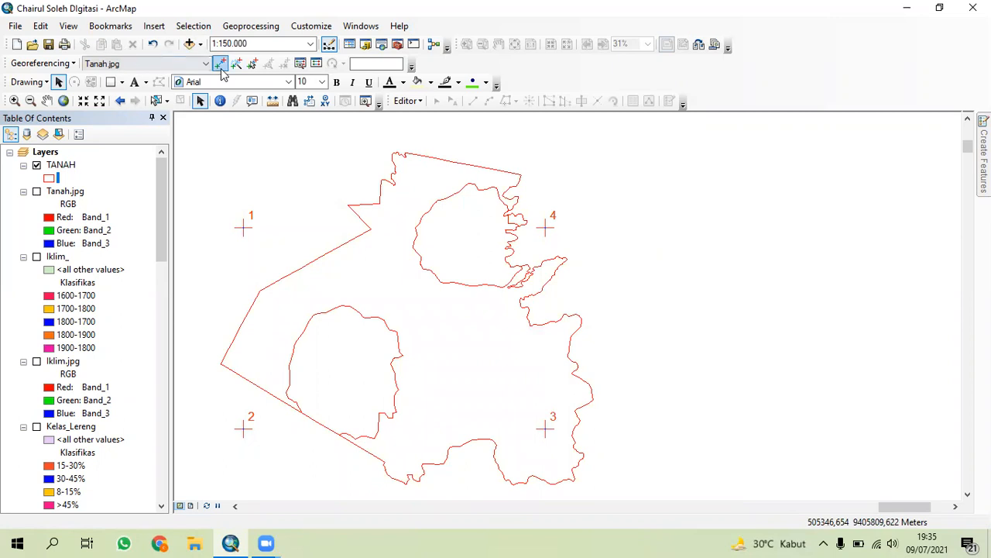
left_click(316, 64)
left_click(11, 179)
left_click(11, 180)
left_click(12, 191)
left_click(12, 191)
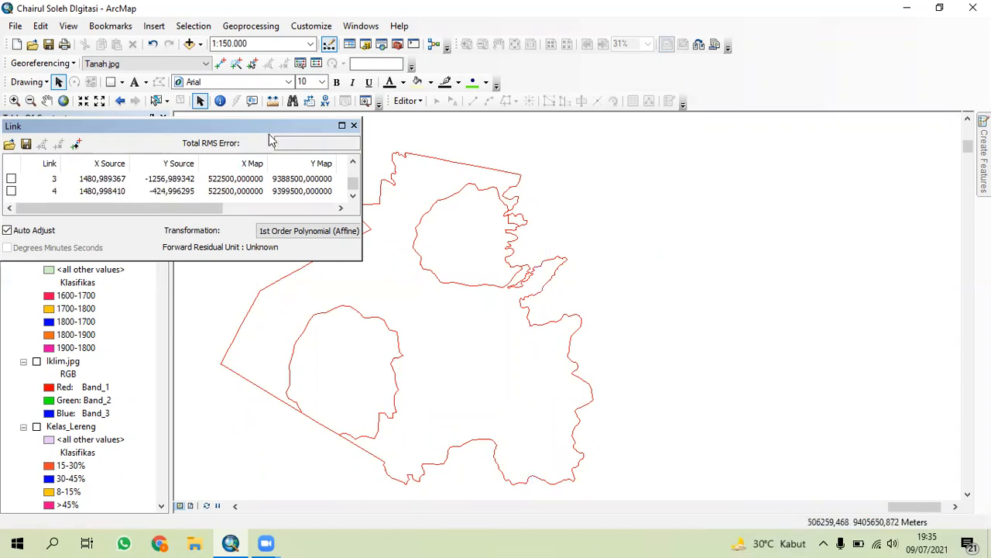
Close the link table, make the Tanah.jpg raster visible and zoom to its layer extent
left_click(354, 125)
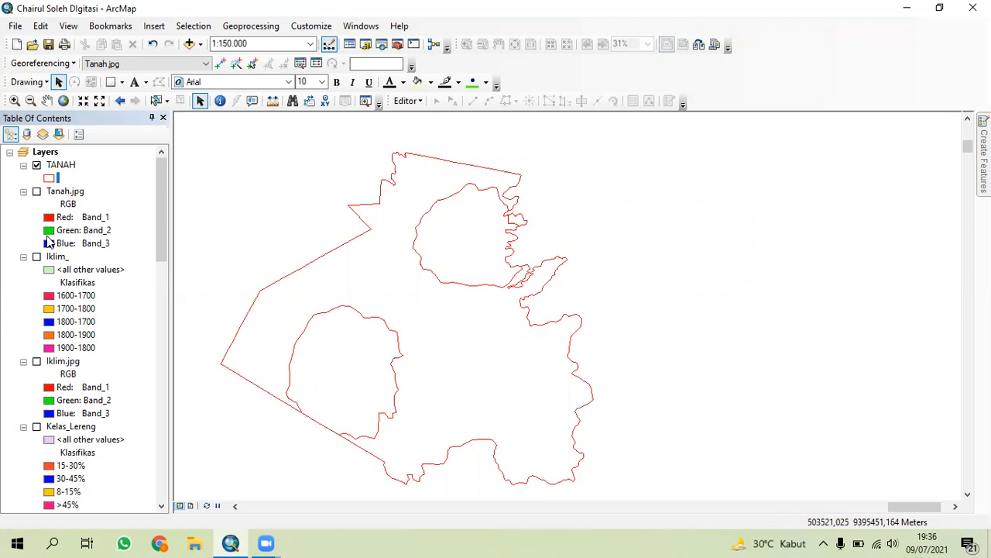
left_click(37, 192)
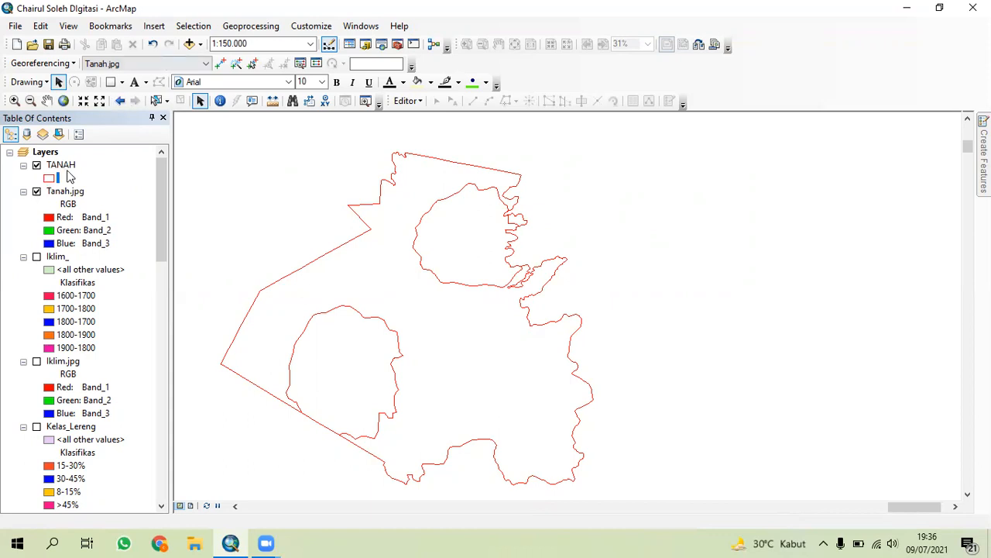
right_click(71, 191)
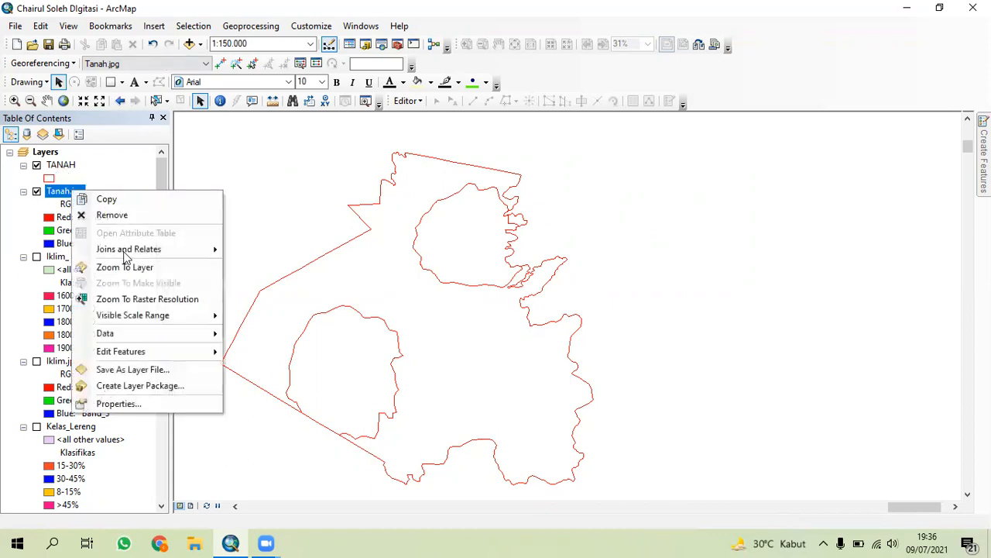
left_click(123, 266)
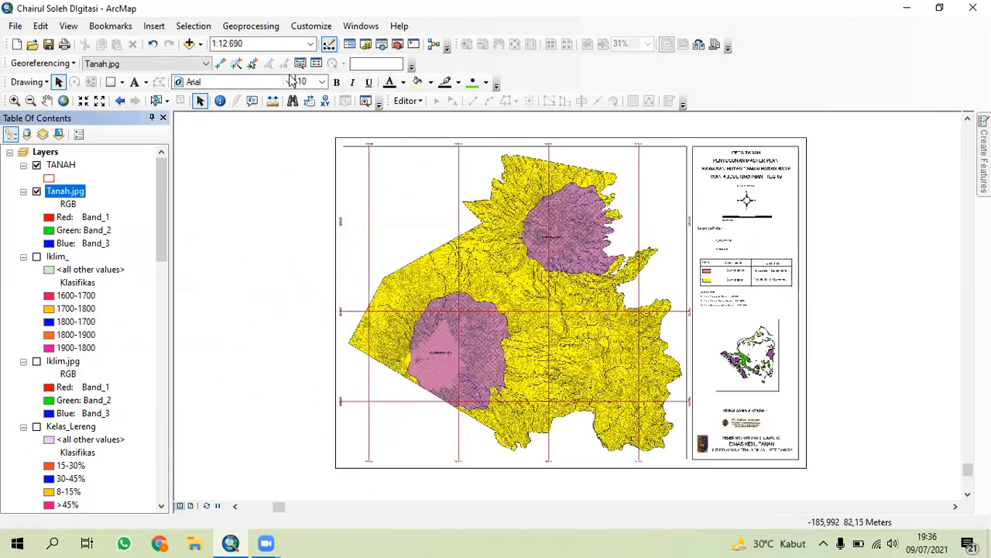
Turn on all four georeferencing links of Tanah.jpg in the link table and zoom to the realigned raster
left_click(316, 63)
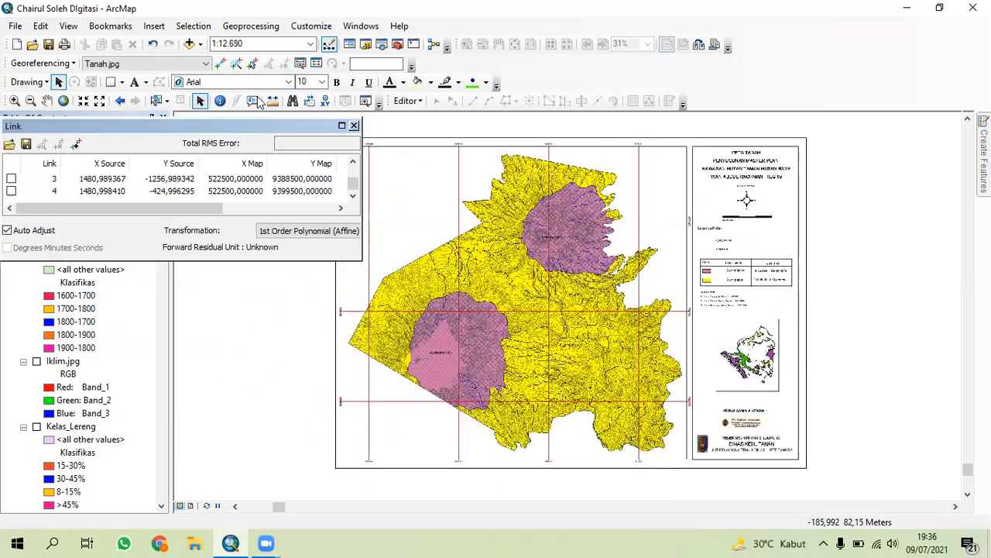
left_click(11, 179)
left_click(11, 192)
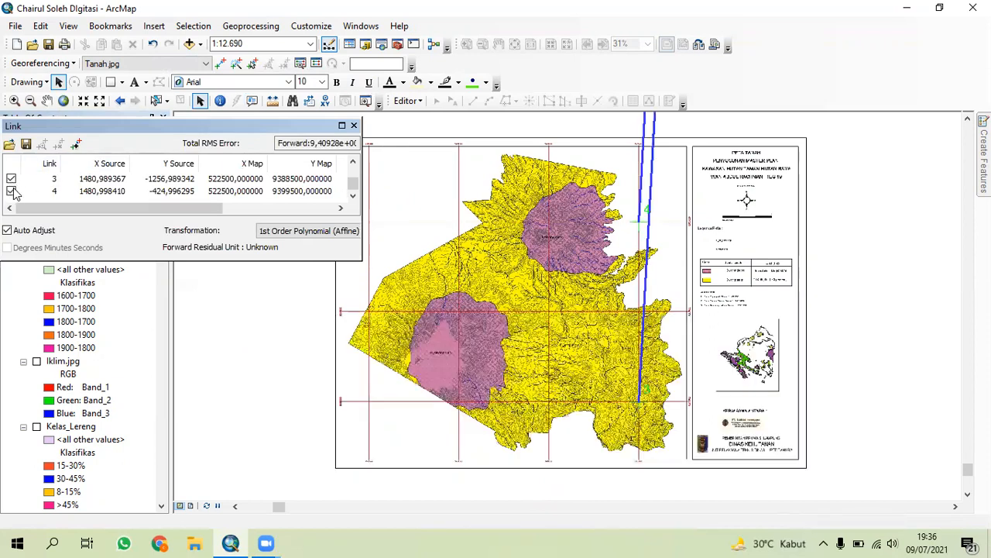
scroll(12, 191, "up", 2)
left_click(11, 191)
left_click(11, 179)
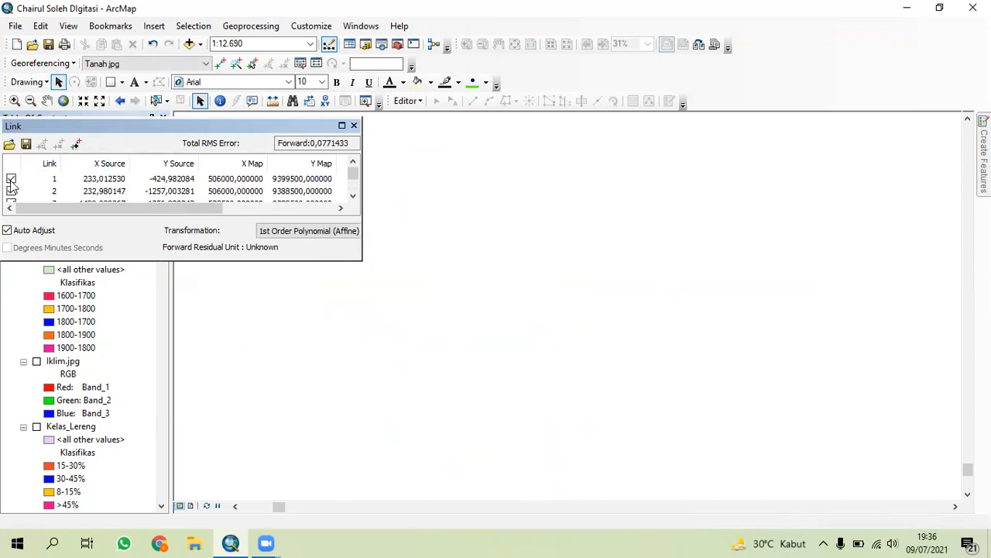
left_click(354, 125)
left_click(81, 194)
right_click(79, 192)
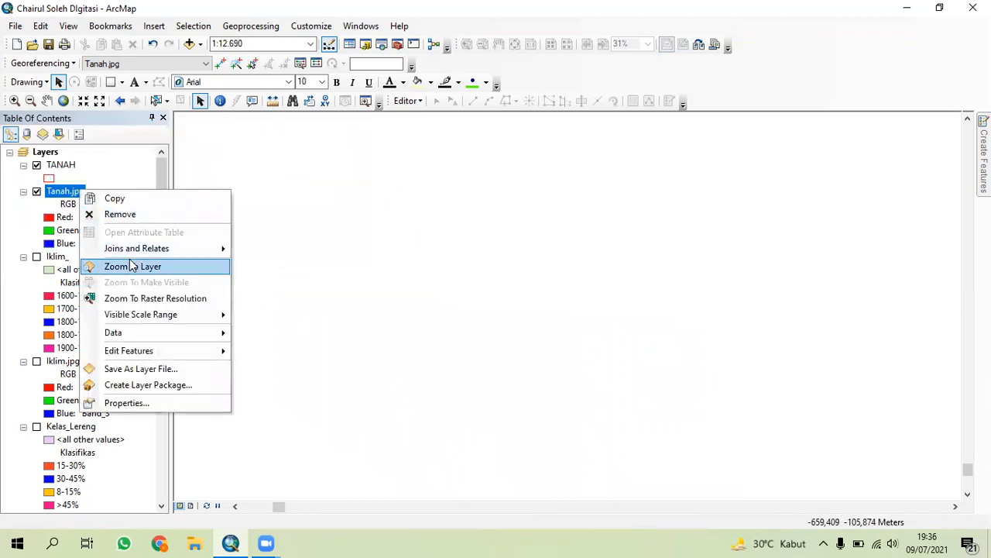
left_click(129, 266)
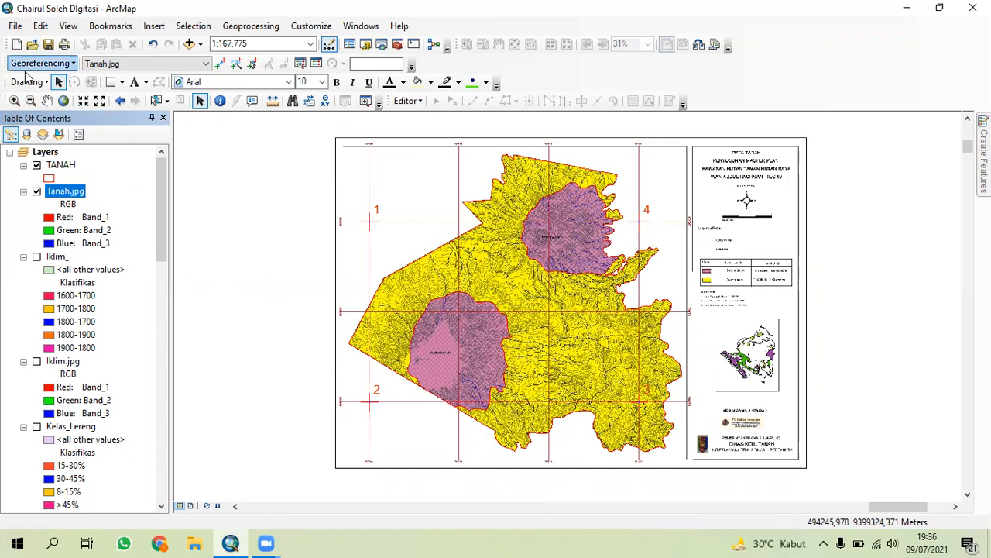
Open the TANAH layer's attribute table and collapse the table of contents so the whole map fits beside it
right_click(61, 198)
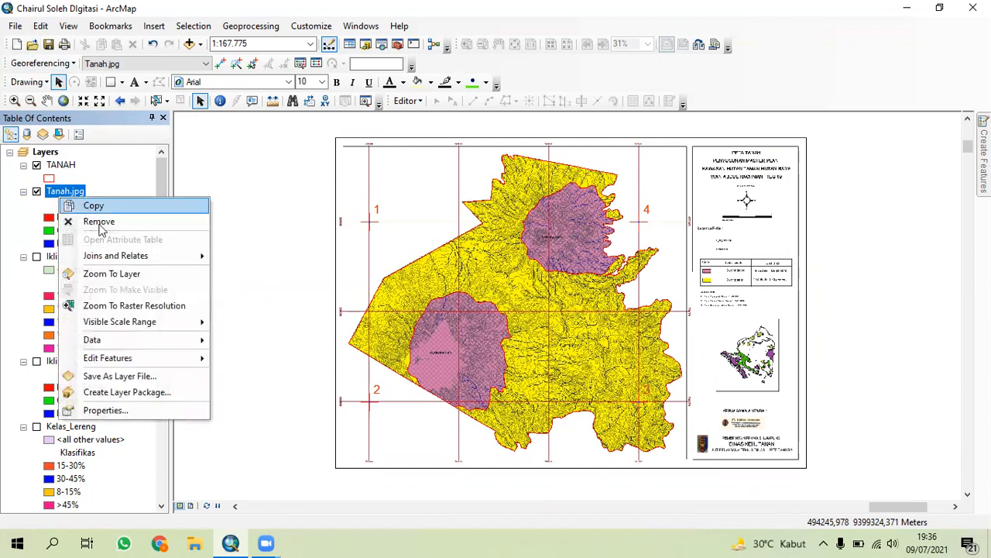
right_click(77, 170)
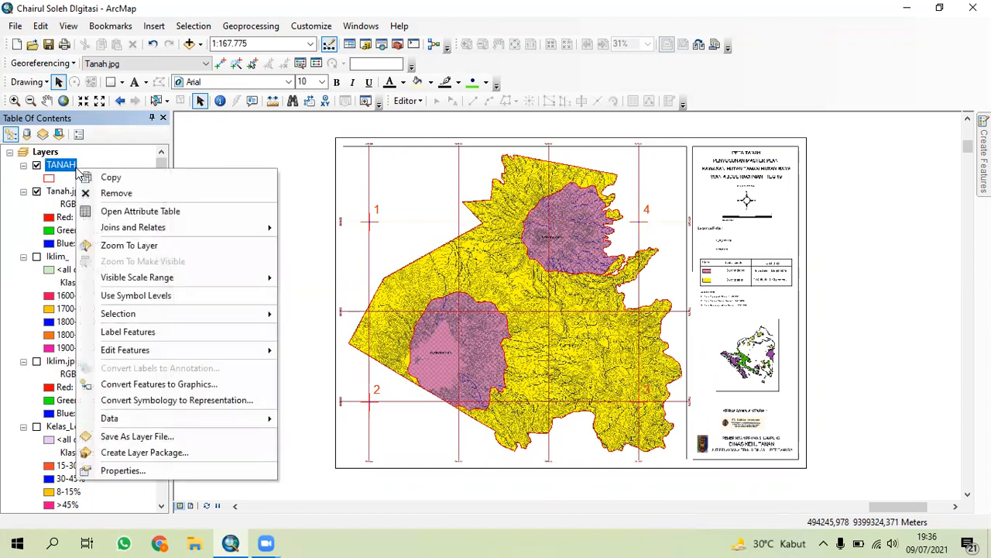
left_click(124, 213)
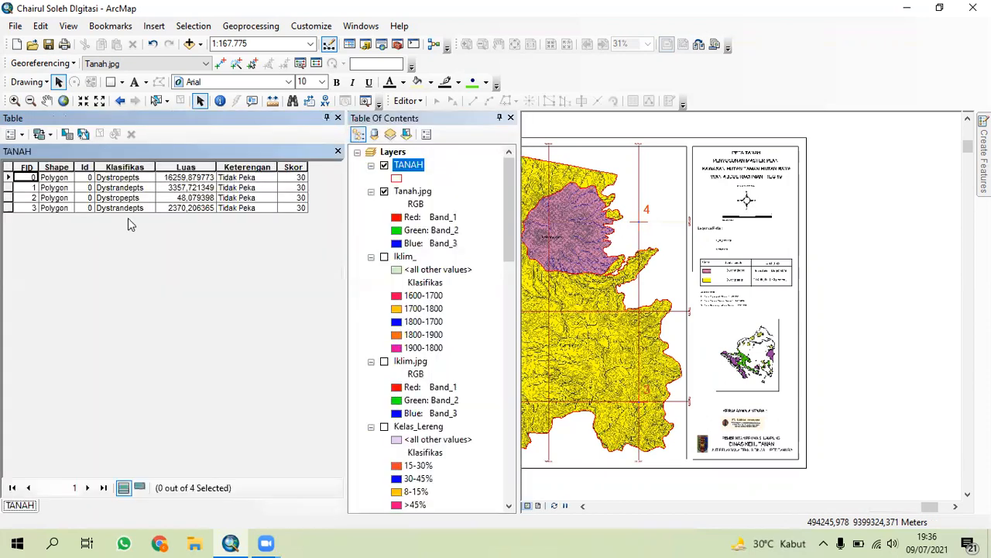
left_click(499, 117)
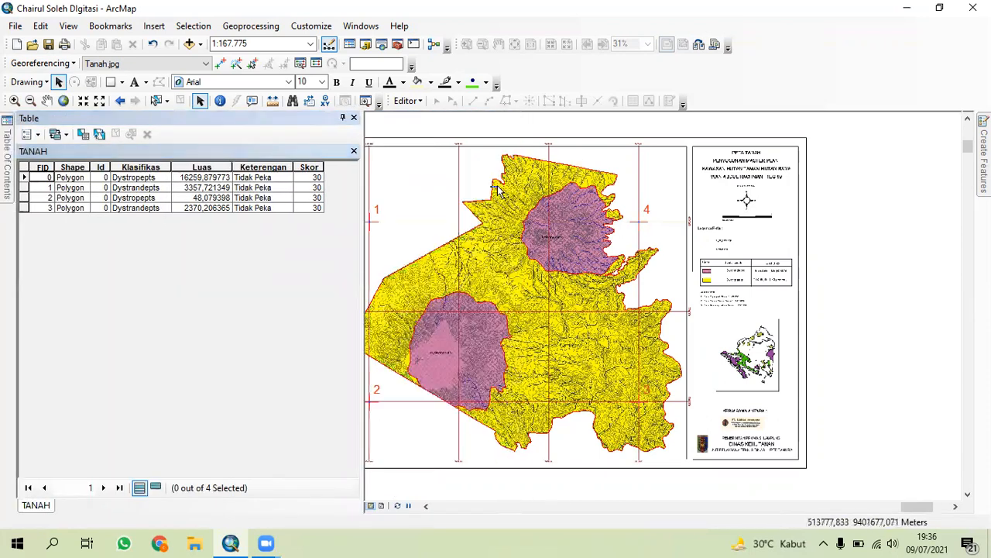
left_click_drag(438, 215, 485, 214)
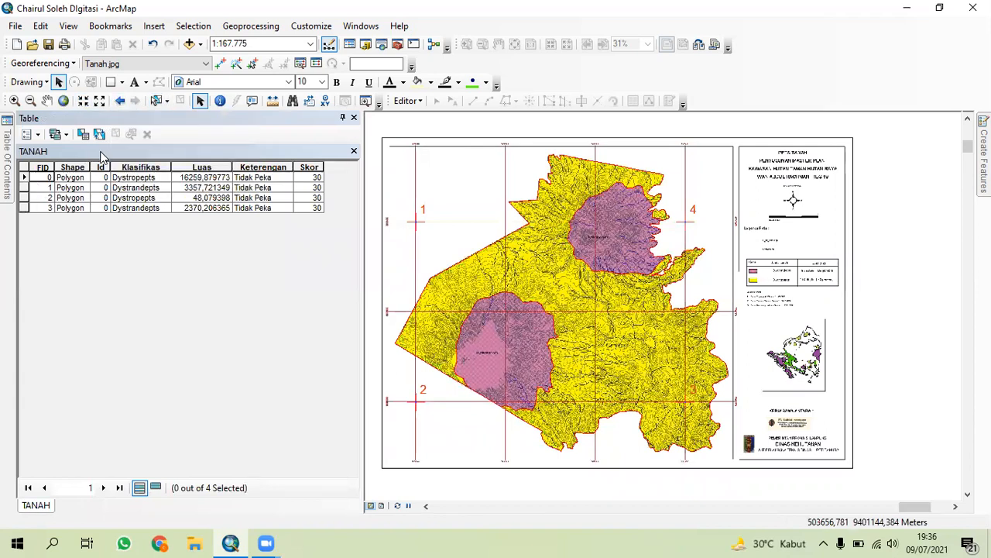
Select each of the four TANAH polygons on the map in turn to match it with its attribute record
left_click(168, 102)
left_click(210, 117)
left_click(487, 255)
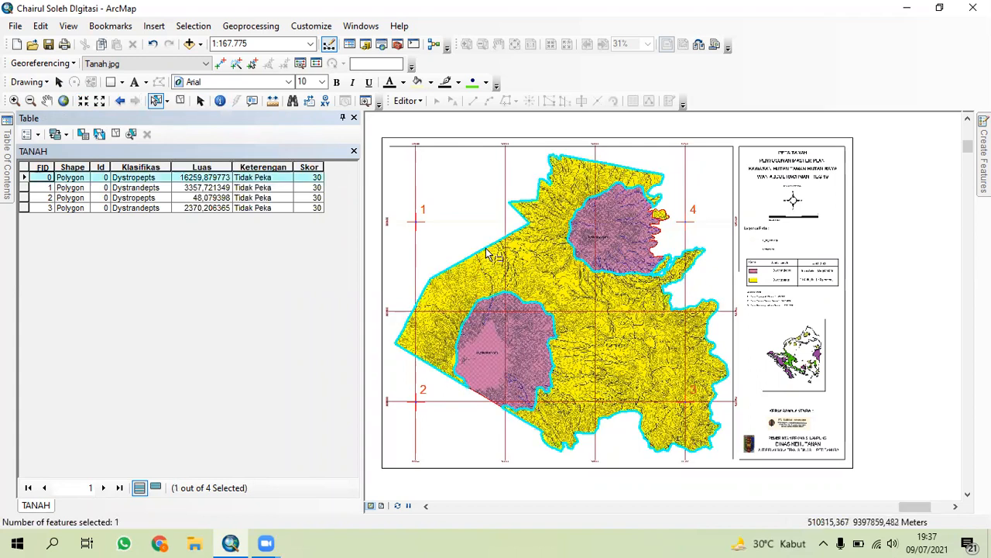
left_click(497, 338)
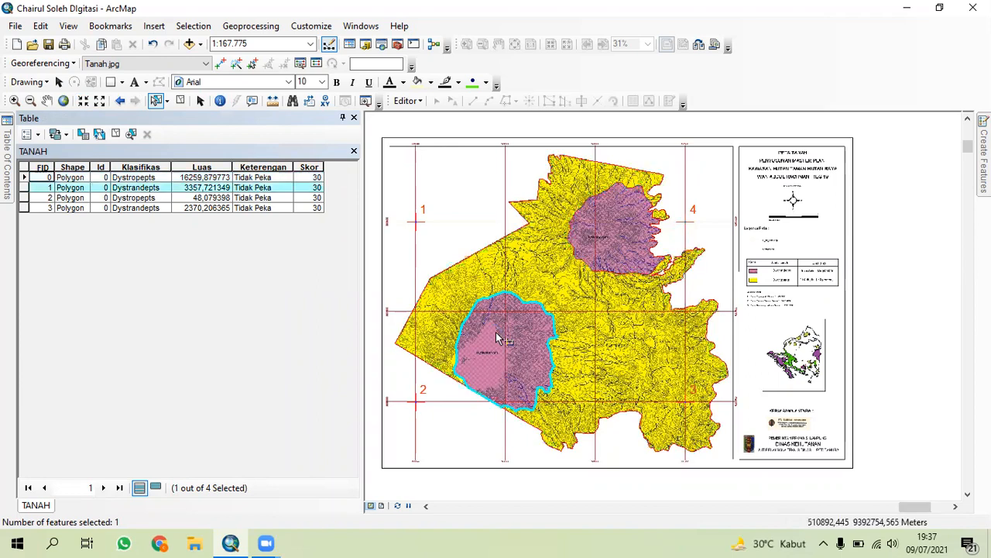
left_click(622, 258)
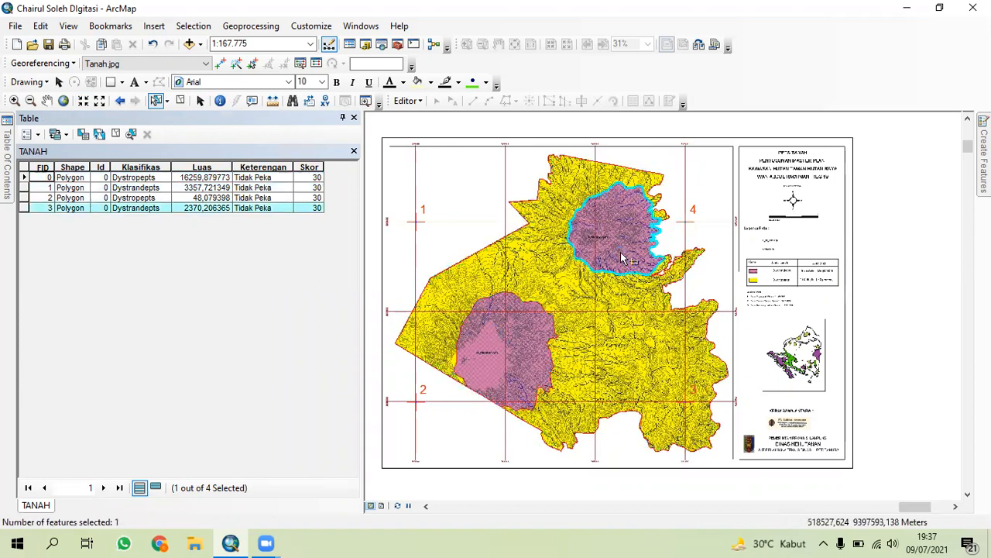
left_click(662, 220)
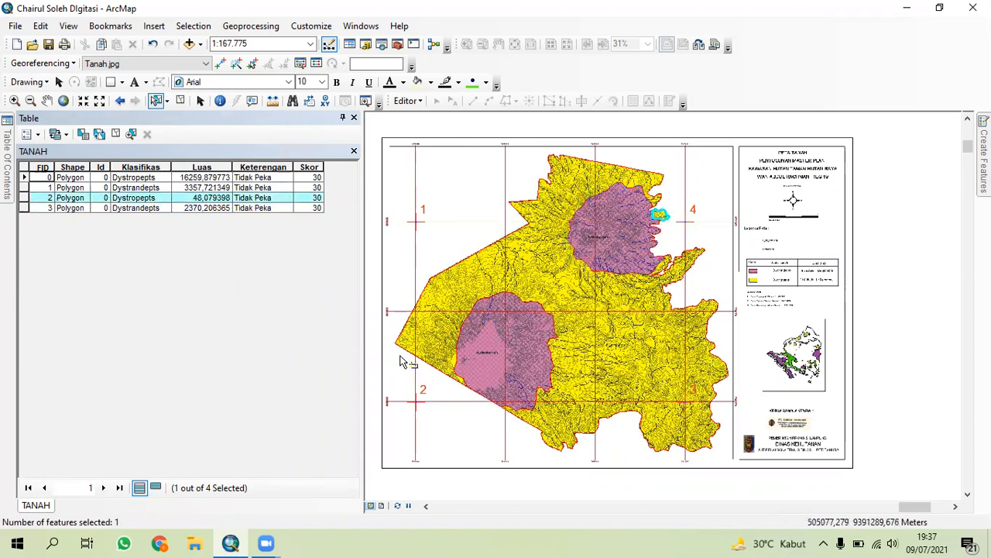
scroll(660, 220, "down", 1)
scroll(660, 220, "up", 1)
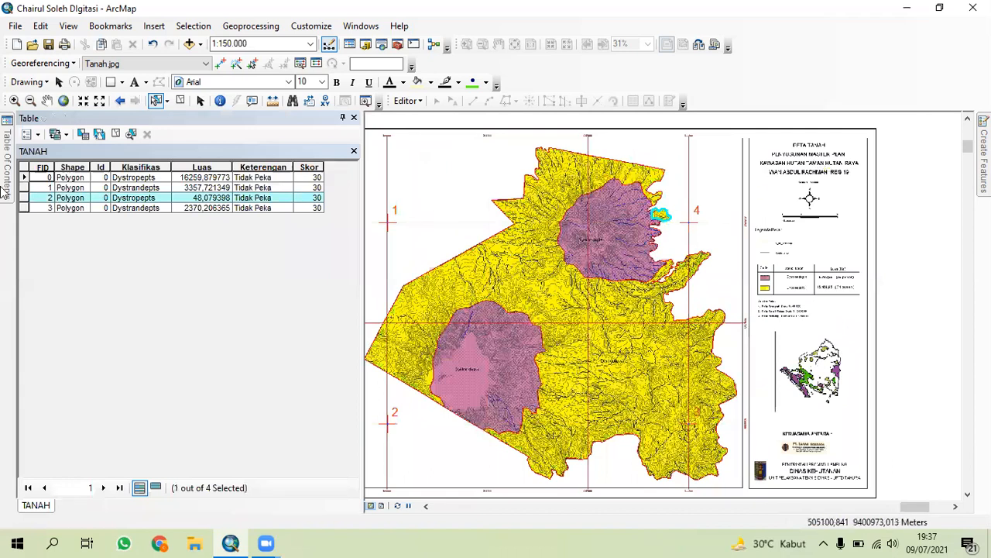
Select the FID 0 record and add a Text field named Klasifikasi with length 20, accepting the suggested rename to Klasifik_1
left_click(28, 177)
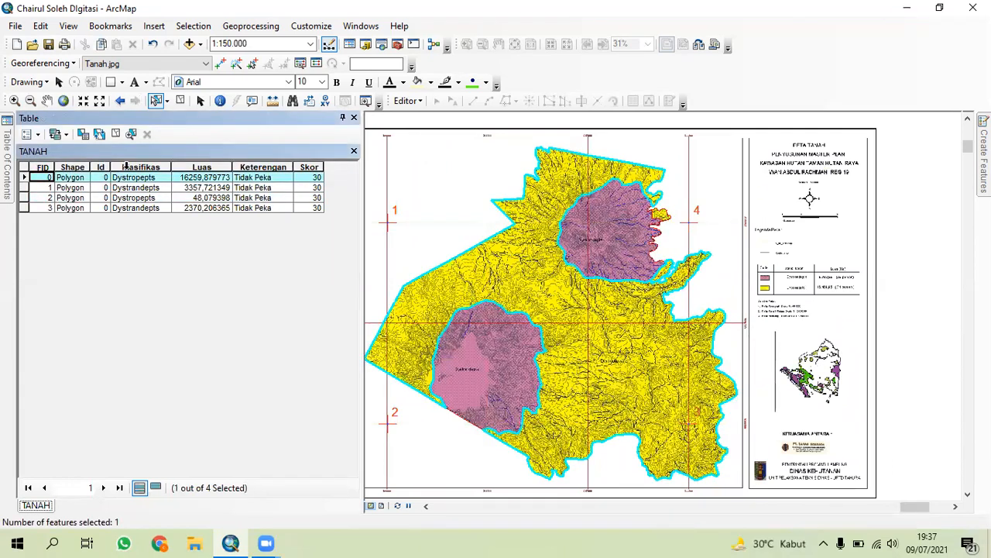
left_click(31, 134)
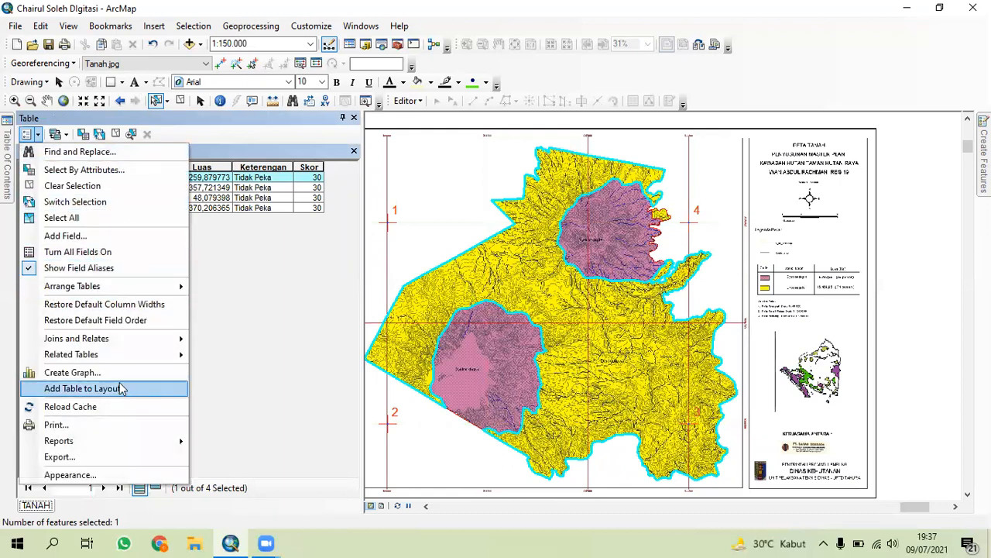
left_click(71, 236)
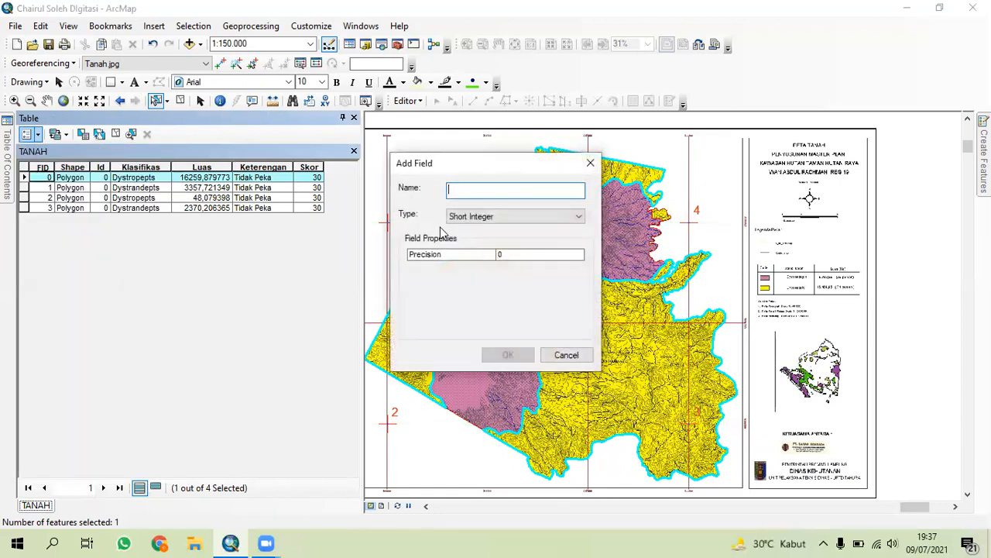
type("L")
key("BackSpace")
type("Klasifikasi")
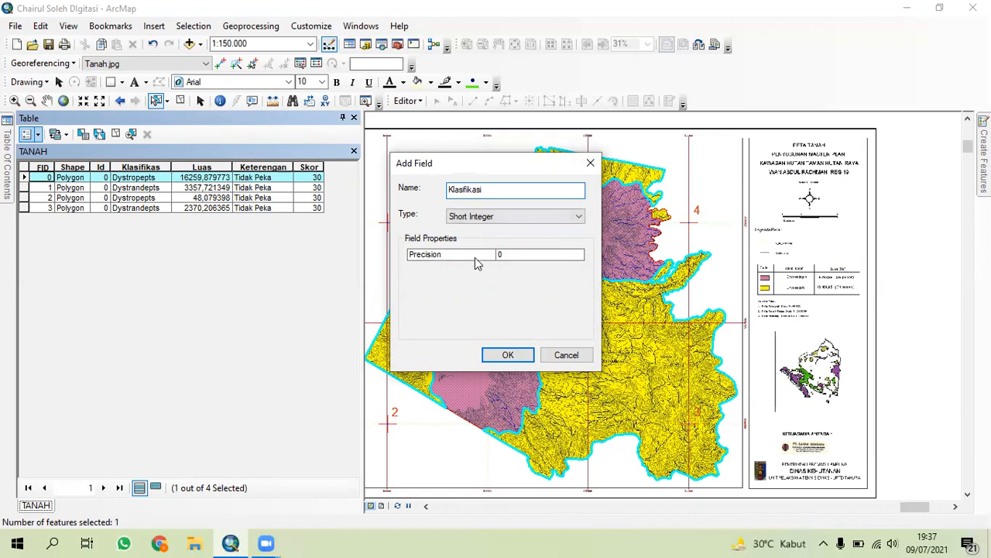
left_click(494, 217)
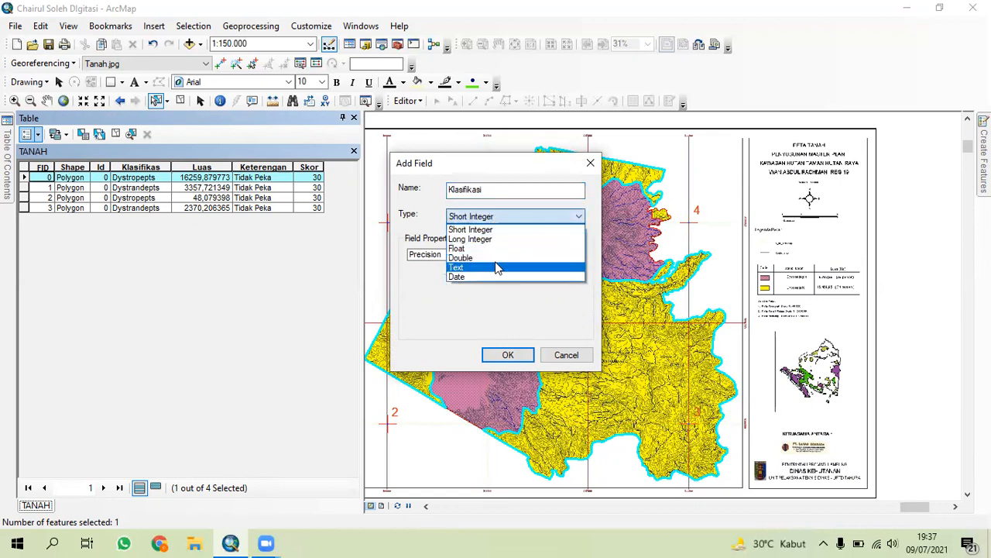
left_click(498, 266)
left_click(503, 255)
left_click(505, 254)
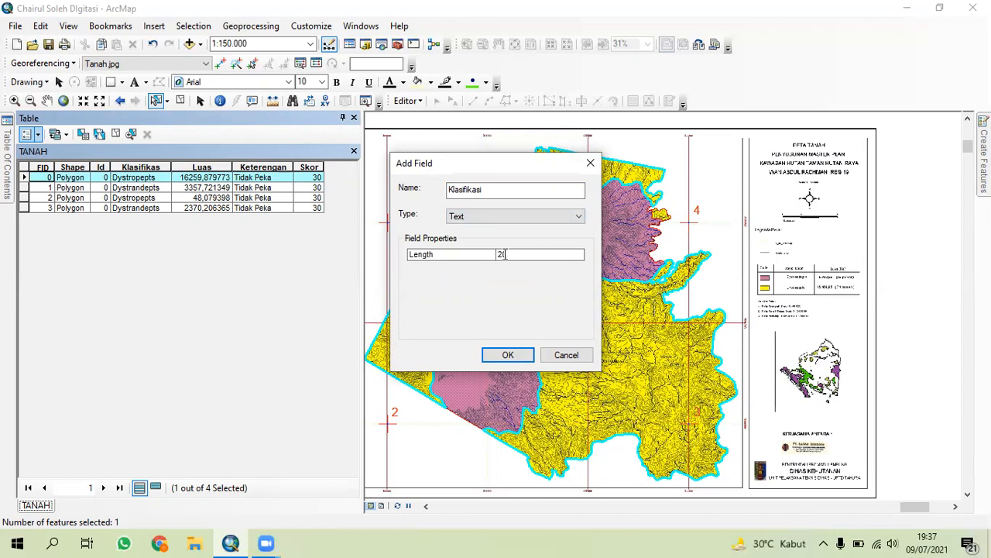
left_click(511, 355)
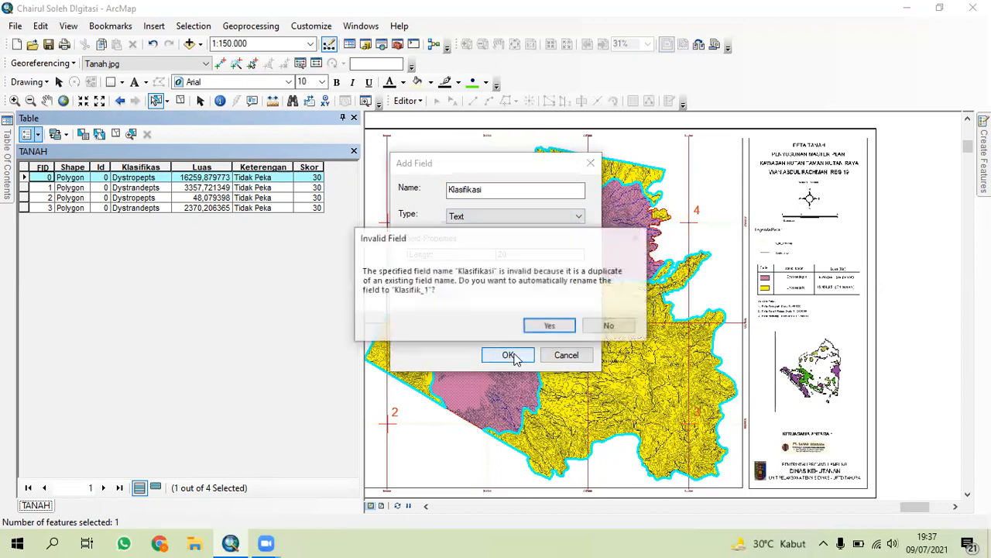
left_click(549, 325)
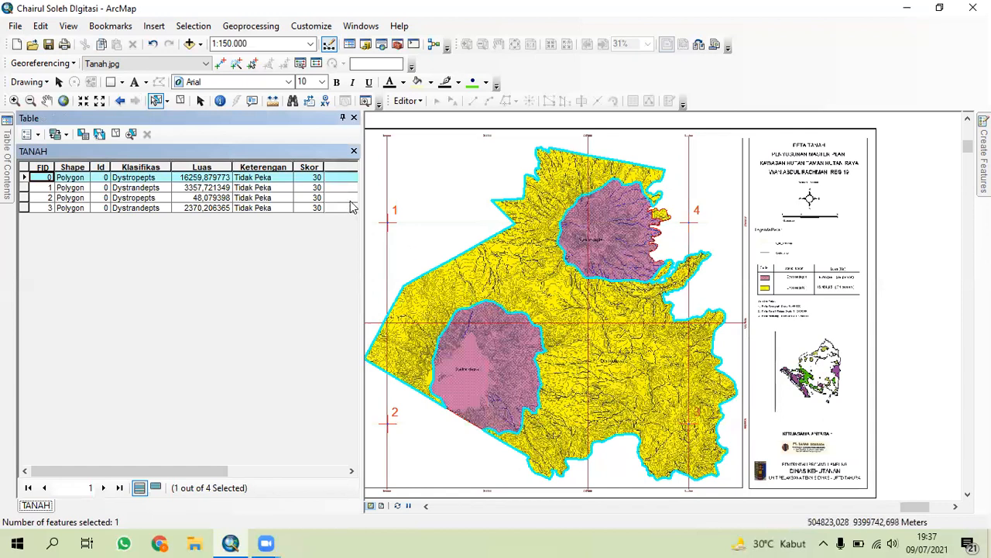
Narrow the Klasifik_1 column so it fits in the attribute table alongside the other fields
left_click_drag(153, 475, 338, 490)
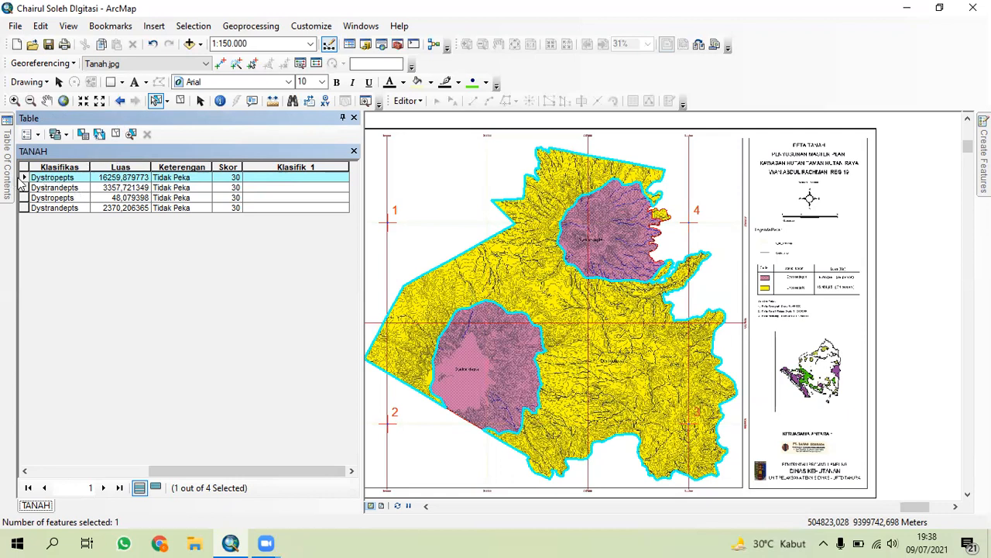
left_click_drag(349, 167, 292, 172)
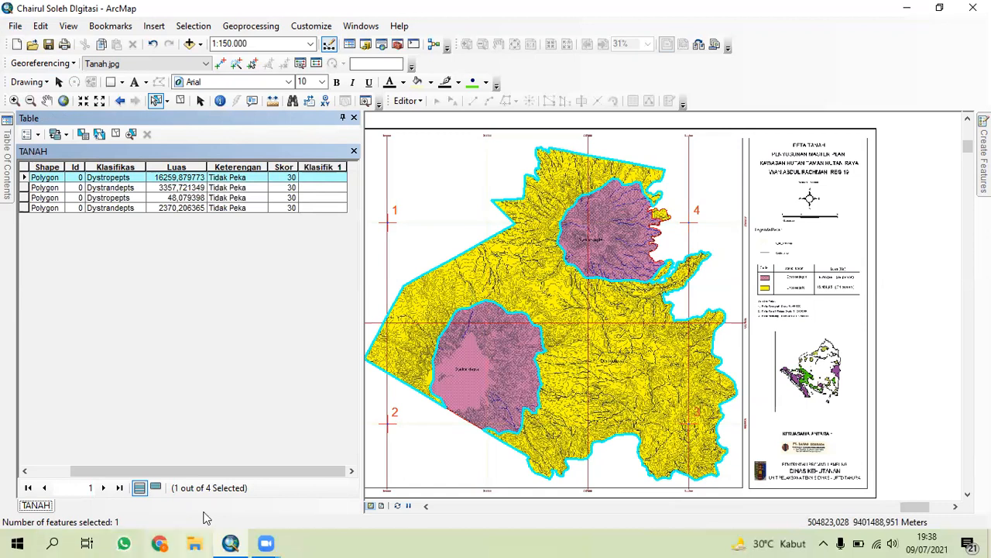
mouse_move(172, 478)
left_mouse_down()
mouse_move(156, 478)
mouse_move(191, 477)
left_mouse_up()
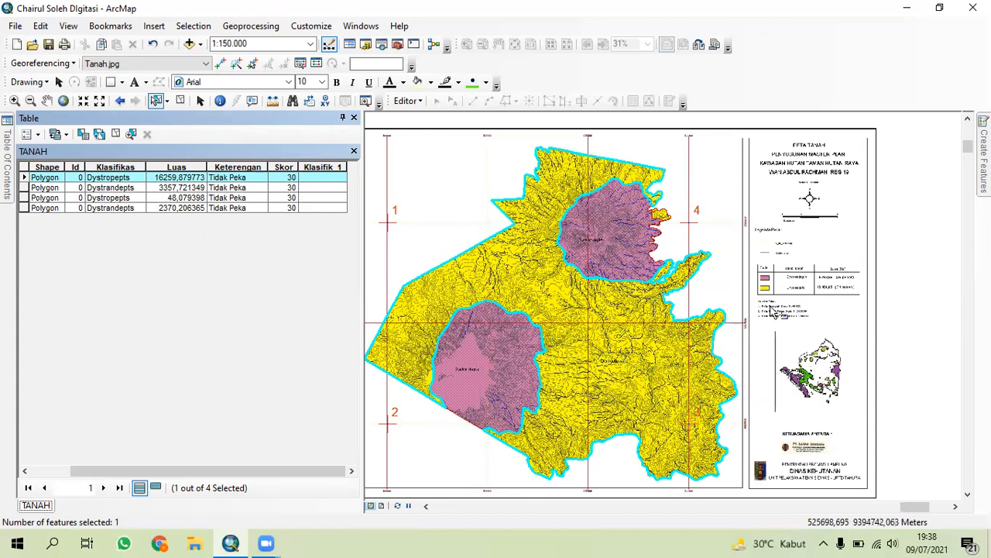
Check the soil types in the map legend and calculate Klasifik_1 of the selected record as the string "Dystropepts"
scroll(790, 296, "up", 3)
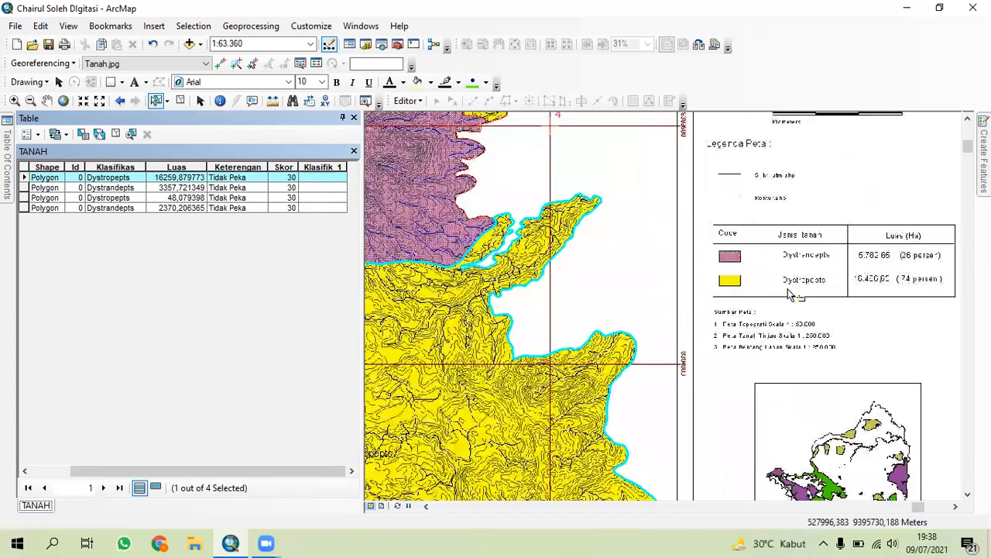
scroll(790, 295, "down", 3)
scroll(790, 295, "up", 3)
scroll(790, 295, "up", 1)
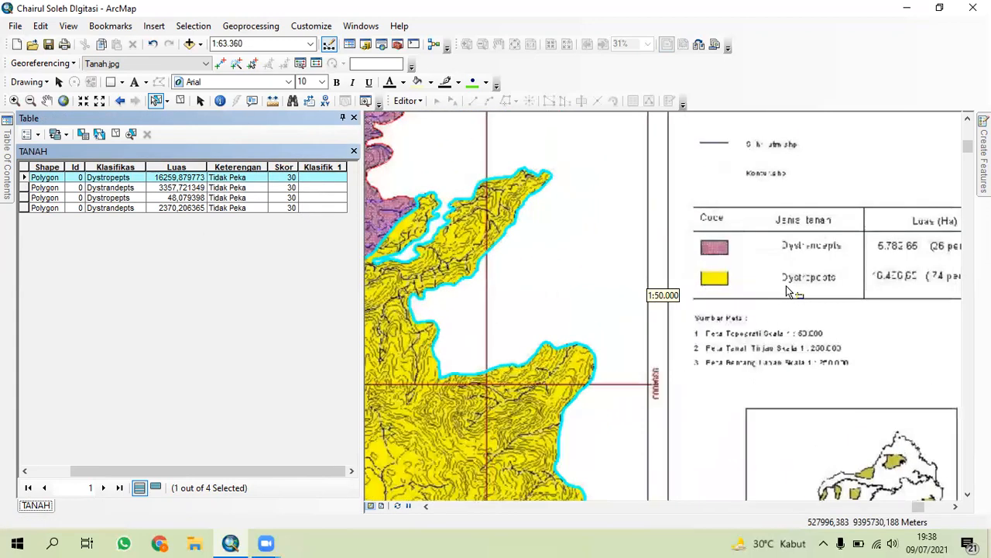
scroll(790, 293, "down", 8)
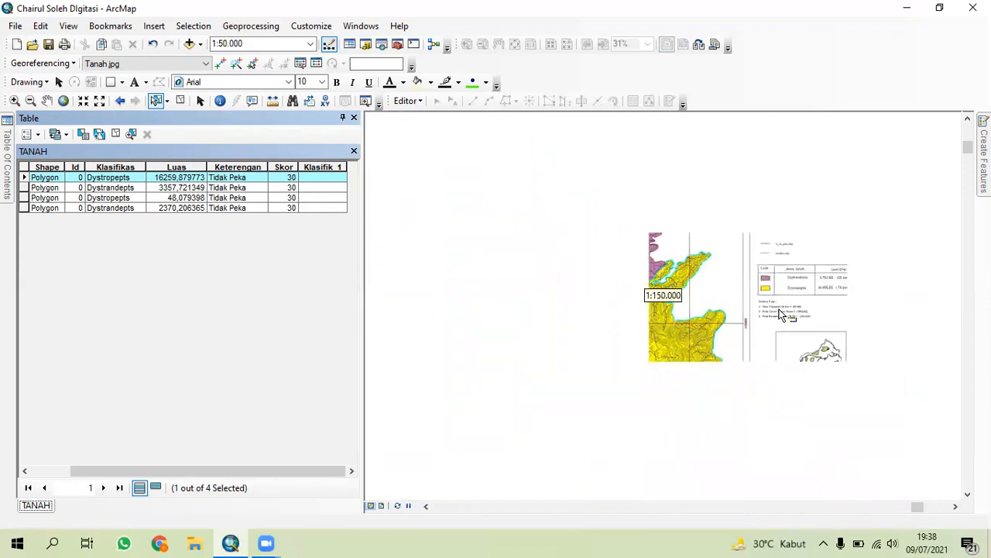
right_click(315, 167)
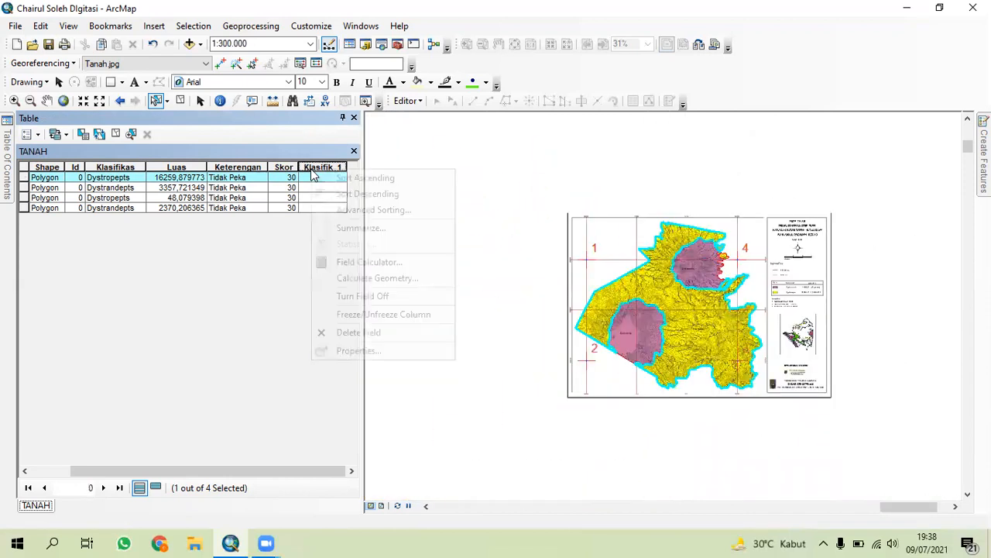
left_click(381, 261)
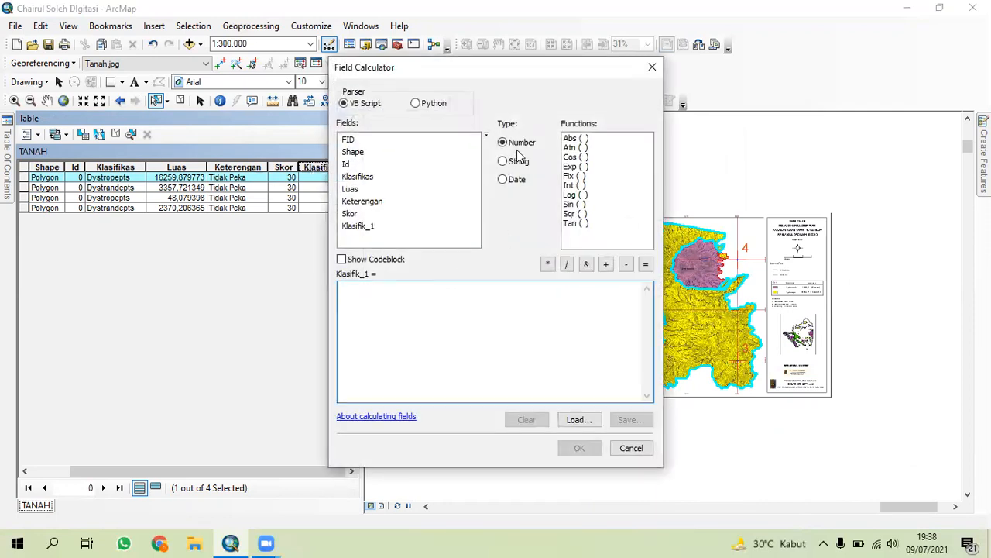
left_click(517, 162)
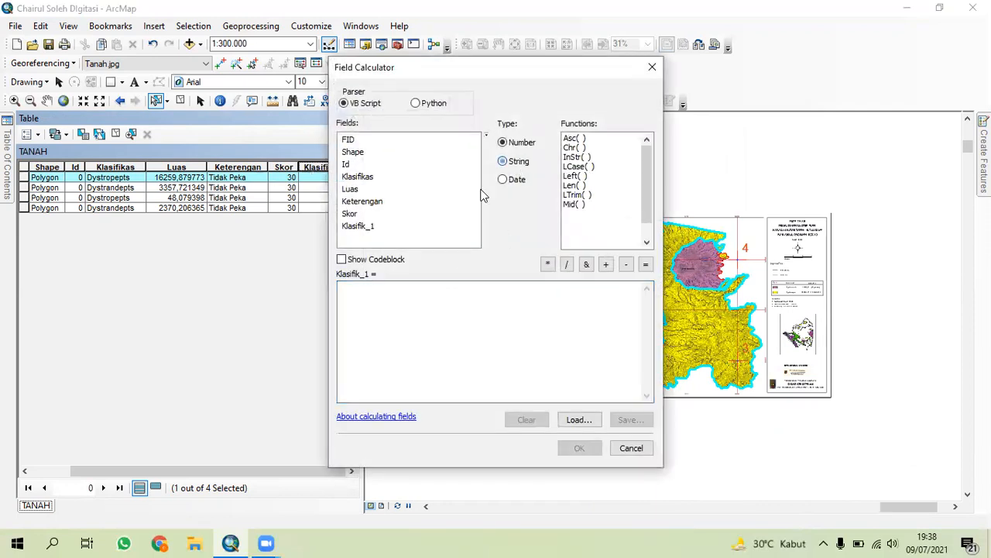
left_click(375, 295)
type("\"Dystropepts")
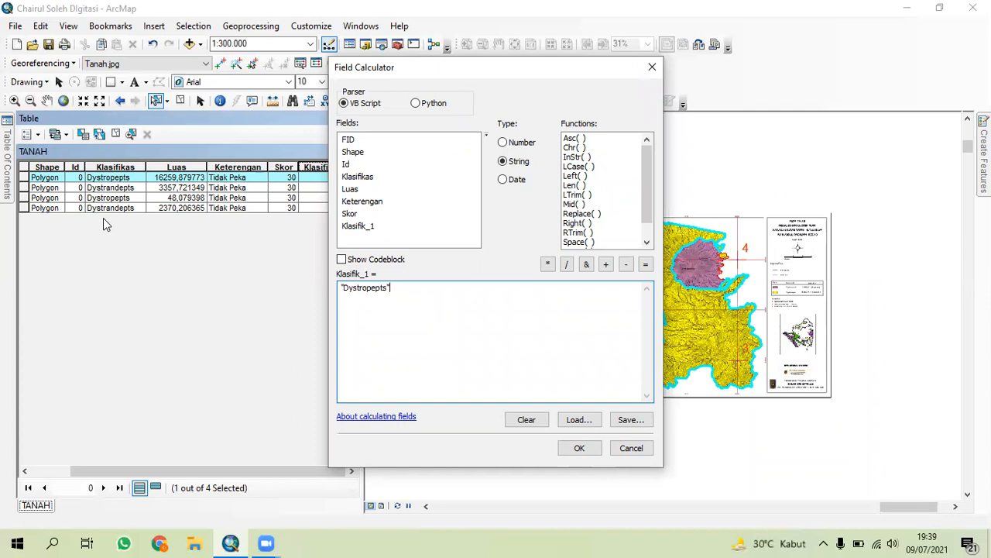
left_click(577, 452)
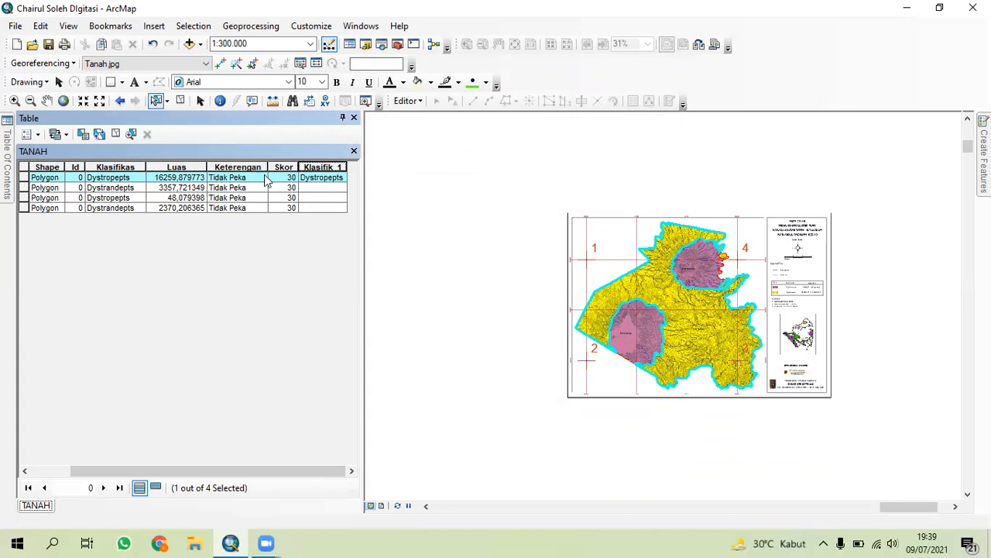
Add a Double field named Luas with precision 5 to the TANAH table, accepting the suggested rename
left_click(31, 134)
mouse_move(103, 290)
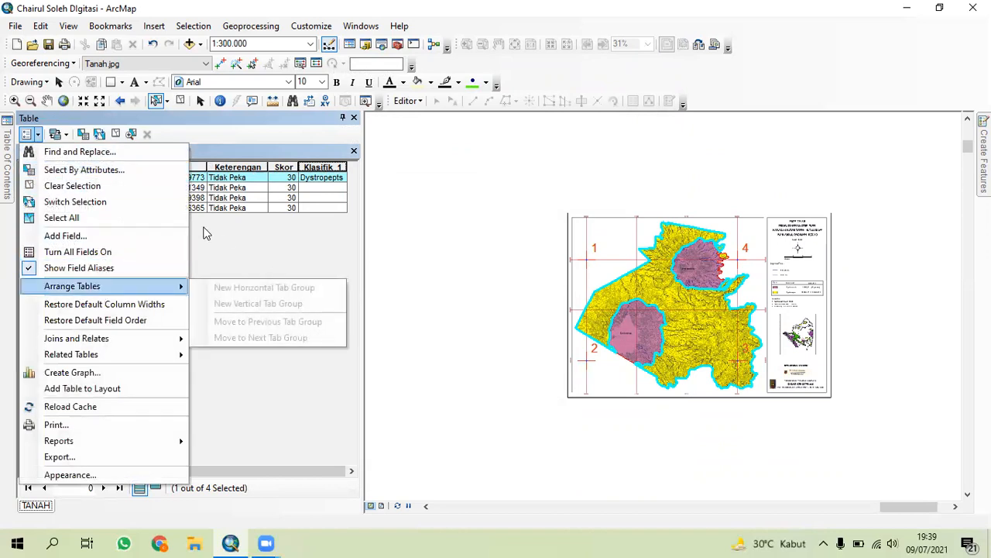
left_click(102, 239)
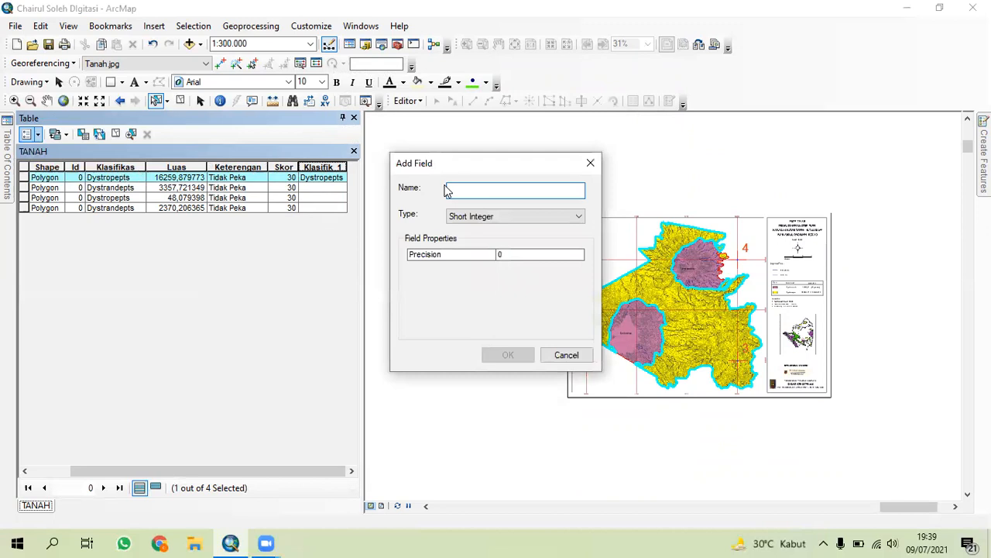
type("Luas")
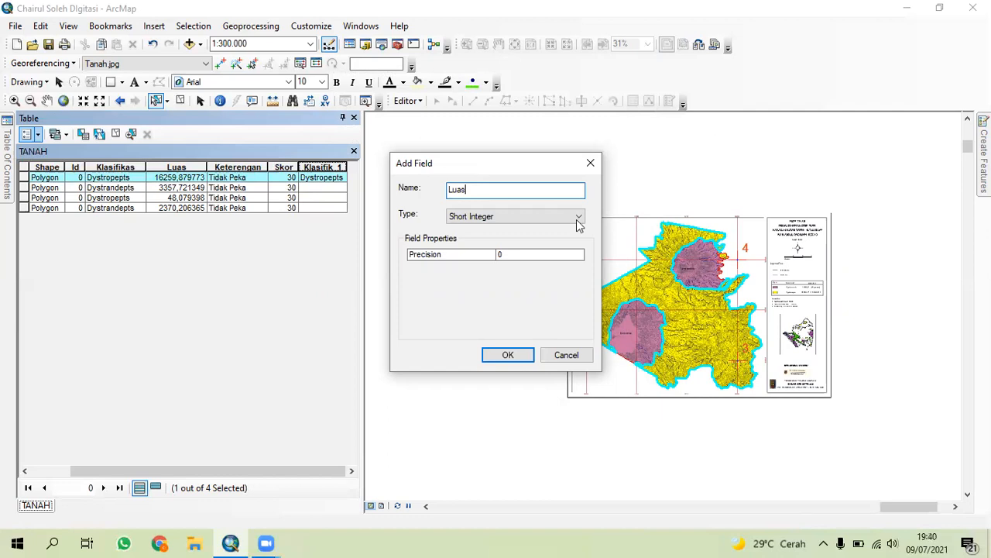
left_click(516, 219)
left_click(505, 259)
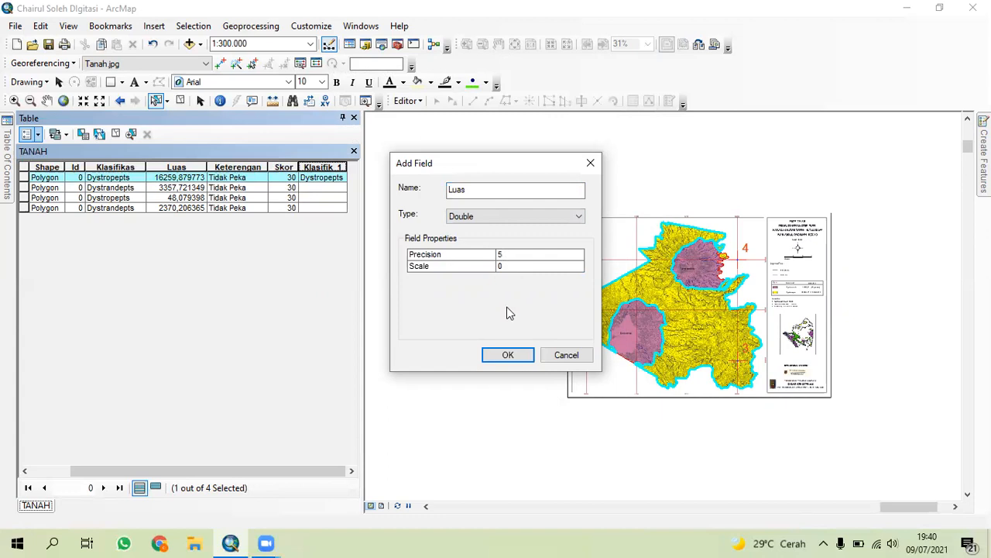
left_click(515, 268)
left_click(507, 356)
left_click(550, 328)
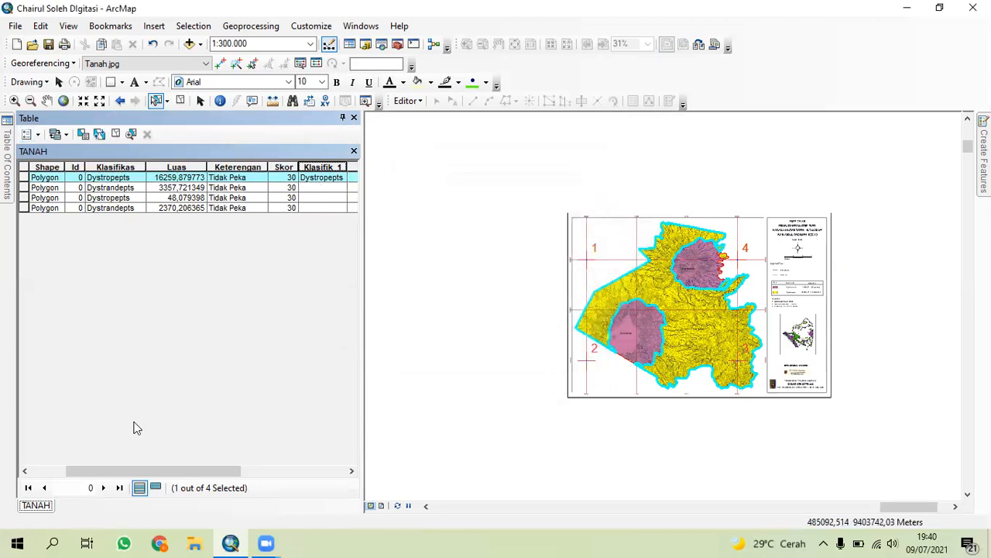
Calculate the selected polygon's area in hectares into the Luas_1 field and narrow that column
left_click_drag(170, 471, 240, 475)
right_click(334, 167)
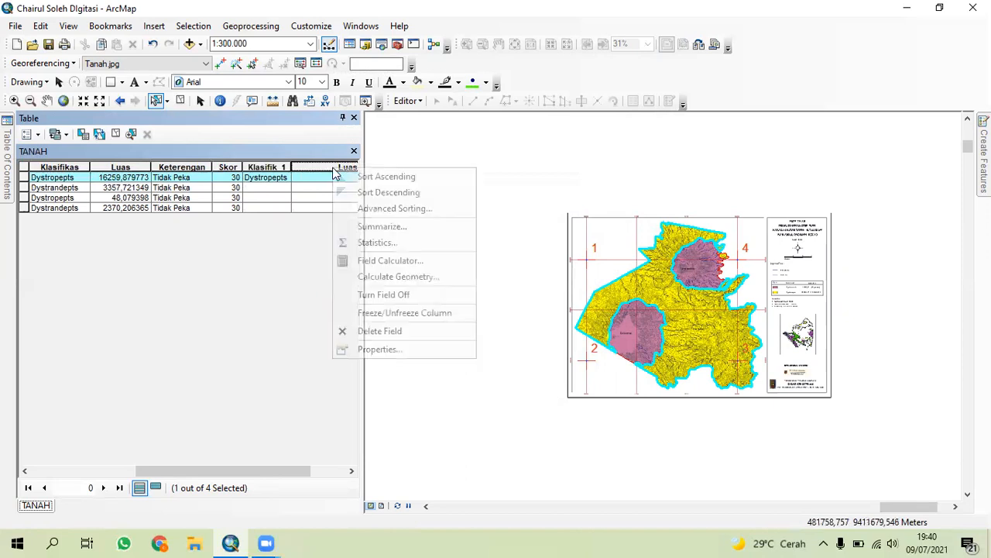
left_click(398, 278)
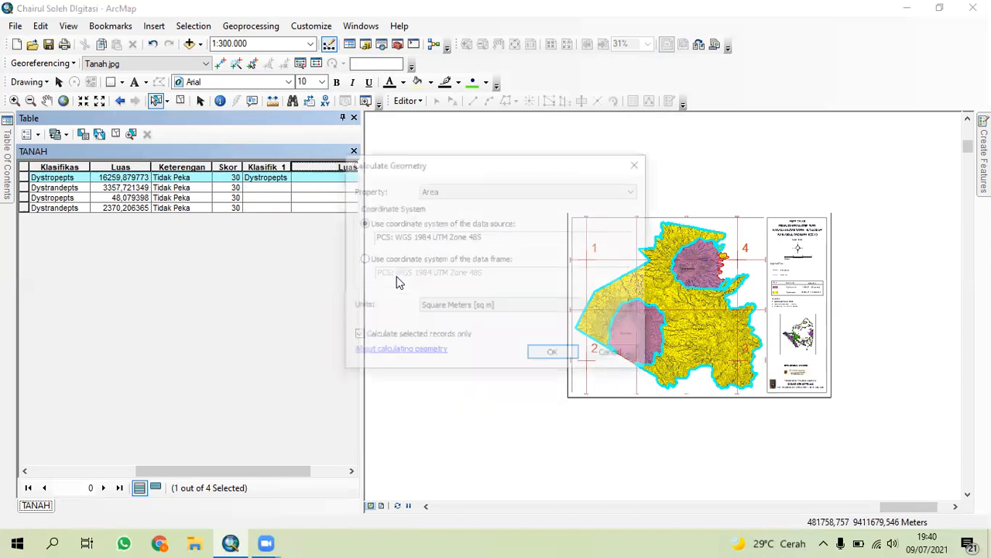
left_click(505, 306)
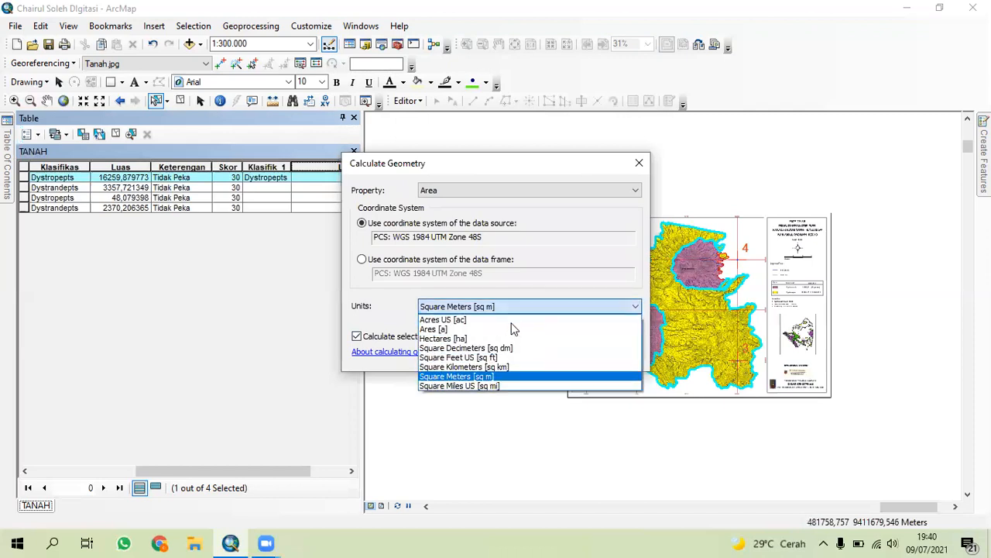
left_click(516, 338)
left_click(559, 355)
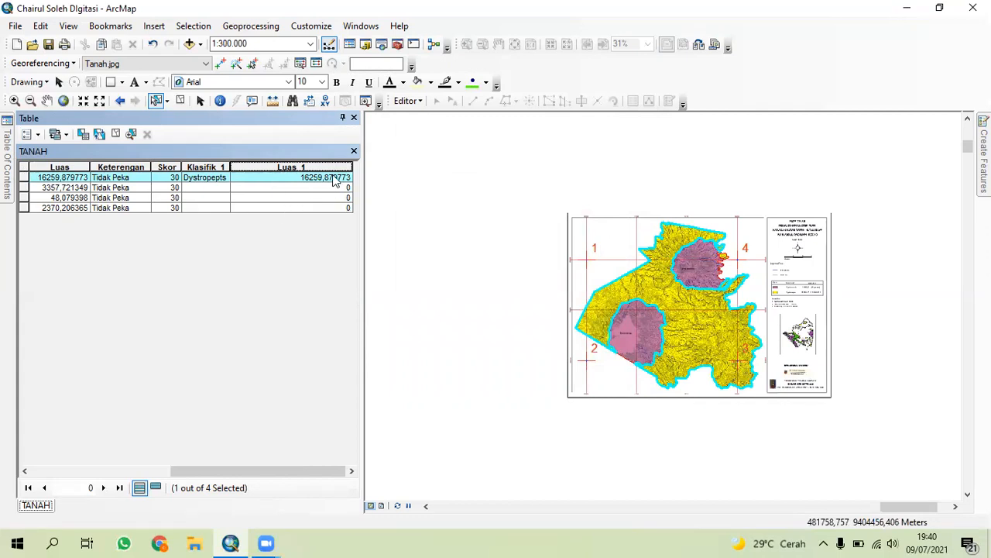
left_click_drag(350, 168, 270, 190)
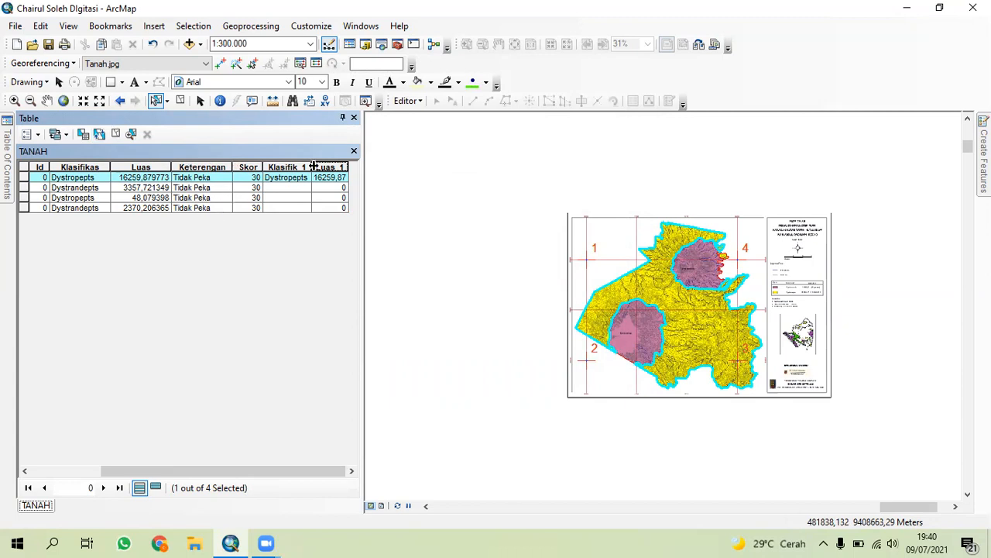
Add a Text field named Keteangan with length 100 to the TANAH table
left_click(31, 134)
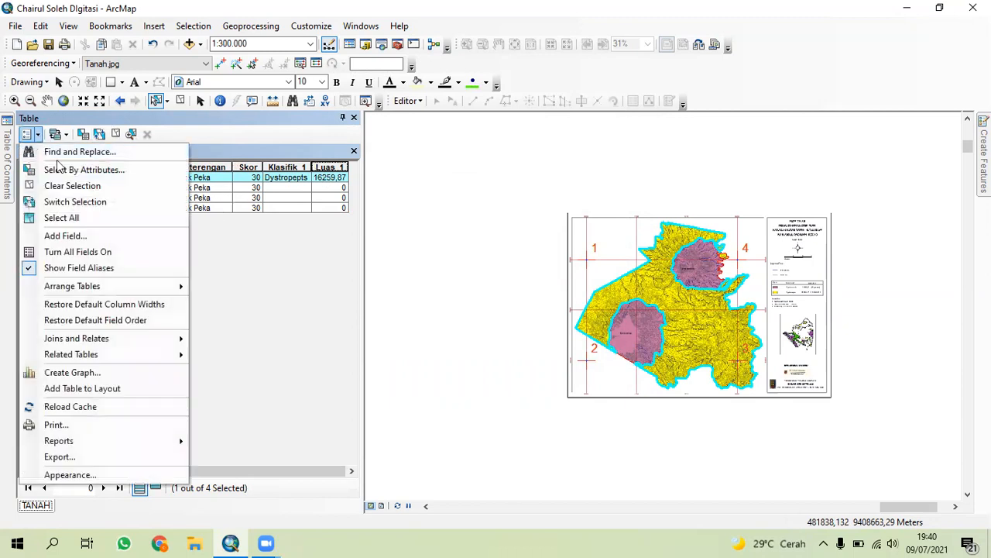
left_click(66, 235)
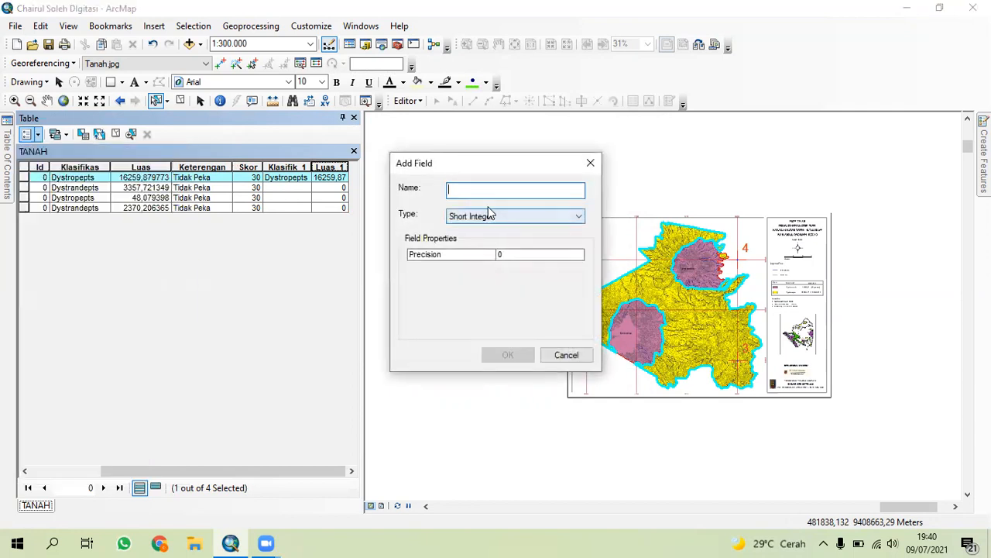
type("Ketersngsn")
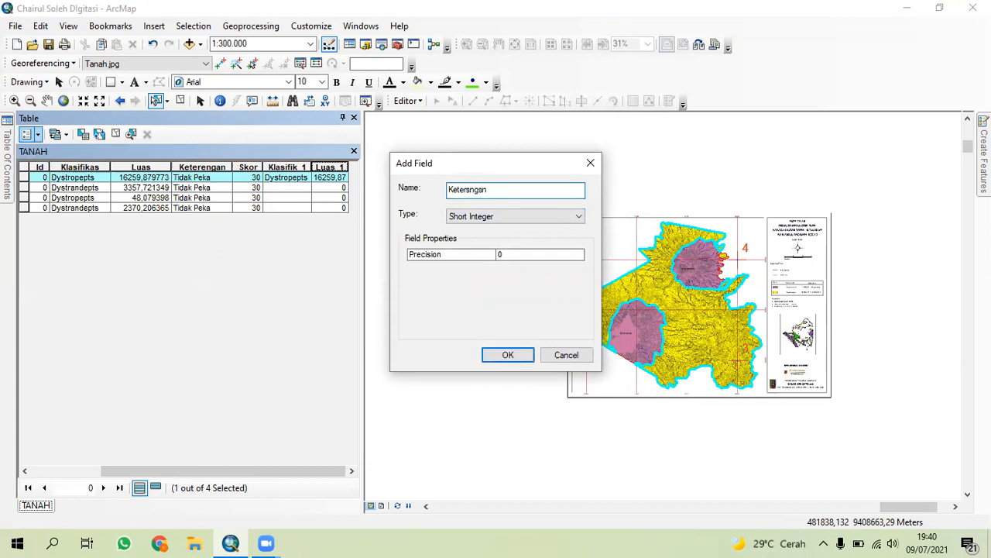
key("BackSpace")
key("BackSpace")
key("BackSpace")
key("BackSpace")
key("BackSpace")
key("BackSpace")
type("angan")
left_click(560, 218)
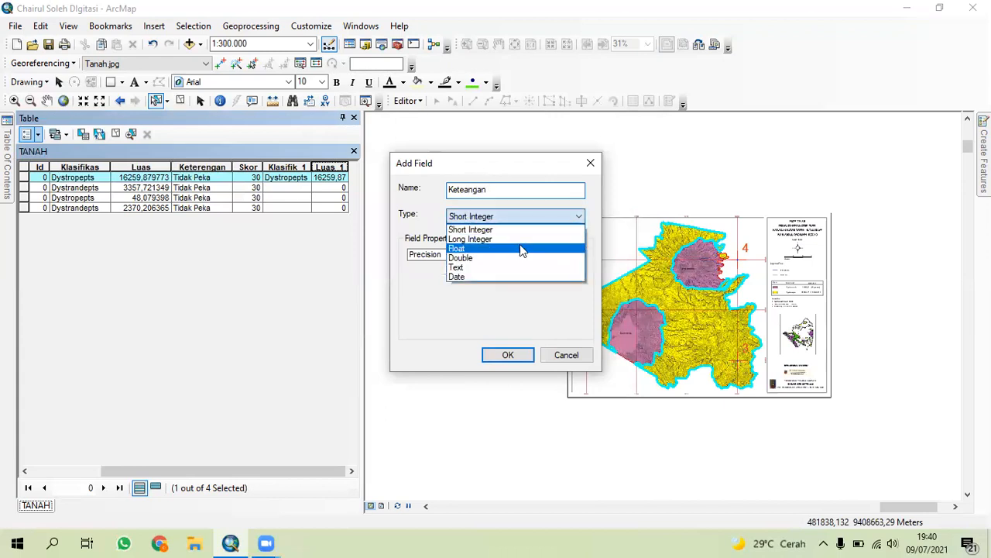
left_click(520, 267)
left_click(522, 254)
double_click(522, 252)
key("BackSpace")
type("100")
left_click(507, 355)
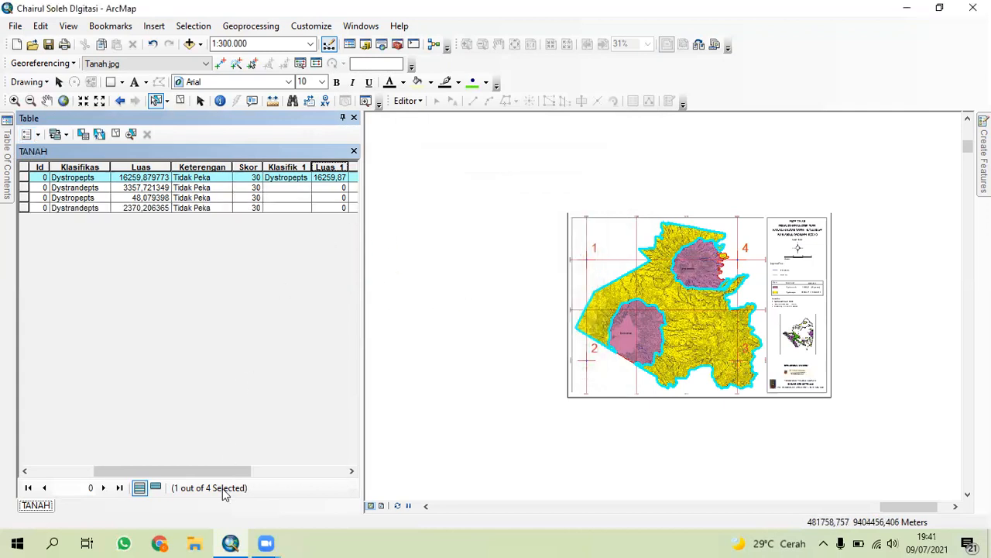
Calculate Keteangan of the selected record as the string "Tidak Peka" and narrow the column
left_click_drag(226, 471, 318, 470)
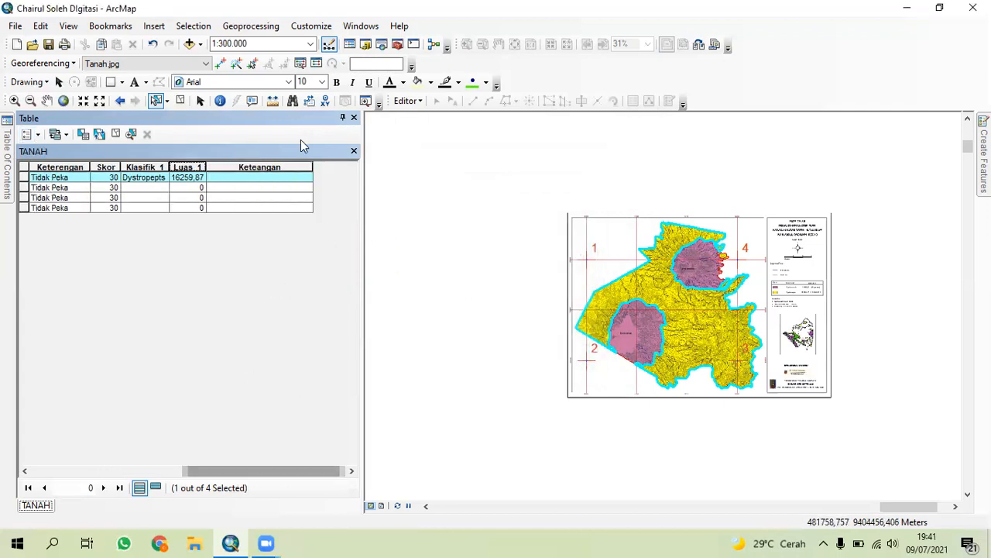
right_click(288, 167)
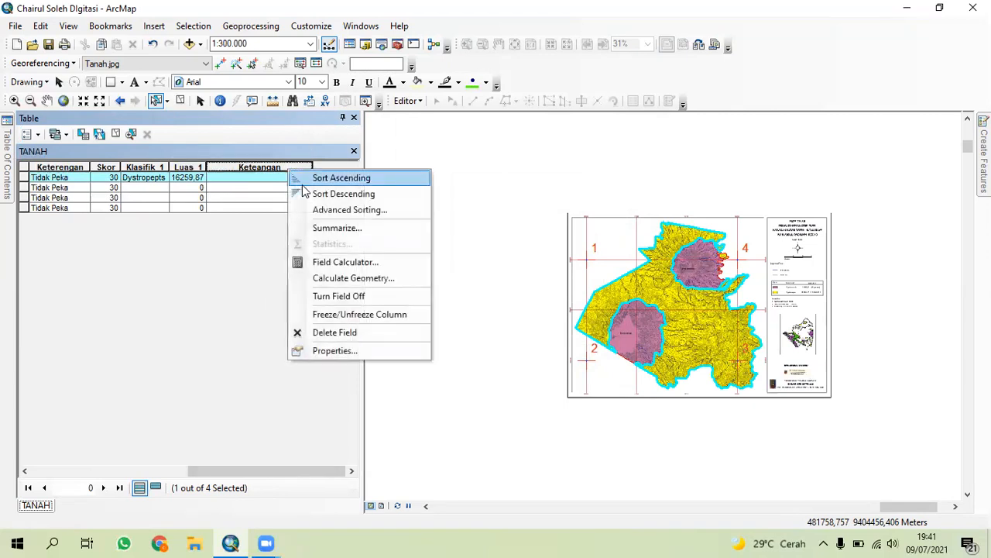
left_click(348, 263)
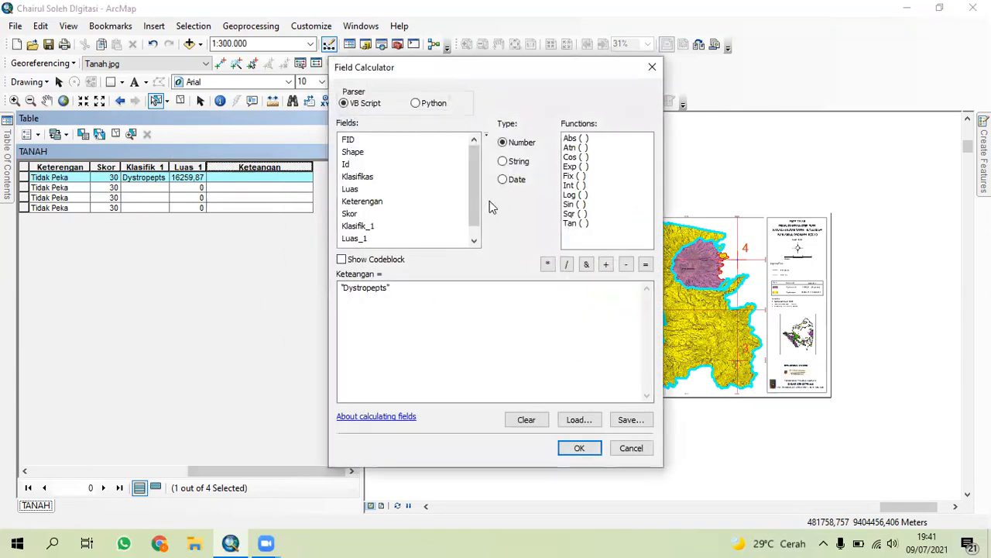
left_click(507, 161)
left_click_drag(398, 290, 322, 289)
key("Delete")
type("\"")
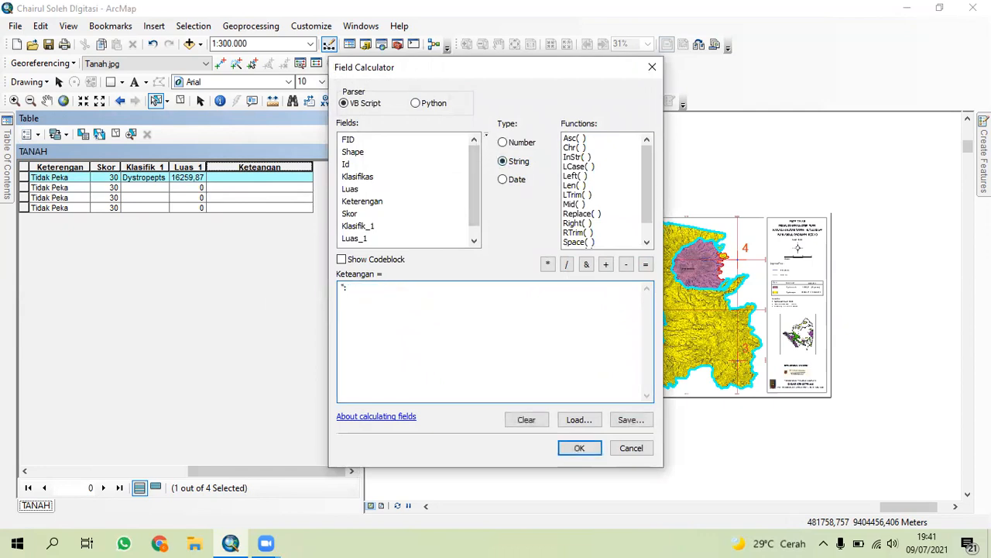
type("Tidak Peka")
left_click(595, 449)
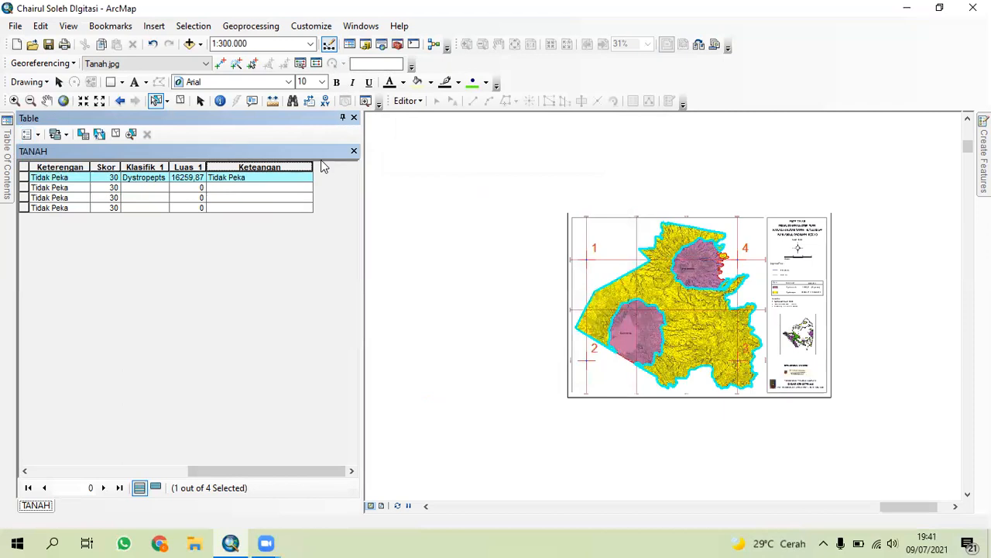
left_click_drag(310, 168, 252, 200)
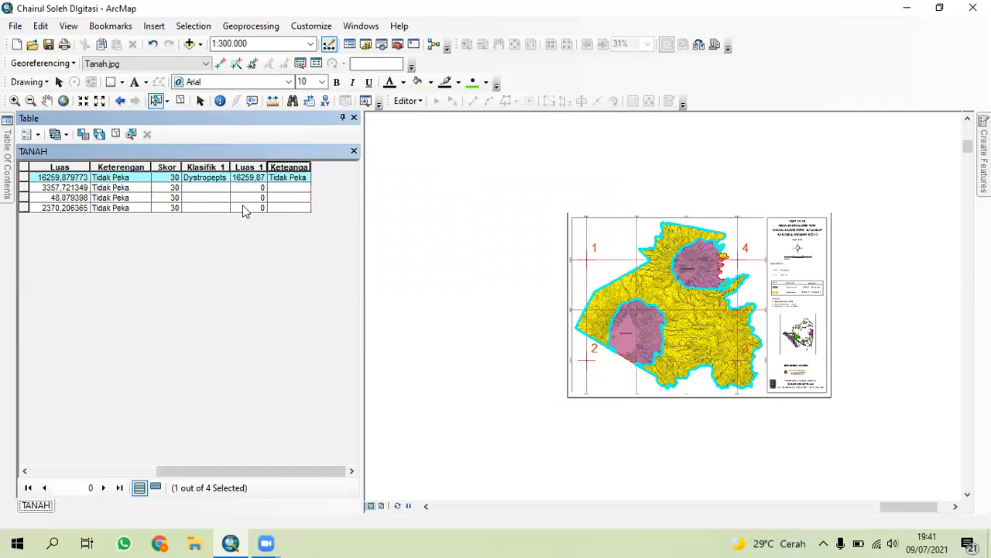
Add a Double field named Skor to the TANAH table, accepting the suggested rename
left_click(35, 136)
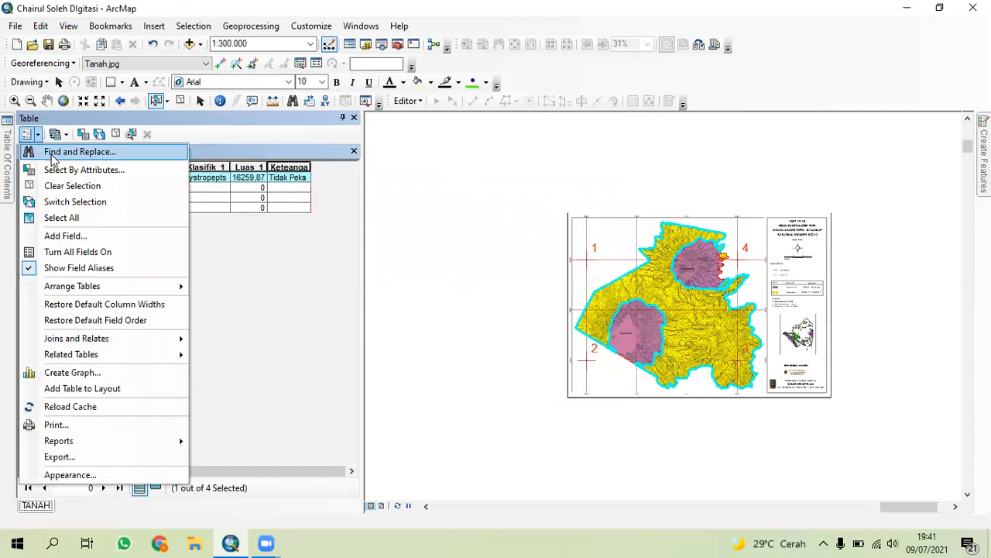
left_click(65, 236)
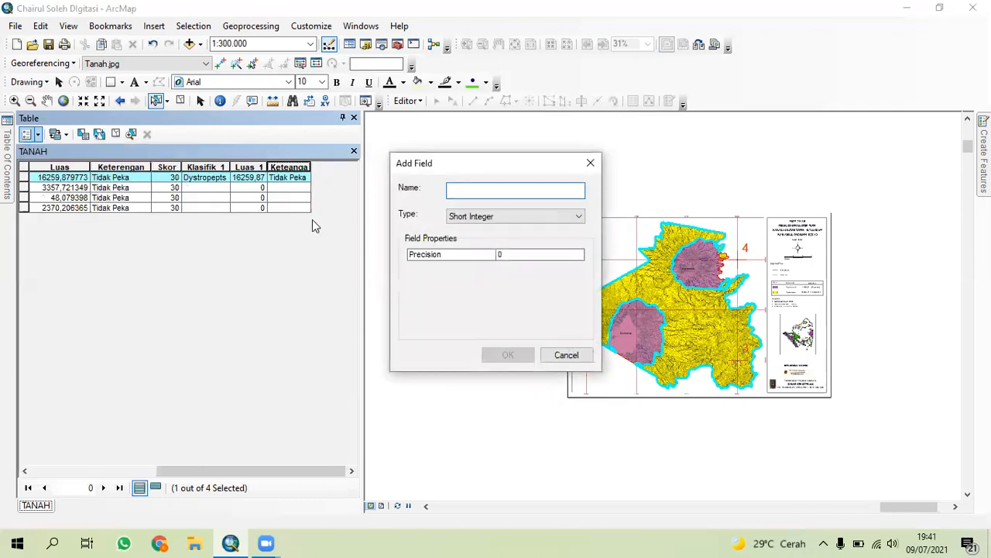
type("Skot")
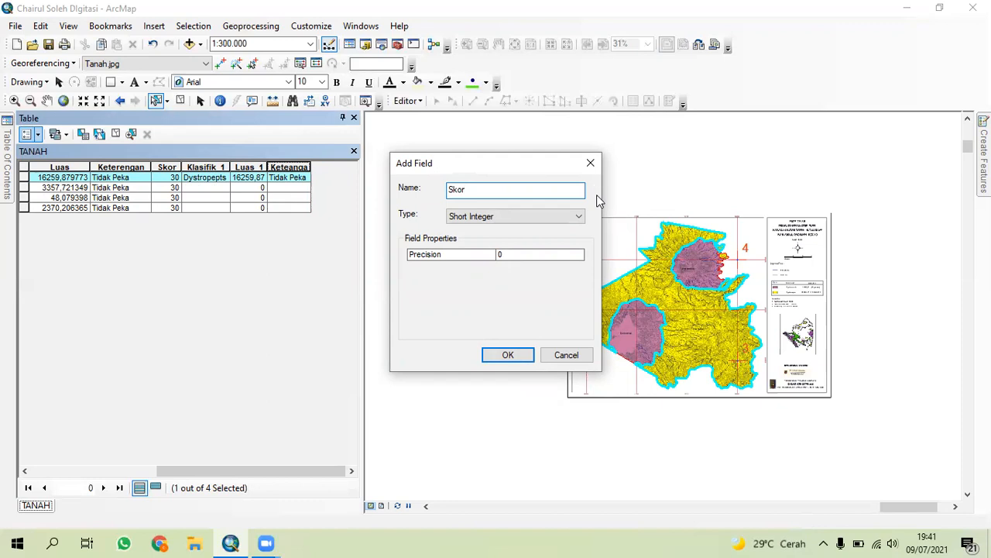
left_click(539, 216)
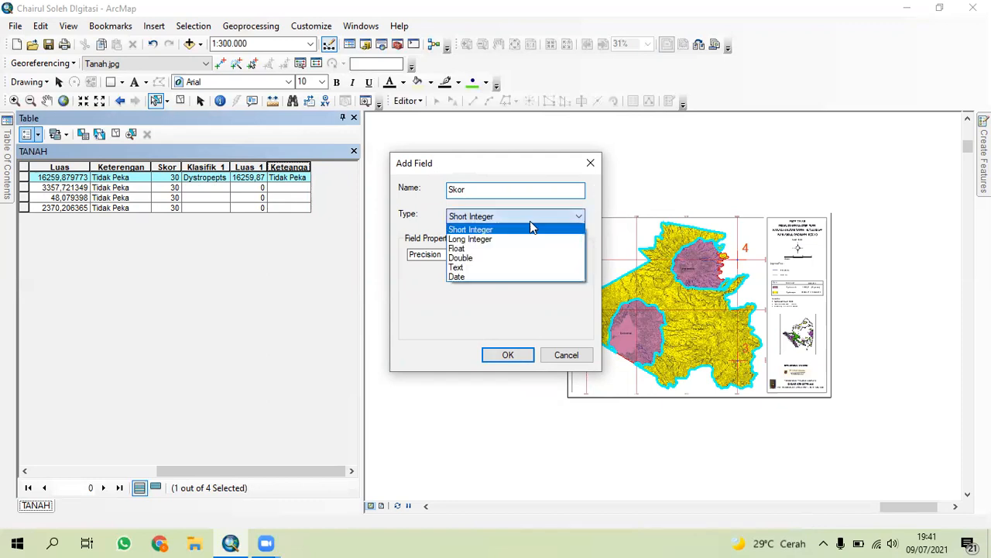
left_click(504, 258)
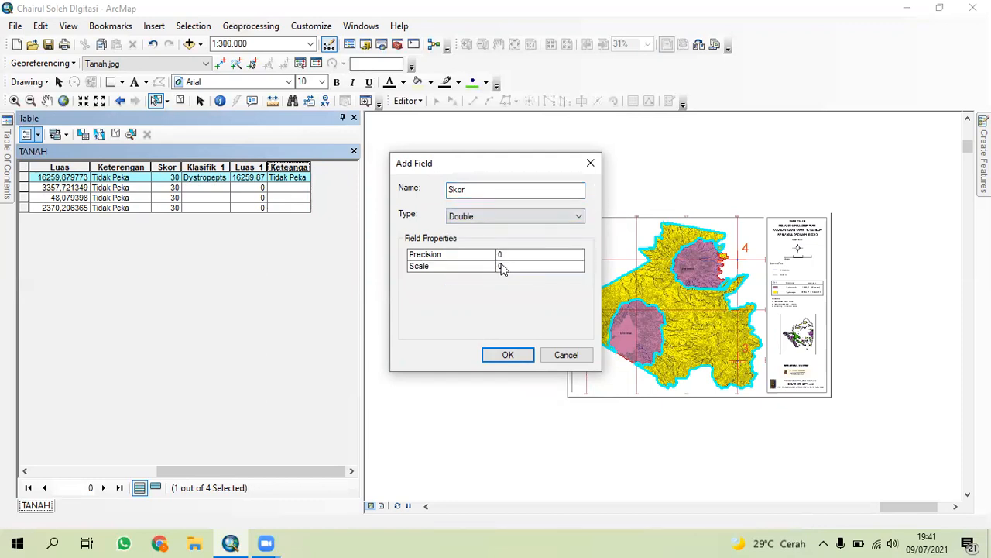
left_click(508, 354)
left_click(528, 326)
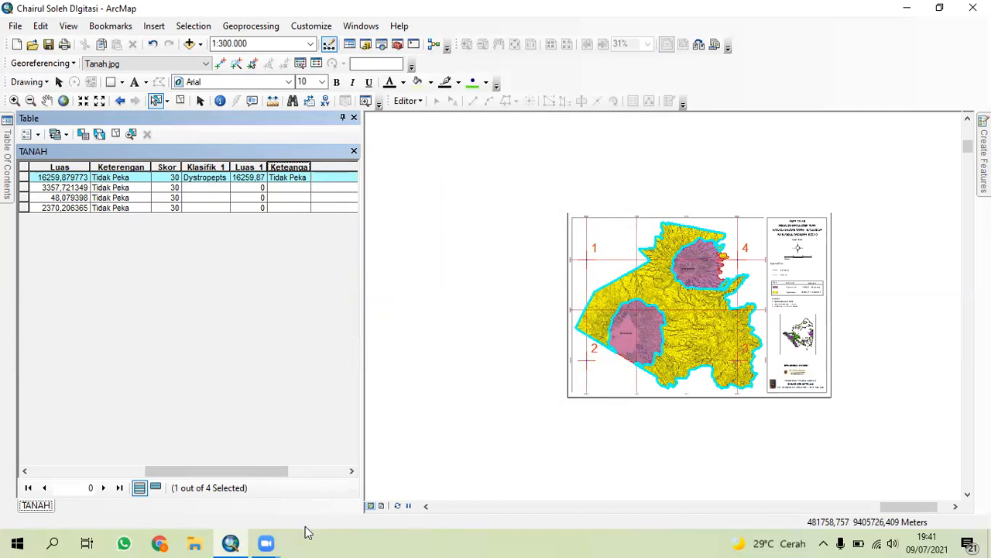
Calculate Skor_1 of the selected TANAH record as 30
left_click_drag(272, 473, 335, 474)
right_click(276, 168)
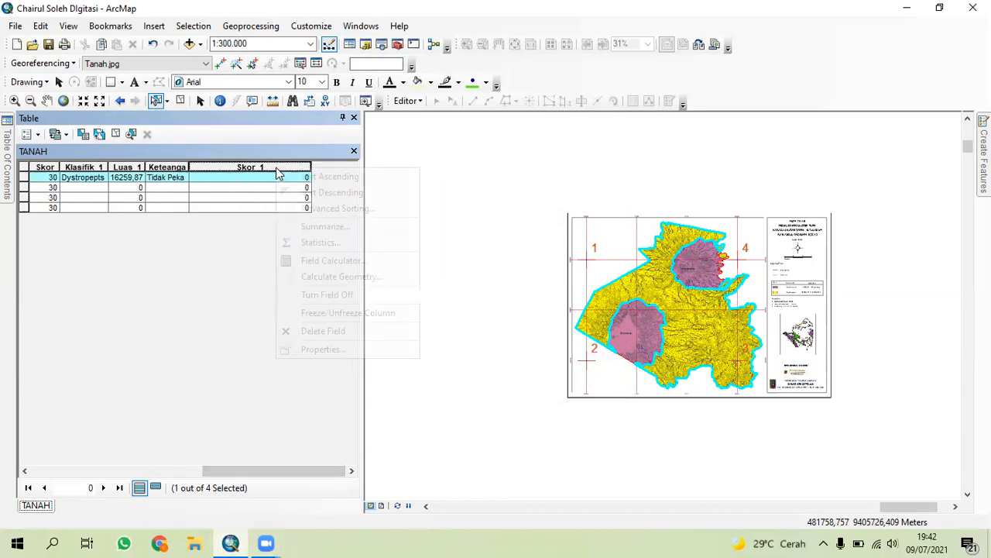
left_click(334, 260)
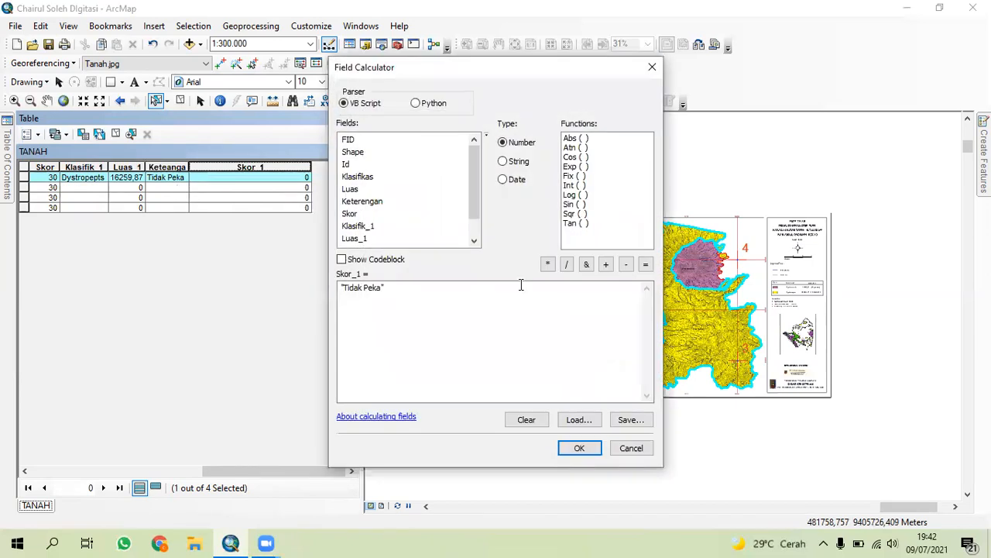
left_click_drag(383, 289, 348, 301)
key("BackSpace")
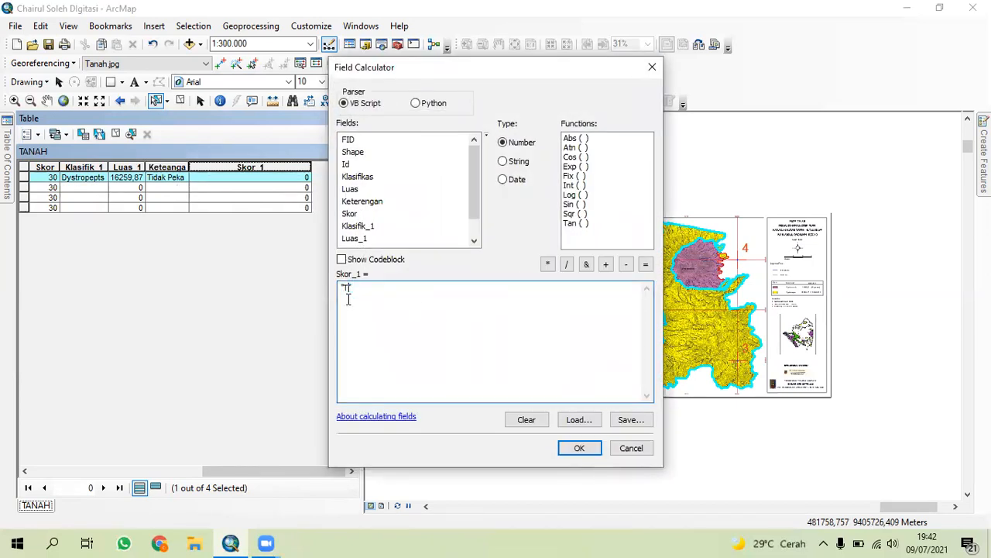
type("30")
left_click(579, 449)
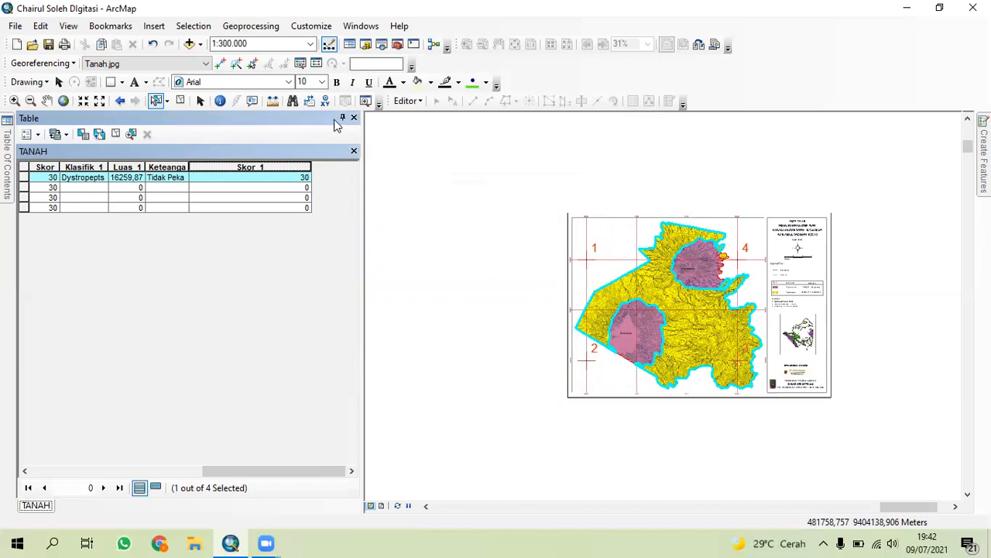
Delete the Skor_1 field from the TANAH attribute table
right_click(297, 167)
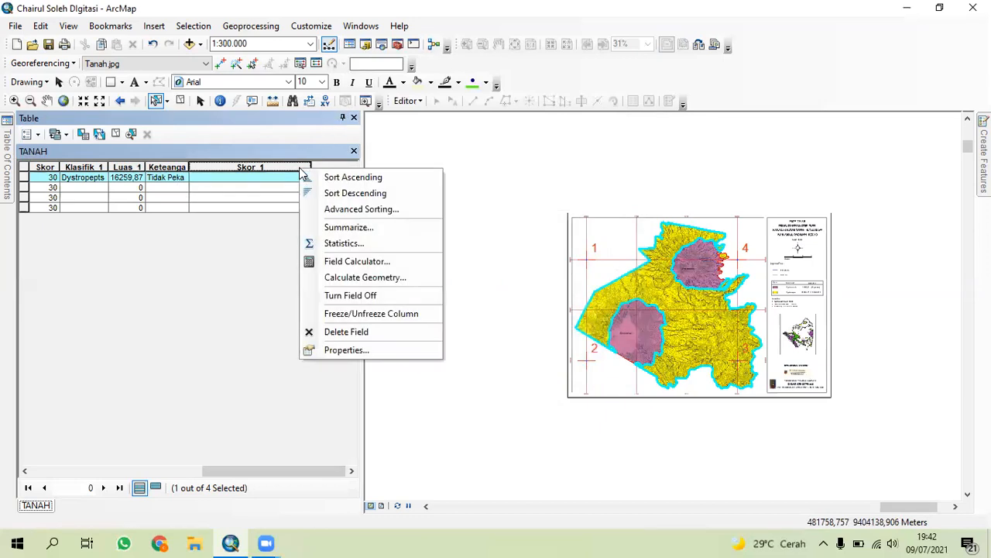
left_click(349, 332)
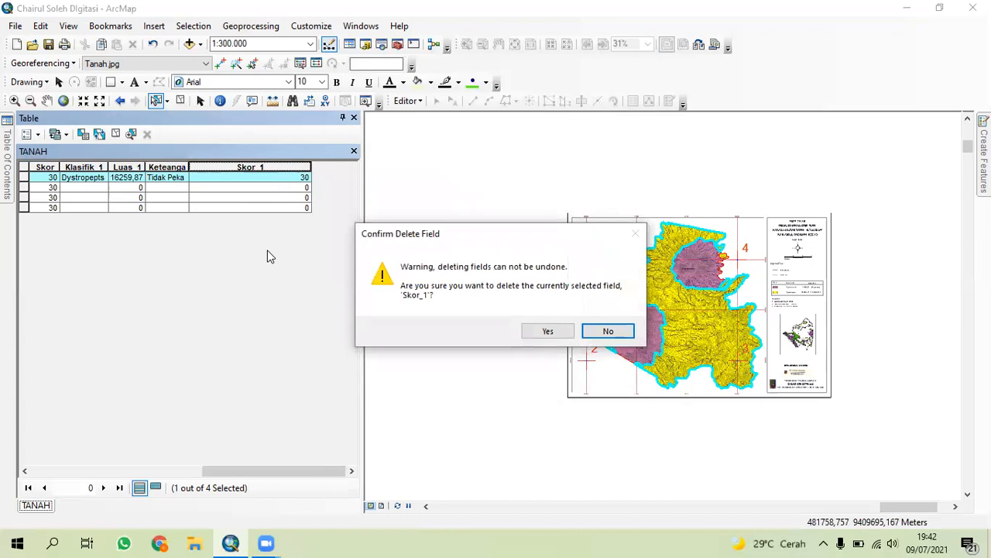
left_click(549, 332)
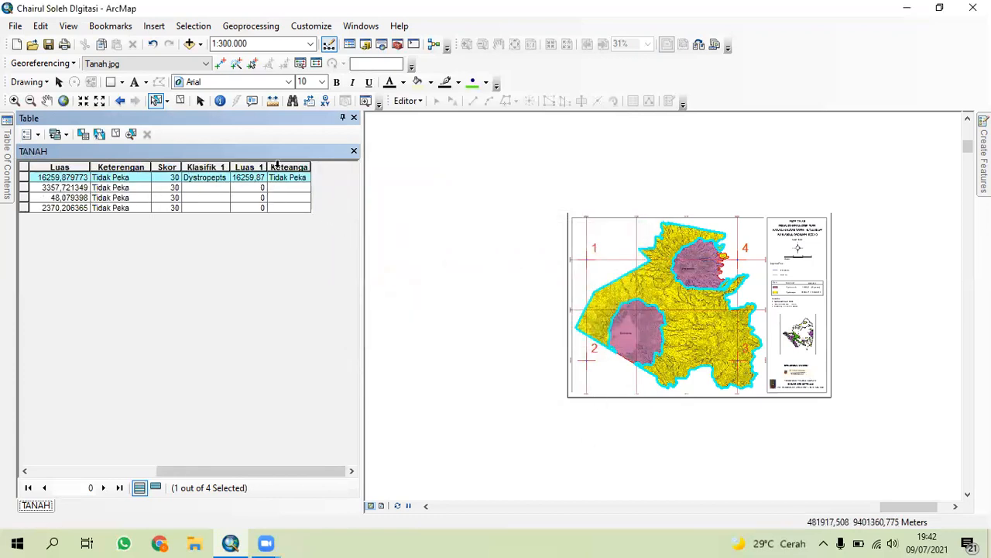
right_click(283, 167)
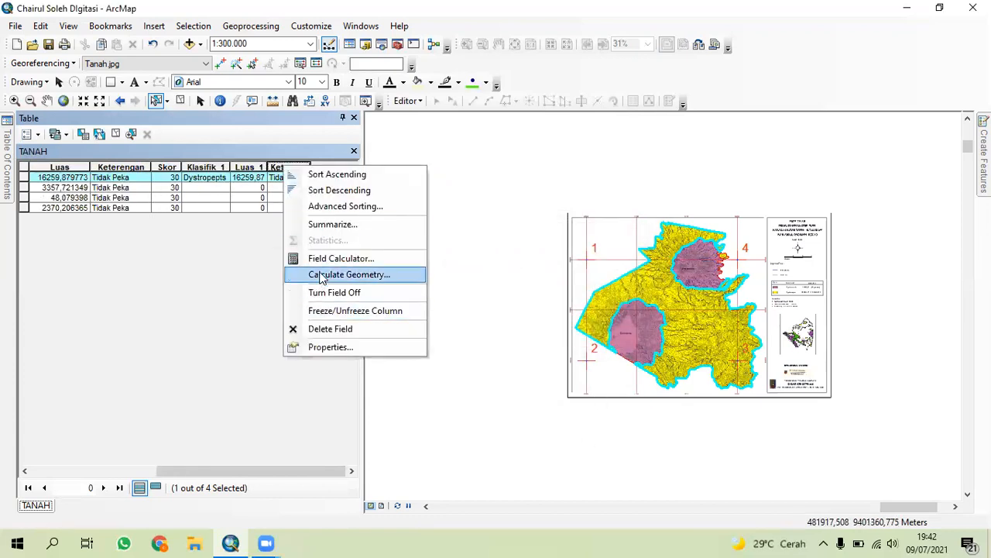
left_click(261, 332)
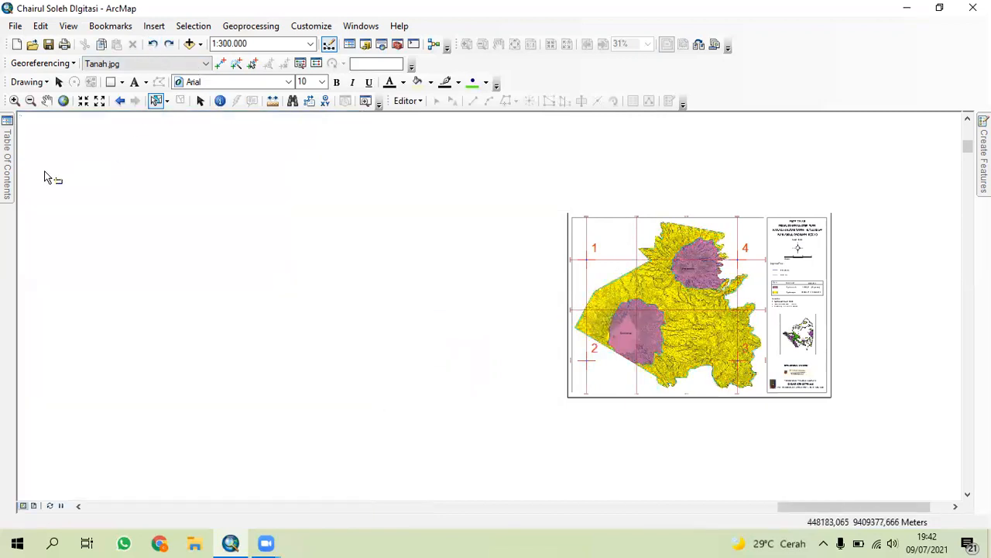
Collapse the attribute table and open the layer properties of the TANAH shapefile layer
mouse_move(14, 180)
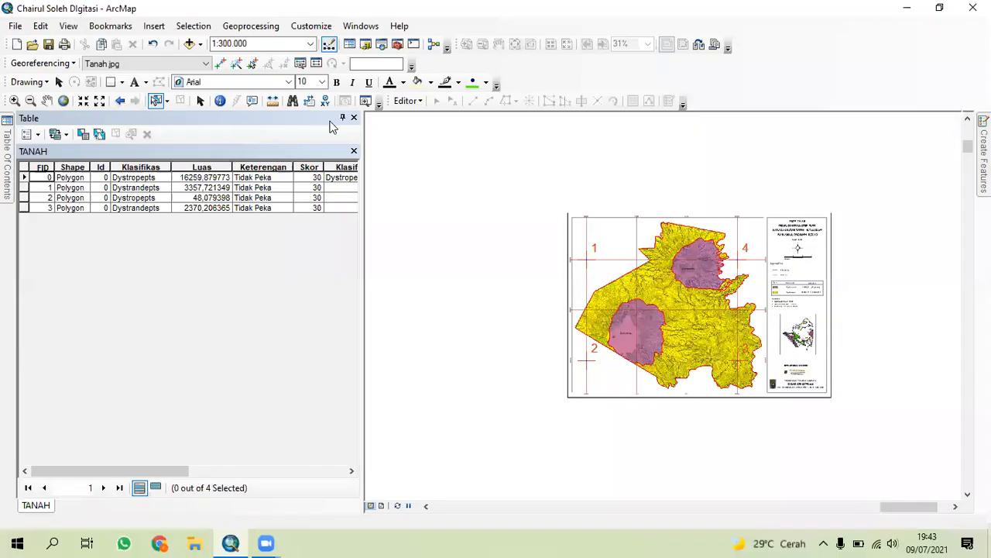
left_click(343, 117)
mouse_move(7, 162)
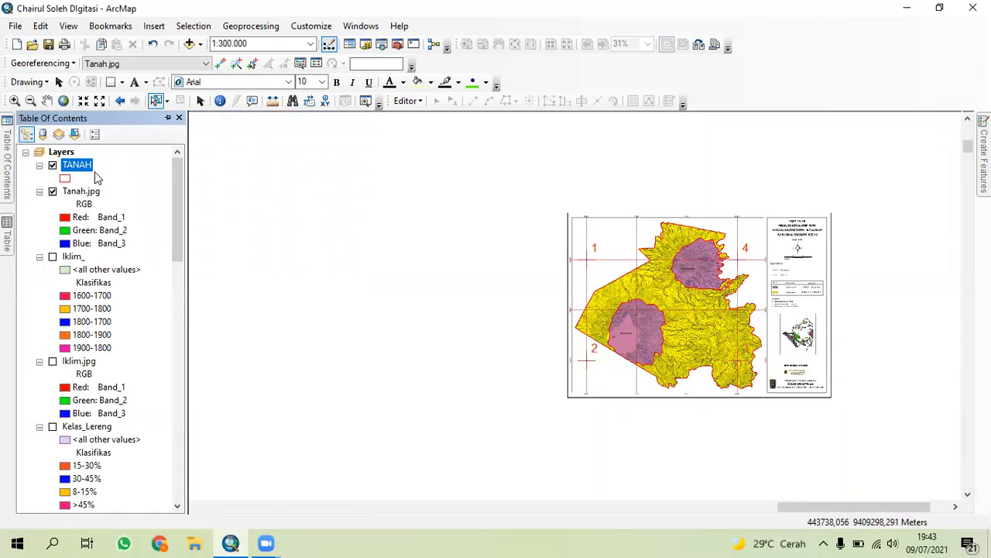
right_click(83, 172)
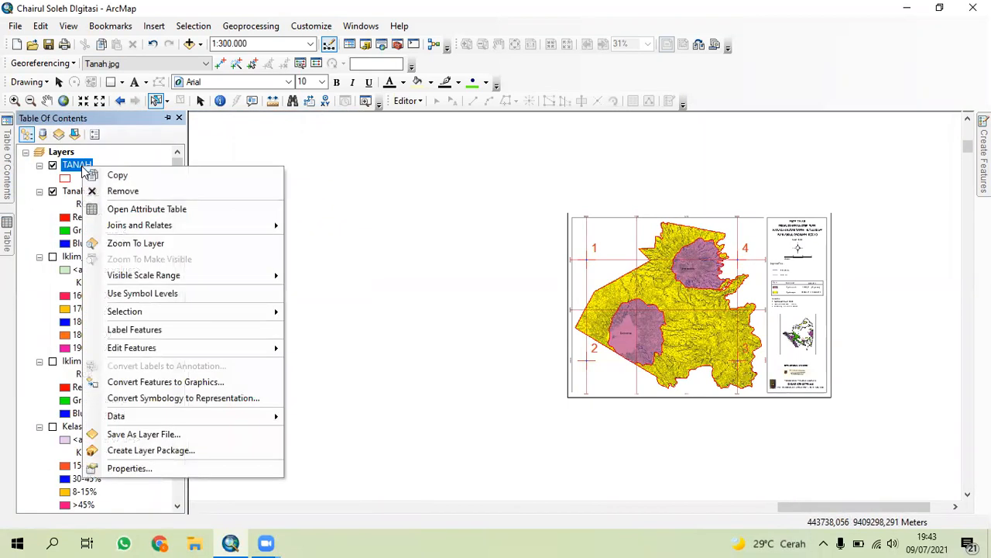
left_click(110, 466)
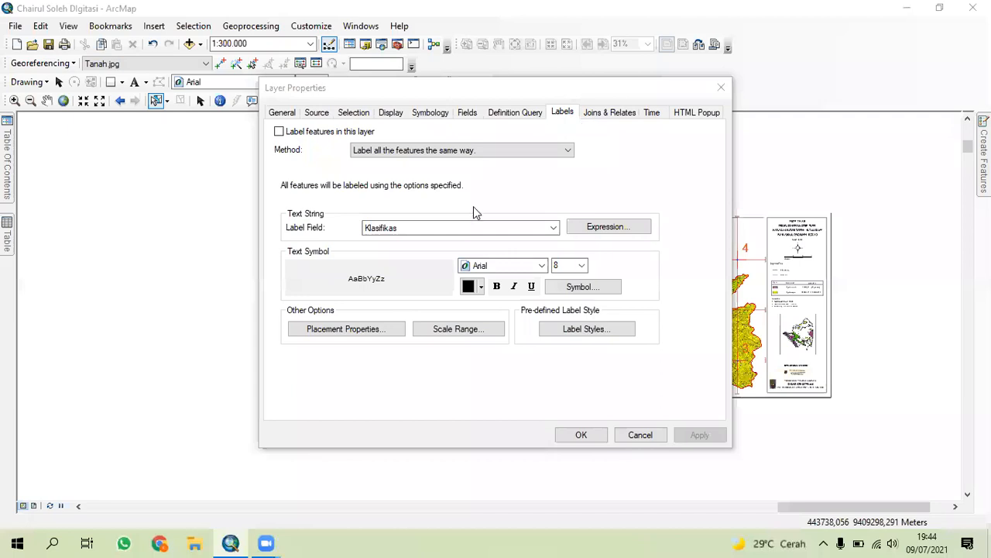
Symbolize the TANAH layer by unique values of the Klasifikas field, adding all values, and apply it
left_click(436, 115)
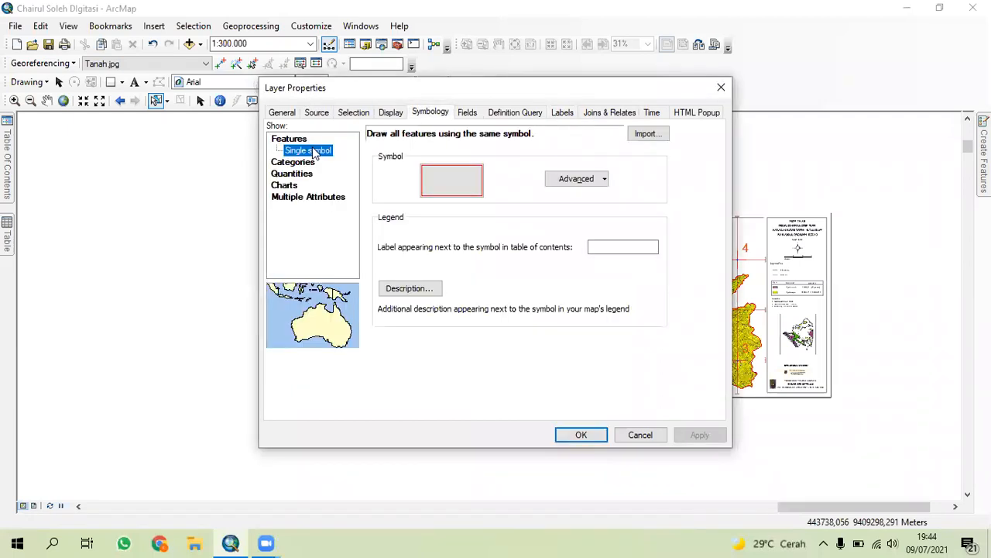
left_click(302, 163)
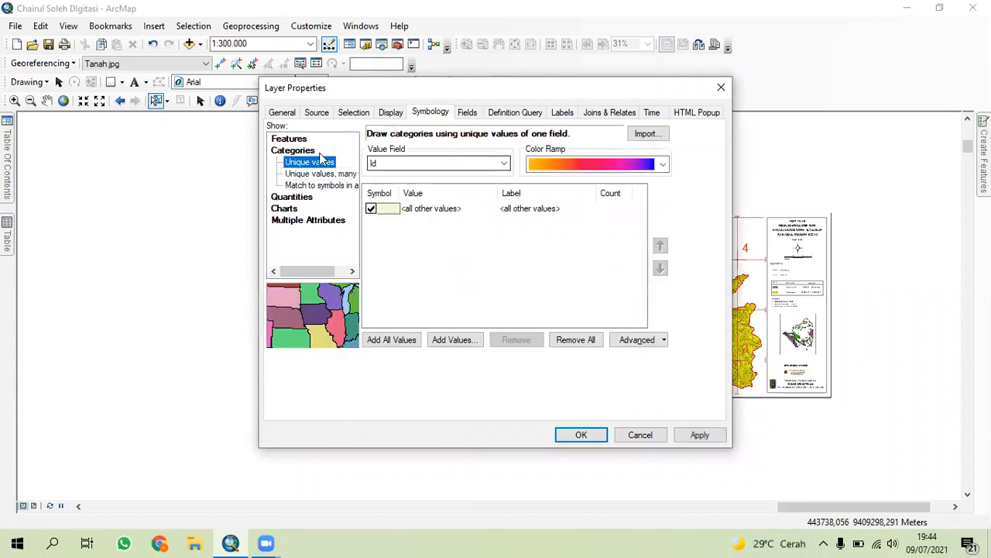
left_click(405, 165)
left_click(414, 176)
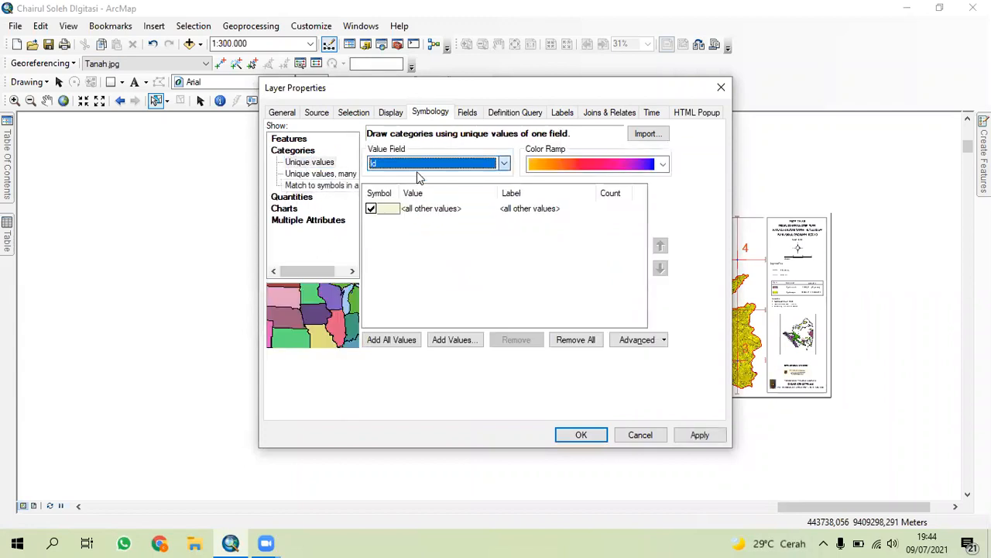
left_click(419, 164)
left_click(419, 186)
left_click(423, 164)
left_click(415, 185)
left_click(399, 340)
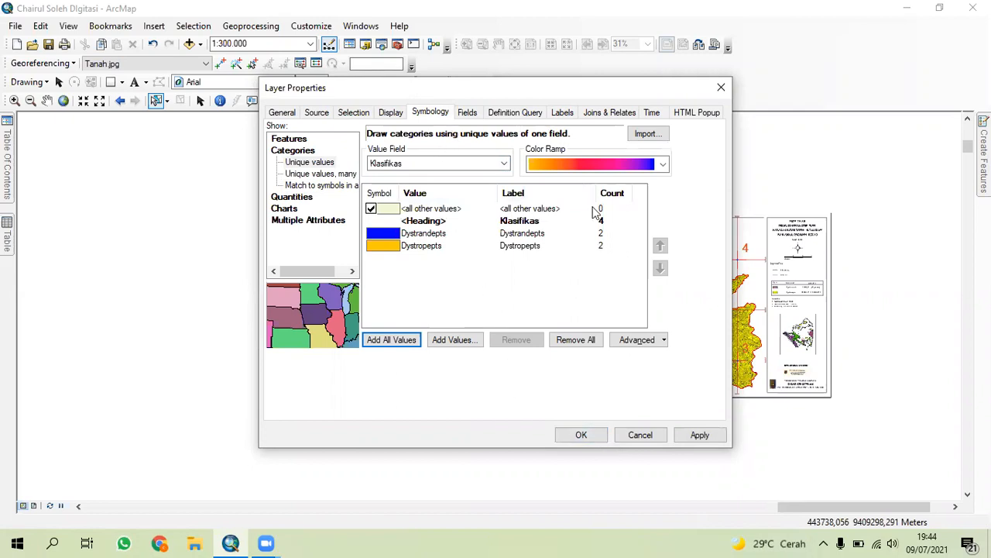
left_click(699, 434)
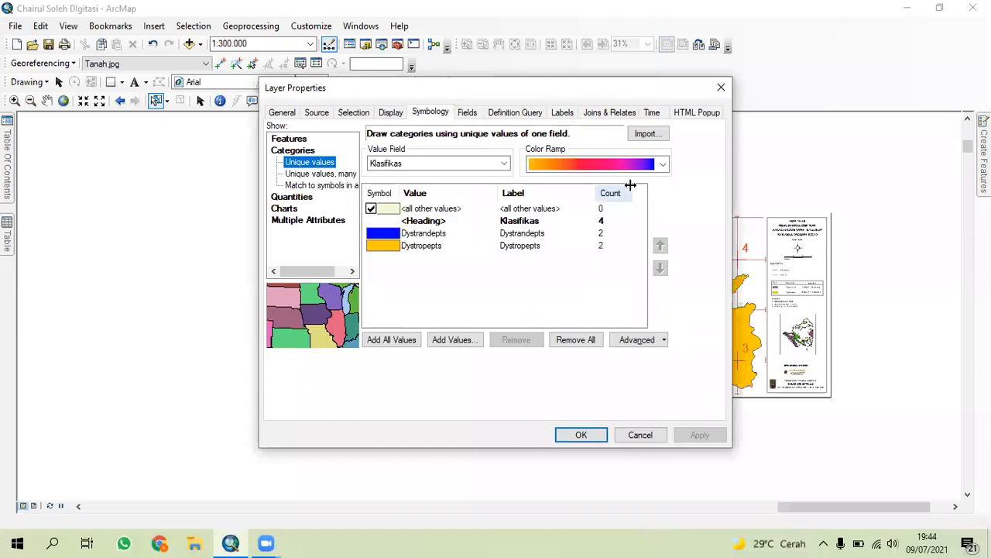
Set the TANAH label field to Klasifikas with font size 10 and accept the layer properties
left_click(565, 113)
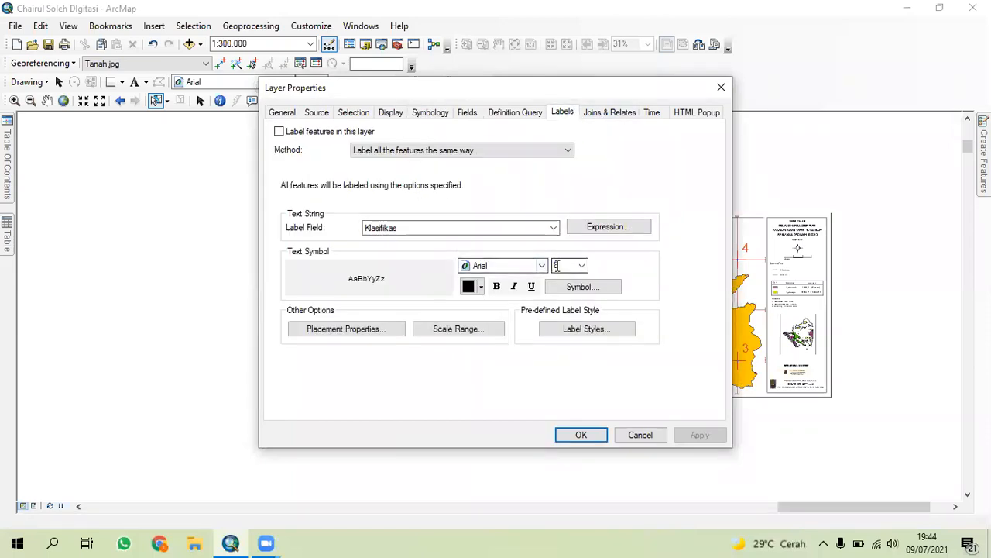
left_click(425, 227)
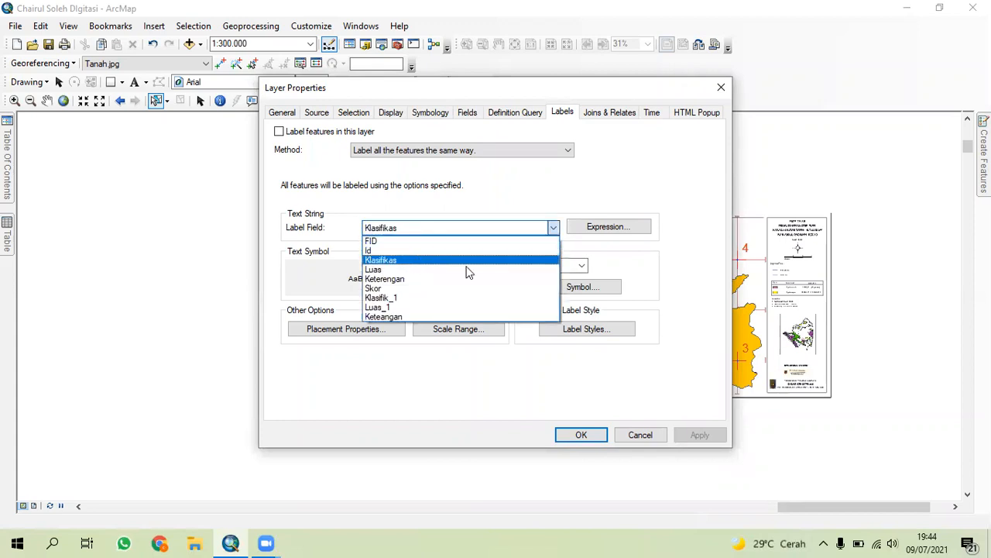
left_click(406, 260)
left_click(582, 266)
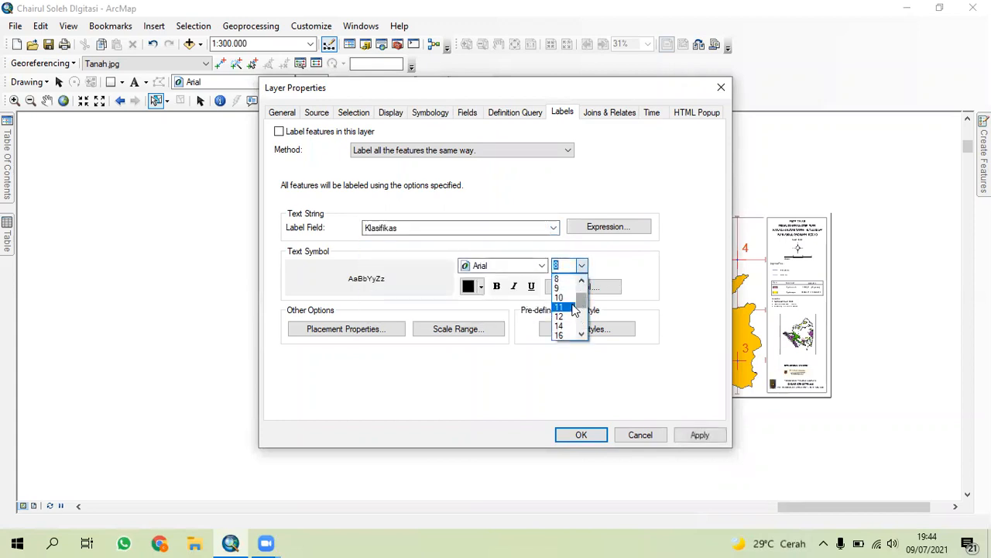
left_click(568, 303)
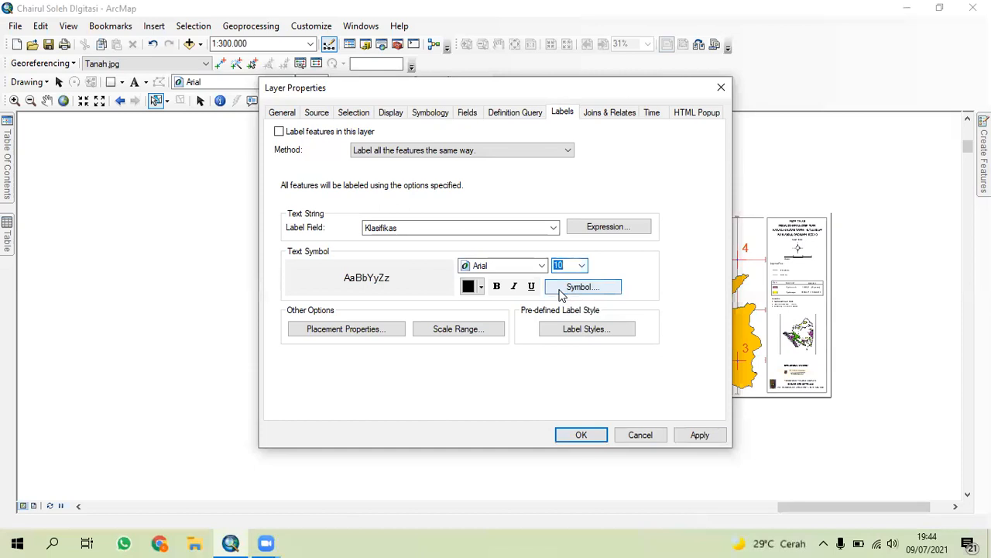
left_click(581, 437)
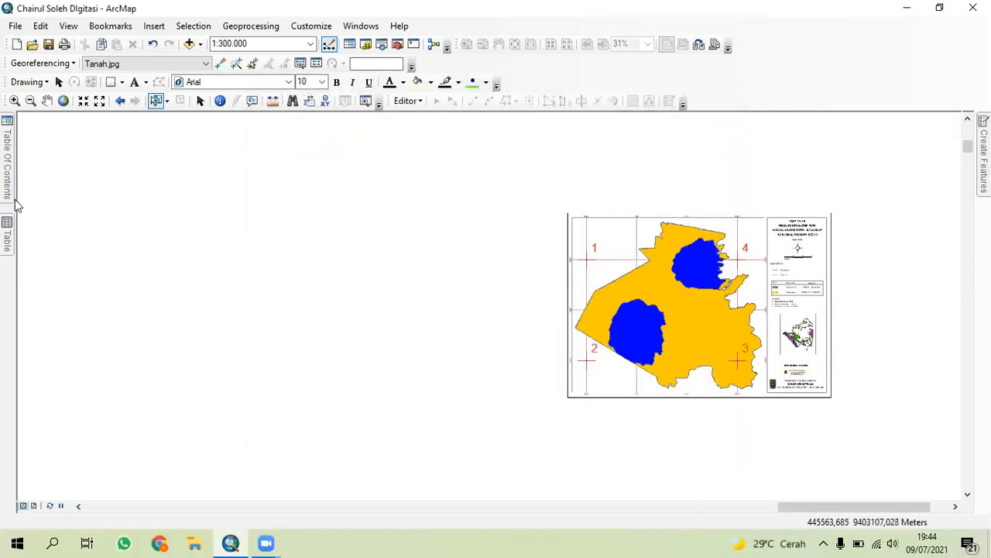
Show the feature labels of the TANAH layer and keep the table of contents docked open
mouse_move(9, 174)
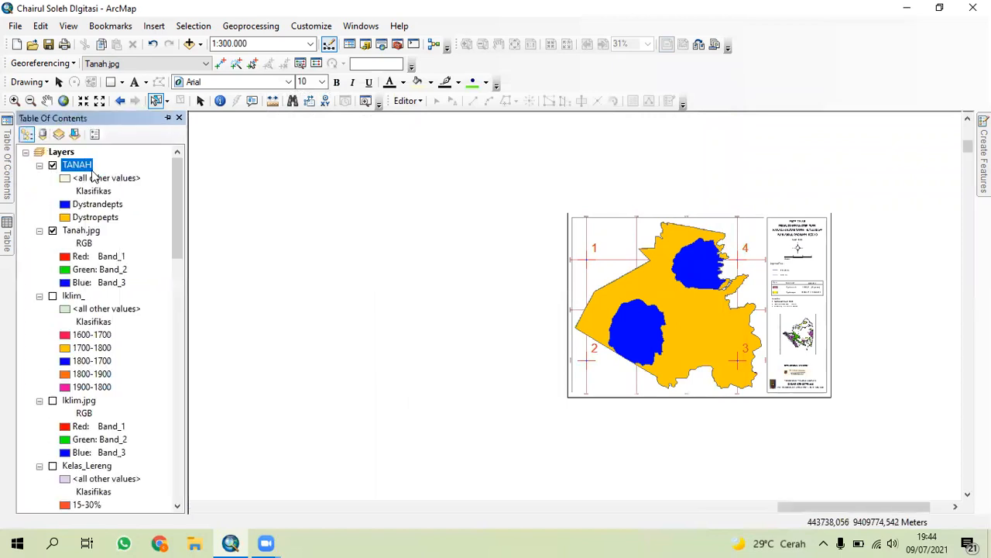
right_click(87, 169)
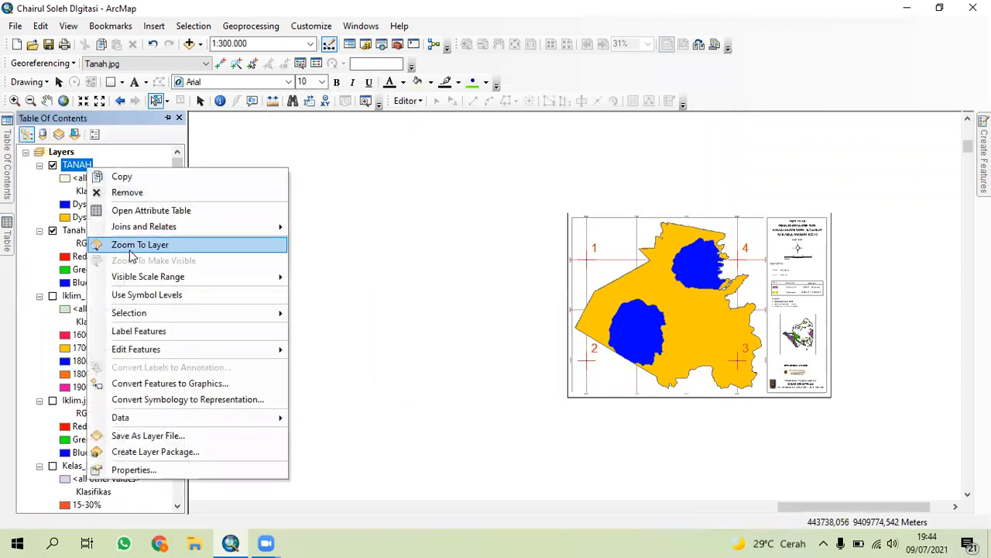
left_click(164, 327)
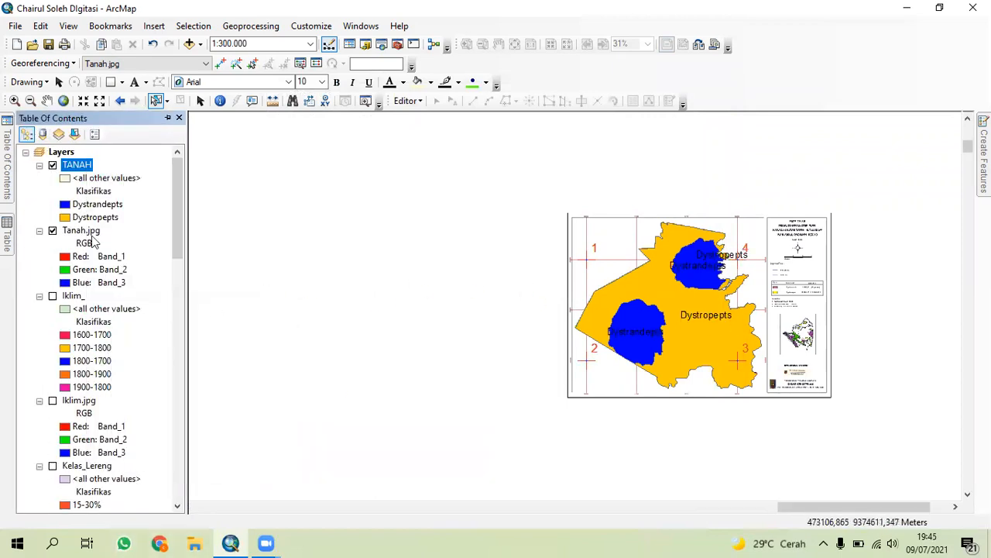
left_click(167, 119)
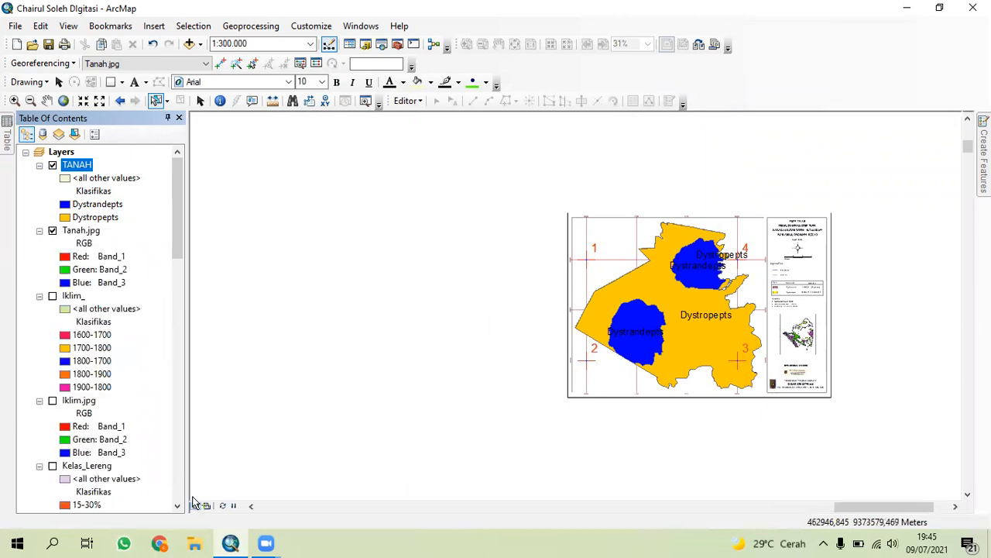
Preview the map in layout view, return to the data view and turn off the uppermost Tanah.jpg layer
left_click(206, 506)
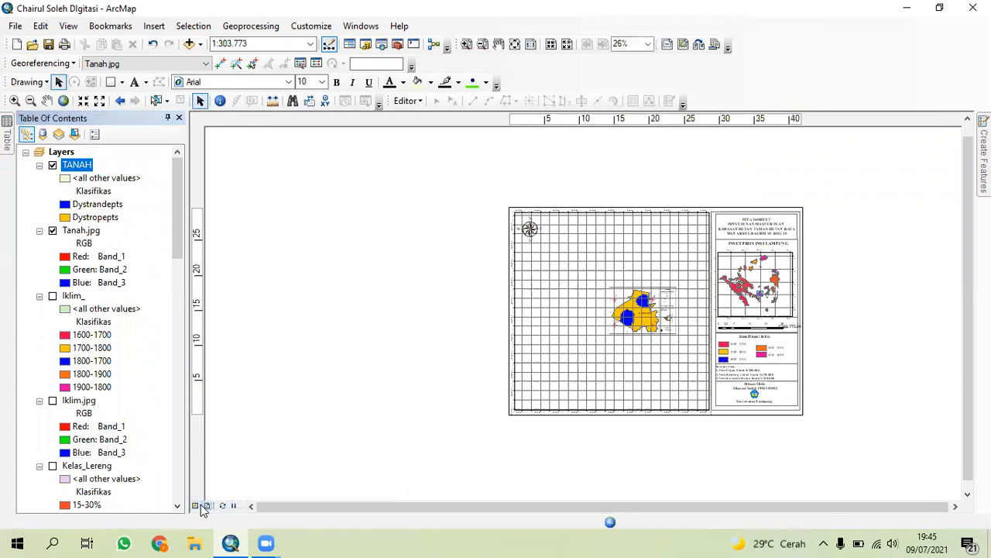
left_click(196, 505)
left_click_drag(587, 353, 263, 364)
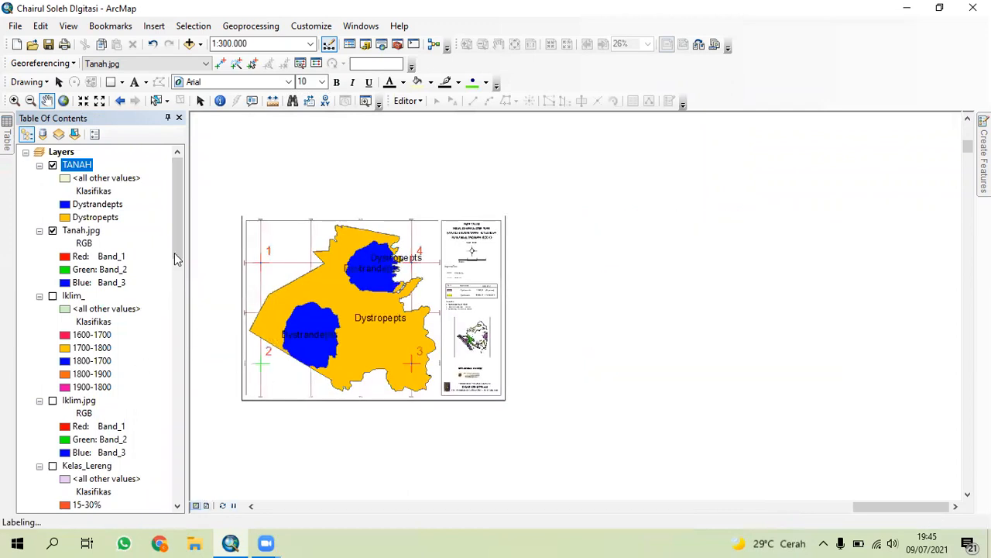
scroll(374, 392, "up", 2)
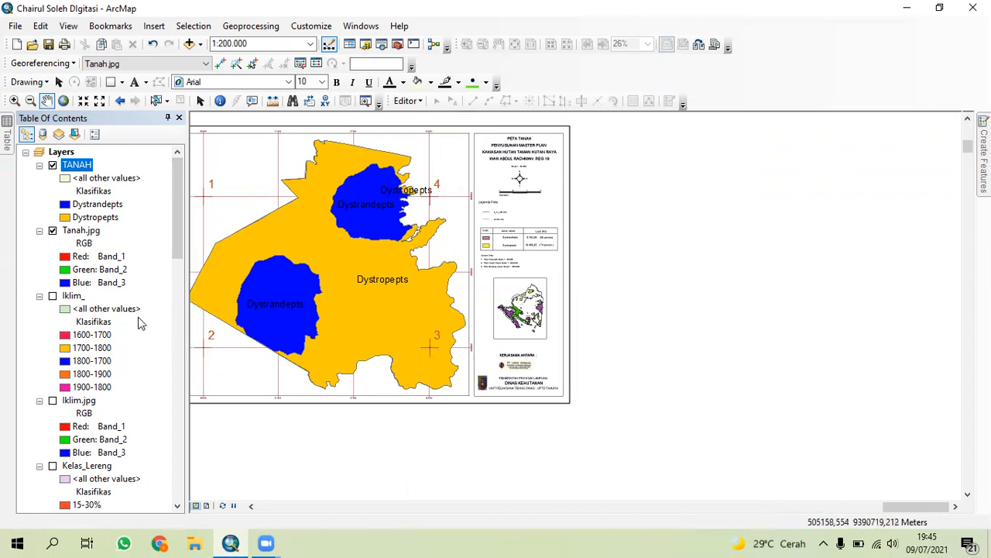
scroll(68, 310, "down", 10)
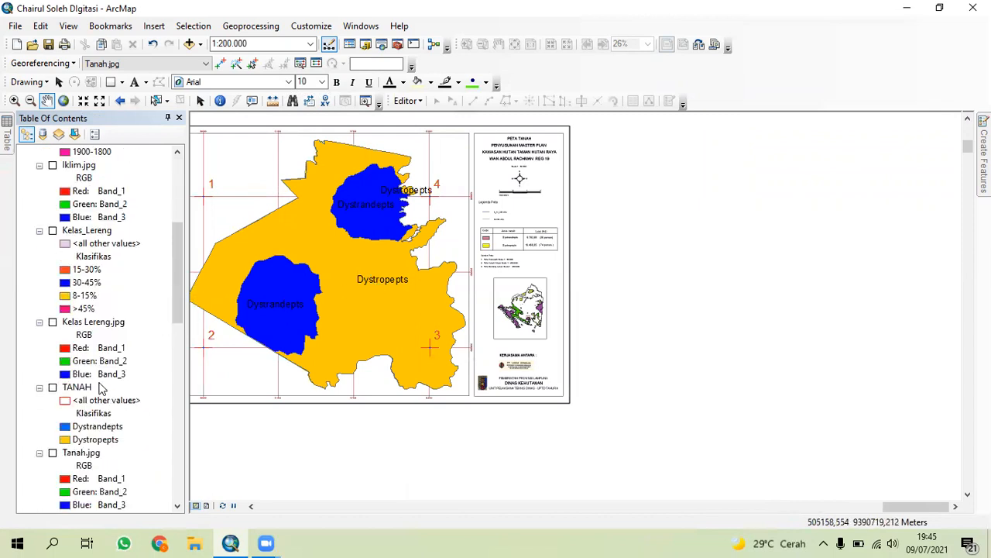
scroll(68, 380, "up", 10)
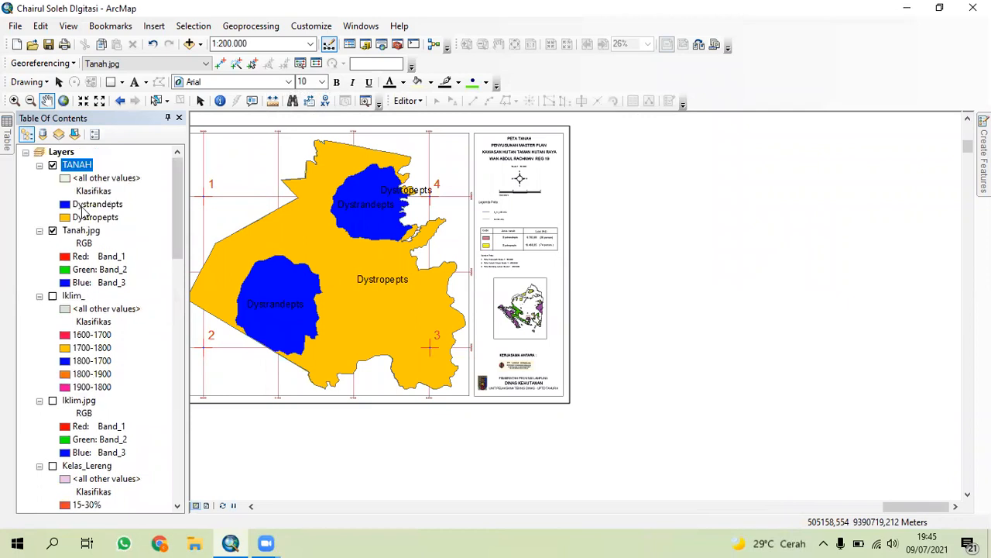
left_click(52, 230)
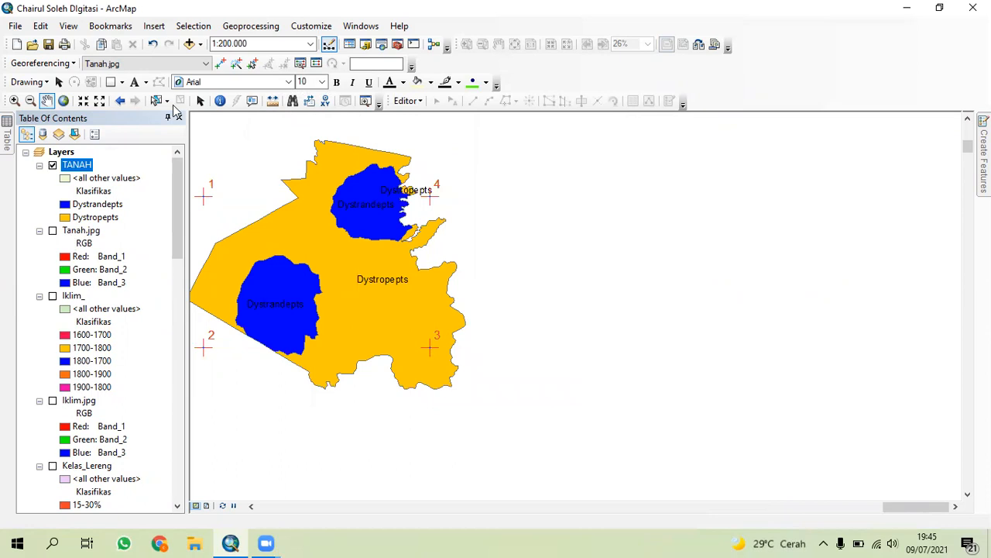
Deactivate all four control-point links of Tanah.jpg in the georeferencing link table and close the table
left_click(316, 64)
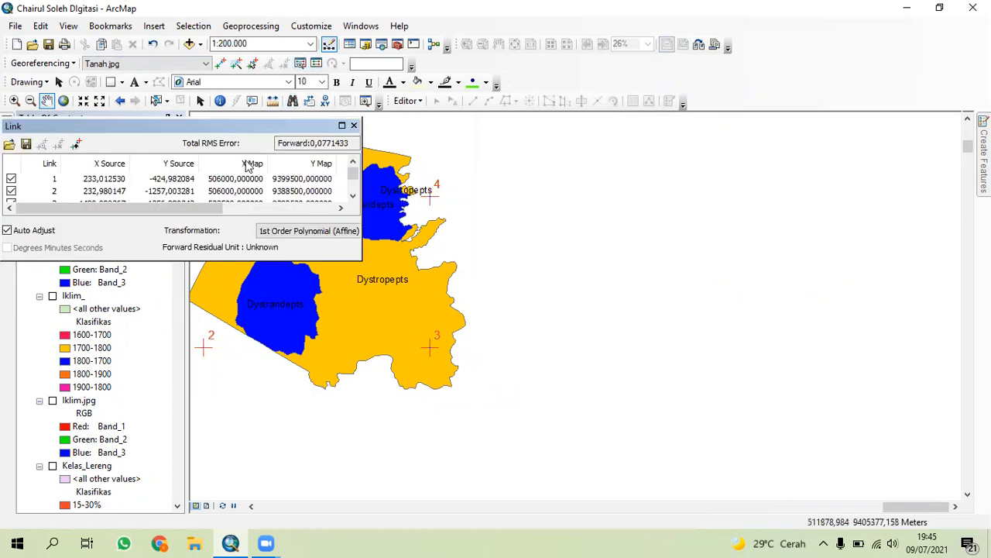
left_click(12, 179)
scroll(20, 190, "down", 1)
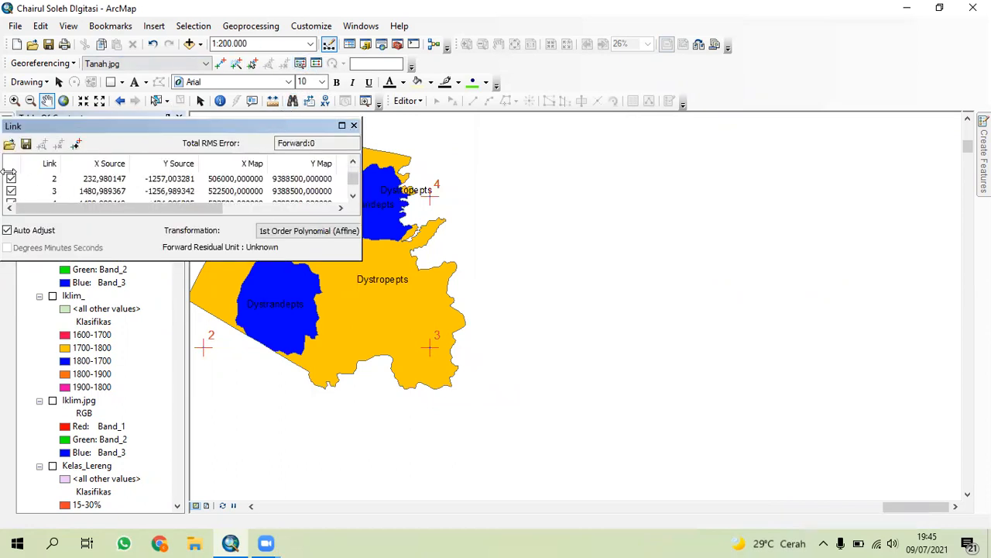
left_click(11, 179)
left_click(11, 191)
scroll(14, 193, "down", 1)
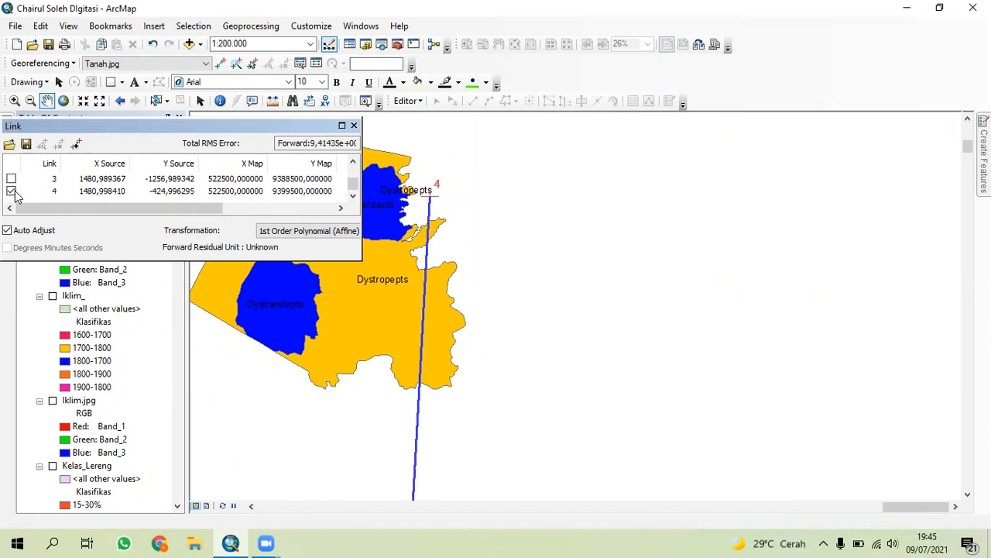
left_click(12, 191)
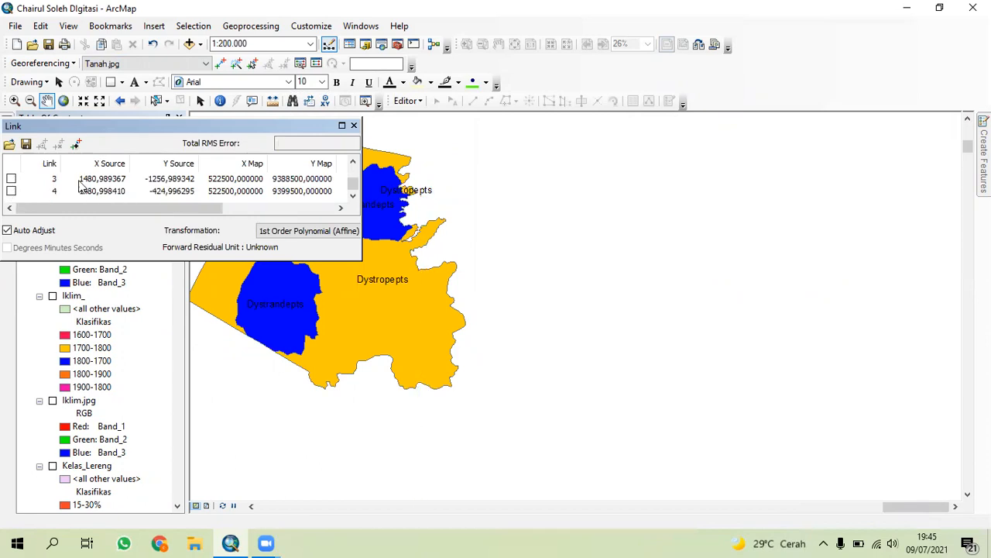
left_click(354, 126)
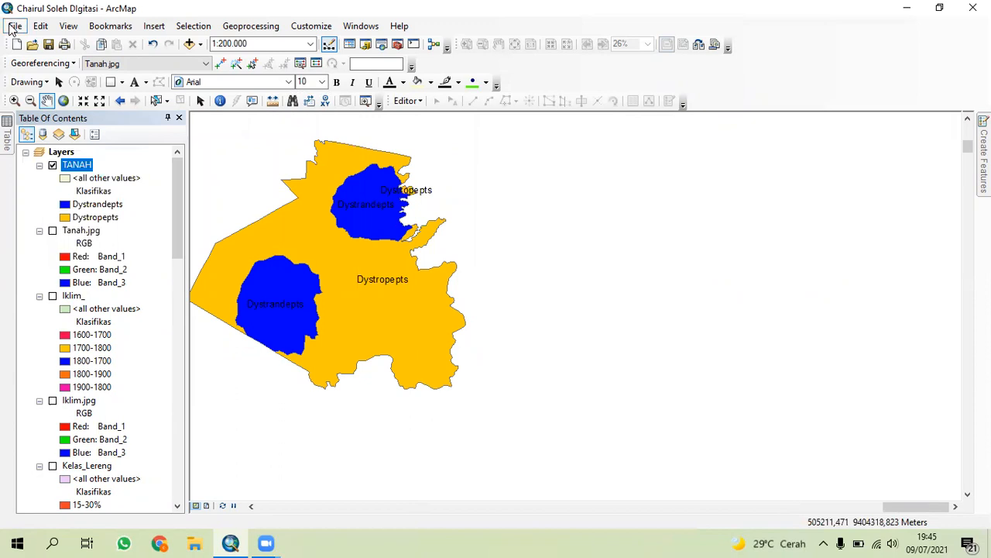
Accept the A3 landscape map page in the page and print setup and switch to layout view
left_click(12, 26)
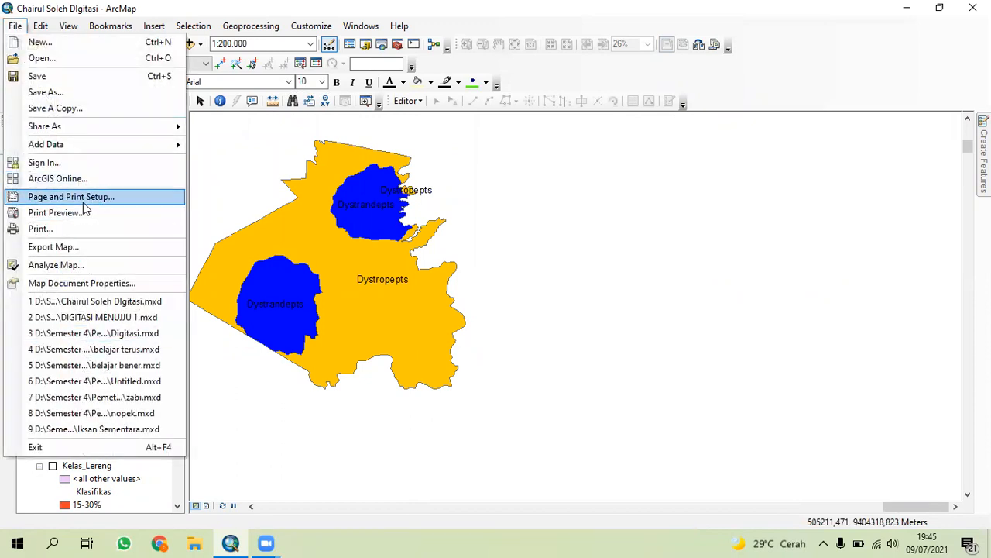
key("Escape")
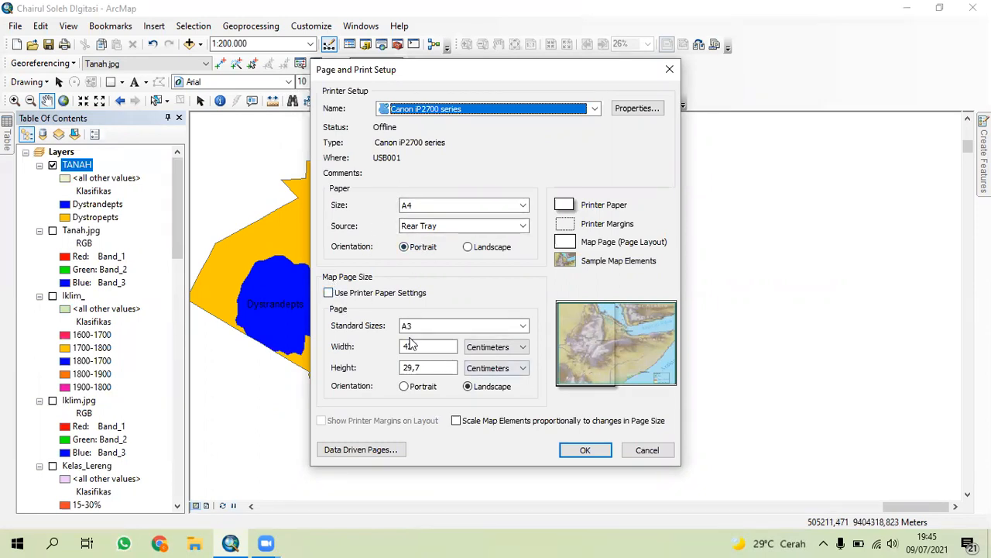
left_click(586, 450)
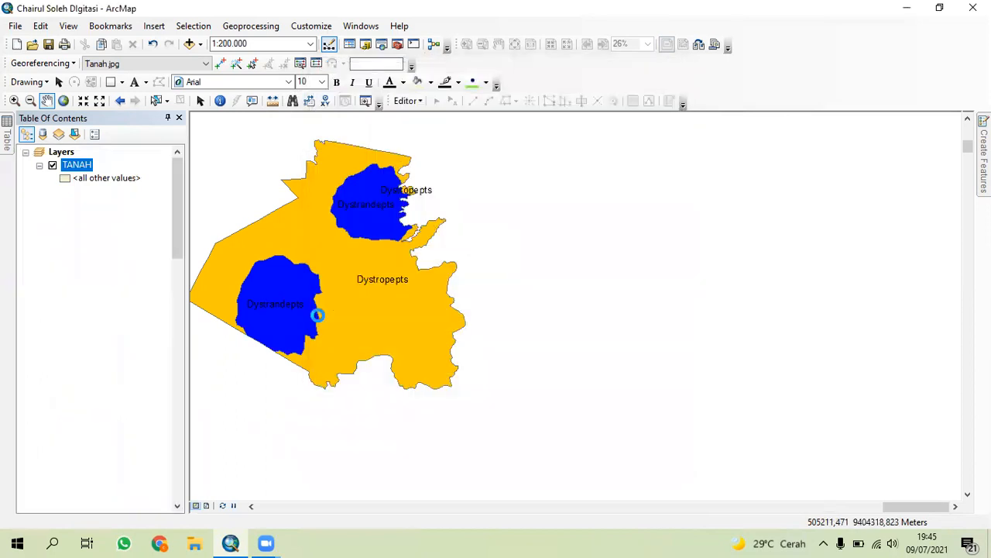
left_click(208, 506)
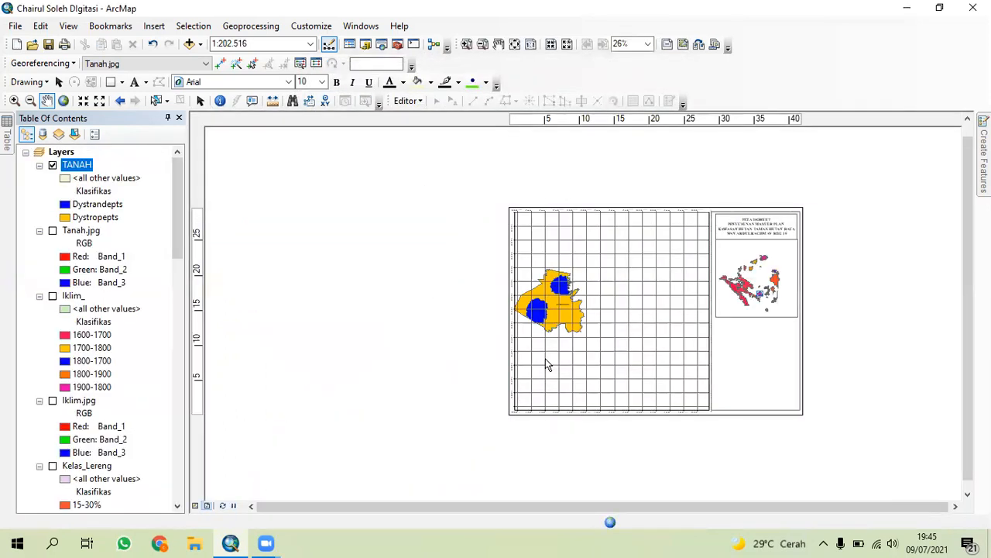
Remove the existing Measured Grid from the main data frame and apply the change
left_click(557, 400)
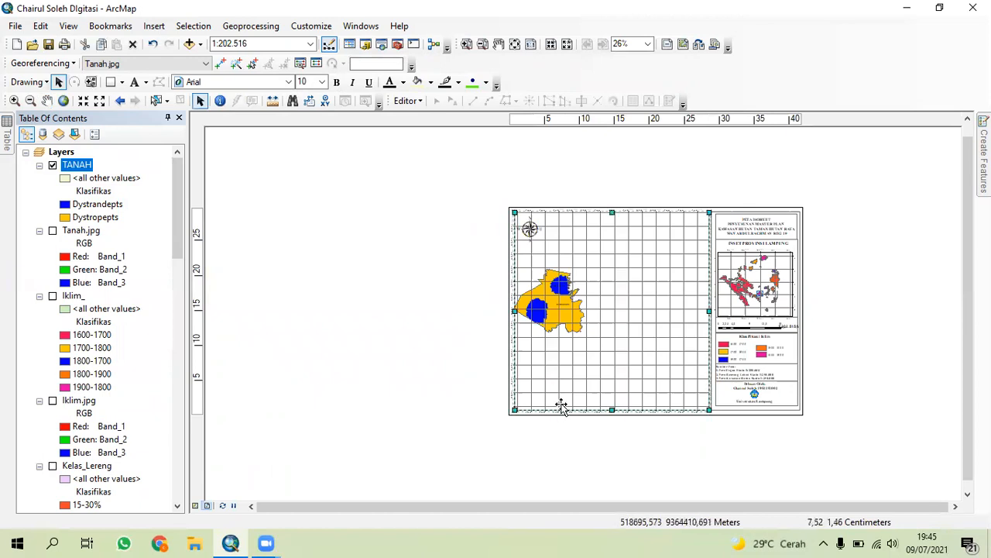
right_click(564, 406)
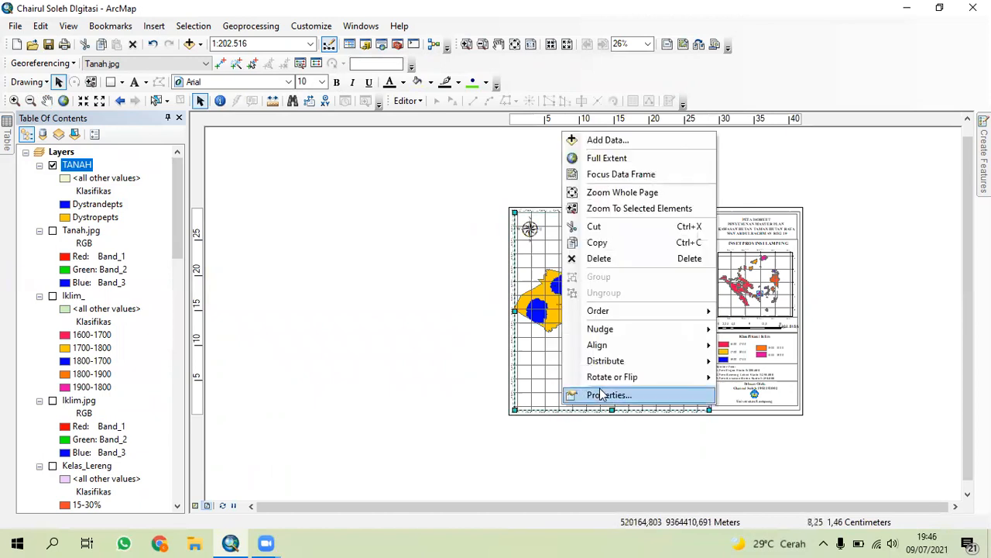
left_click(603, 396)
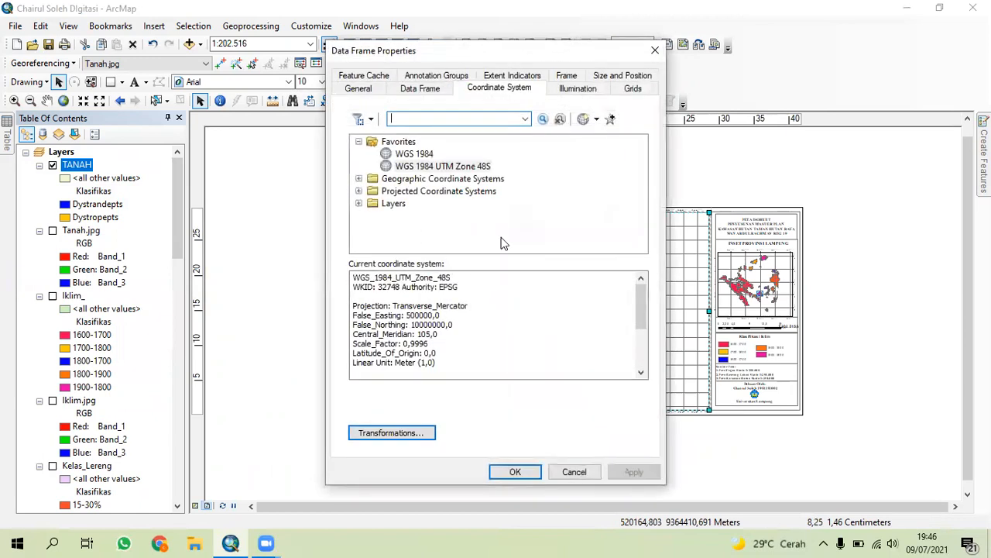
left_click(637, 89)
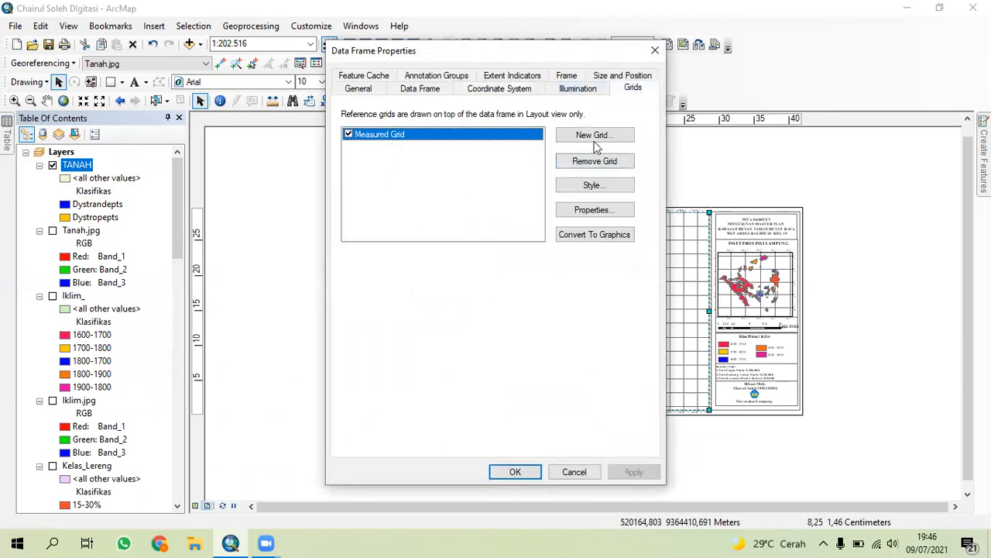
left_click(593, 162)
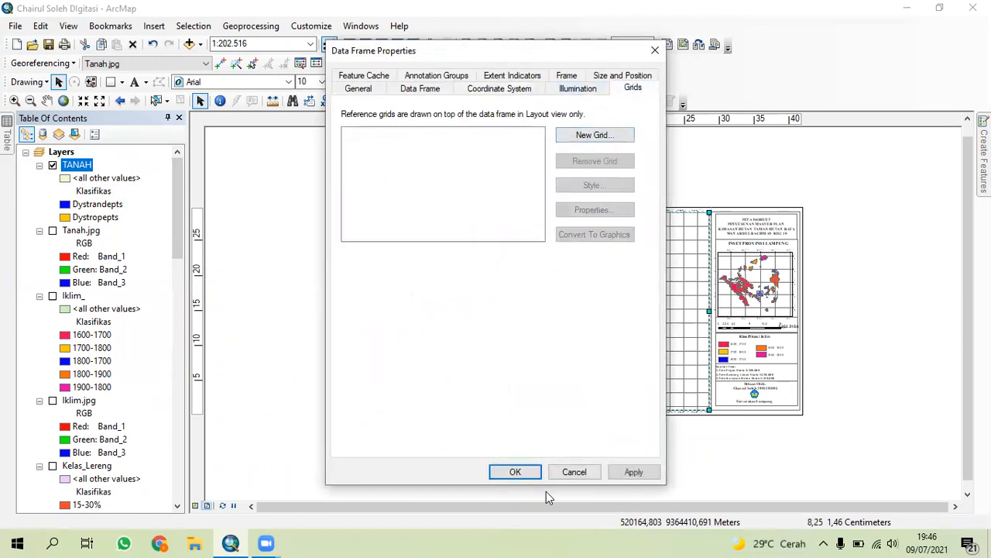
left_click(632, 472)
left_click(516, 471)
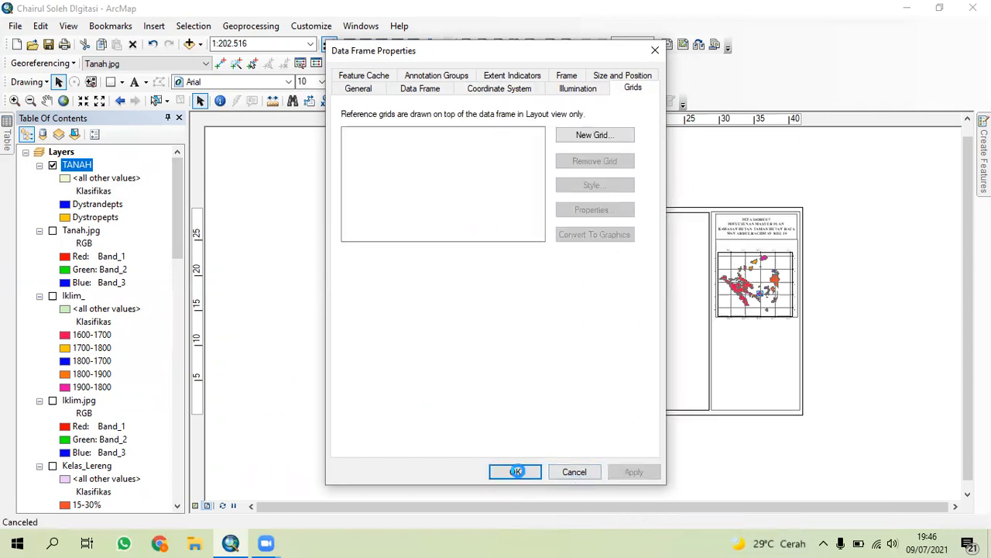
Enlarge the soil map to 1:80.000 and centre it inside the main data frame
scroll(633, 394, "up", 3)
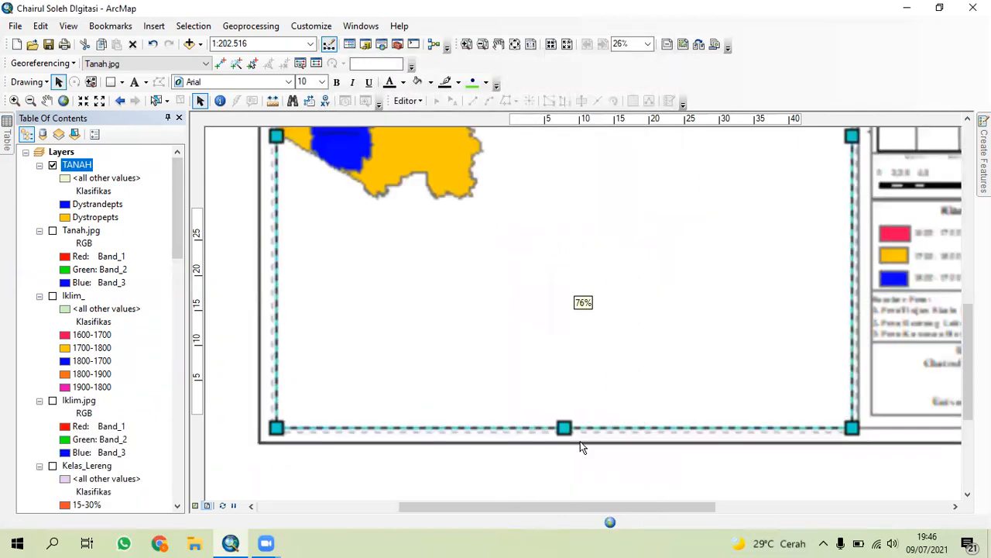
scroll(574, 429, "down", 3)
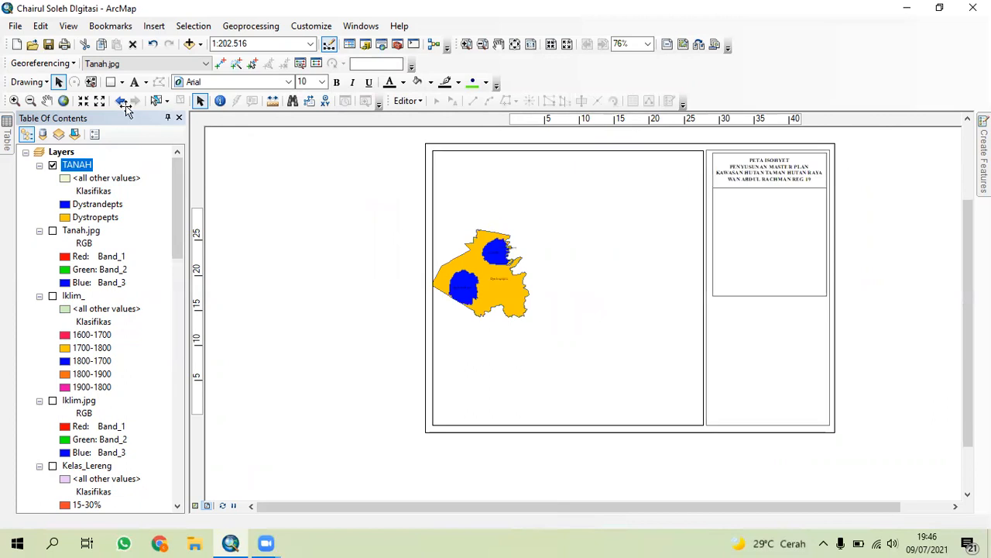
left_click(47, 101)
left_click_drag(515, 307, 573, 312)
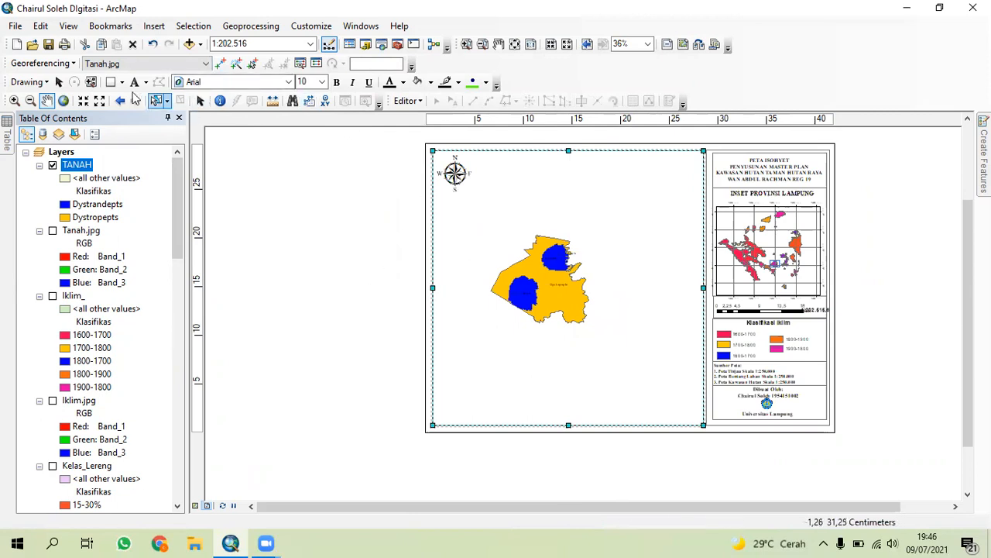
left_click(83, 100)
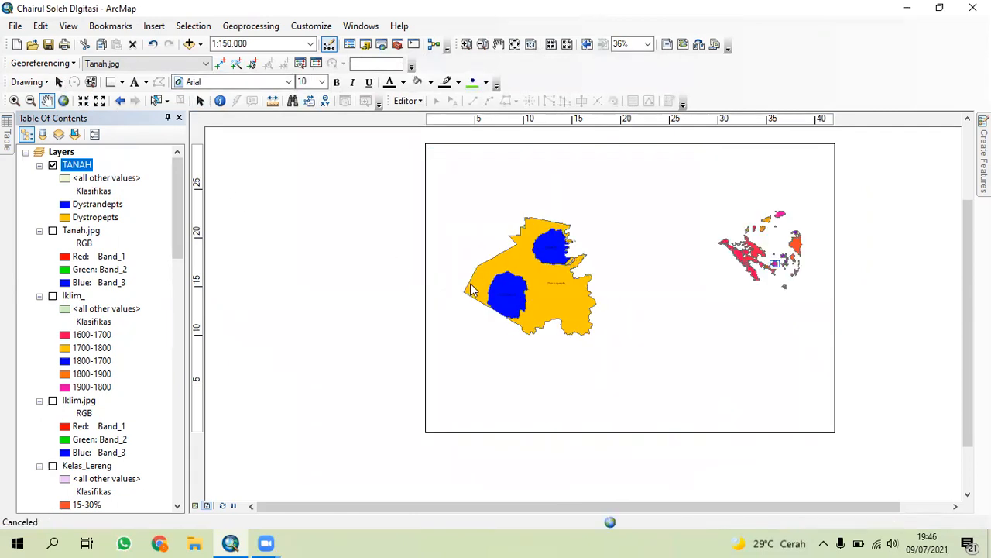
scroll(474, 290, "down", 3)
left_click_drag(538, 295, 603, 313)
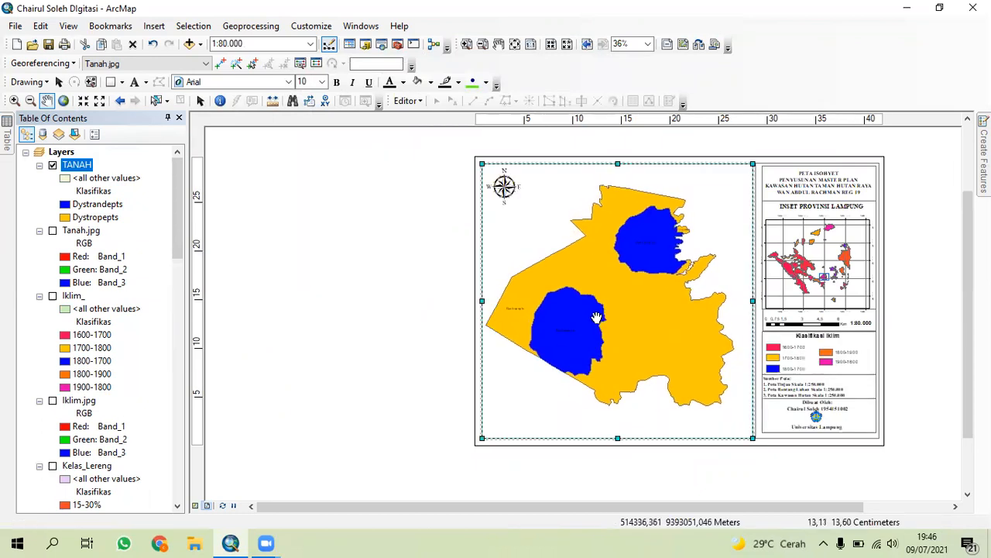
Add a new measured grid with grid lines and labels at 4000 m X and Y intervals to the main data frame
left_click(59, 82)
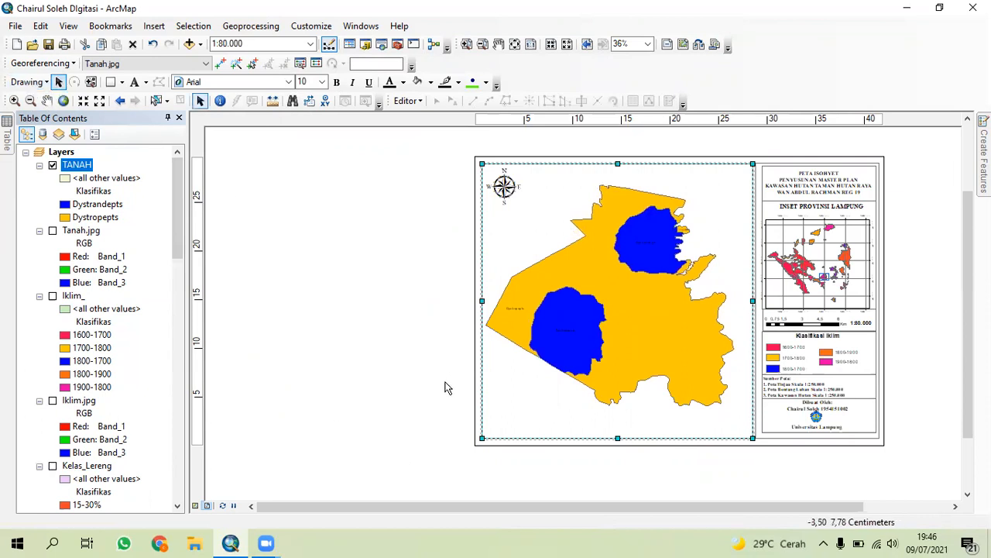
right_click(501, 438)
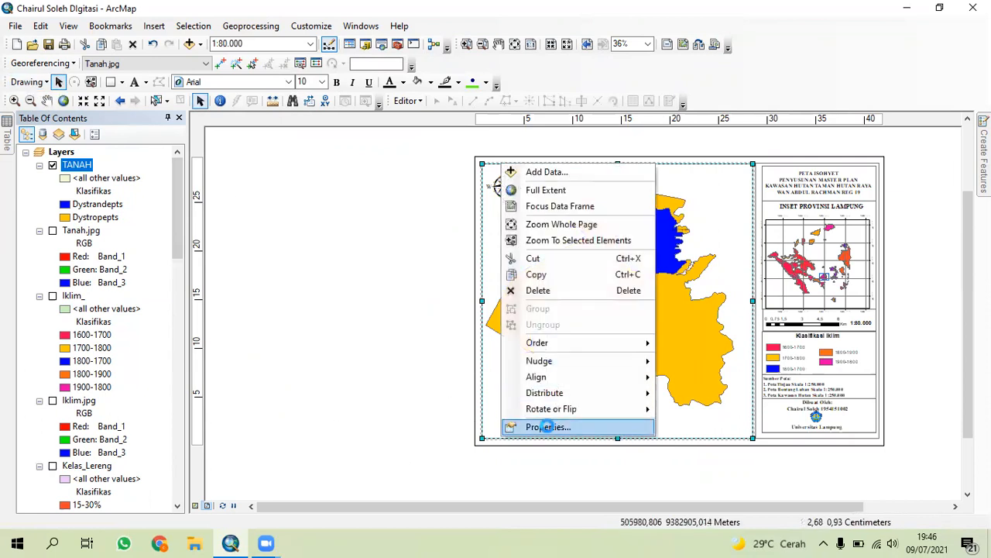
left_click(547, 427)
left_click(587, 137)
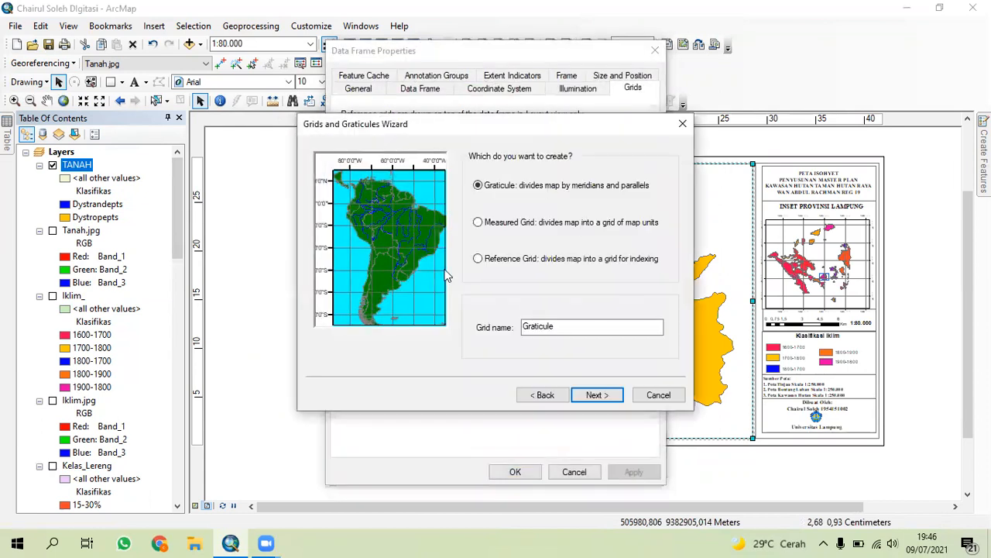
left_click(543, 222)
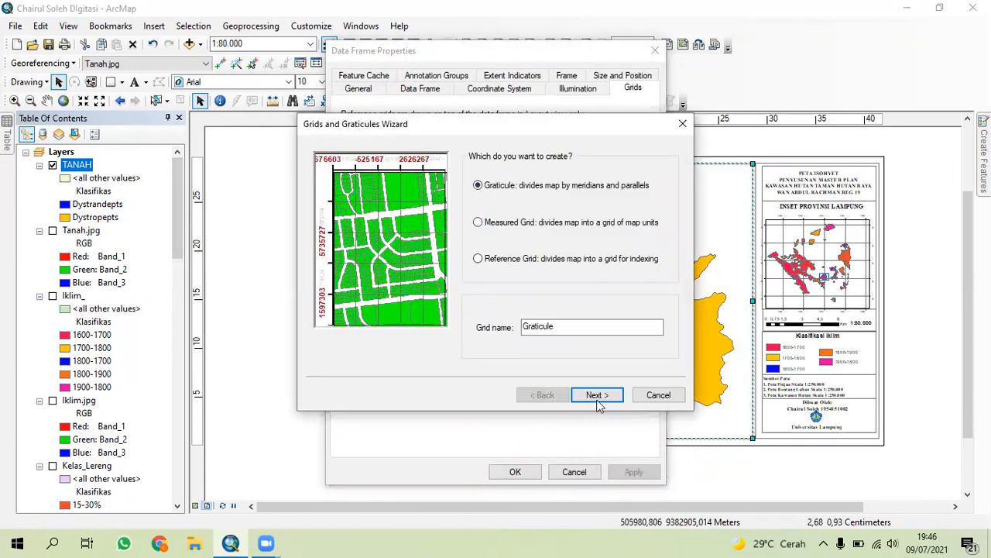
left_click(597, 395)
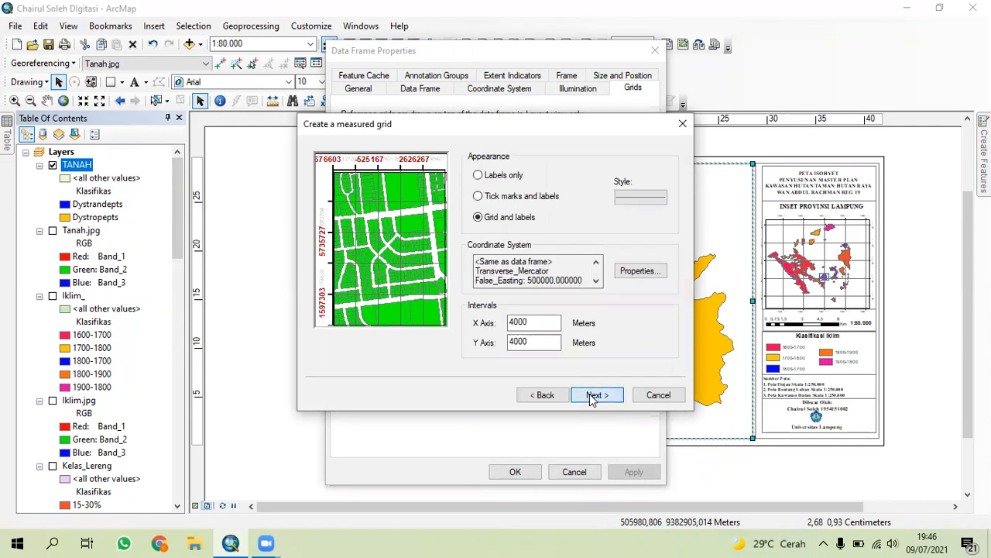
left_click(597, 395)
left_click(592, 397)
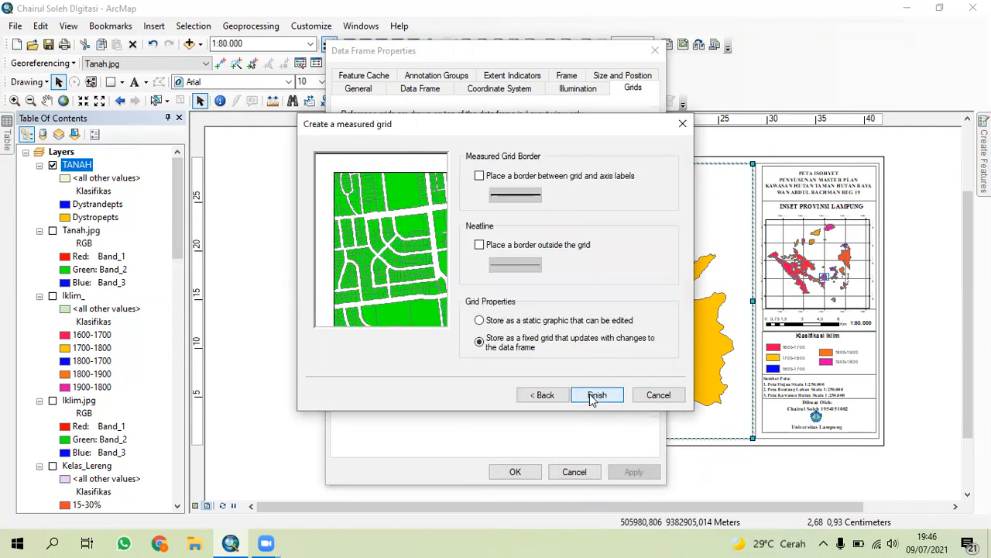
left_click(596, 395)
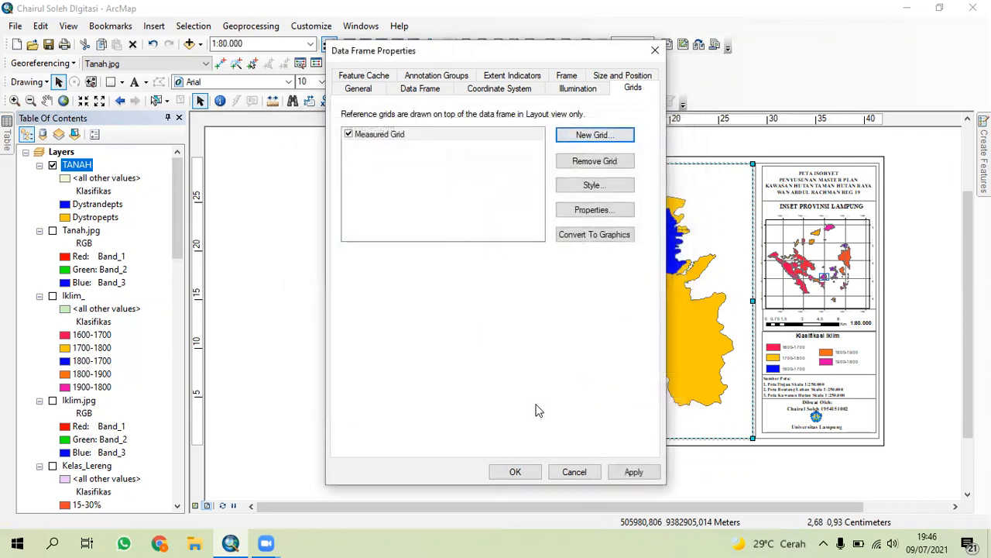
left_click(515, 471)
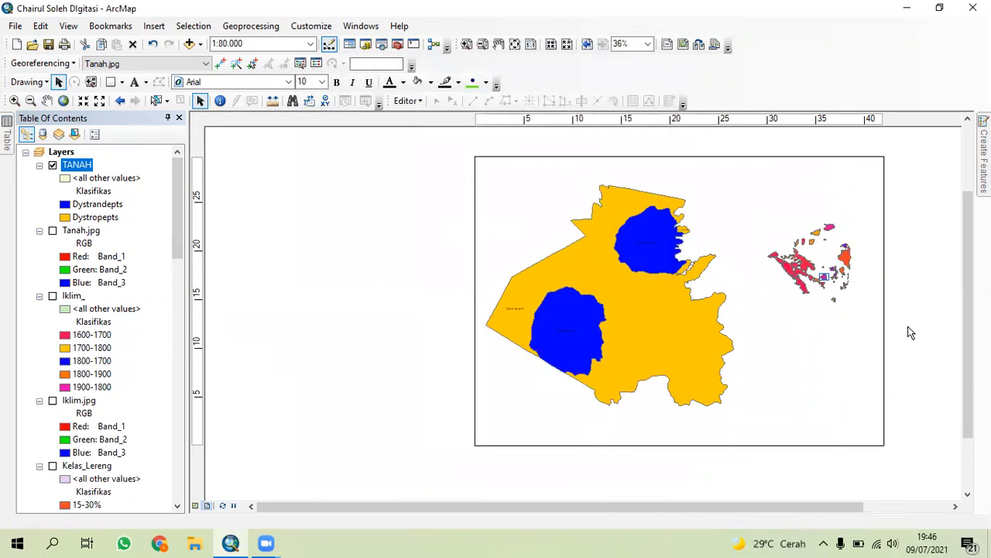
Change the first line of the layout title to PETA TANAH
left_click_drag(350, 511, 517, 512)
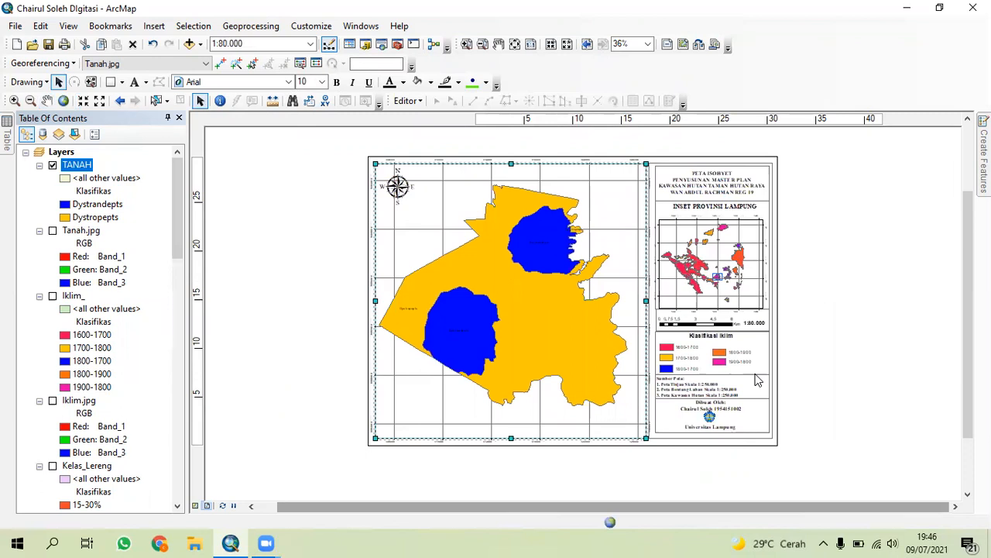
scroll(758, 381, "up", 5)
left_click_drag(967, 350, 948, 269)
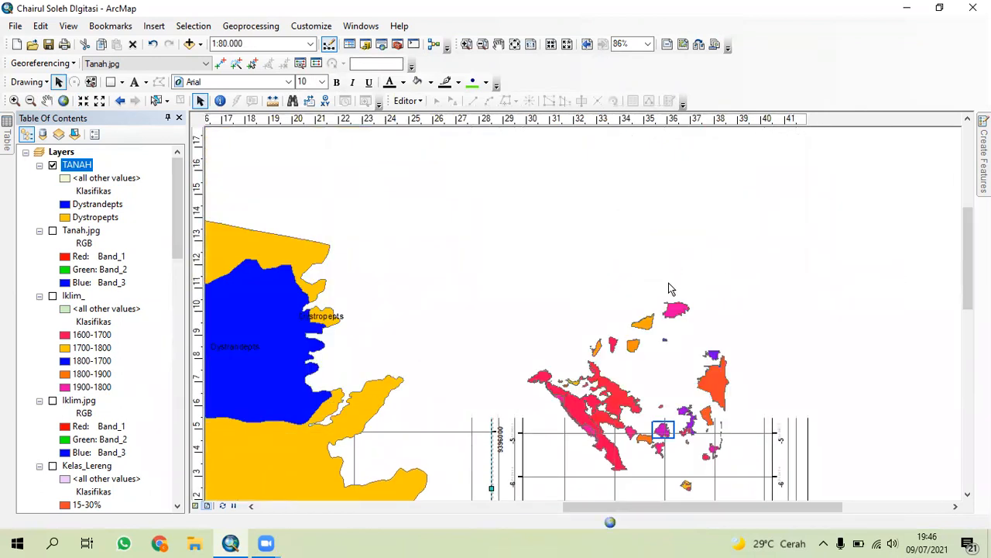
double_click(649, 200)
left_click(425, 190)
key("BackSpace")
key("BackSpace")
key("BackSpace")
key("BackSpace")
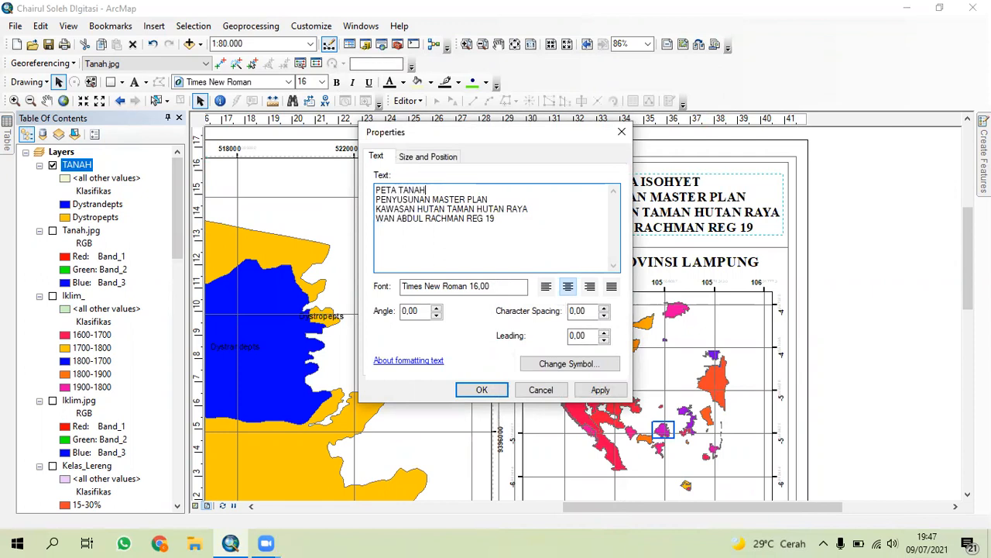
key("Return")
key("BackSpace")
left_click(482, 385)
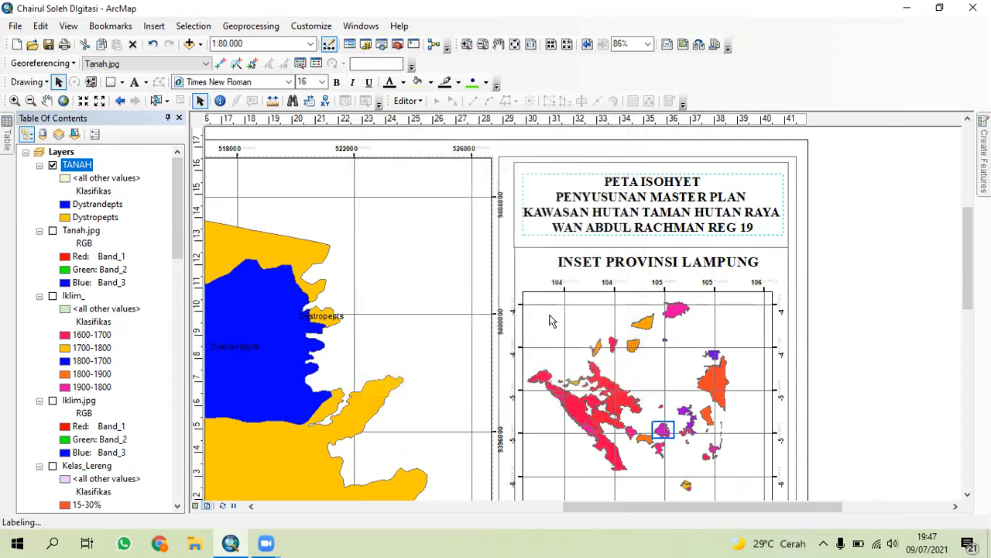
Activate the Lampung province inset data frame and show it in data view
left_click(693, 389)
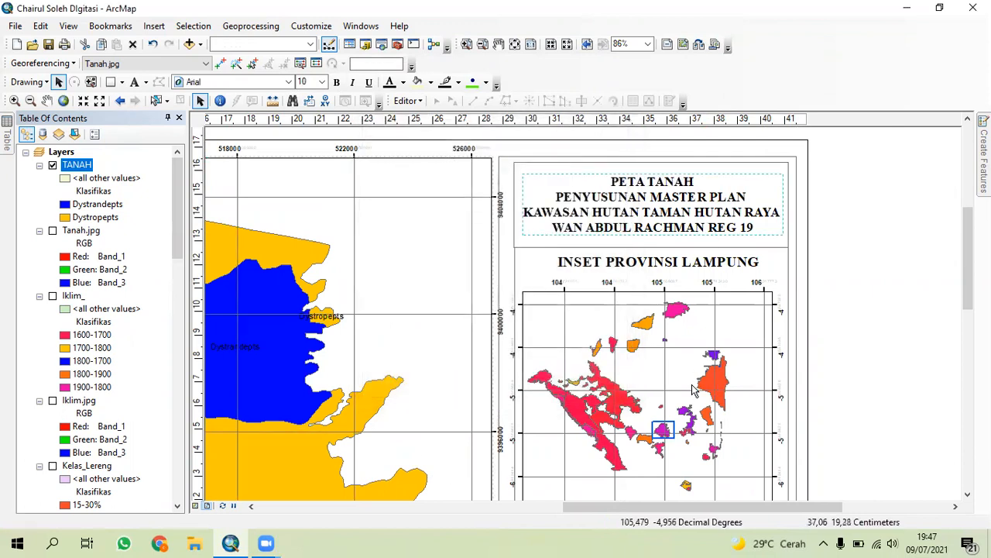
left_click(197, 506)
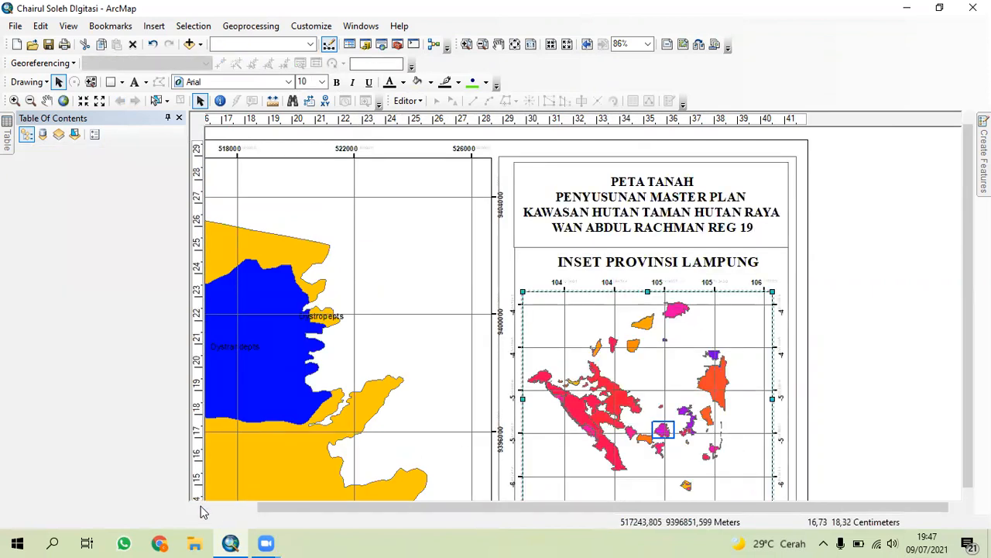
scroll(570, 375, "up", 2)
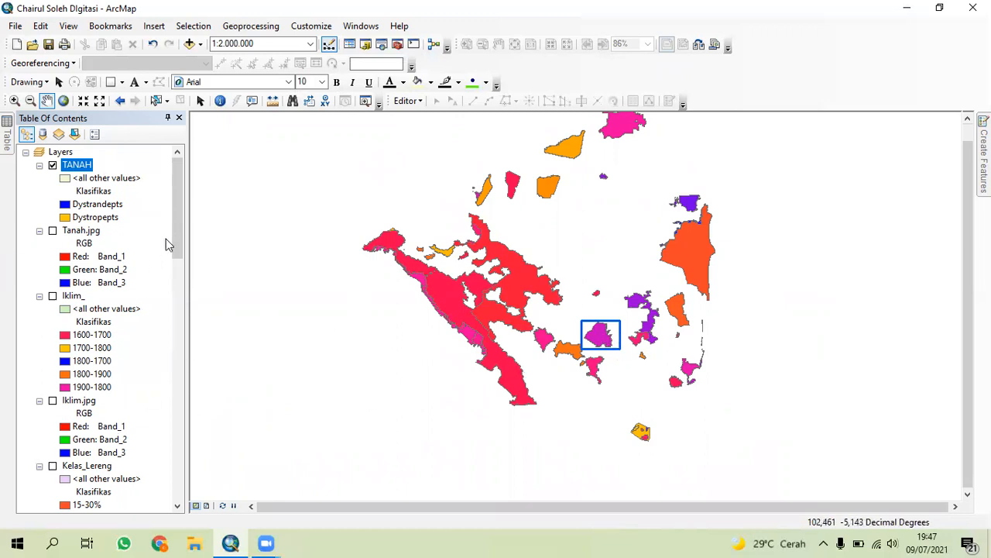
Return to layout view and delete the old Klasifikasi Iklim legend title together with all its class entries
left_click(207, 505)
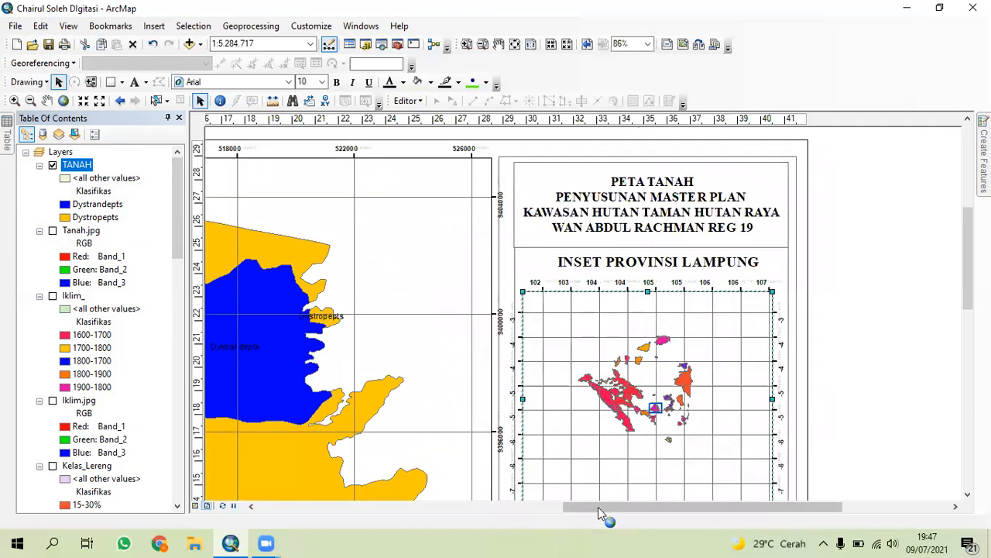
left_click_drag(834, 412, 842, 233)
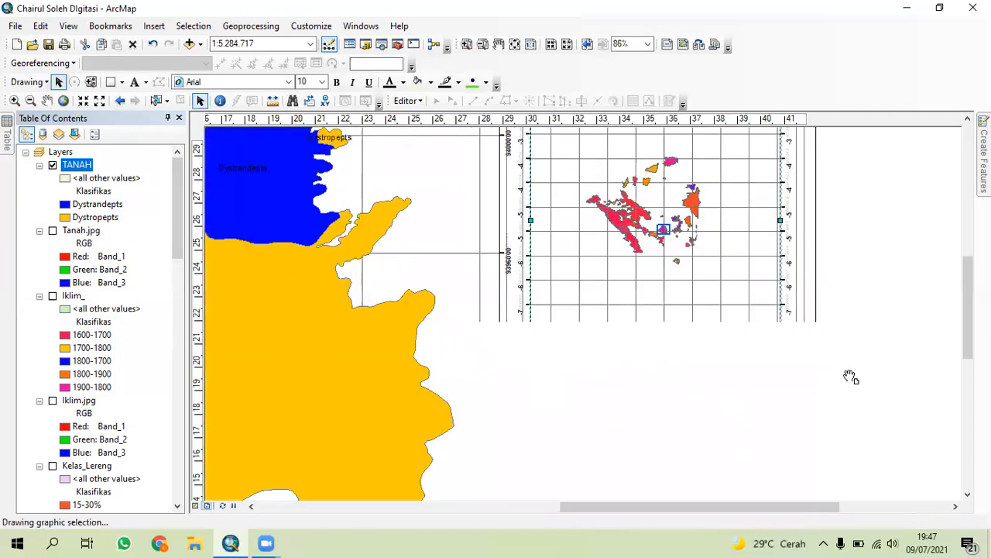
left_click_drag(805, 429, 813, 354)
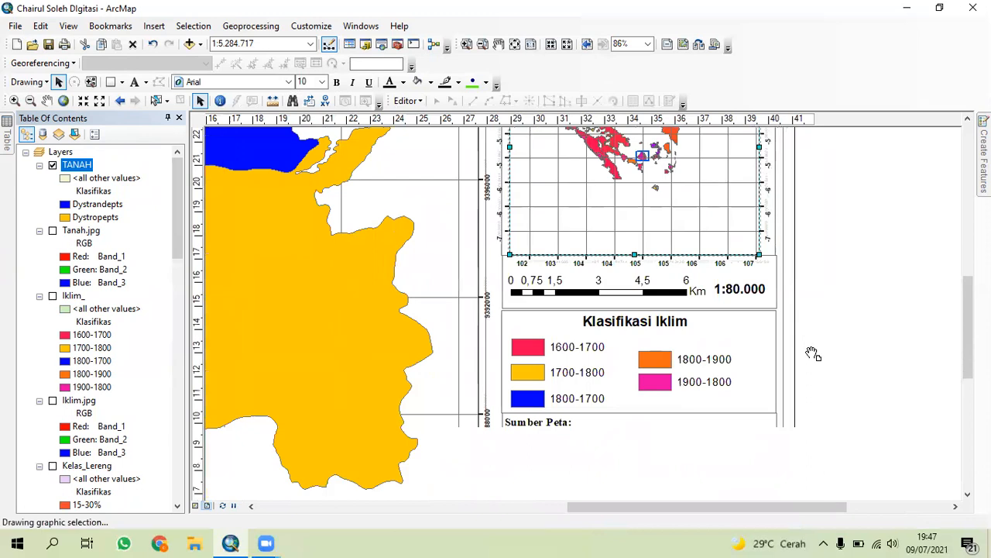
left_click_drag(610, 378, 586, 314)
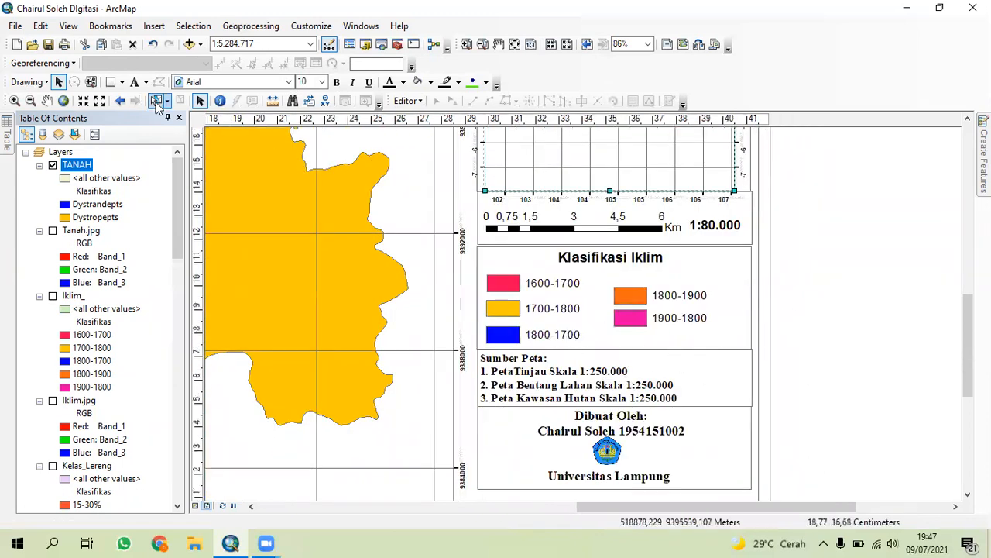
left_click(539, 334)
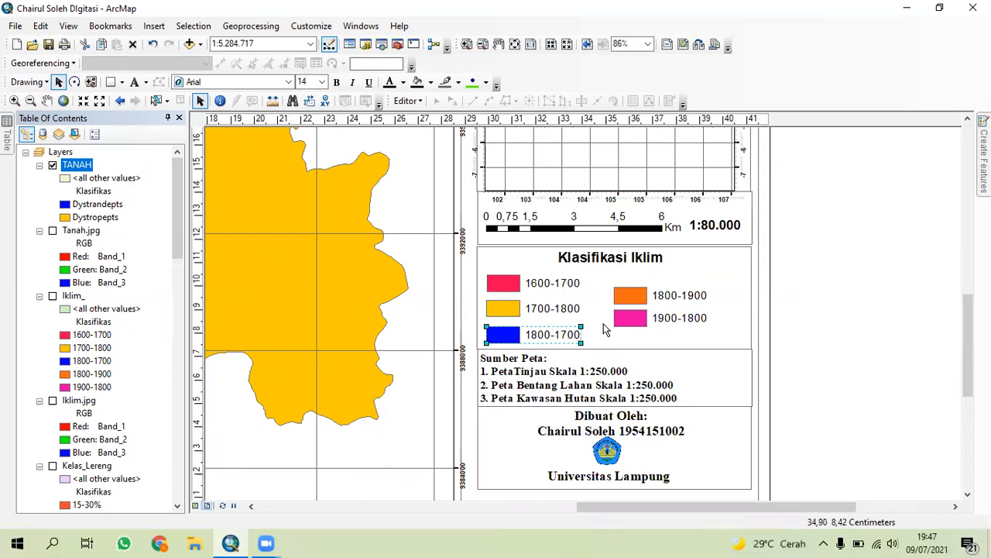
key("Delete")
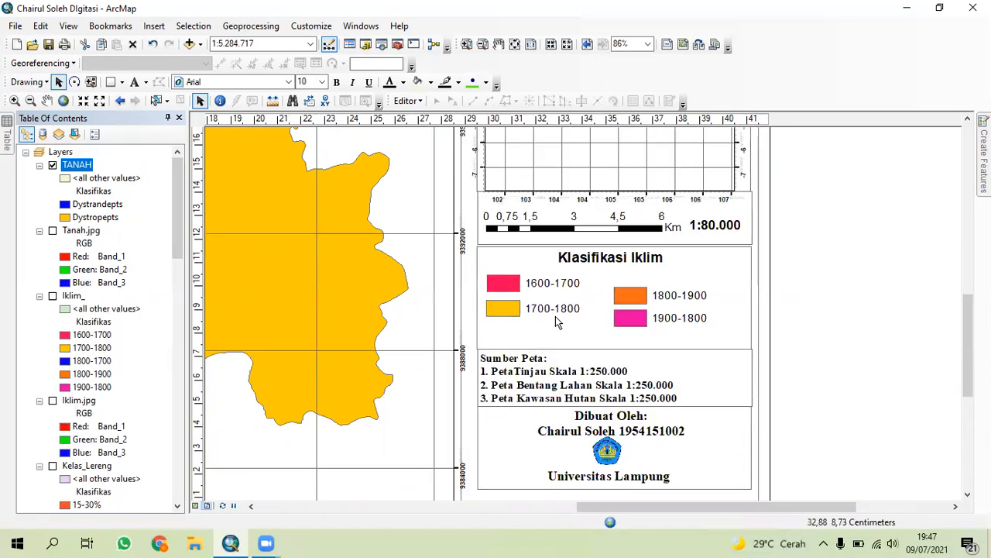
left_click(552, 310)
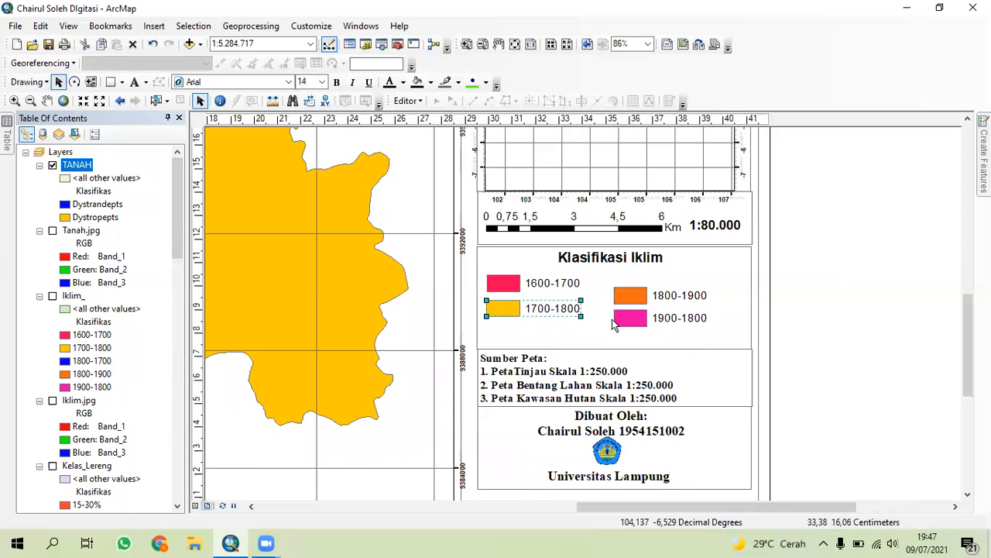
key("Delete")
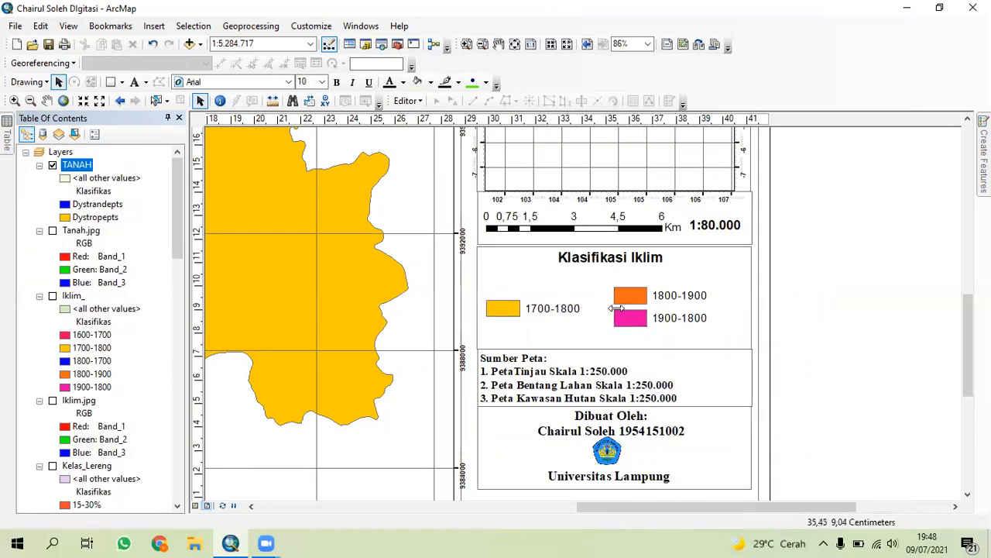
left_click(543, 316)
key("Delete")
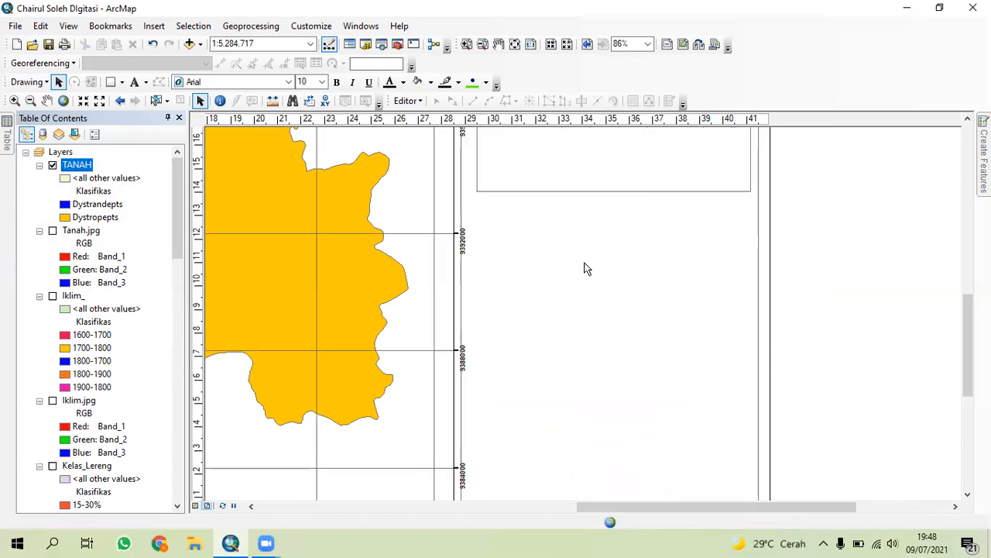
left_click(586, 264)
key("Delete")
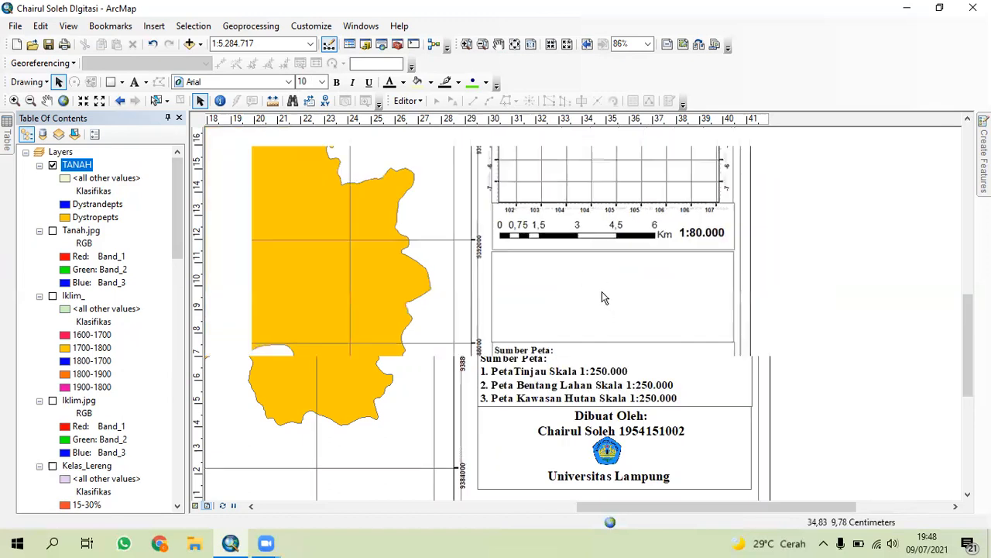
scroll(605, 294, "down", 2)
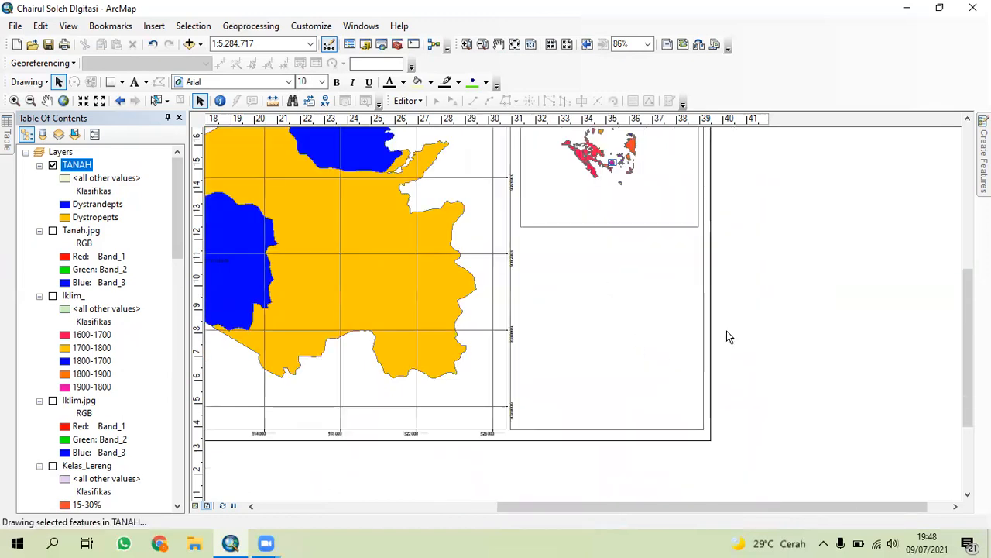
left_click_drag(759, 317, 775, 450)
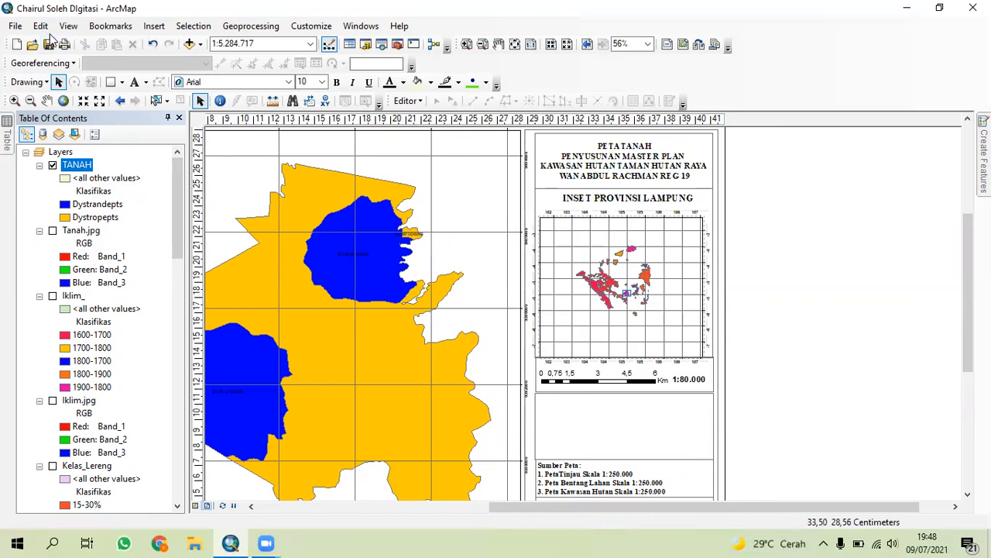
left_click(154, 26)
left_click(203, 127)
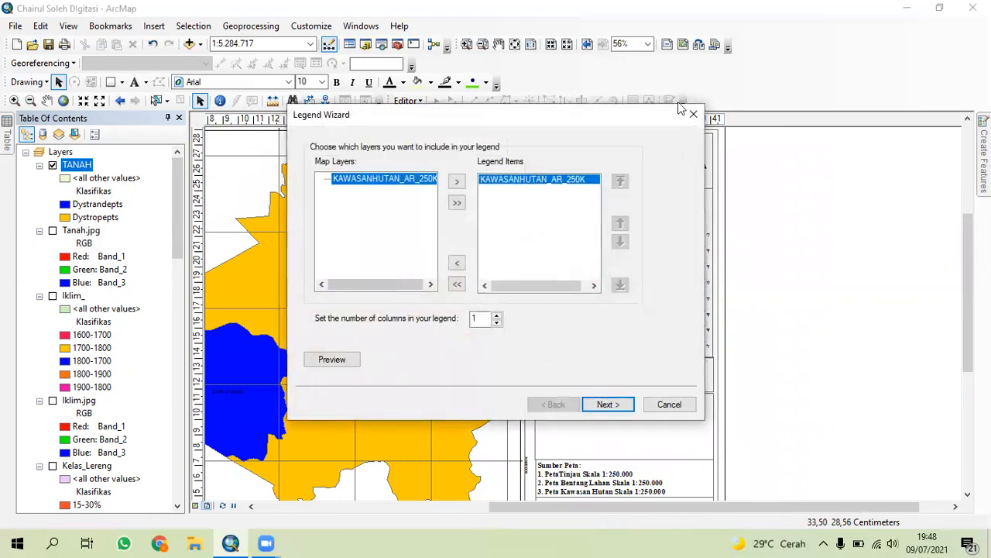
left_click(693, 114)
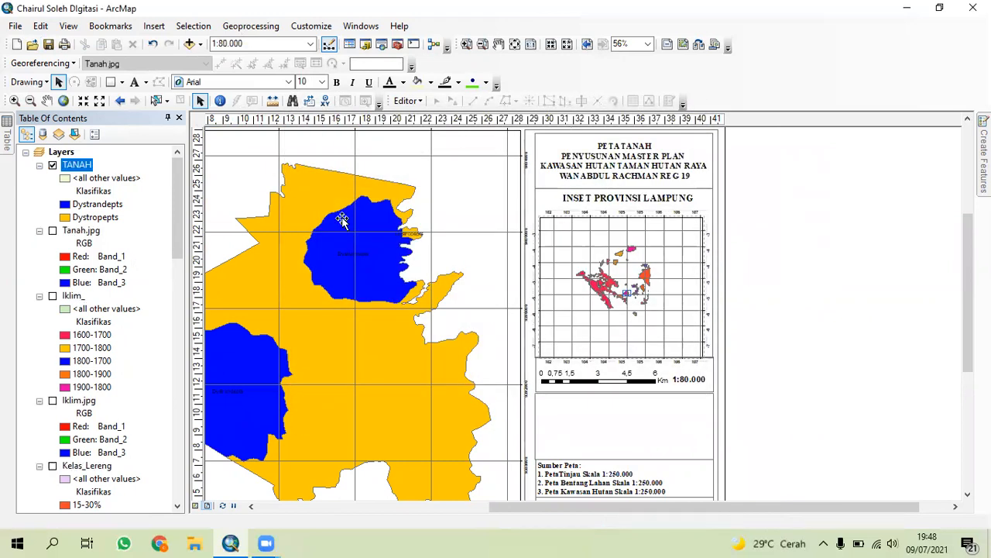
Insert a one-column legend for the main data frame's TANAH layer, titled Legenda
left_click(154, 26)
left_click(186, 130)
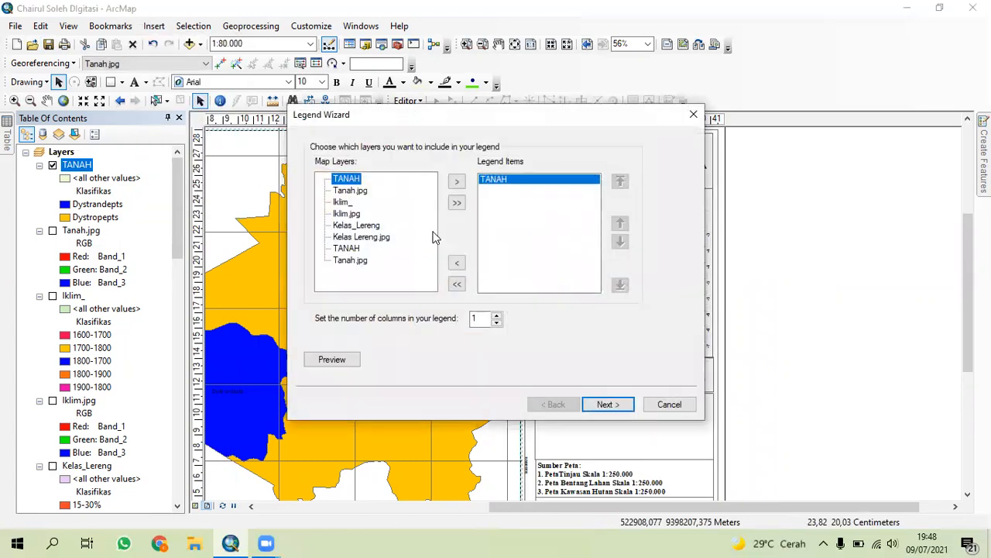
left_click(611, 416)
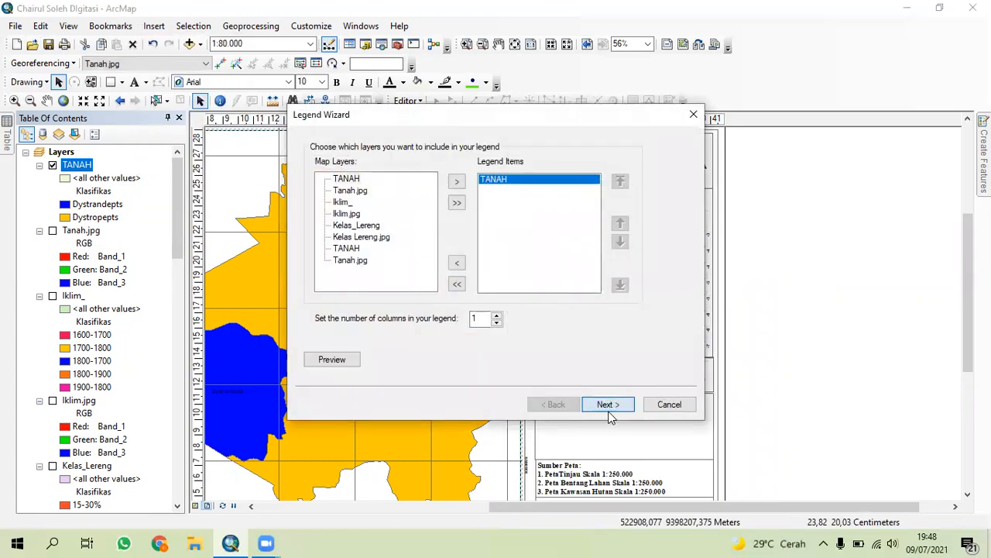
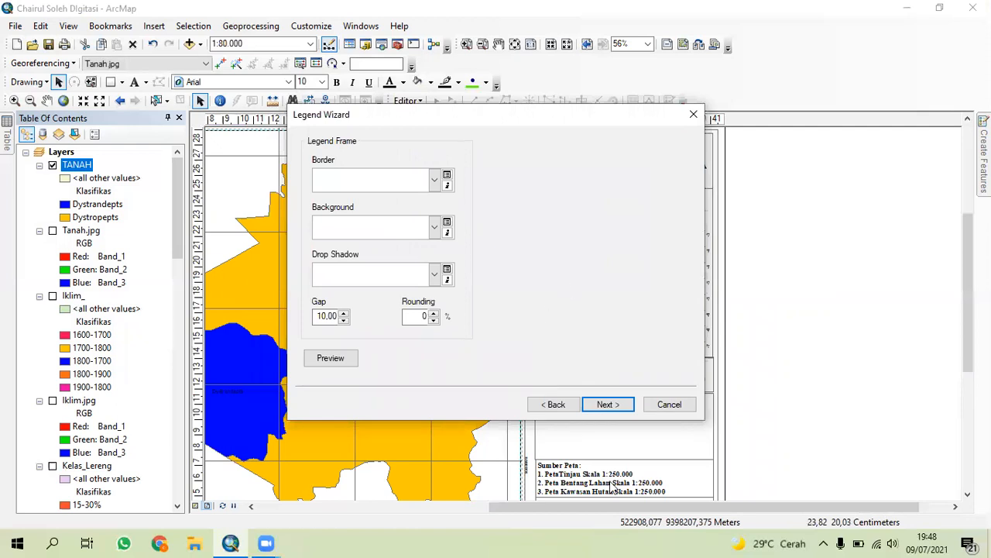
left_click(551, 403)
left_click(351, 167)
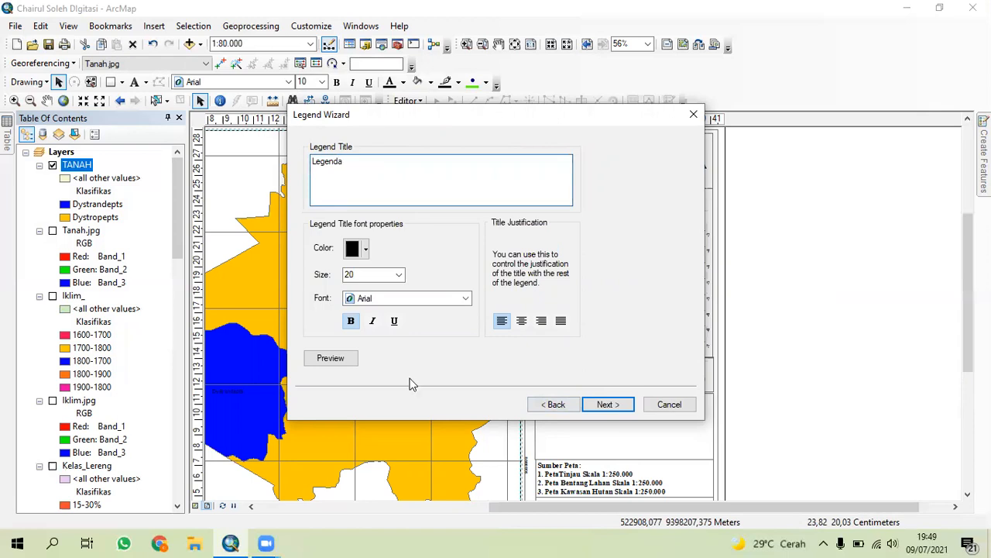
left_click(606, 409)
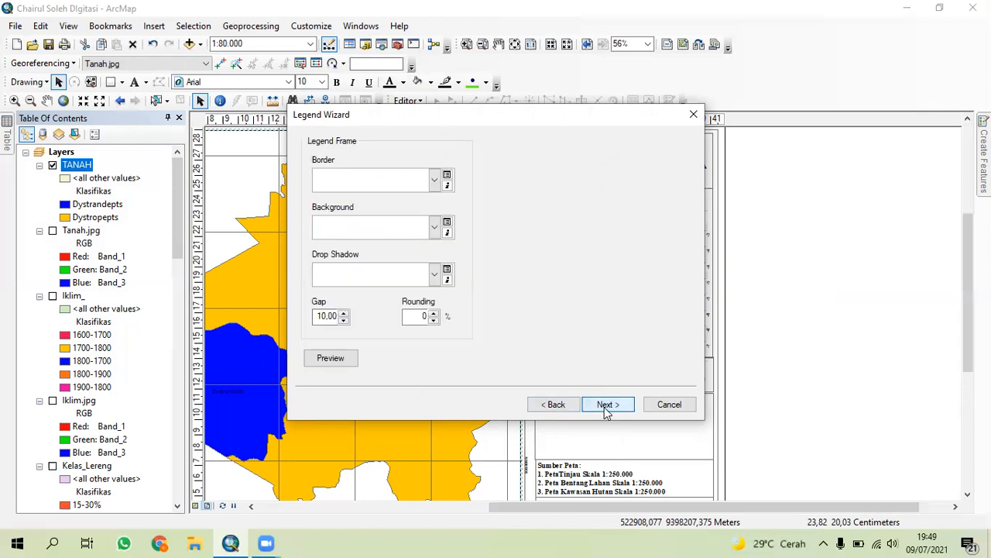
left_click(606, 404)
left_click(605, 404)
left_click(604, 405)
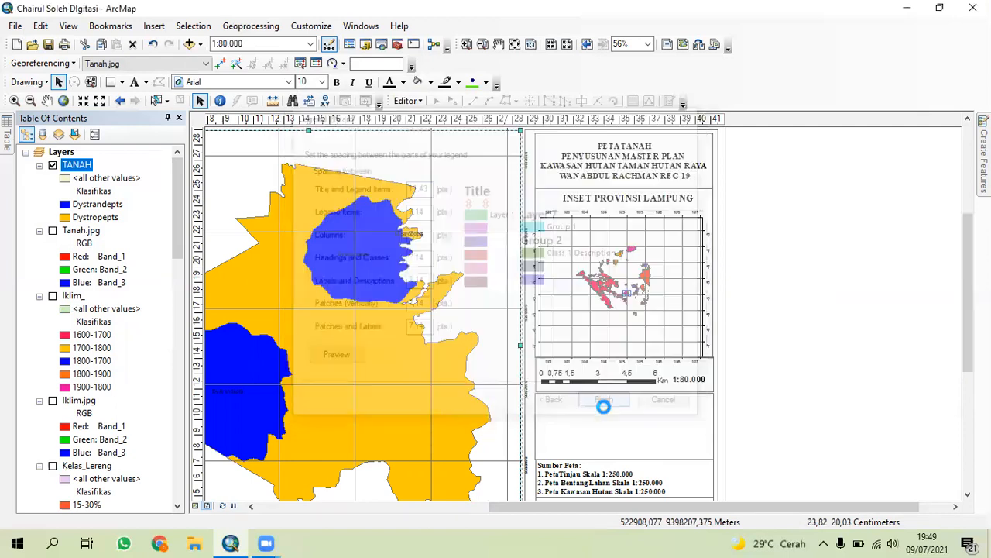
Move the new legend over the empty box above Sumber Peta and convert it to graphics
left_click_drag(517, 347, 574, 445)
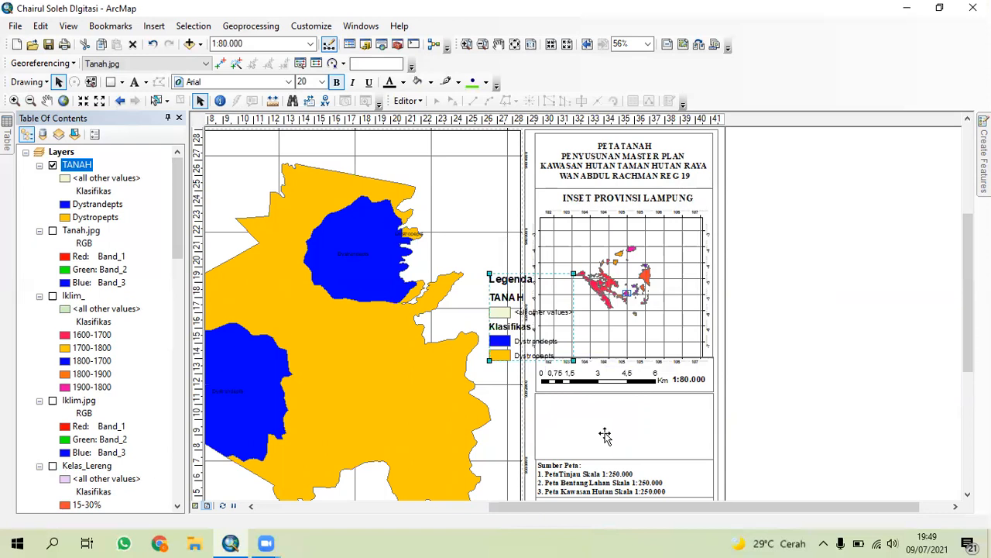
right_click(597, 438)
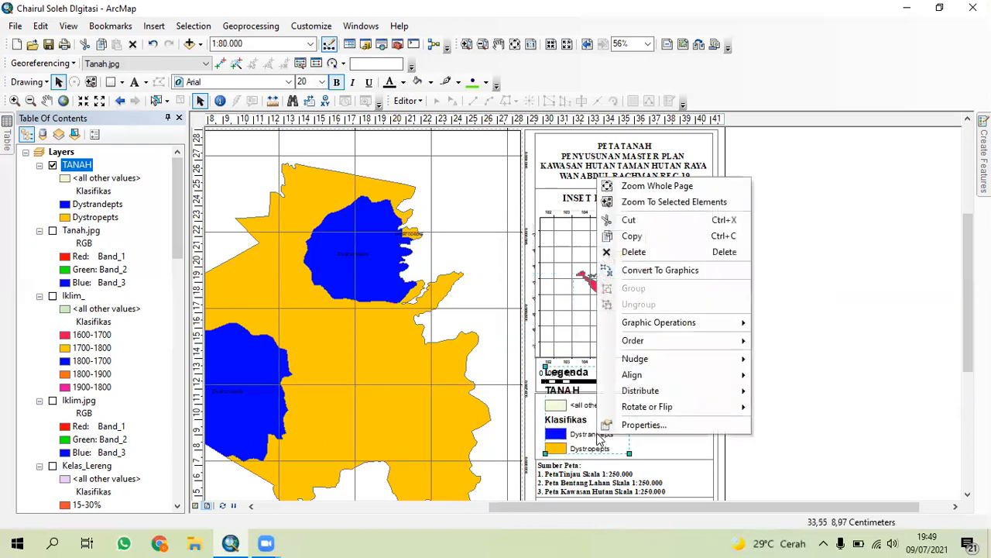
left_click(678, 273)
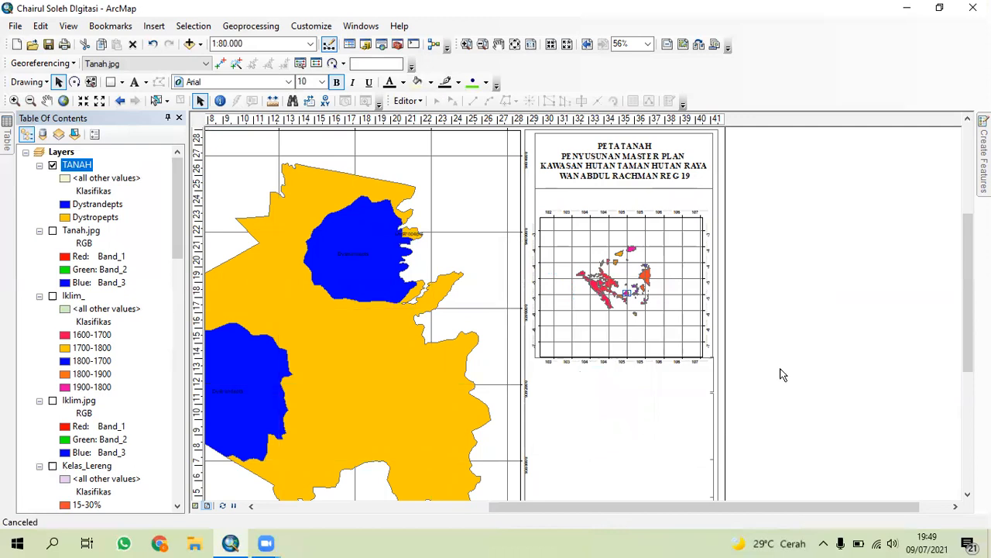
scroll(480, 385, "up", 3)
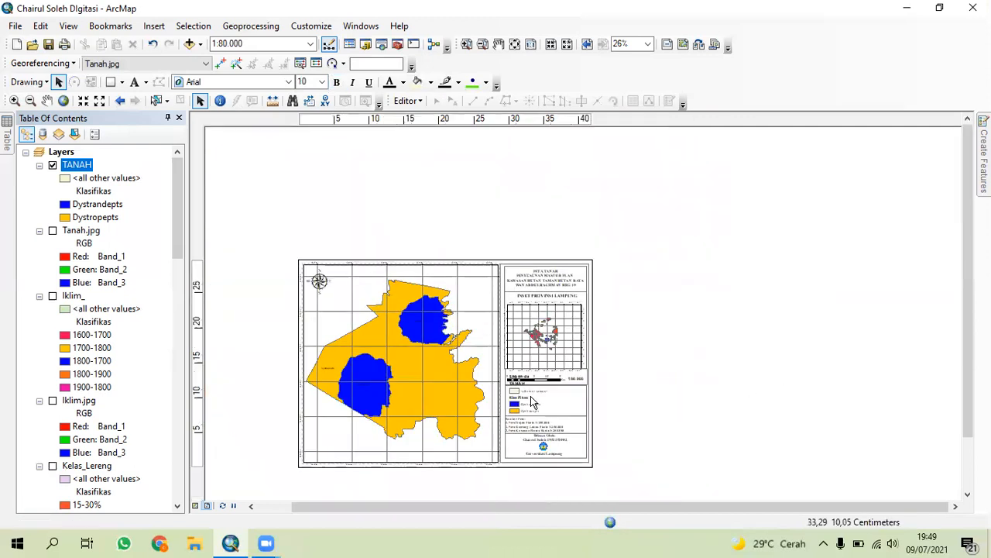
double_click(524, 411)
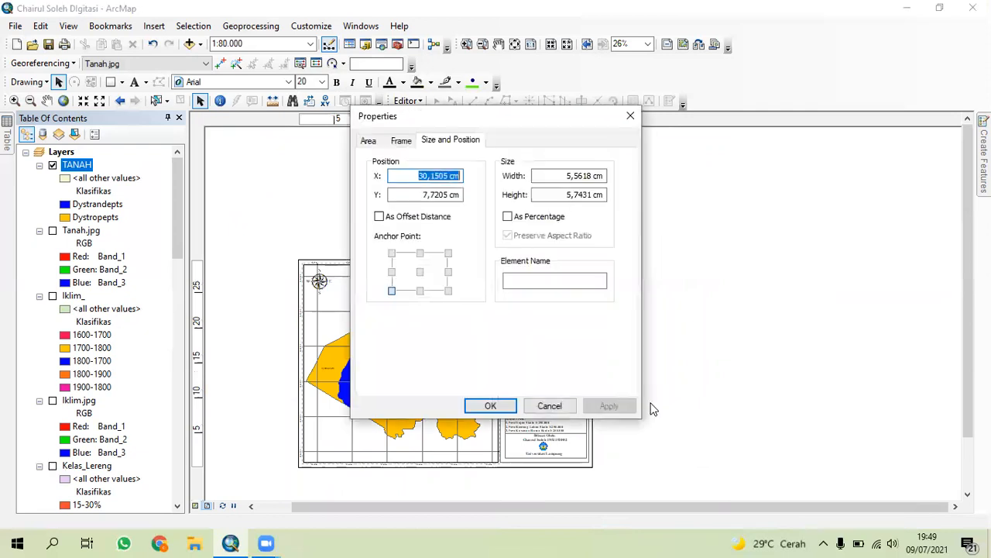
left_click(544, 405)
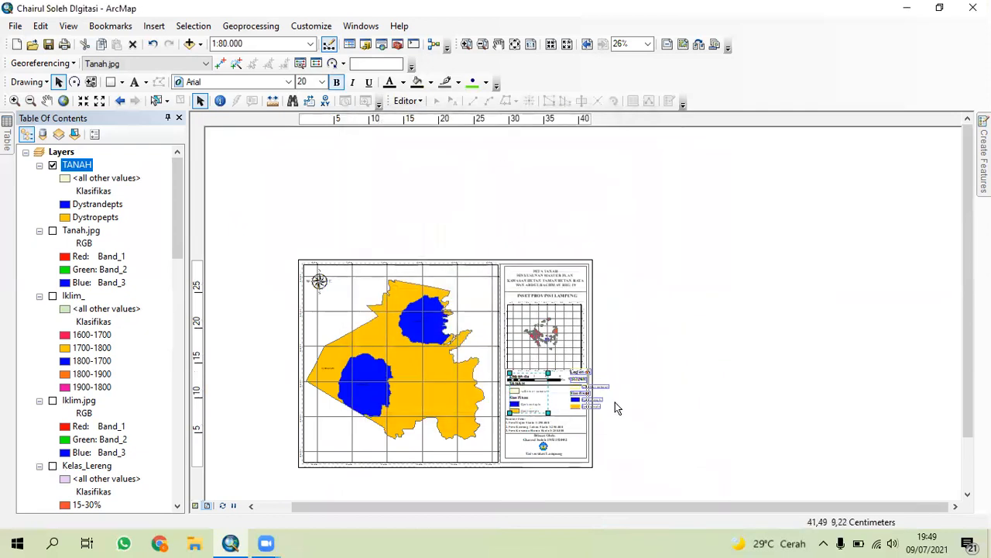
Move the converted legend graphics off the page beside the layout and ungroup them into individual elements
left_click_drag(531, 409, 636, 407)
scroll(636, 407, "up", 4)
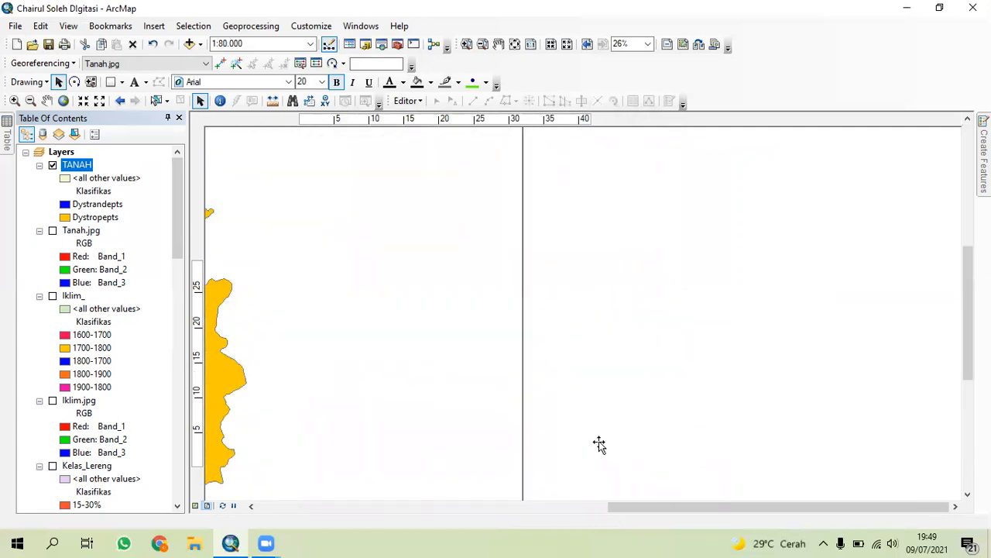
right_click(626, 395)
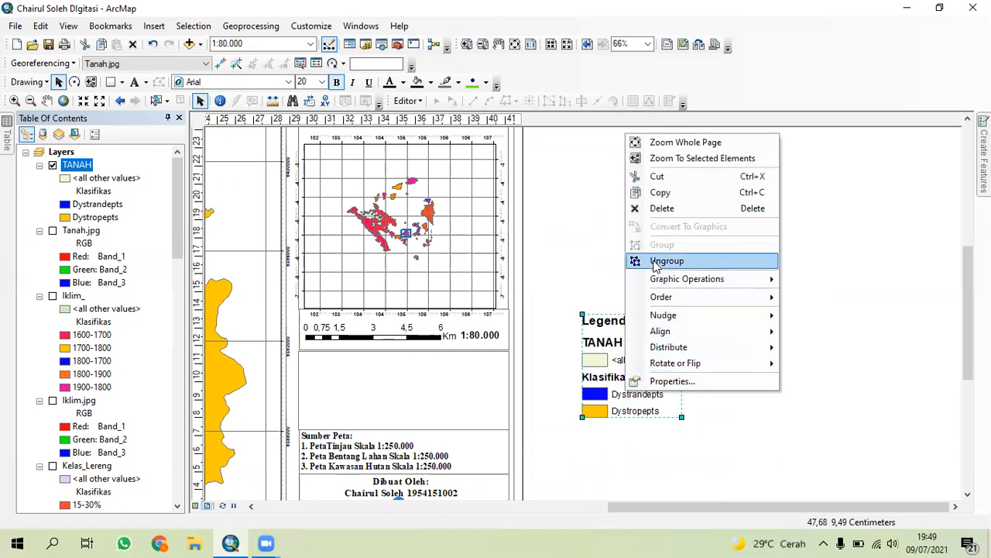
left_click(642, 261)
right_click(620, 358)
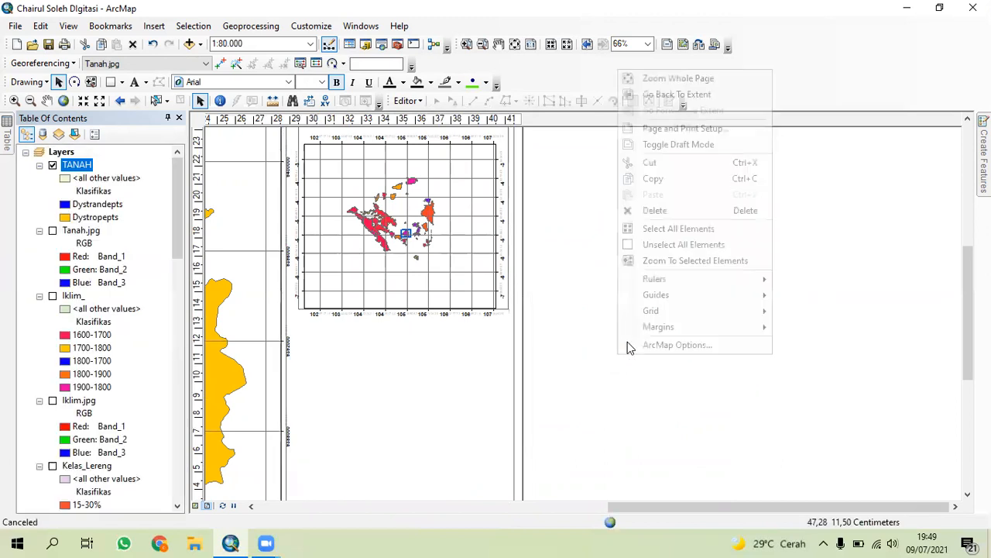
left_click(623, 430)
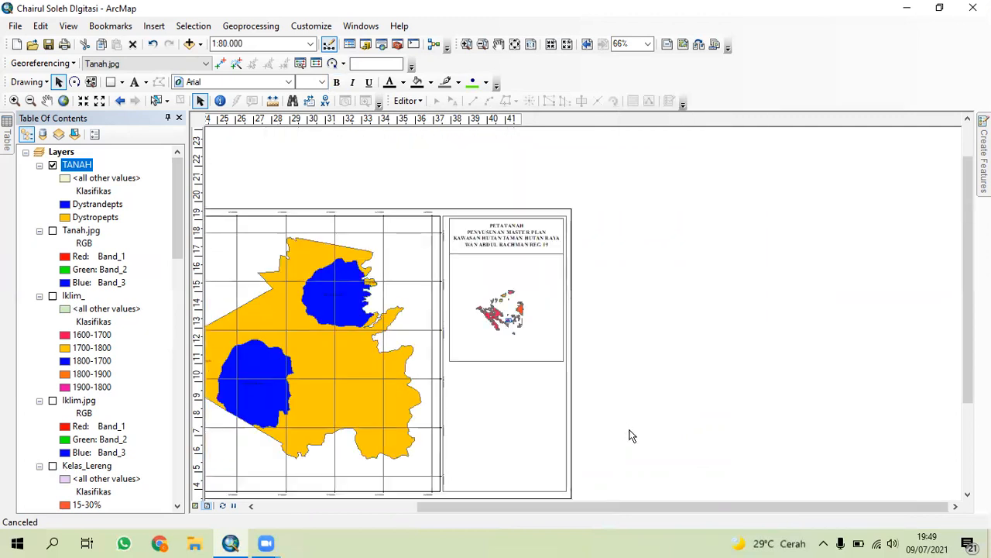
right_click(629, 403)
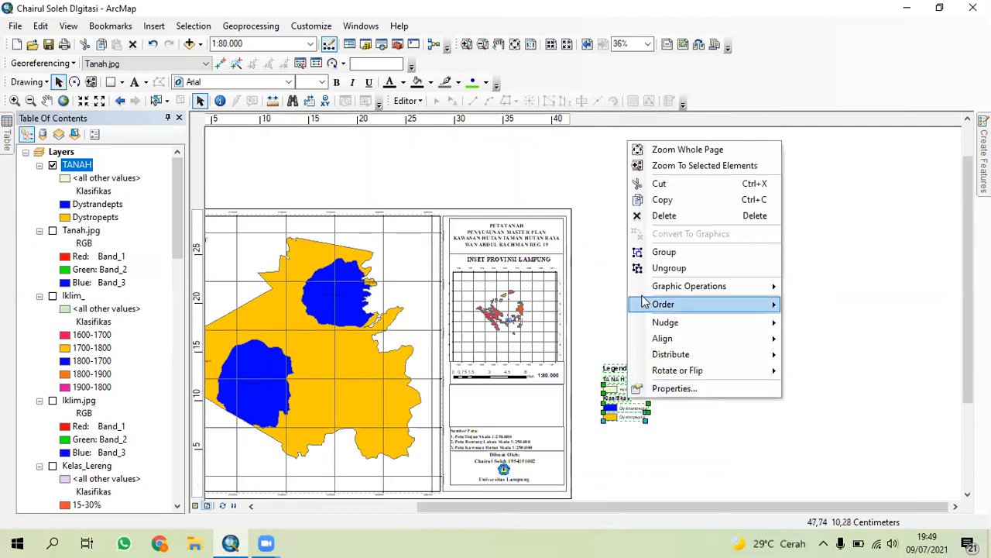
left_click(647, 266)
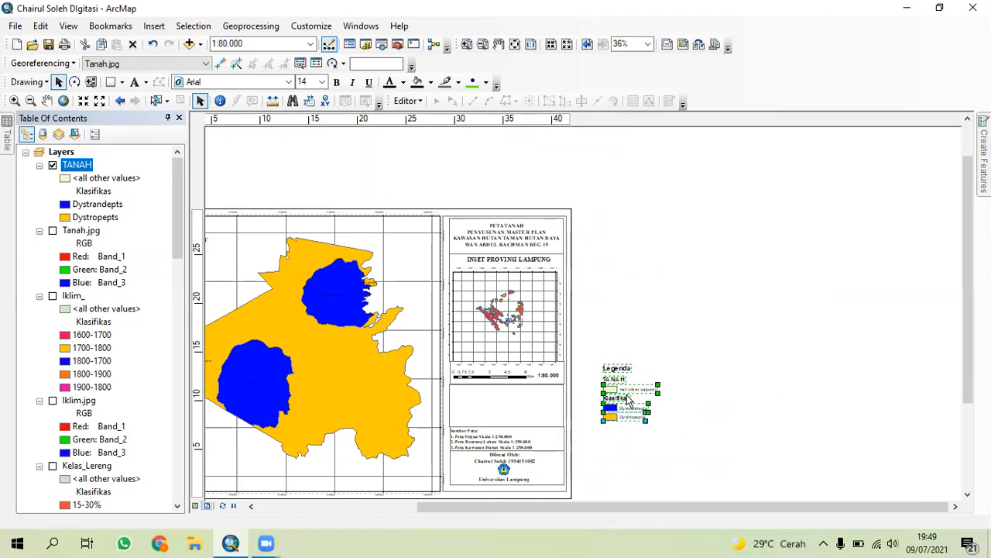
Delete the <all other values> swatch and label, the TANAH heading and the Legenda title from the ungrouped legend elements
scroll(629, 419, "up", 4)
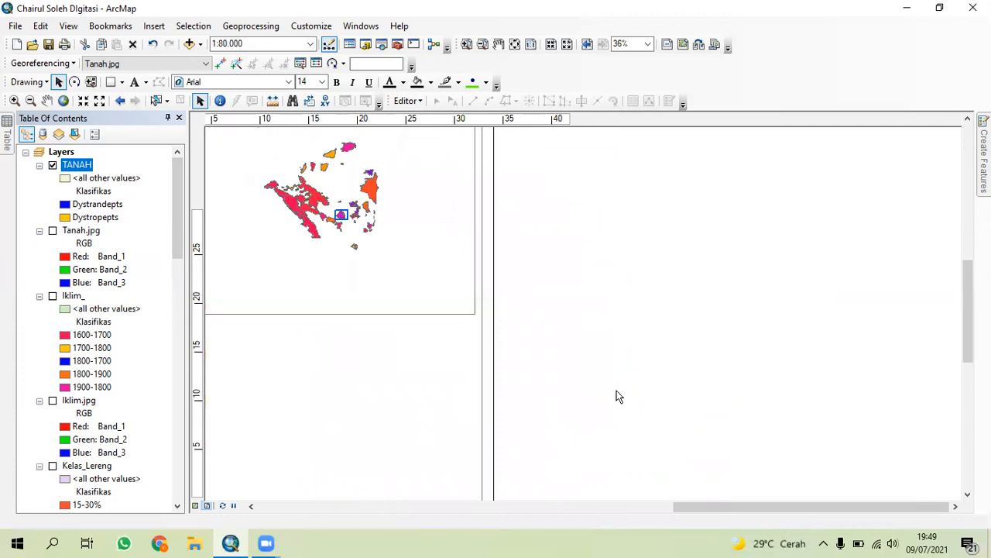
left_click(601, 378)
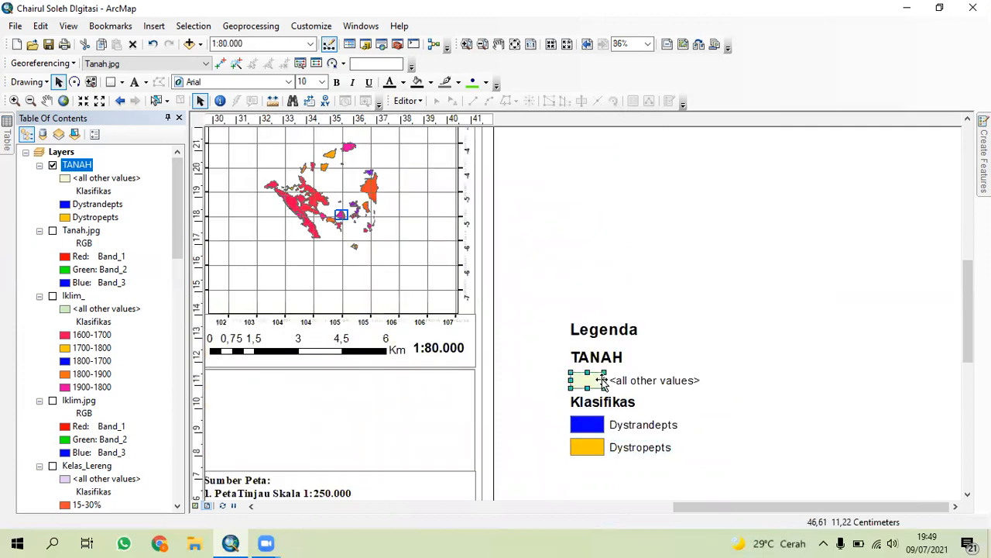
key("Delete")
left_click(639, 382)
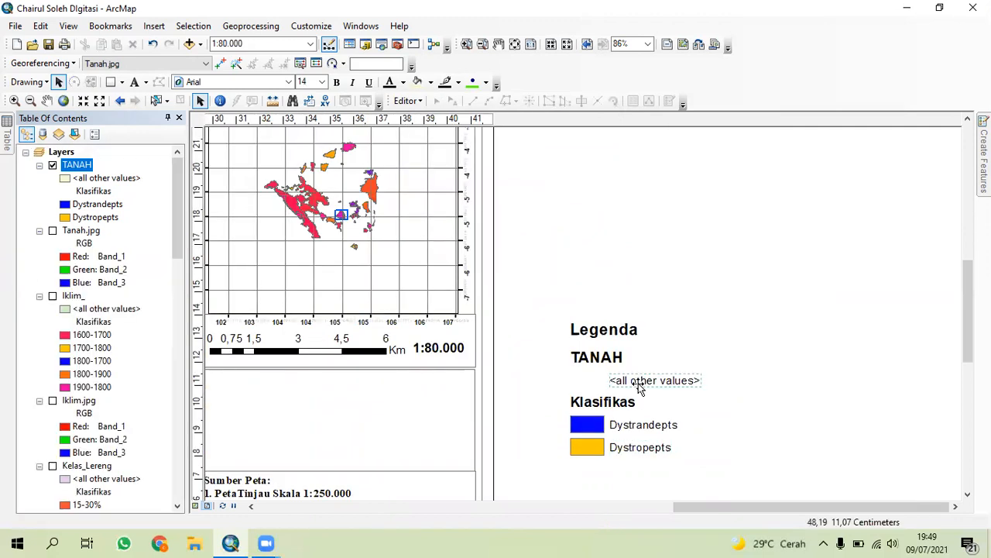
key("Delete")
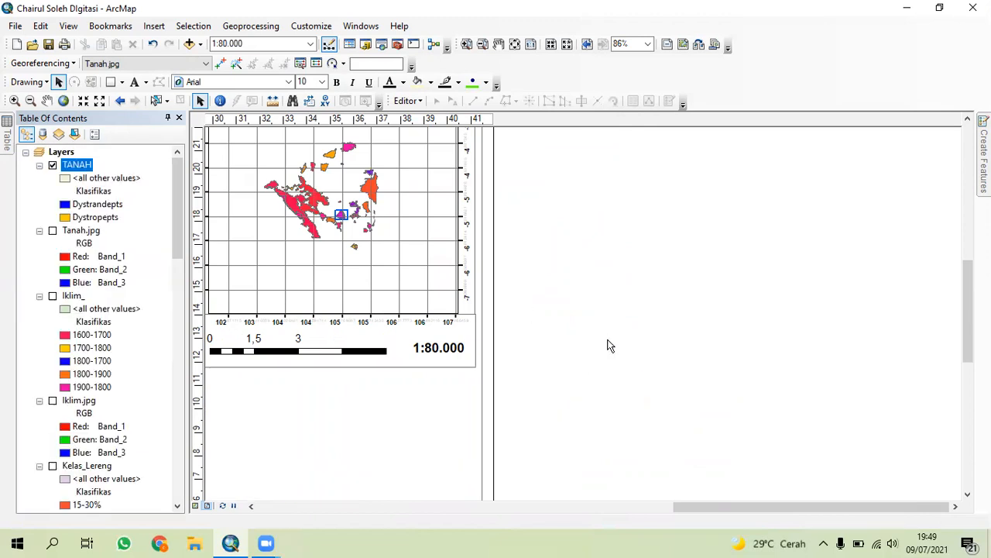
left_click(599, 357)
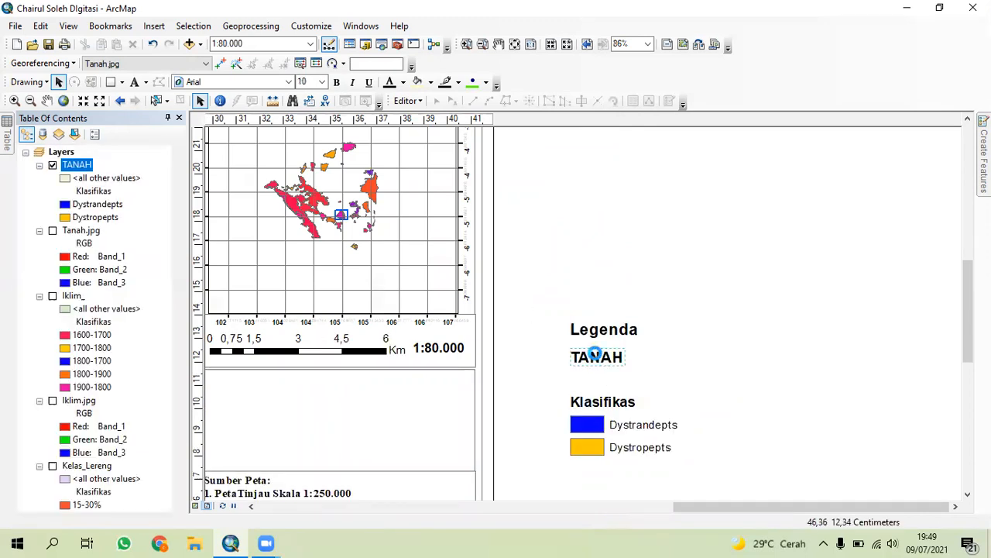
key("Delete")
left_click(605, 331)
key("Delete")
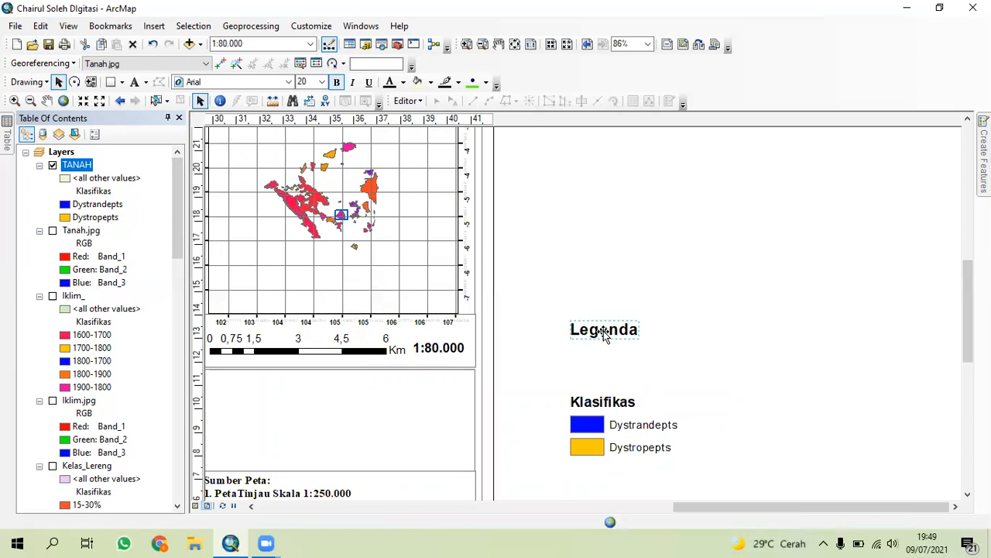
Change the text of the legend's Klasifikas heading to Klasifikasi Tanah
double_click(628, 405)
left_click(498, 203)
type("ifikasi Tanah")
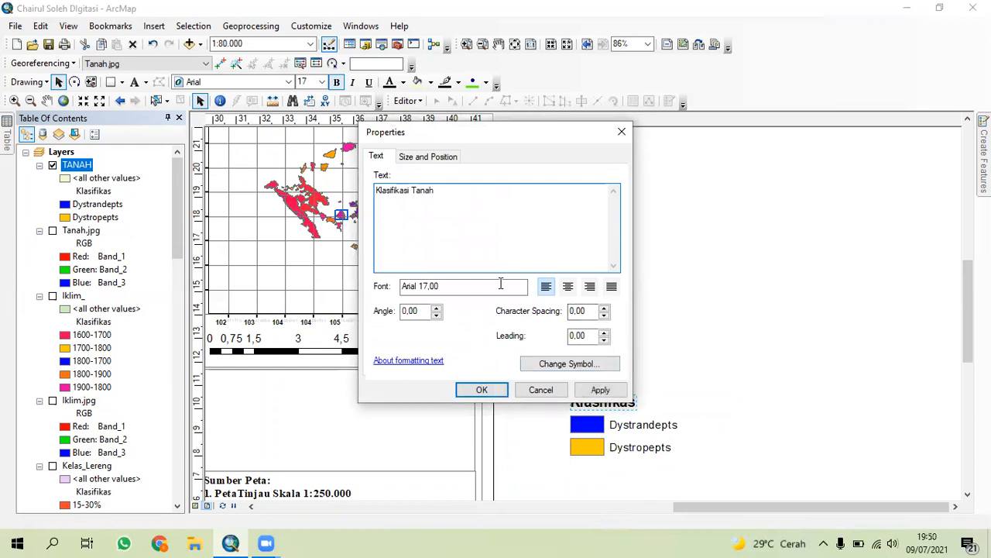
left_click(481, 389)
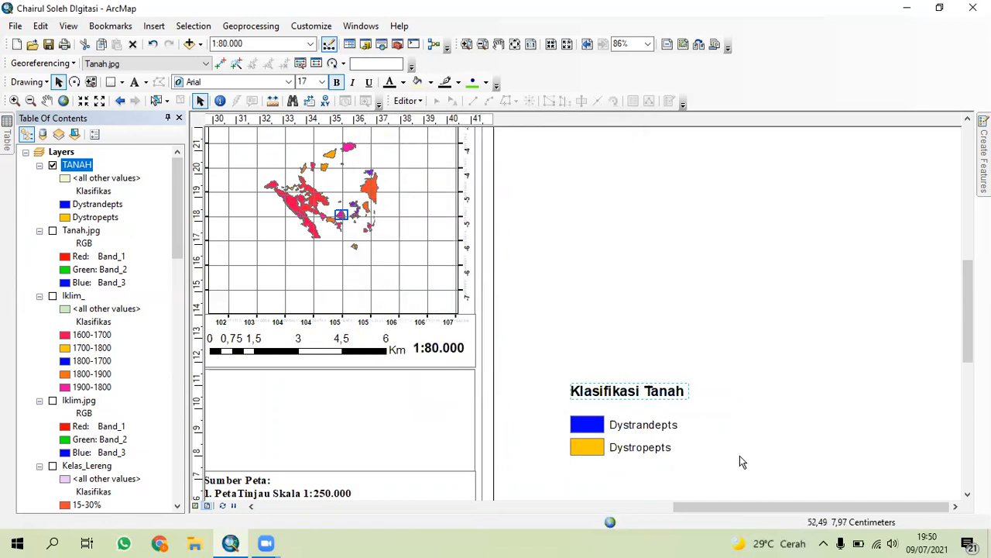
Group the Klasifikasi Tanah heading with both soil swatches and labels, and place the group in the empty box above Sumber Peta
left_click_drag(693, 456, 529, 358)
left_click_drag(613, 437, 580, 361)
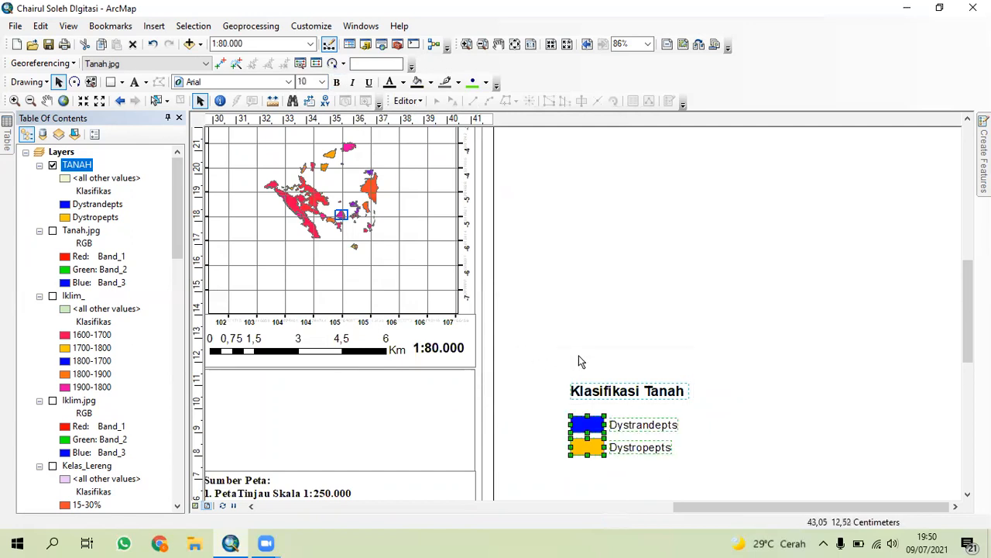
right_click(631, 425)
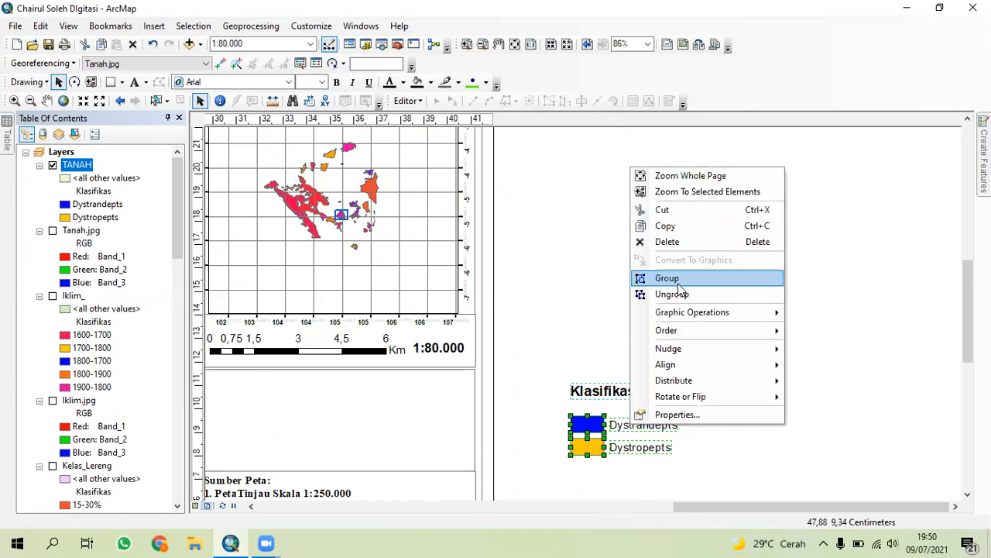
left_click(667, 278)
left_click_drag(649, 416, 341, 415)
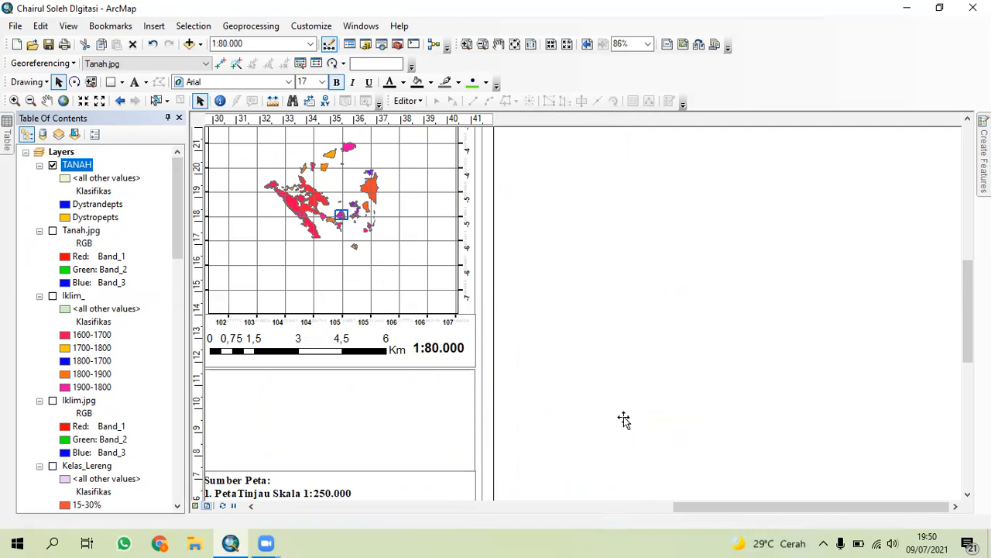
Examine the soil map layout's title, inset, scale bar and legend, and look at the TANAH attribute table
scroll(624, 418, "down", 2)
scroll(625, 423, "down", 2)
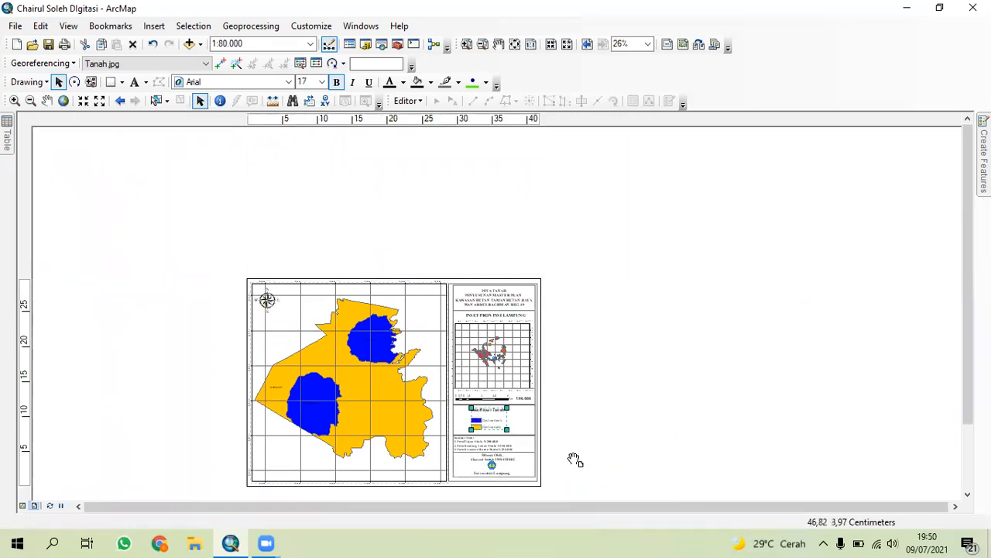
left_click_drag(573, 460, 566, 334)
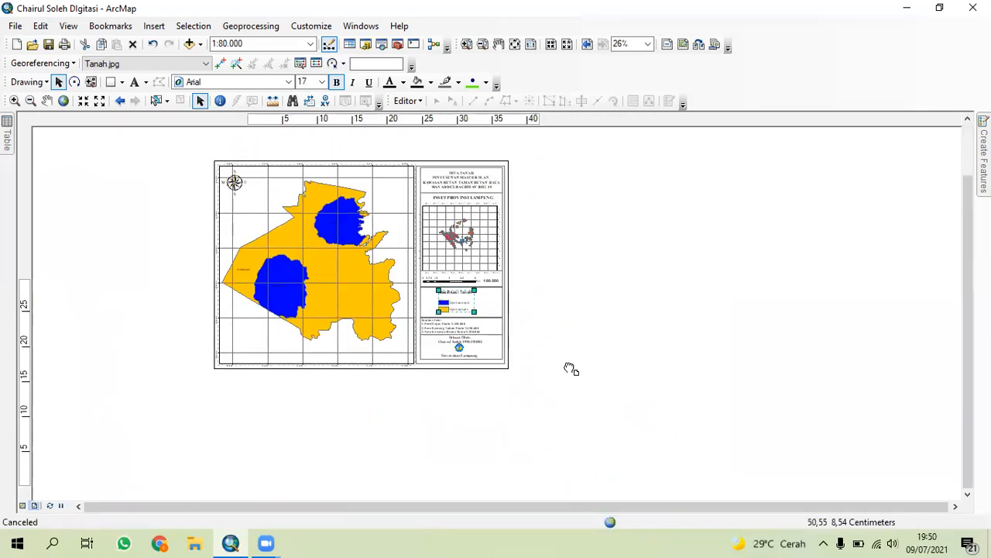
scroll(558, 344, "down", 3)
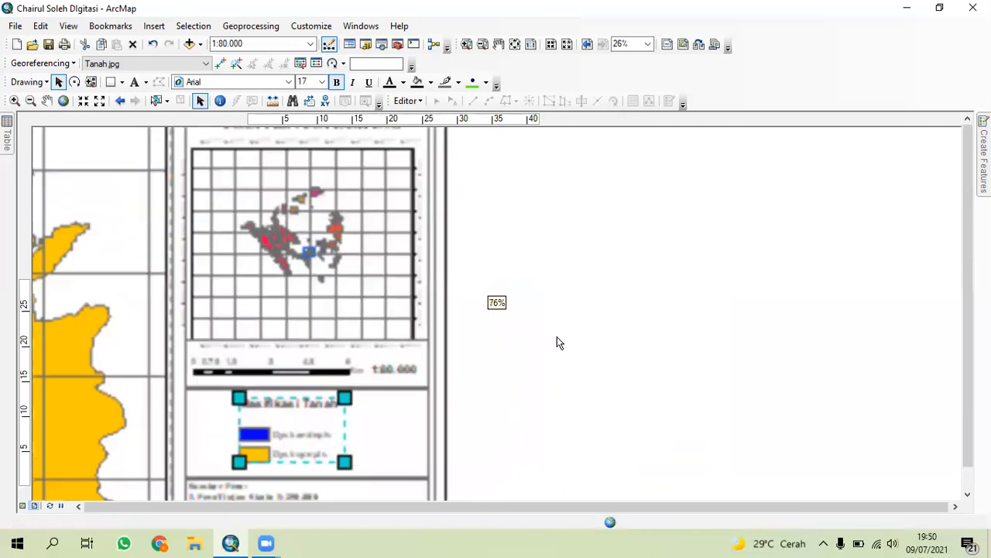
left_click_drag(522, 373, 513, 476)
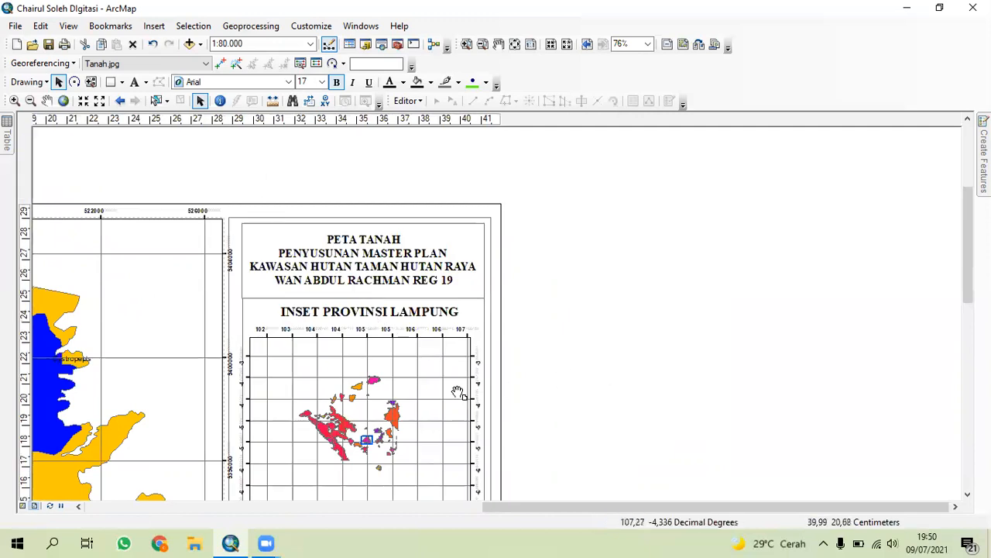
left_click_drag(449, 409, 443, 311)
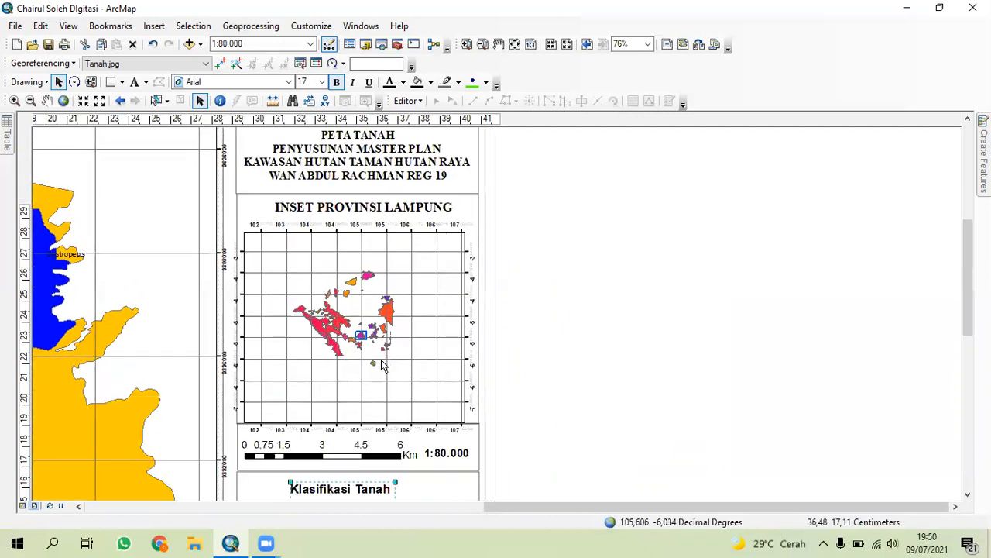
left_click_drag(383, 336, 414, 157)
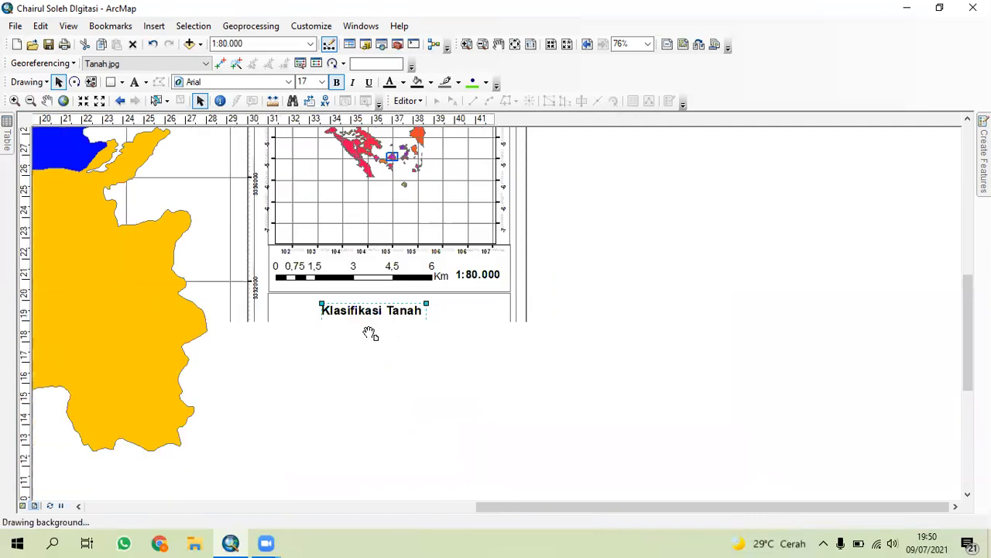
left_click_drag(380, 399, 482, 511)
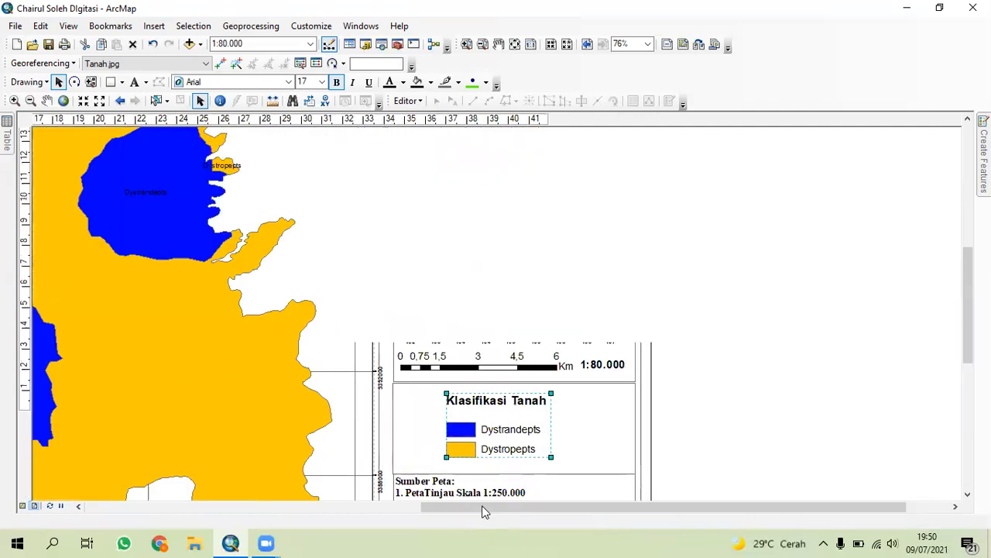
scroll(464, 402, "up", 3)
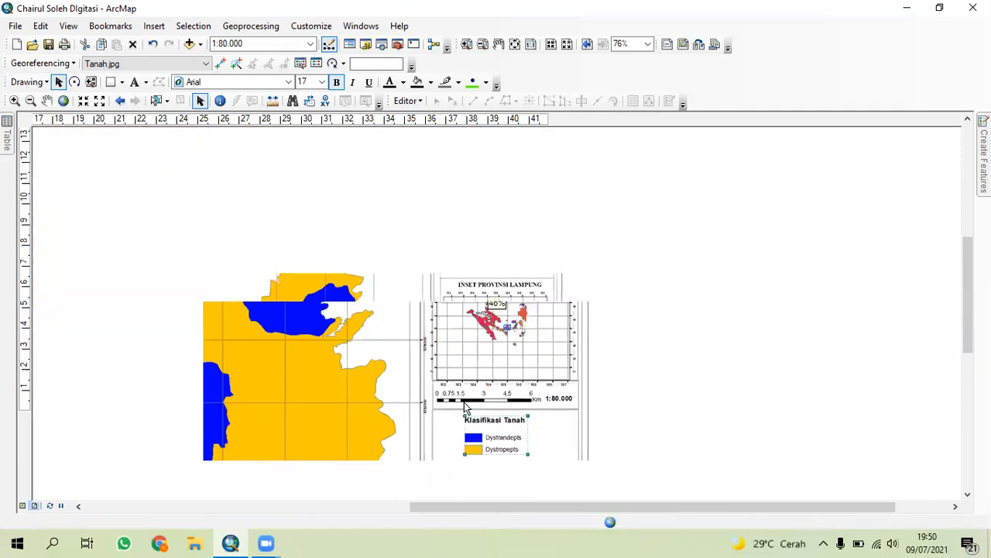
scroll(464, 402, "up", 3)
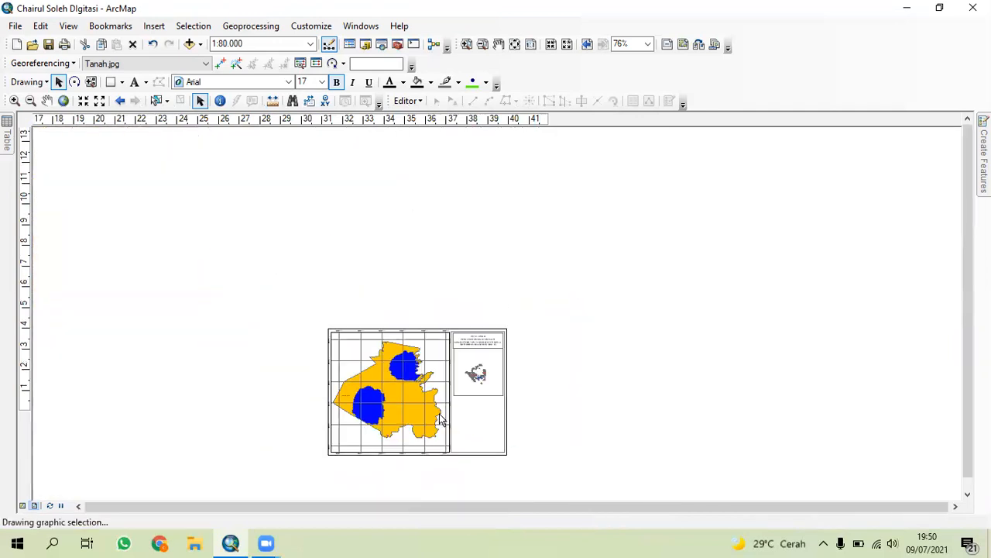
left_click(6, 141)
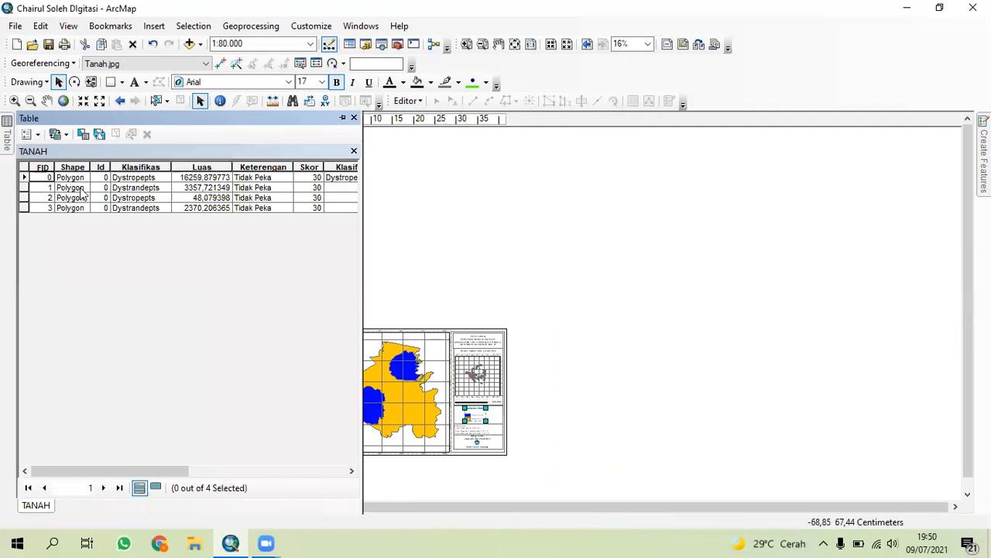
left_click(354, 119)
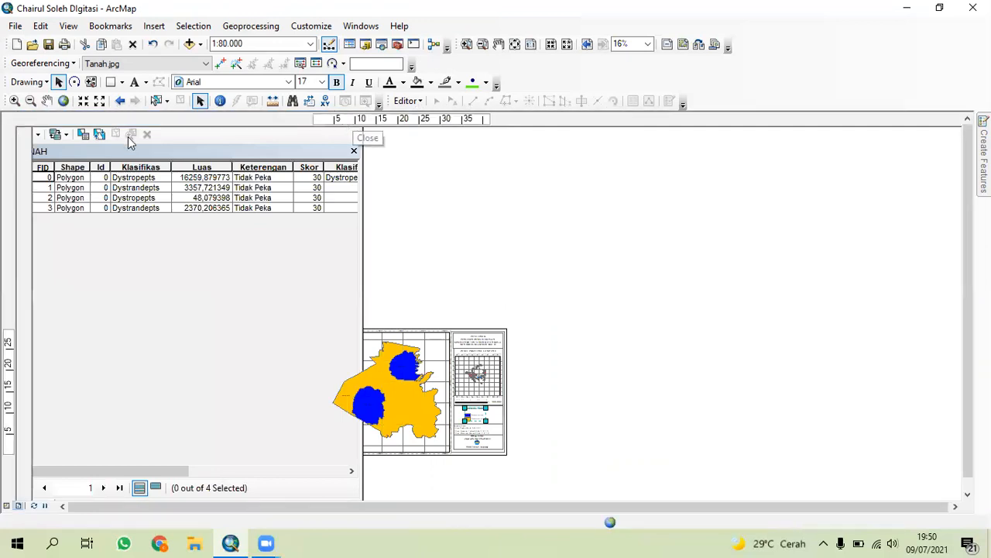
Bring the Table Of Contents window back into view beside the map layout
left_click(15, 26)
left_click(190, 217)
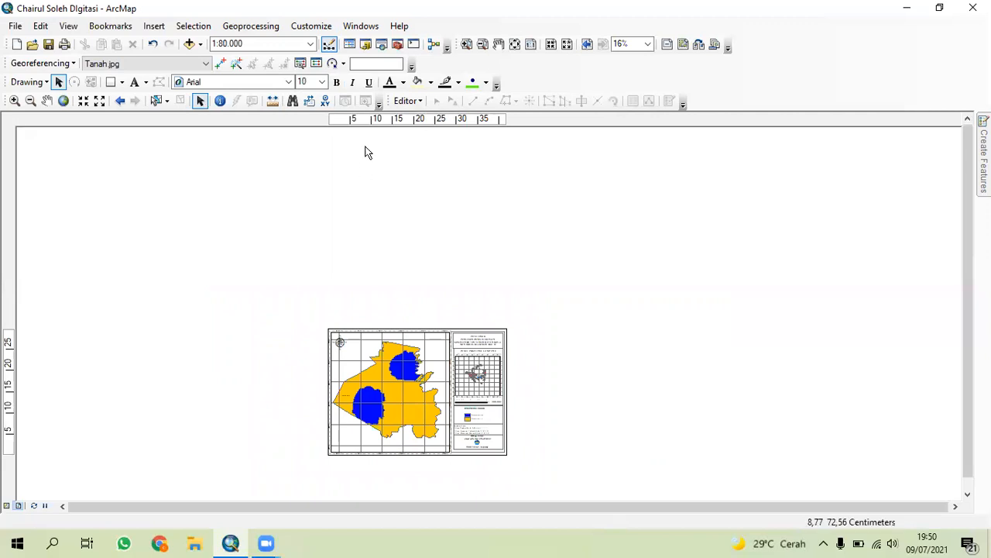
left_click(5, 364)
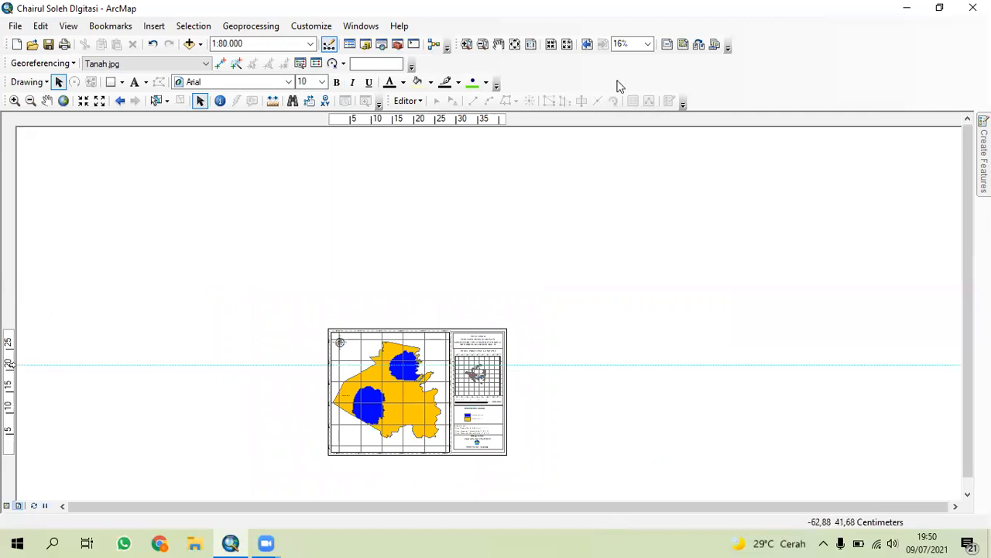
left_click(348, 30)
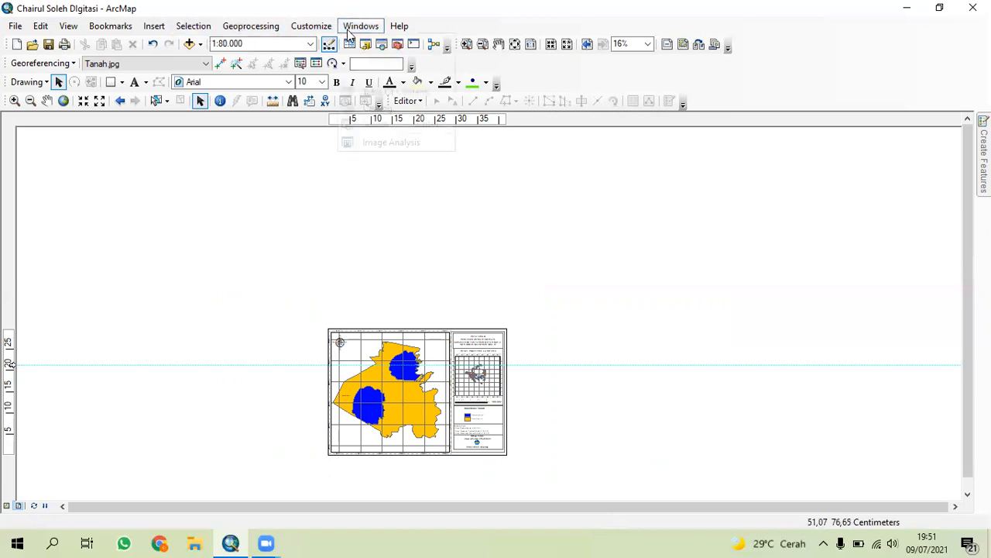
left_click(368, 92)
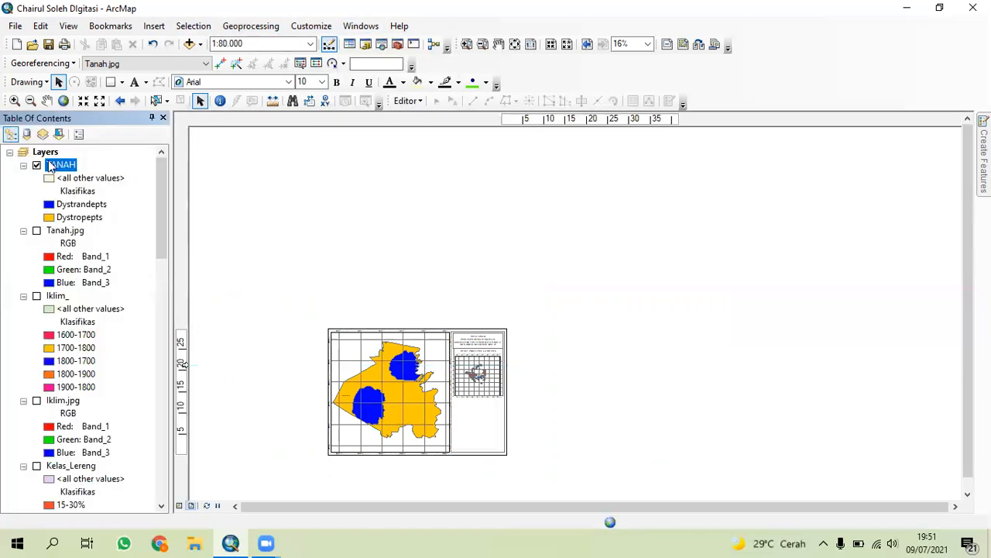
Remove the TANAH layer and the Tanah.jpg raster from the upper end of the layer list
right_click(49, 166)
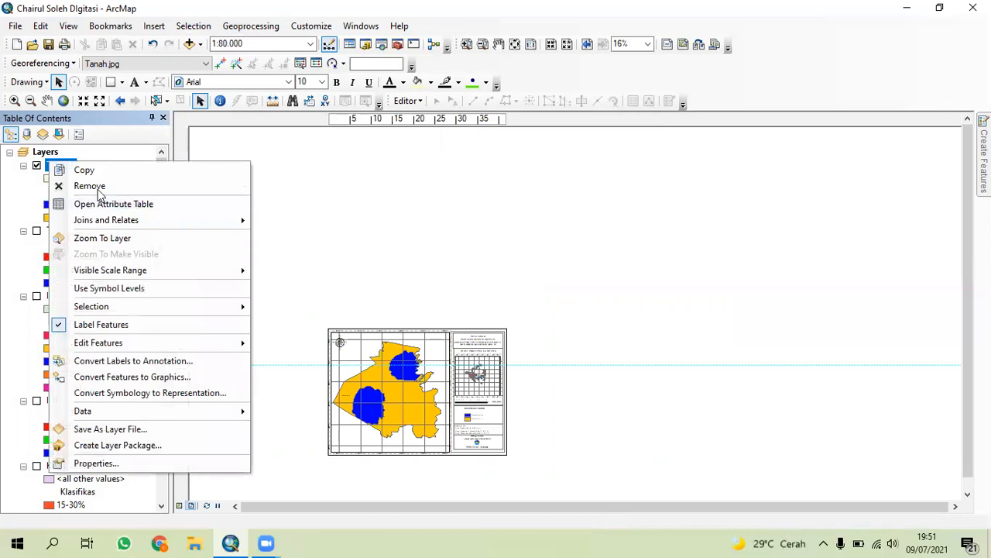
left_click(98, 191)
right_click(78, 170)
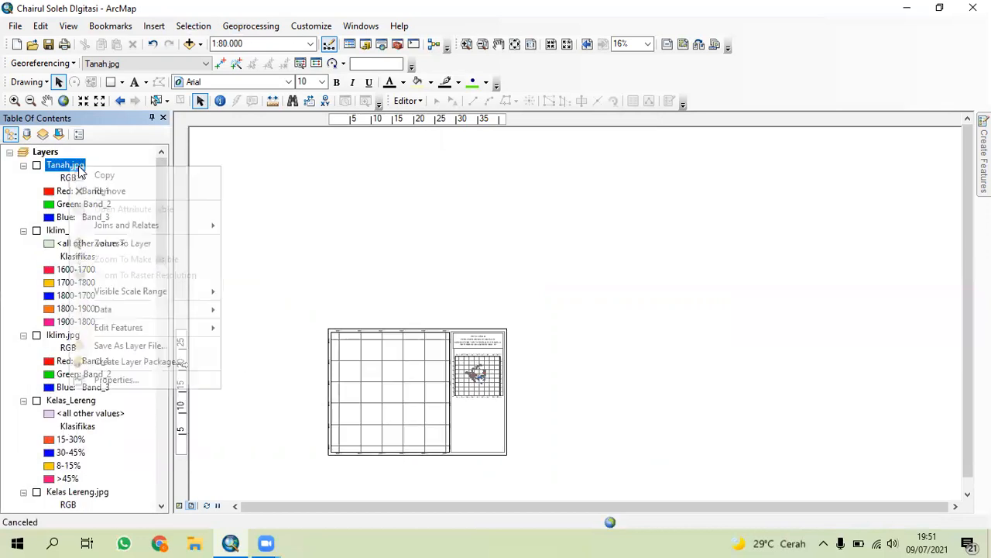
left_click(101, 192)
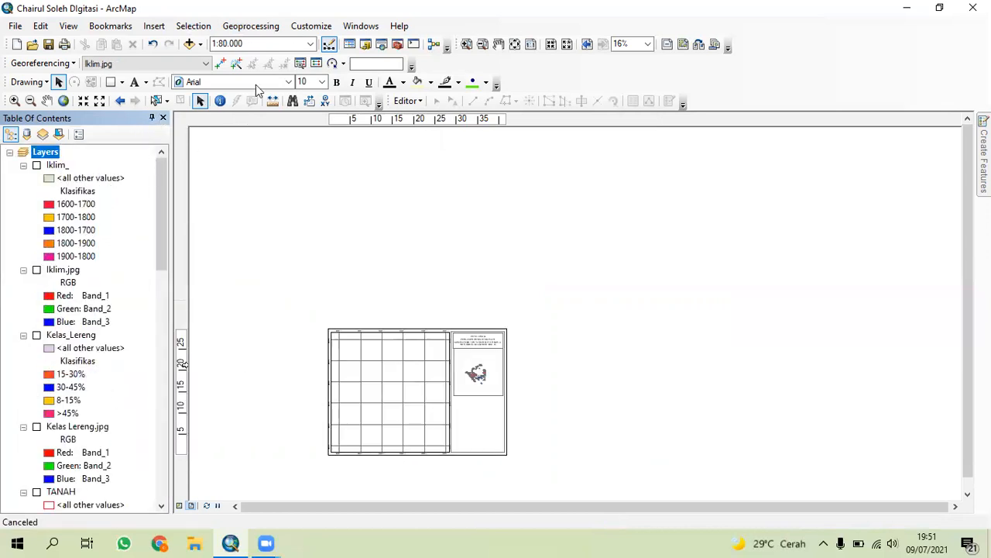
Switch to data view and add Kelas Lereng.jpg from the Digitasi folder in D:\Semester 4\Pemetaan dan SIG, accepting its missing spatial reference
left_click(182, 505)
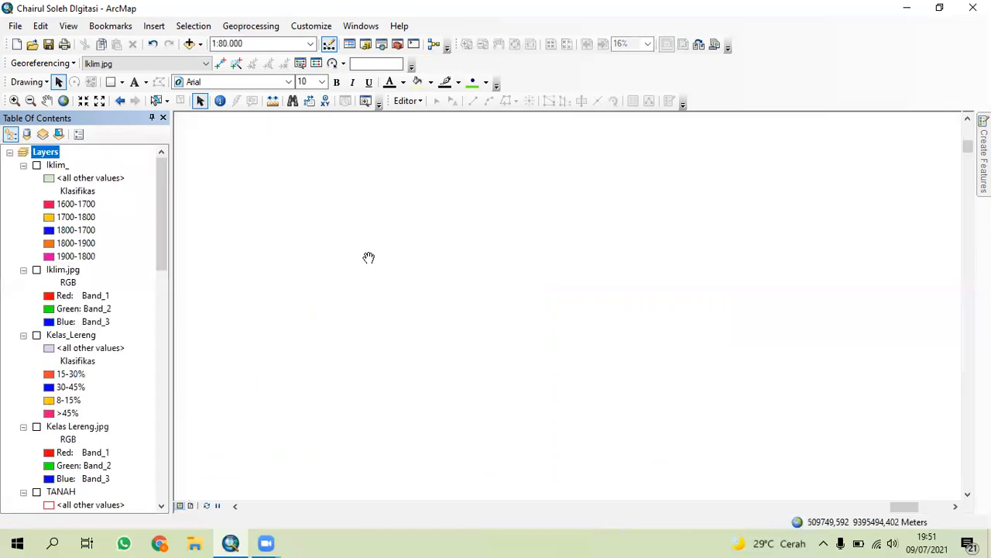
left_click(189, 43)
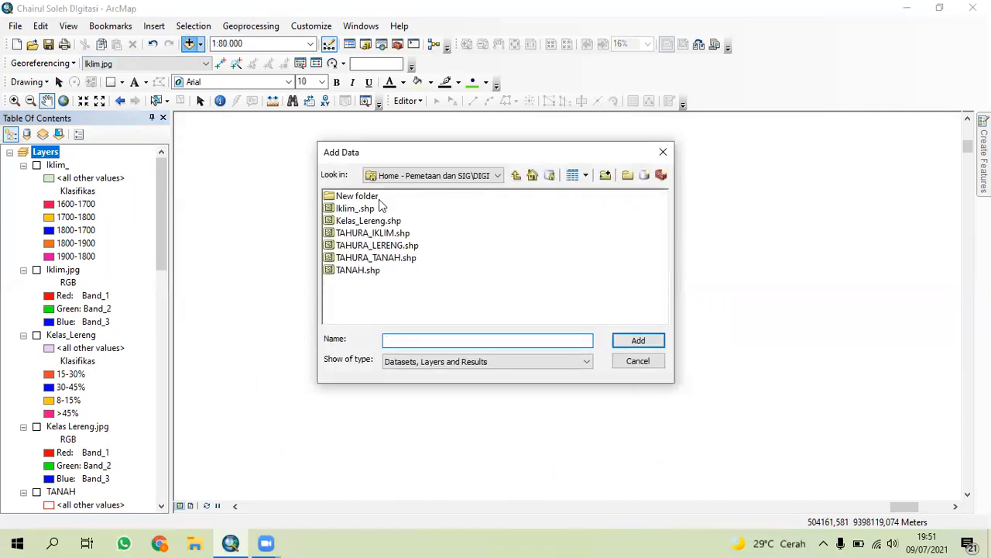
left_click(517, 175)
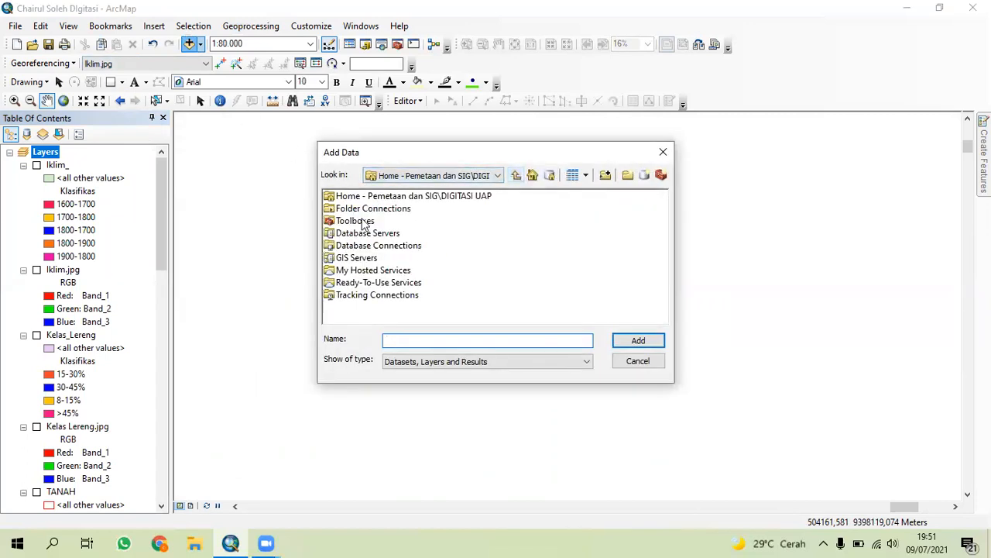
left_click(473, 176)
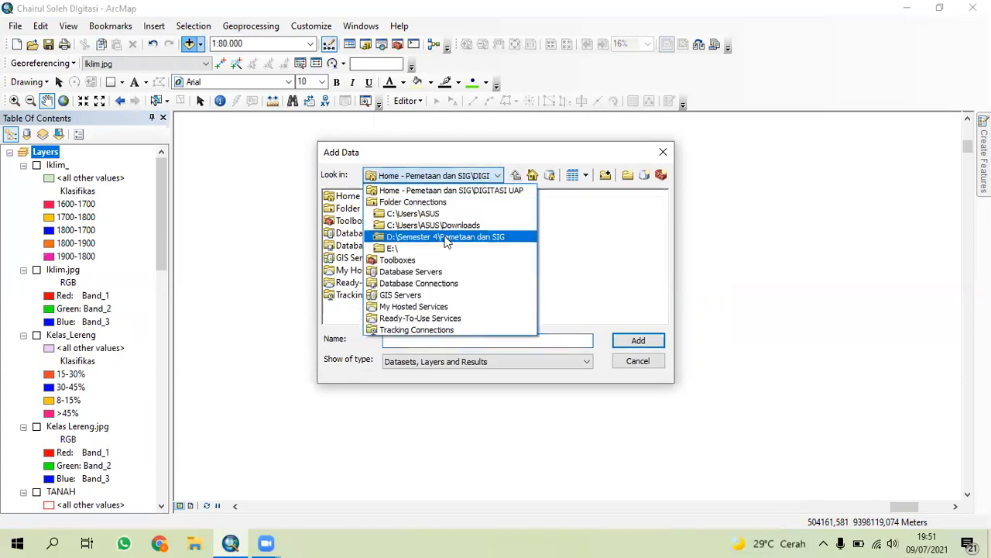
left_click(440, 240)
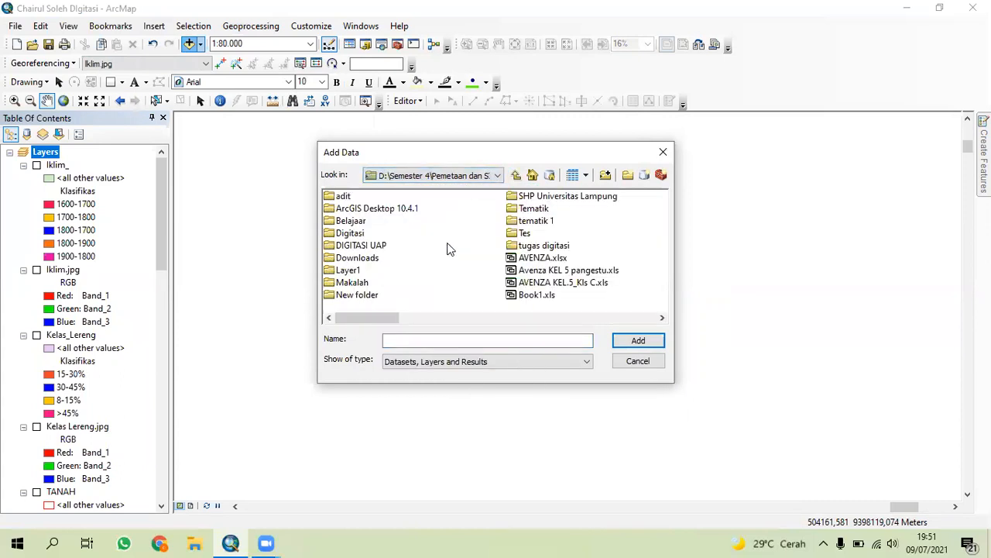
double_click(355, 235)
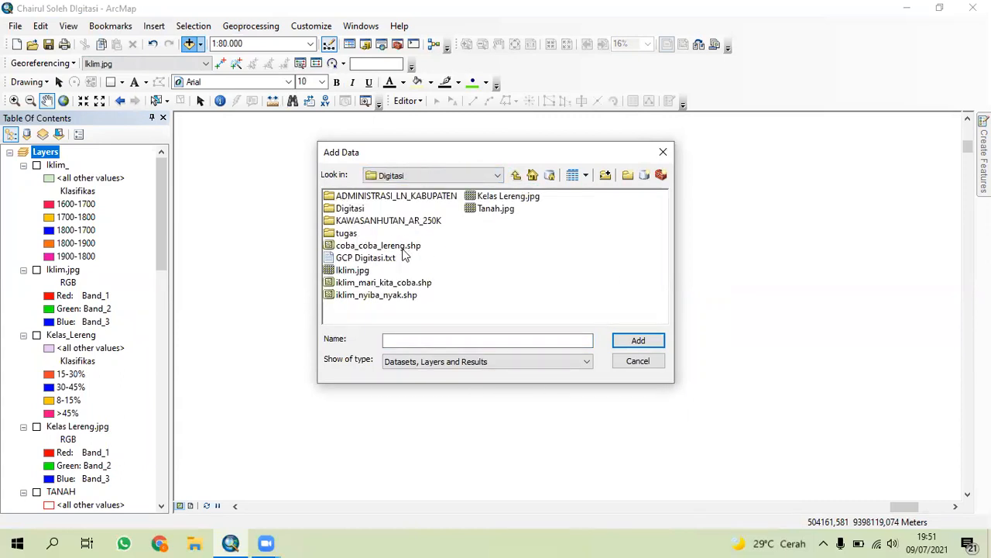
left_click(485, 199)
left_click(626, 339)
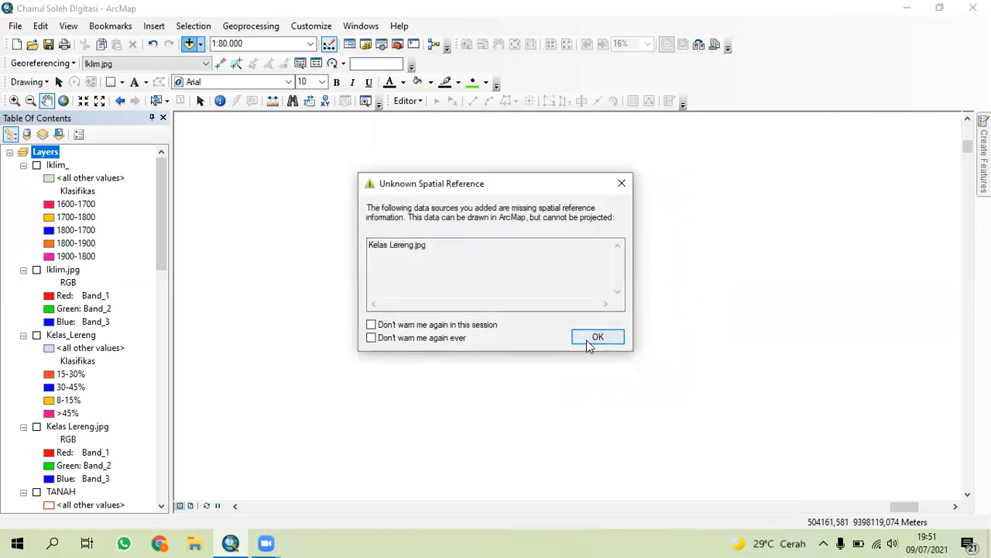
left_click(597, 338)
Make Kelas Lereng.jpg the georeferencing target and move its layer to the top of the layer order
left_click(171, 67)
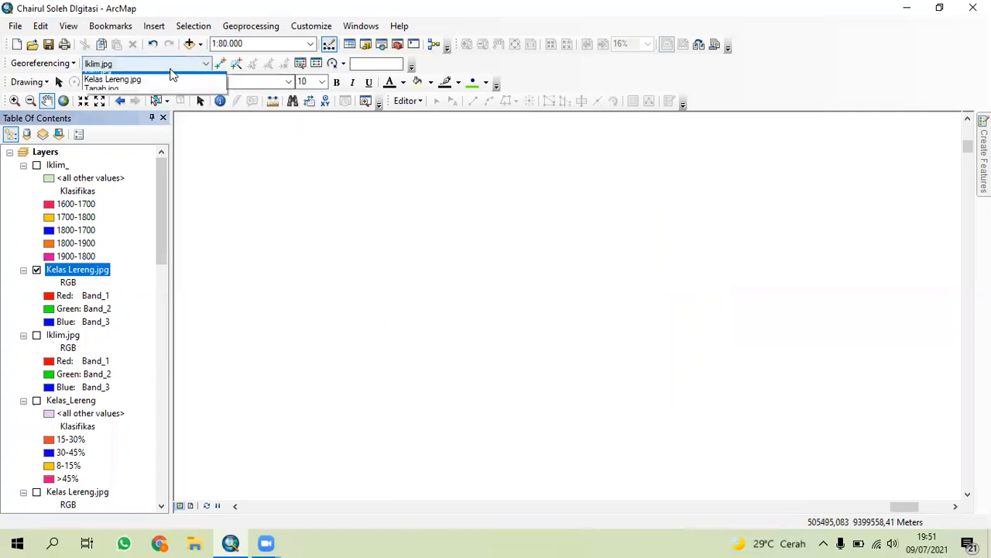
left_click(179, 78)
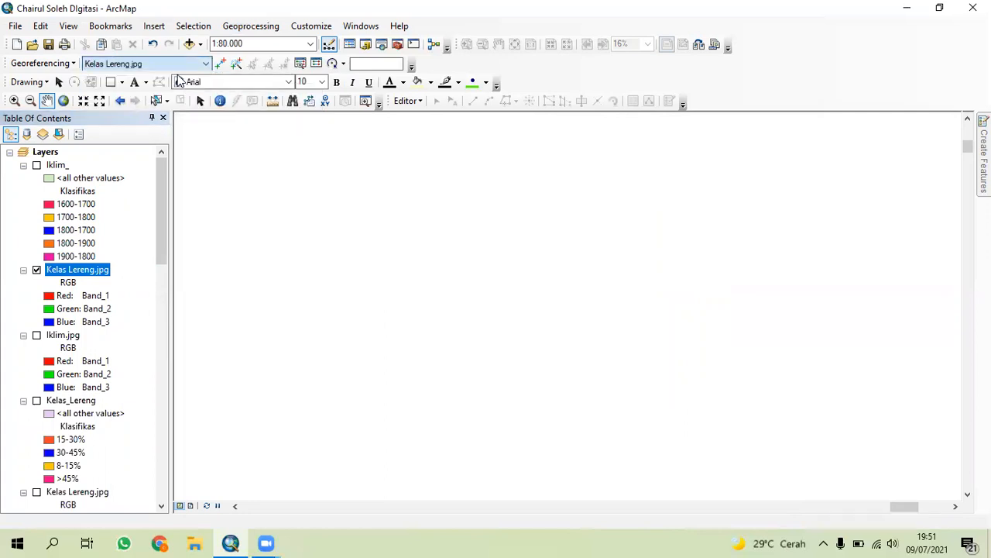
left_click_drag(83, 229, 85, 159)
right_click(88, 168)
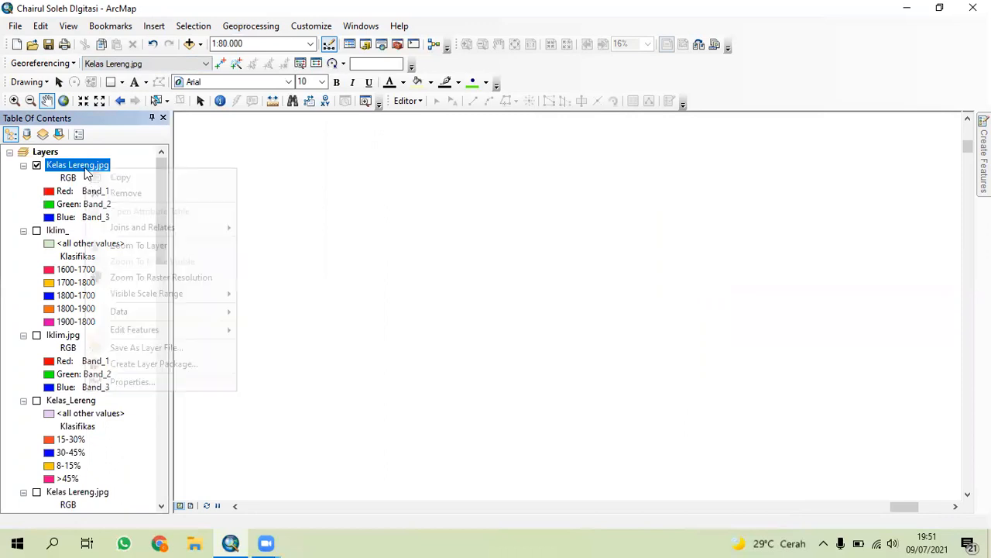
left_click(160, 246)
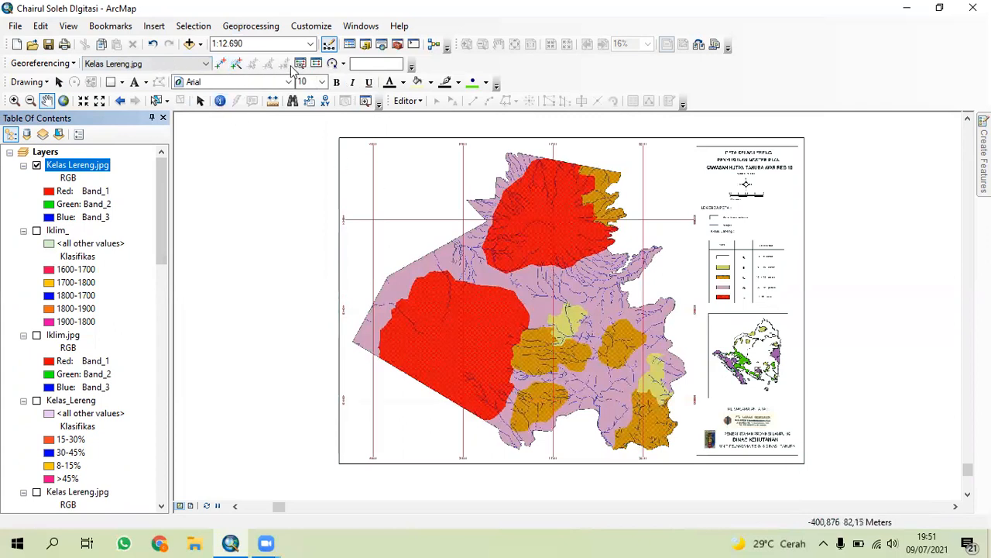
Georeference the Kelas Lereng.jpg map by loading its control points from the GCP Digitasi text file
left_click(316, 63)
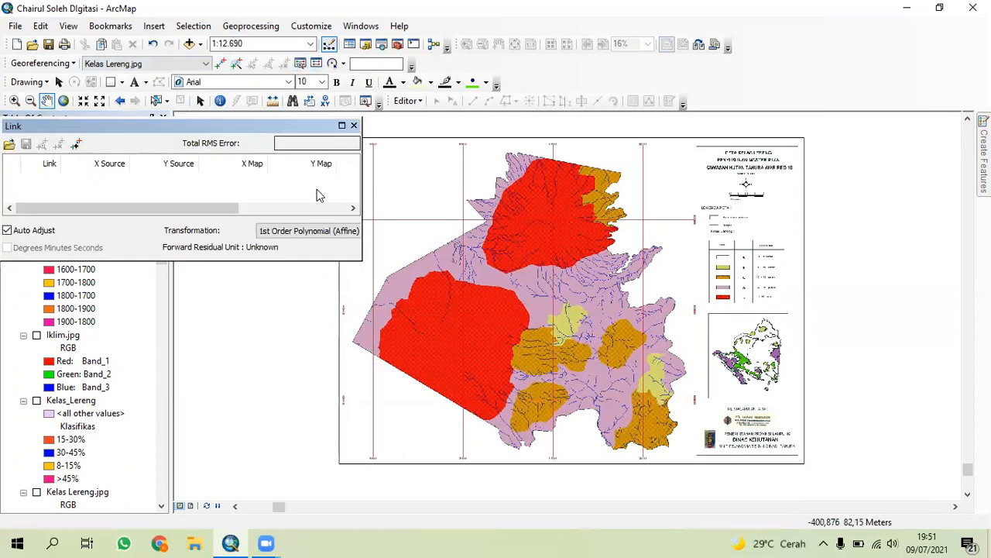
left_click(9, 144)
left_click(124, 109)
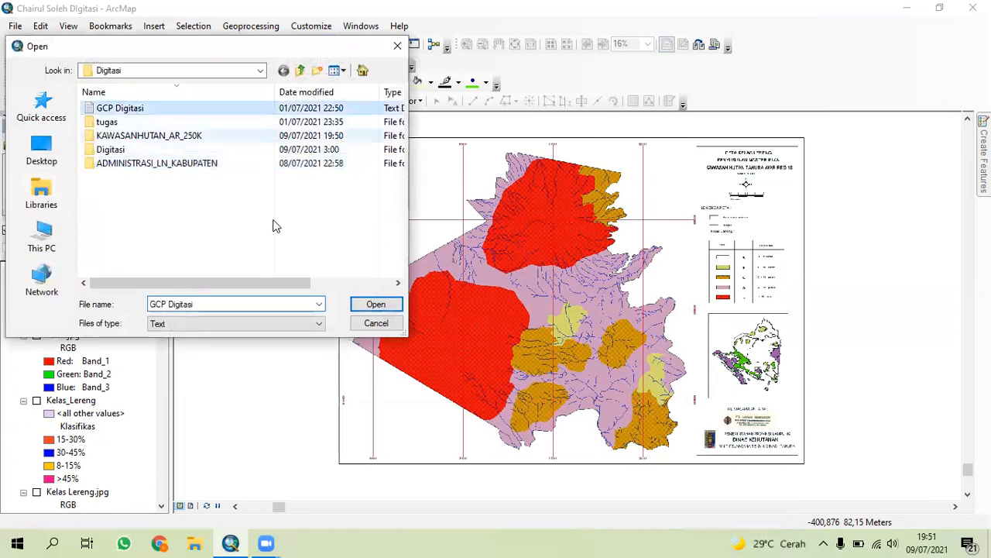
left_click(371, 304)
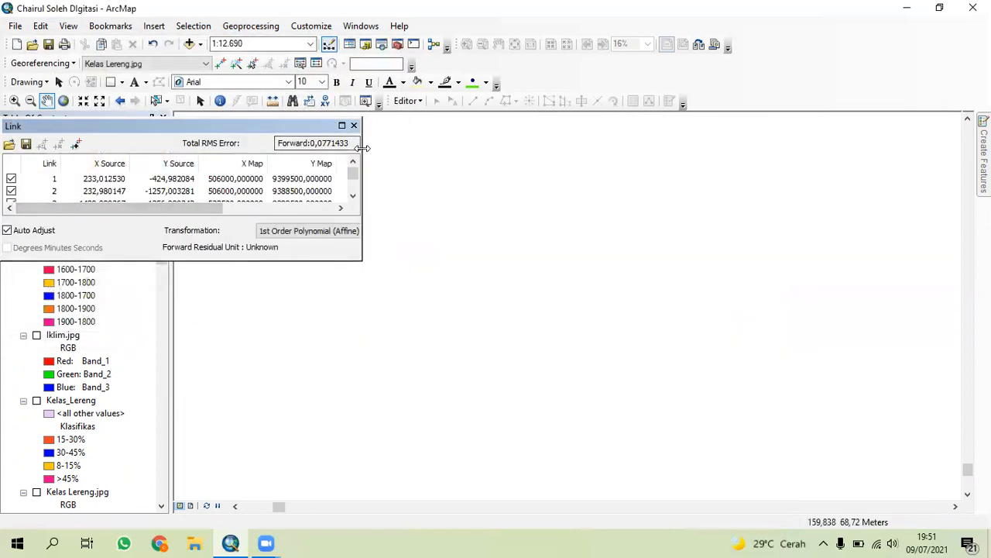
left_click(354, 126)
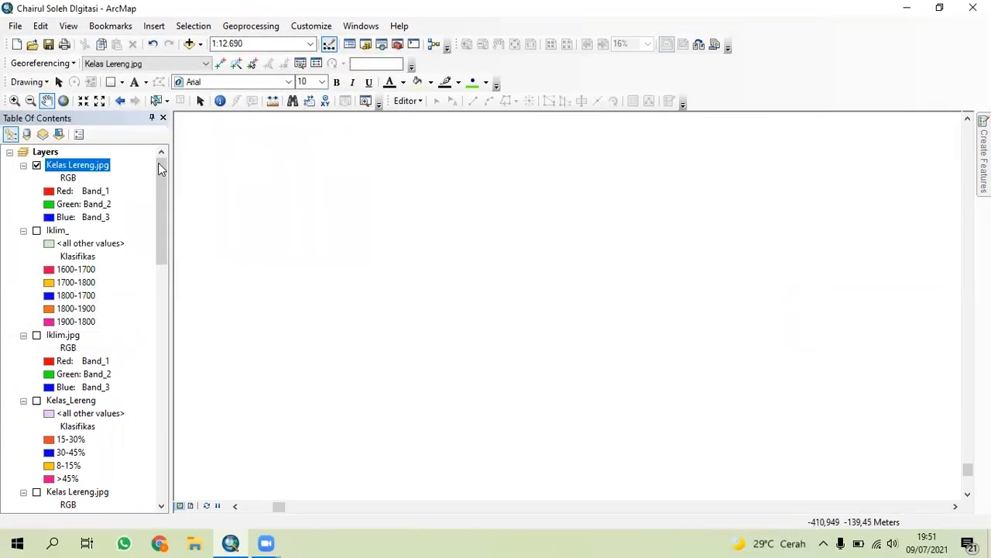
right_click(99, 164)
left_click(182, 242)
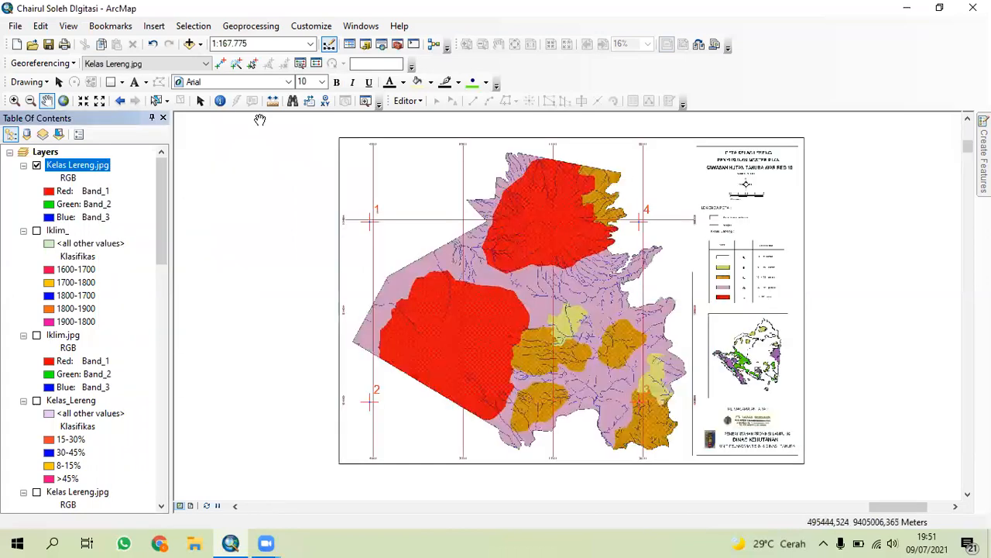
Add the Kelas_Lereng.shp shapefile from the DIGITASI UAP folder over the georeferenced slope map
left_click_drag(521, 312, 366, 286)
left_click(189, 44)
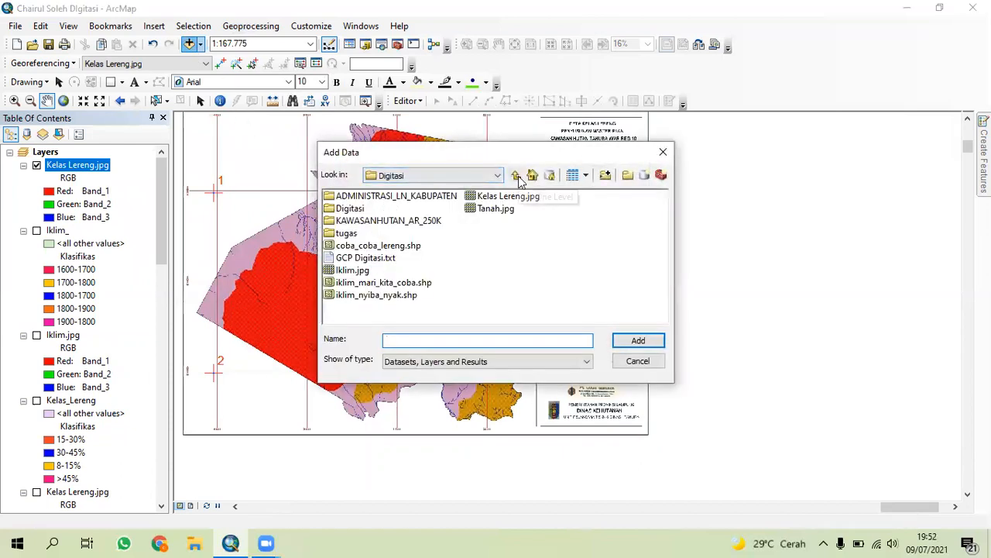
left_click(516, 175)
double_click(361, 245)
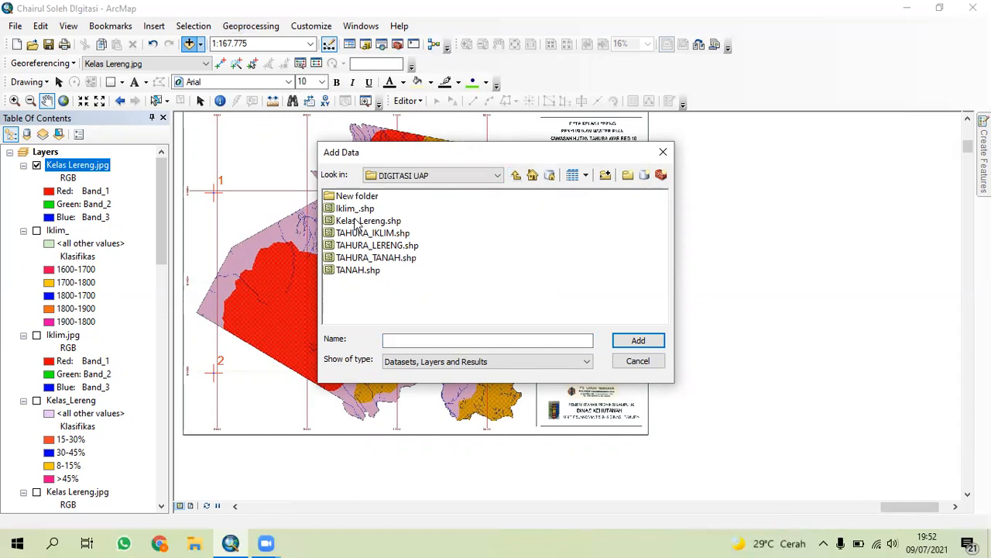
left_click(360, 223)
left_click(626, 339)
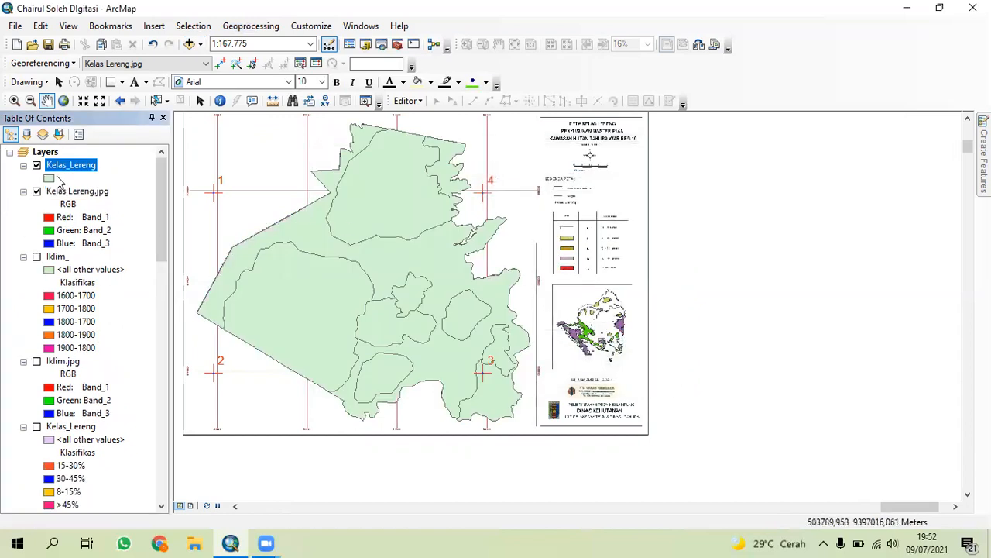
right_click(64, 167)
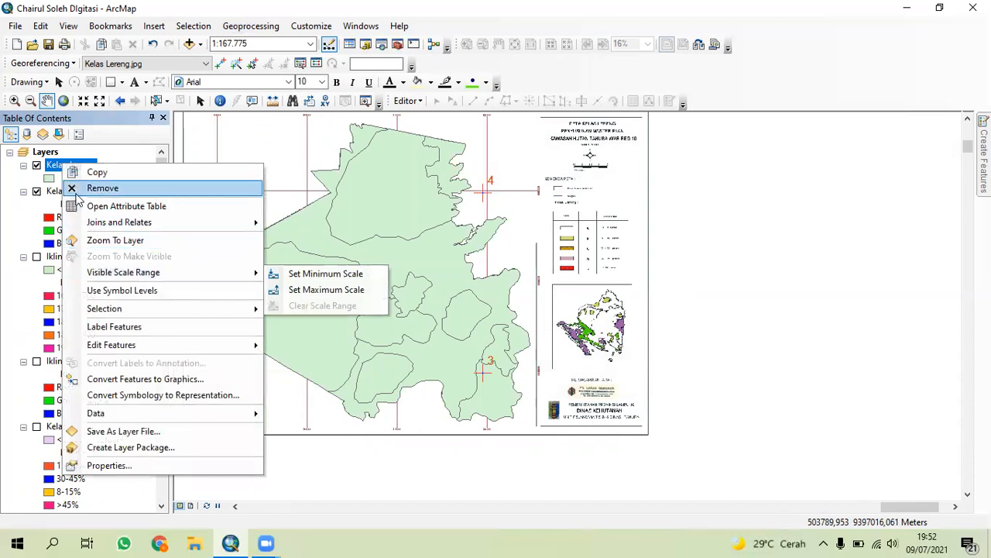
left_click(180, 138)
Change the new Kelas_Lereng layer's symbol to Hollow with a red outline of width 1
left_click_drag(573, 329, 302, 217)
left_click_drag(474, 317, 405, 279)
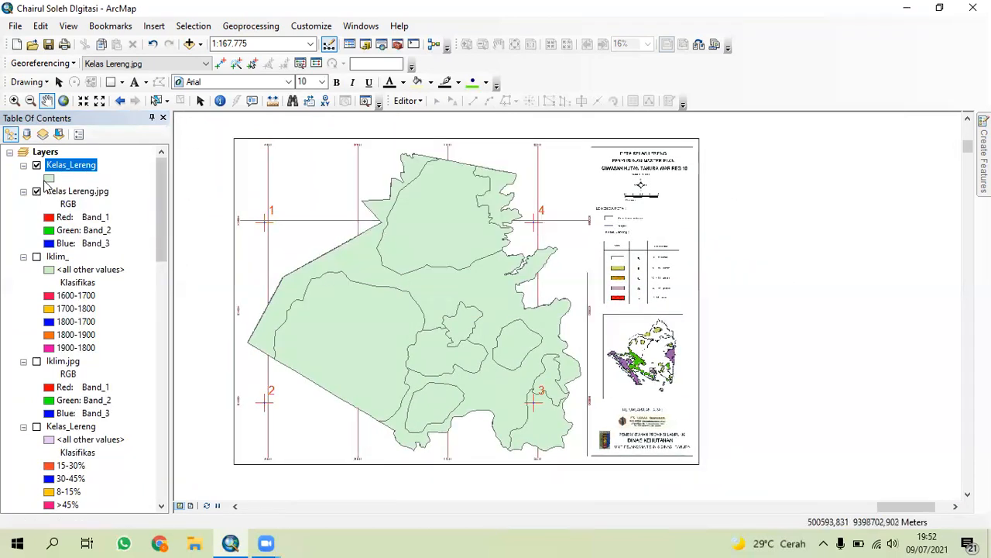
left_click(51, 179)
left_click(350, 243)
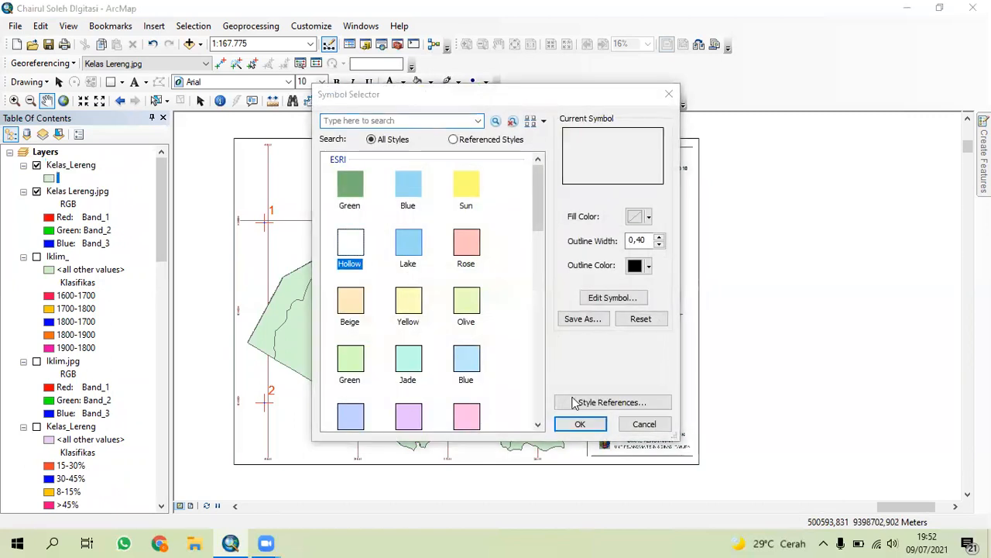
double_click(654, 241)
type("1")
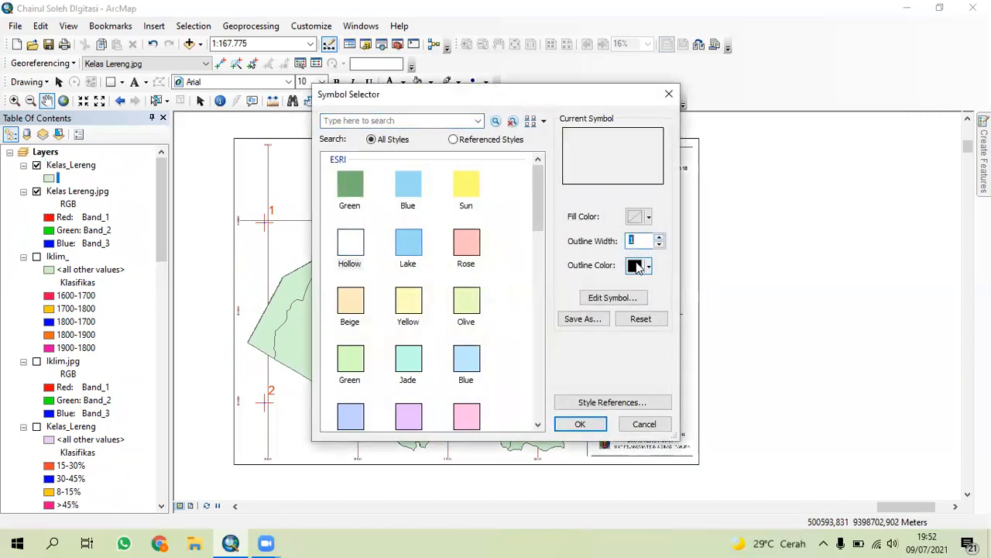
left_click(649, 266)
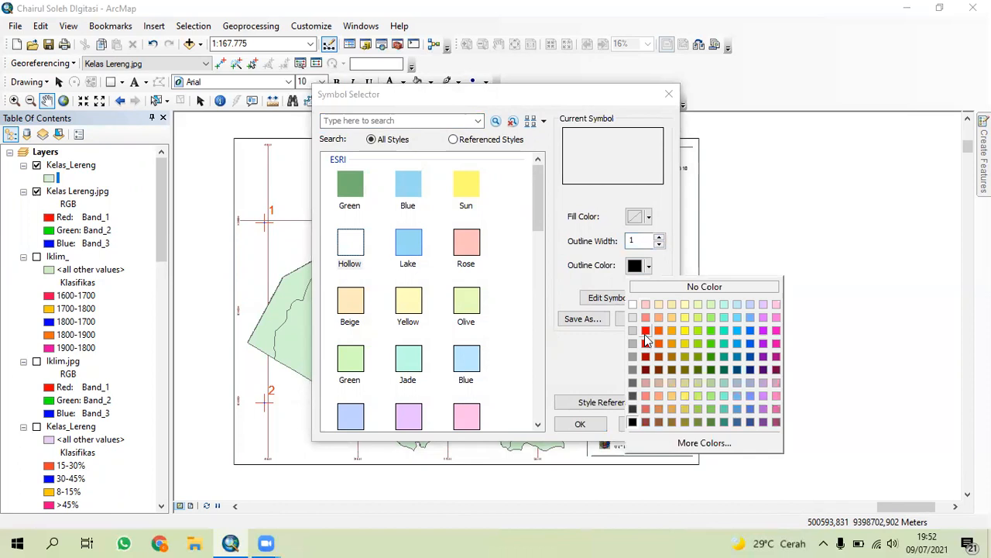
left_click(646, 330)
left_click(579, 425)
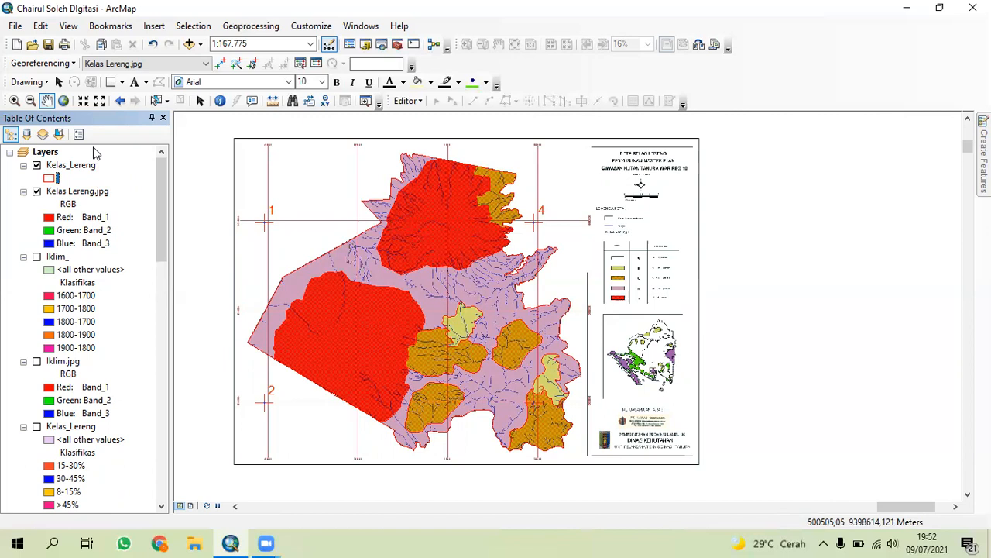
Open the attribute table of the new Kelas_Lereng layer to examine its slope classification fields
left_click(81, 167)
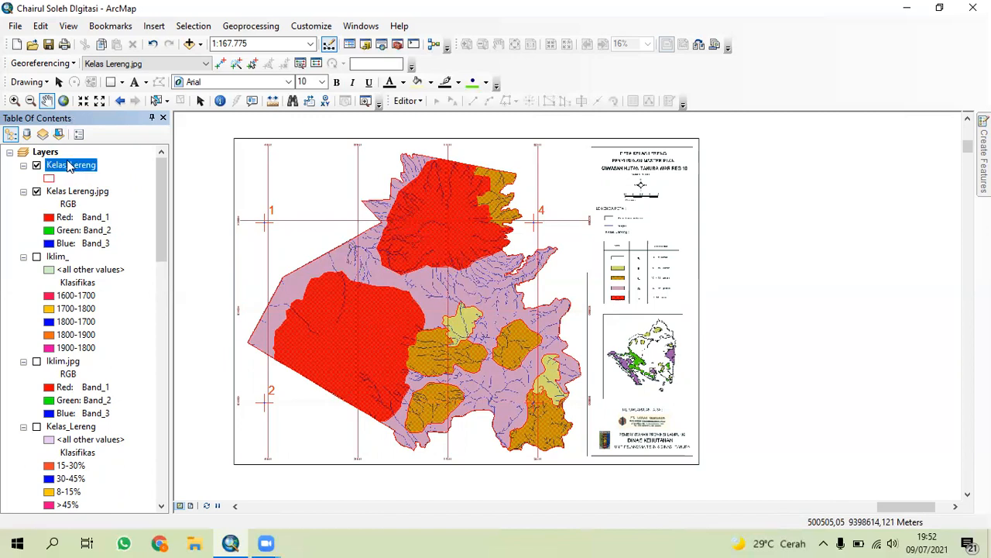
right_click(68, 163)
mouse_move(158, 221)
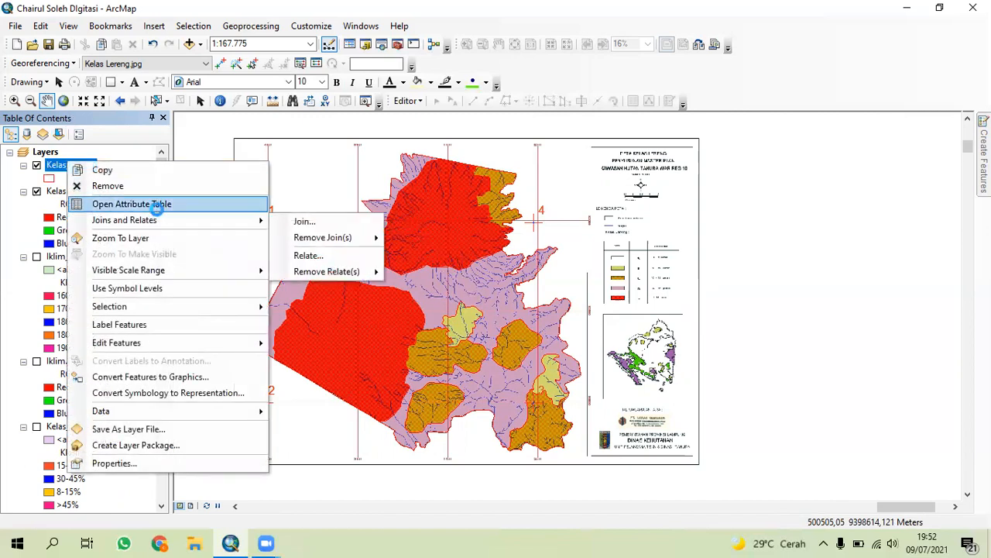
left_click(156, 204)
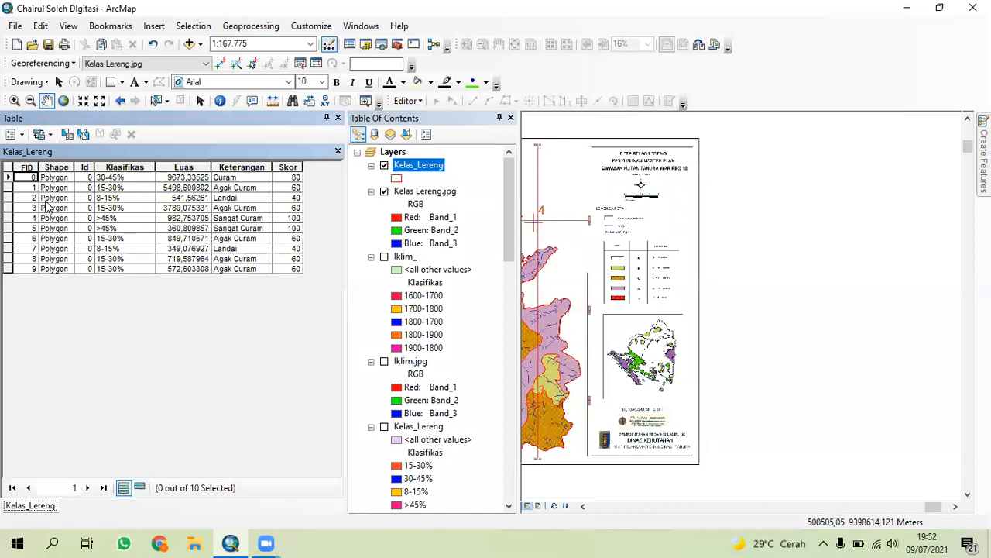
Review the Klasifikas, Luas, Keterangan and Skor fields in the Kelas_Lereng attribute table, and close the table
left_click(136, 165)
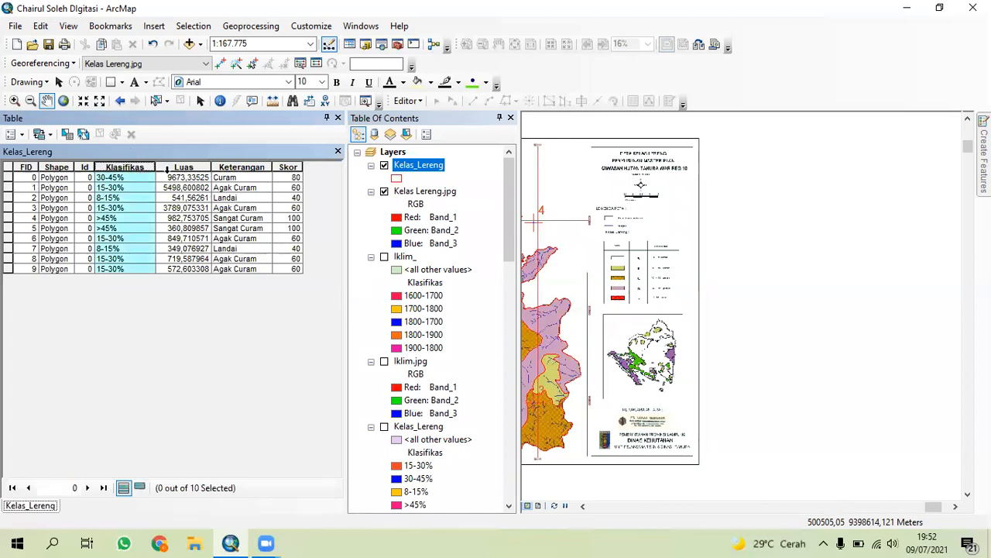
left_click(167, 169)
left_click(232, 169)
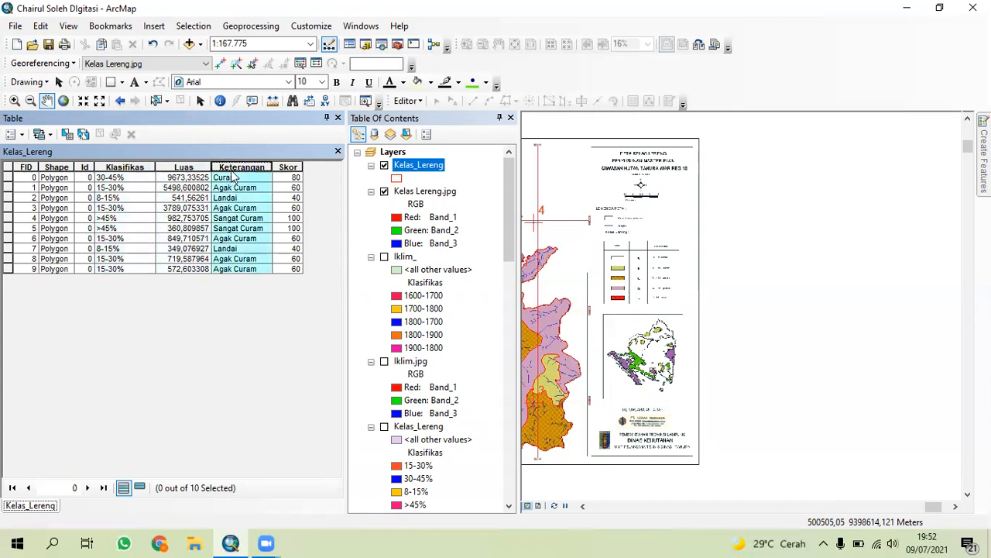
left_click(284, 168)
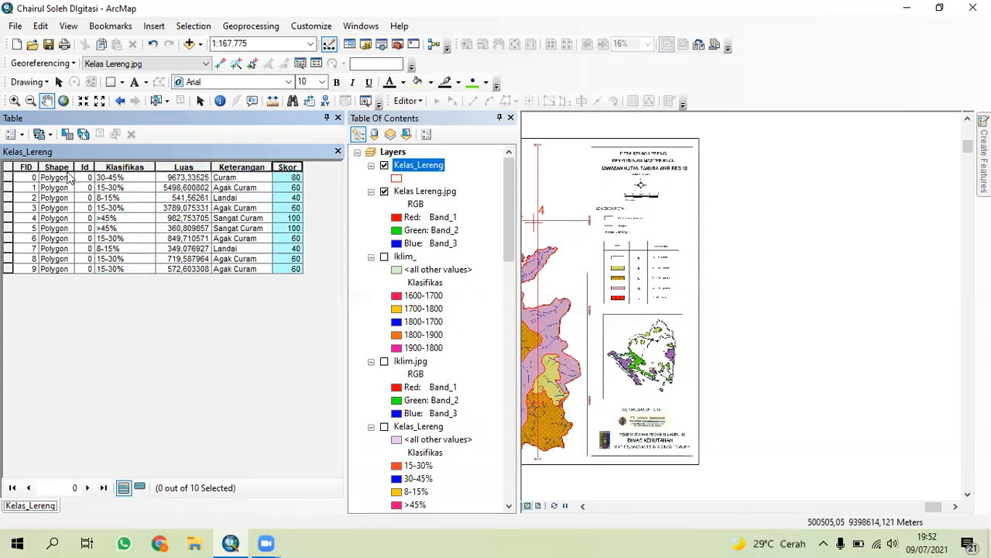
left_click(132, 179)
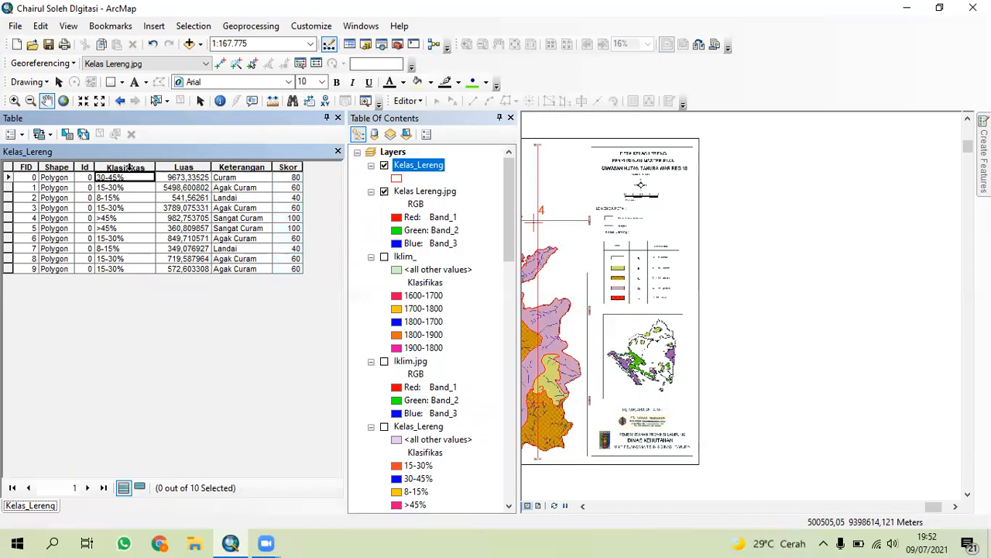
left_click(131, 168)
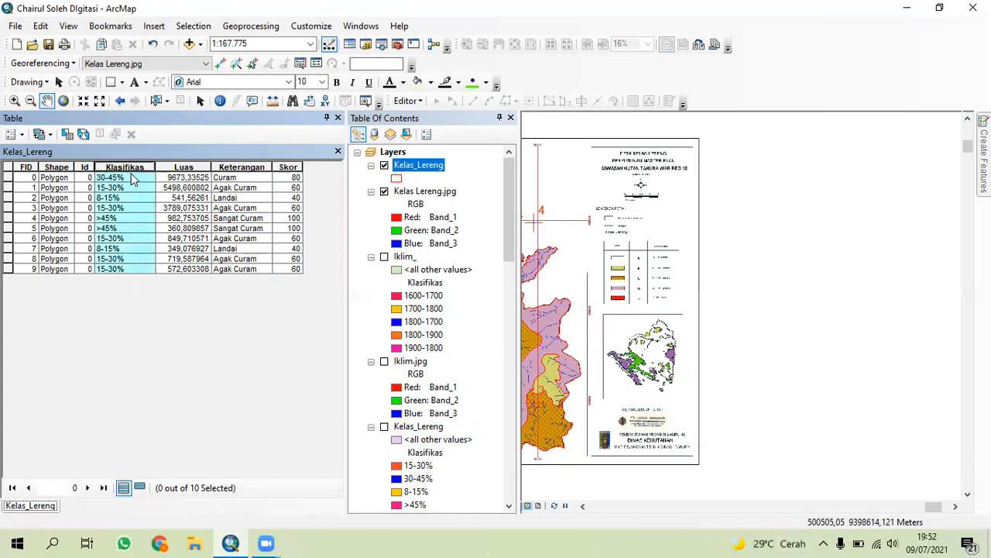
left_click(183, 168)
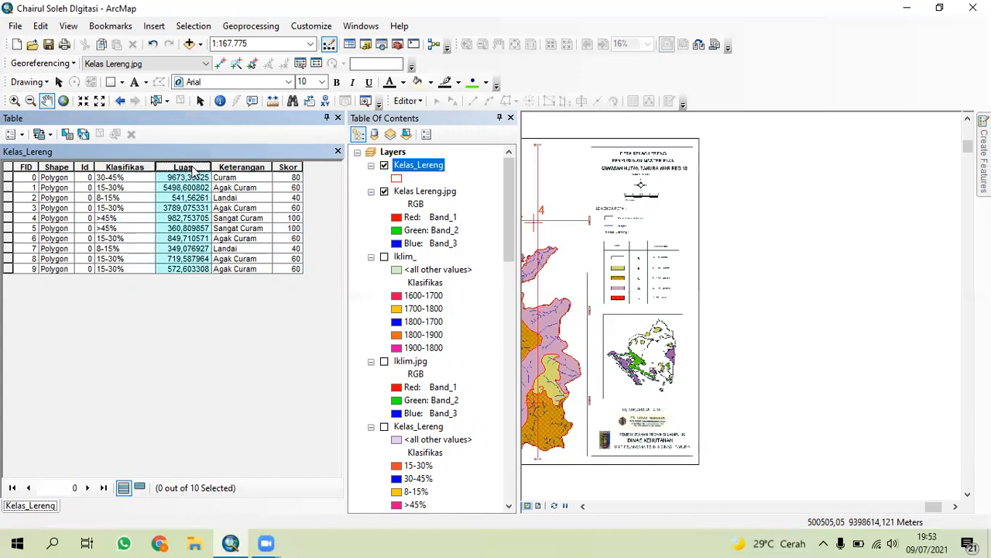
left_click(239, 168)
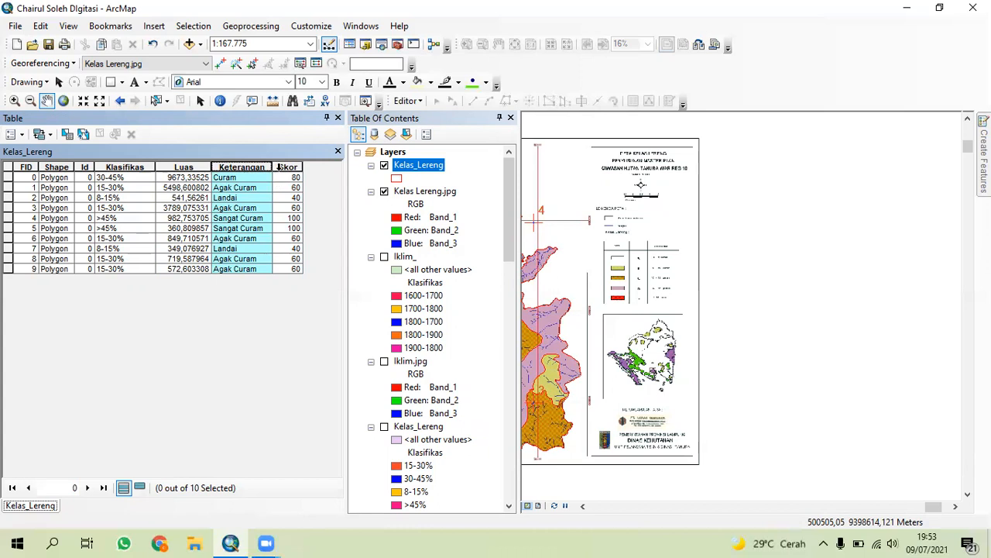
left_click(283, 168)
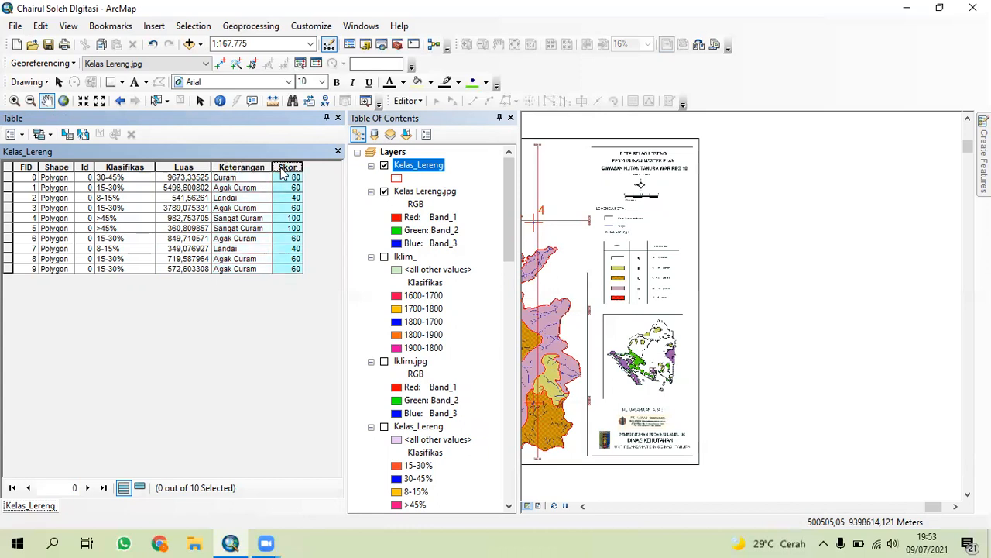
left_click(338, 150)
Symbolize the top Kelas_Lereng layer by unique values of the Klasifikas field, adding all its values
right_click(87, 172)
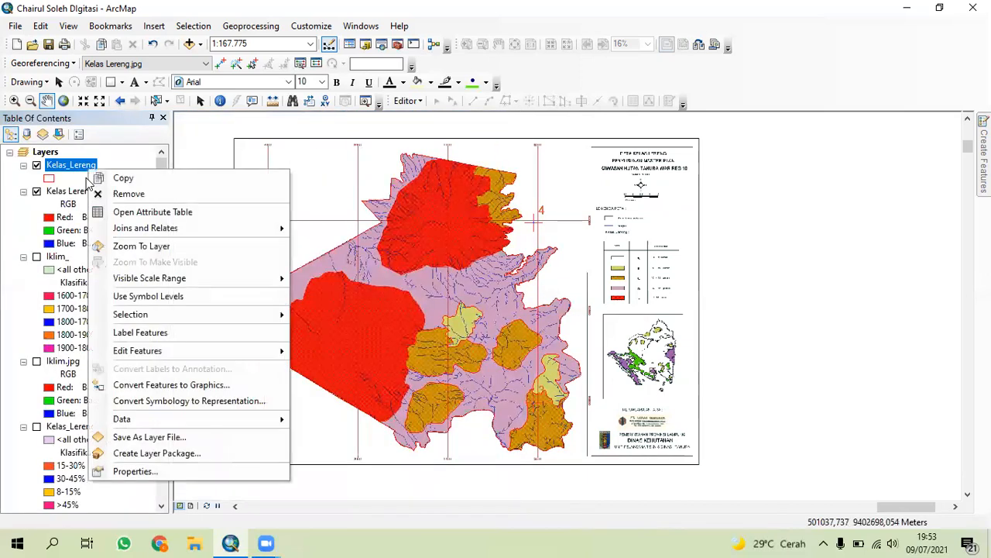
left_click(157, 468)
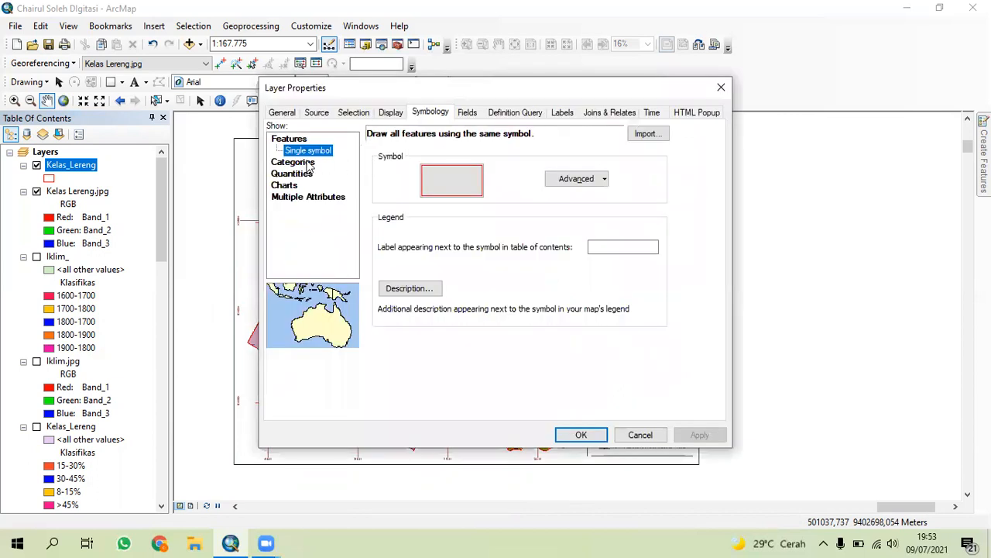
left_click(299, 162)
left_click(441, 164)
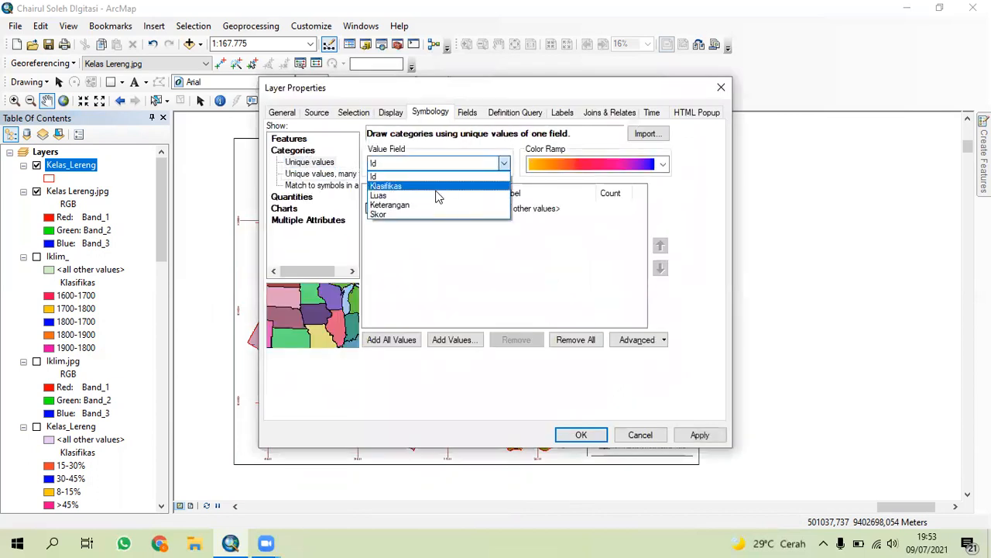
left_click(434, 186)
left_click(391, 340)
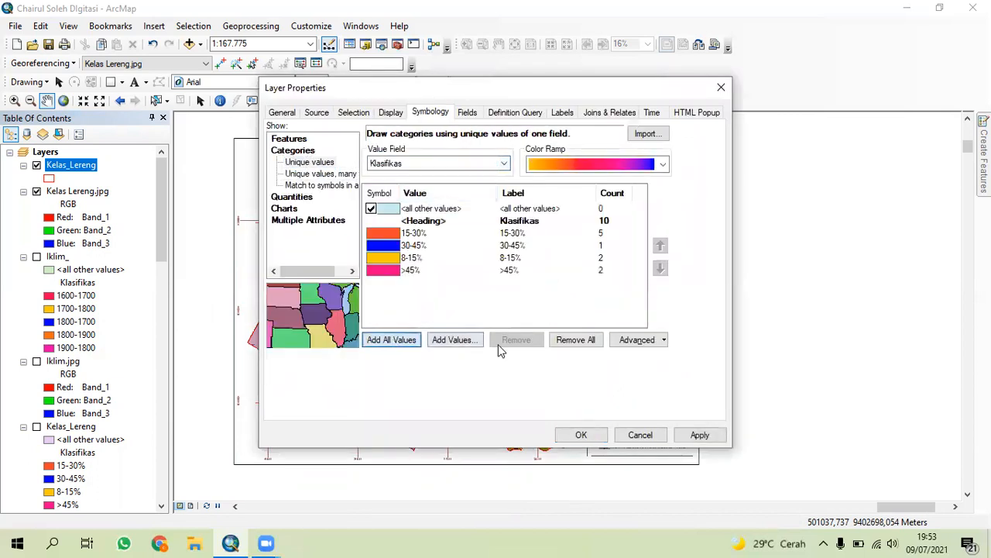
left_click(581, 434)
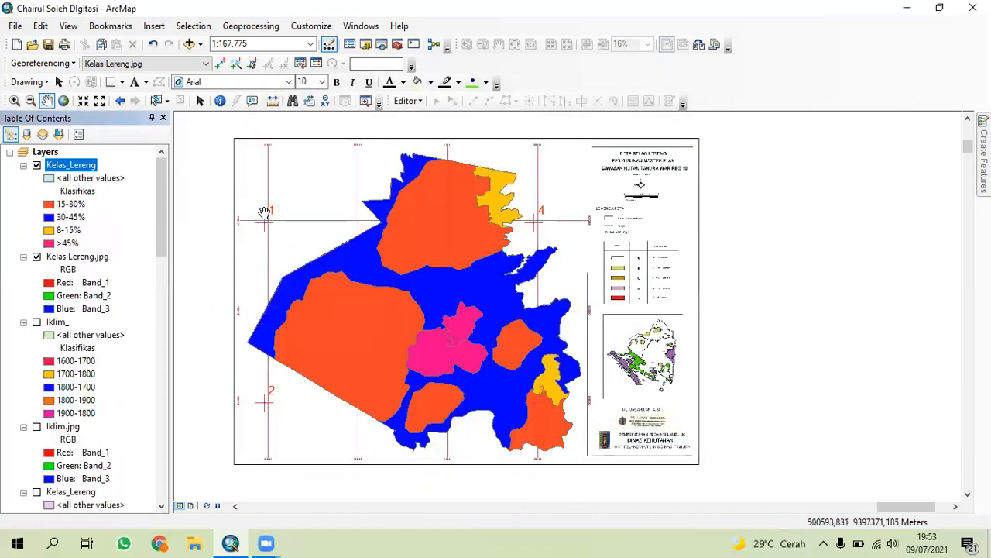
Set up Kelas_Lereng labels from the Klasifikas field with an adjusted text size, and show them on the map
right_click(59, 165)
left_click(191, 465)
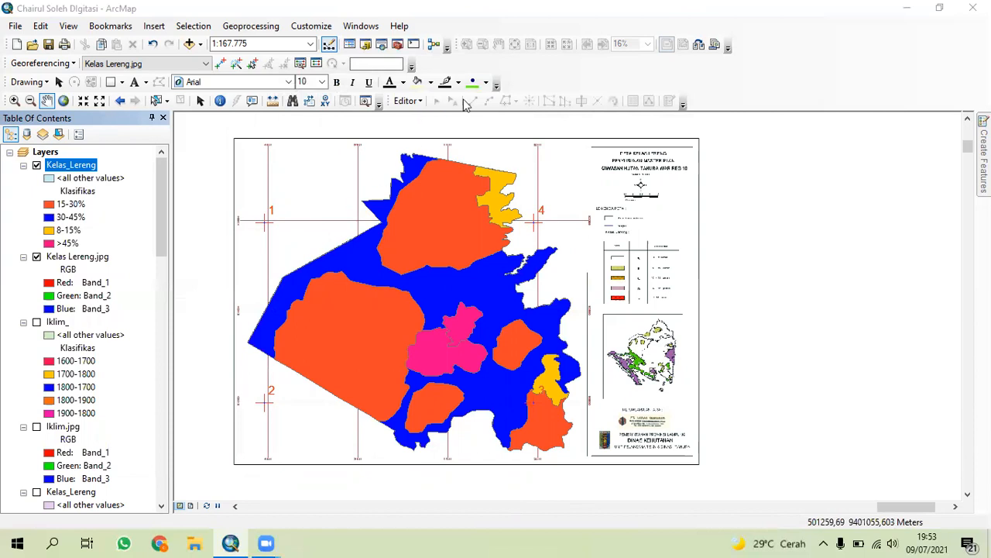
left_click(563, 113)
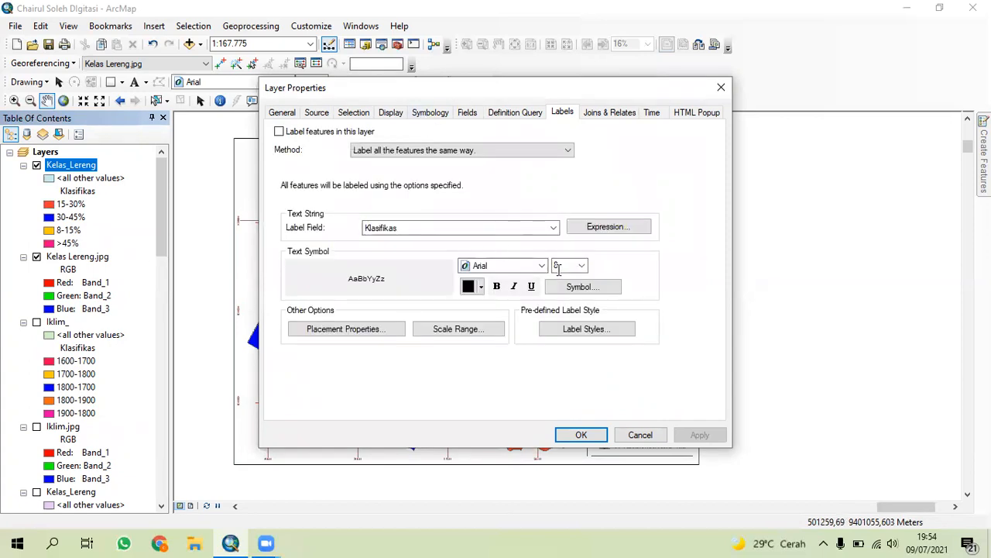
left_click(496, 227)
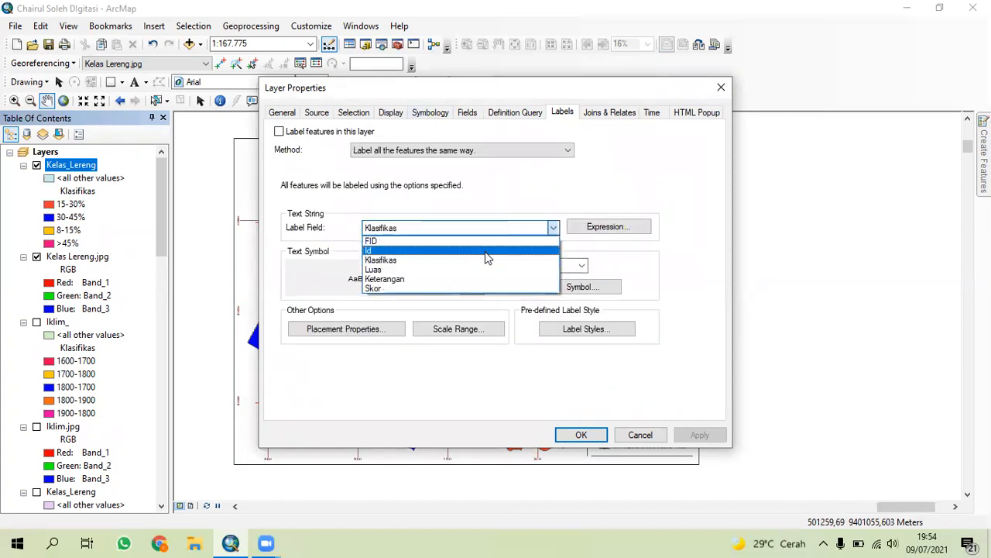
left_click(485, 254)
left_click(582, 265)
left_click(564, 298)
left_click(581, 435)
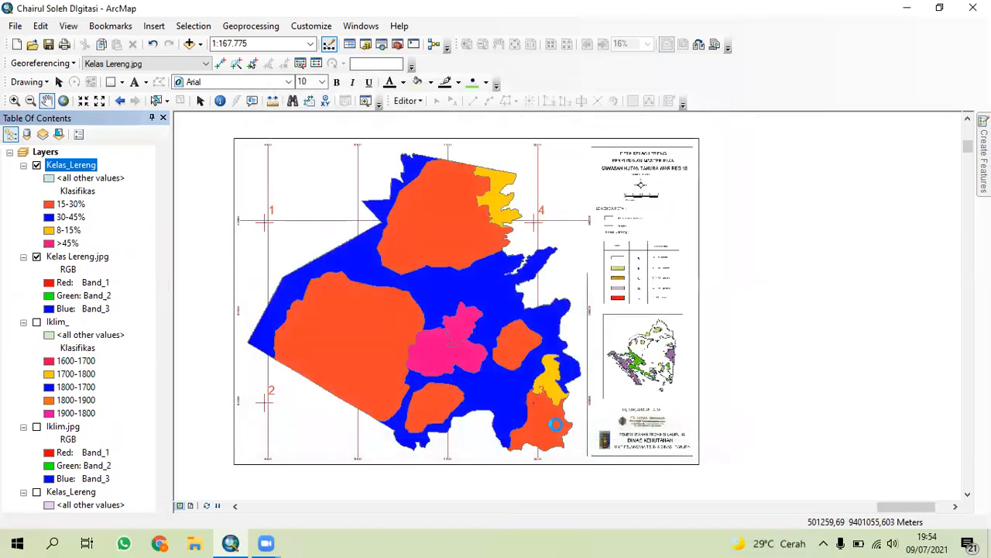
right_click(68, 175)
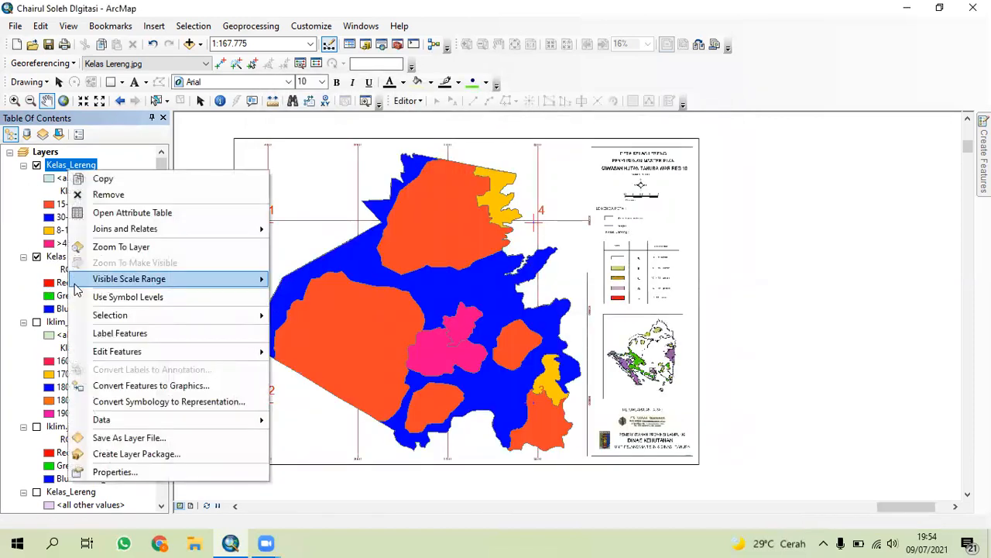
left_click(113, 332)
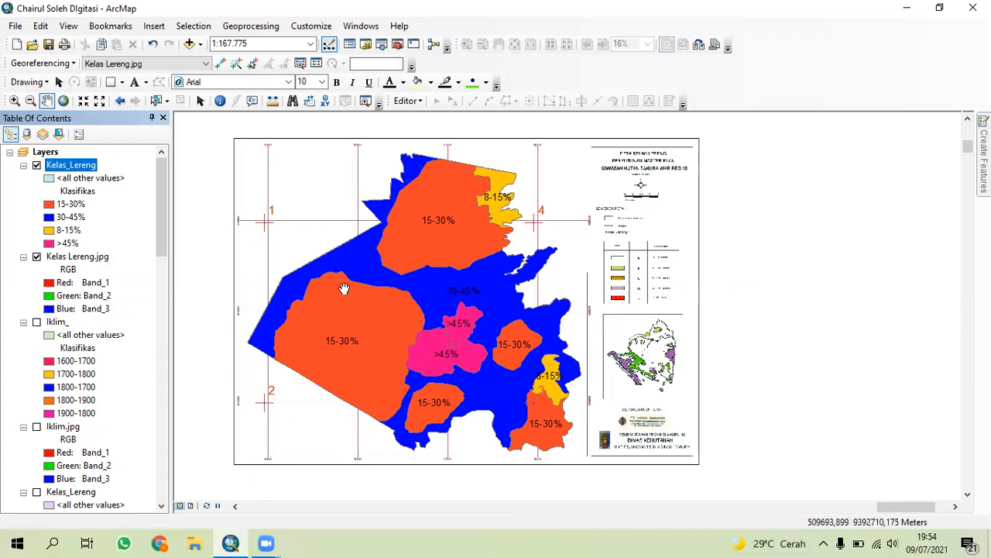
Hide the Kelas Lereng.jpg raster and deactivate its four georeferencing control point links
left_click(36, 258)
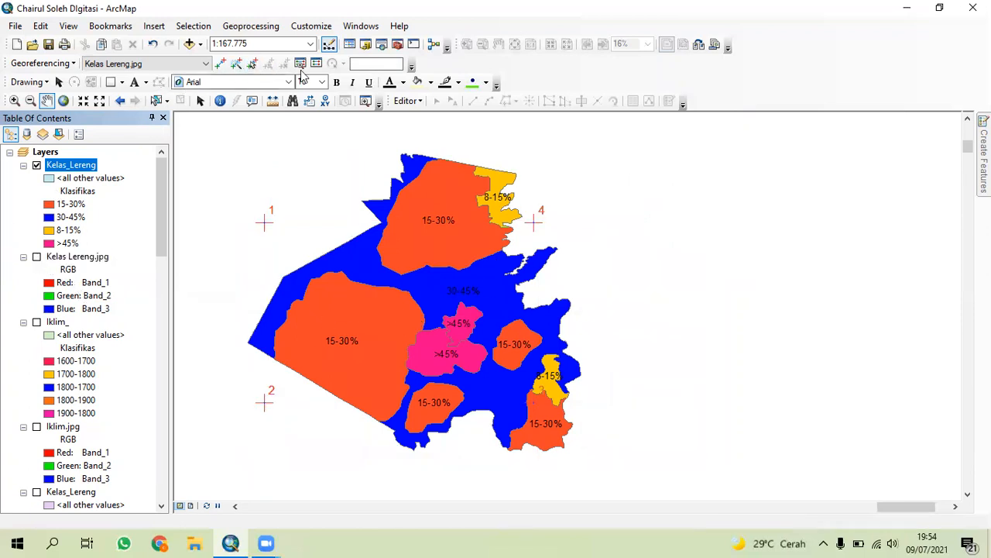
left_click(316, 62)
left_click(12, 179)
scroll(17, 190, "down", 1)
left_click(12, 179)
left_click(13, 191)
scroll(14, 195, "down", 1)
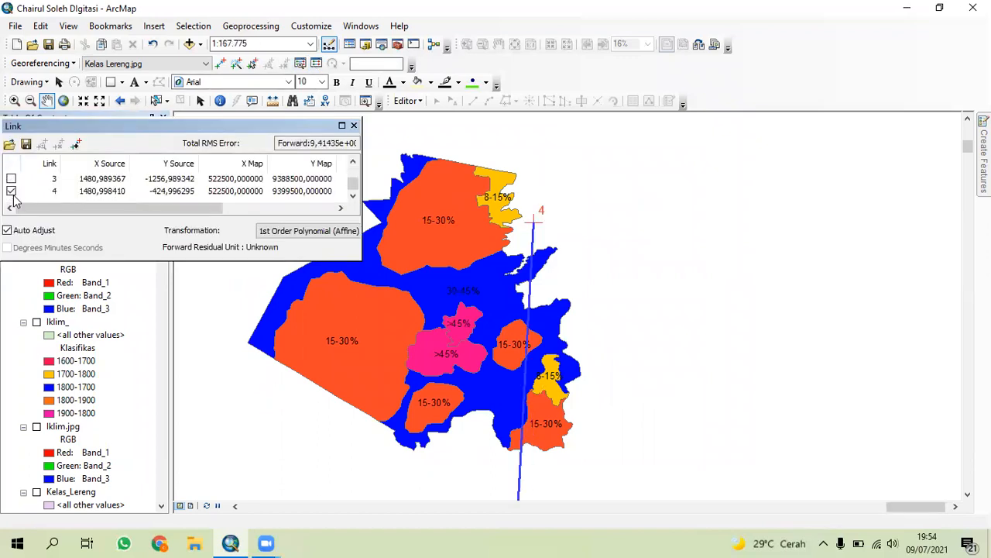
left_click(12, 190)
left_click(354, 125)
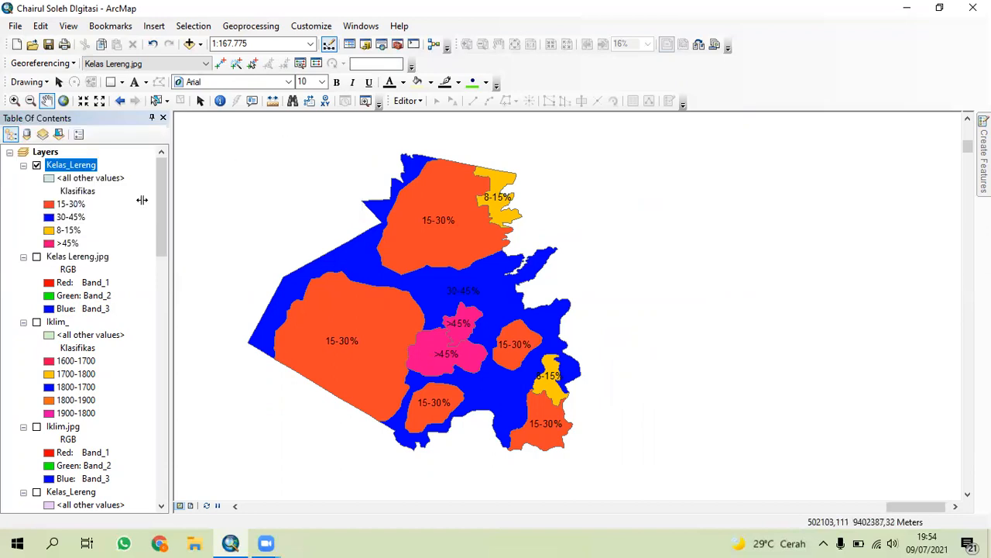
Switch to the page layout and remove the Measured Grid from the main data frame
left_click(192, 506)
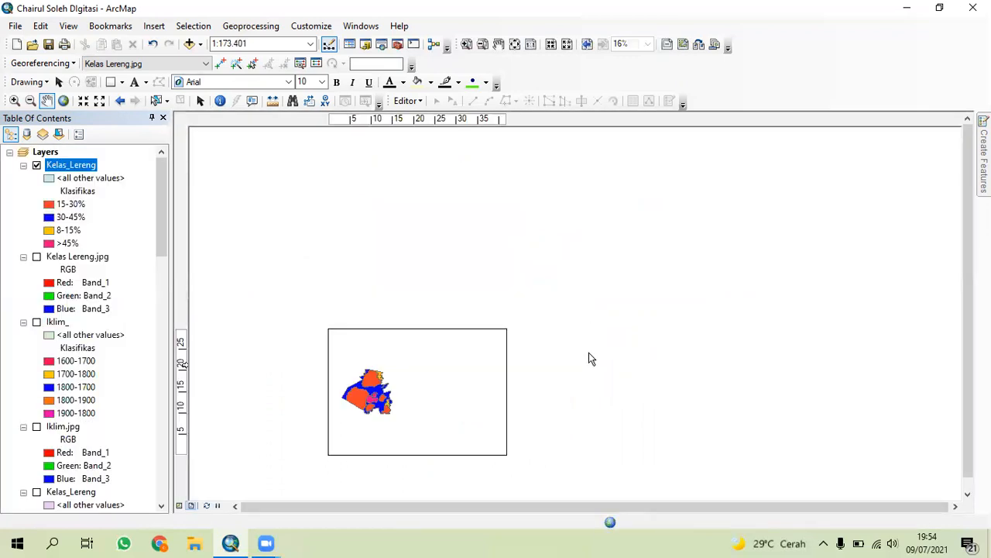
scroll(434, 404, "down", 3)
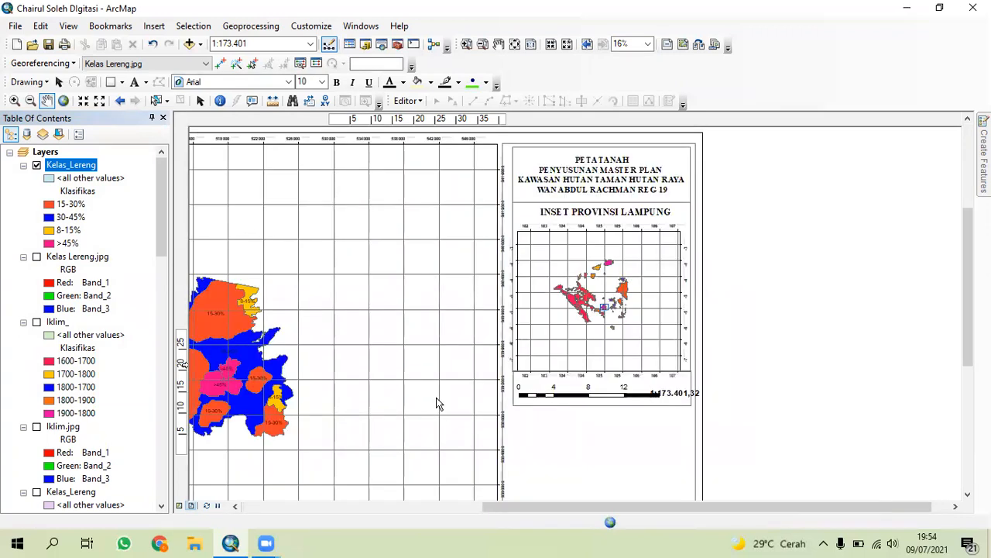
scroll(436, 397, "up", 5)
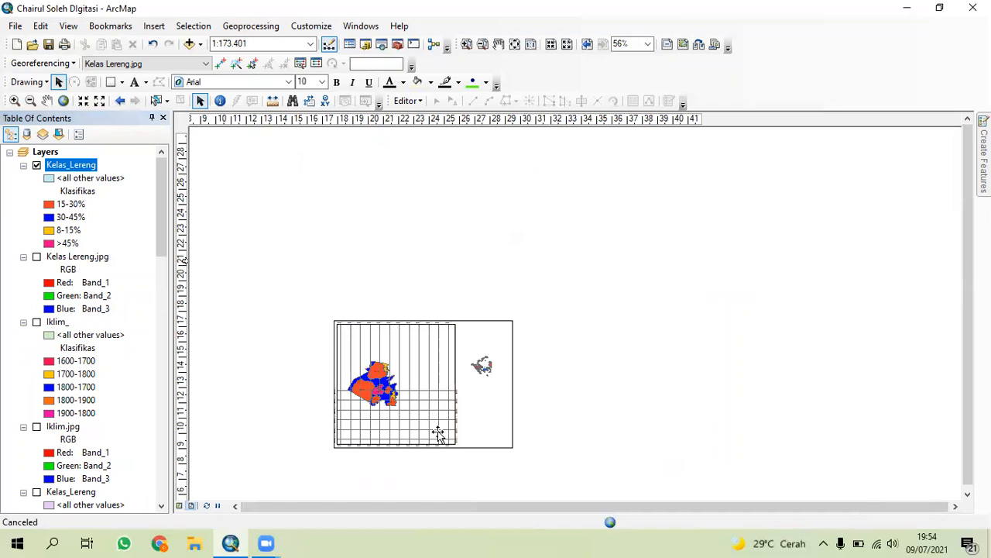
right_click(389, 415)
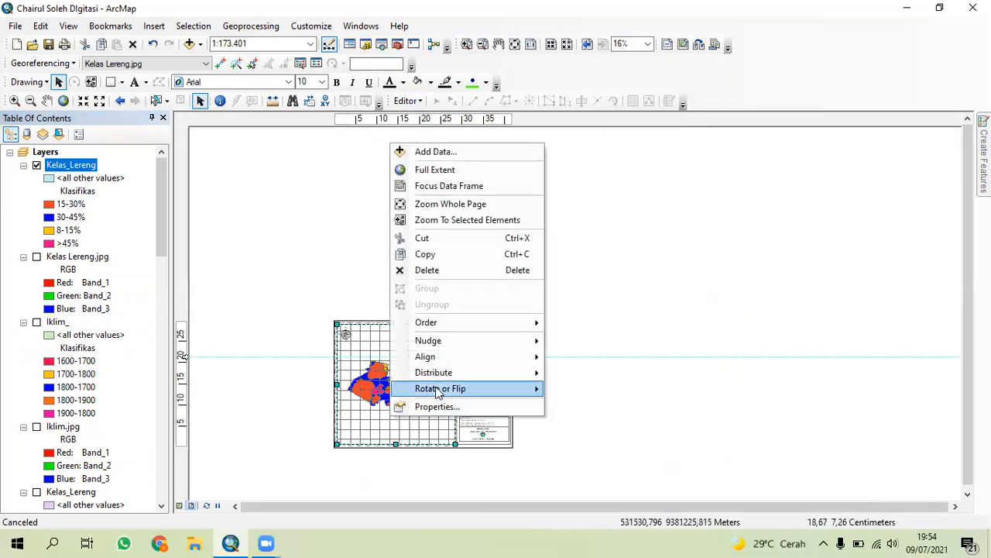
left_click(438, 406)
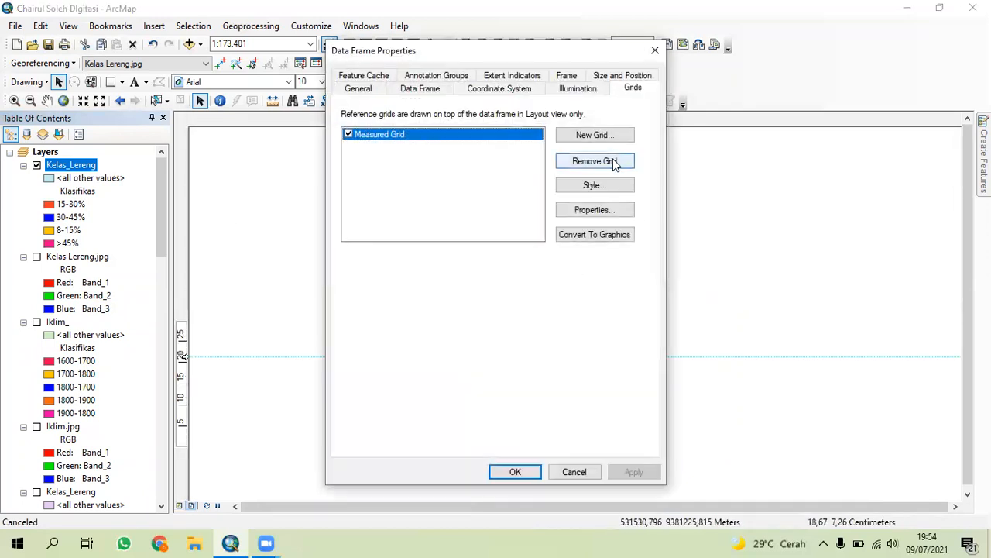
left_click(613, 161)
left_click(516, 470)
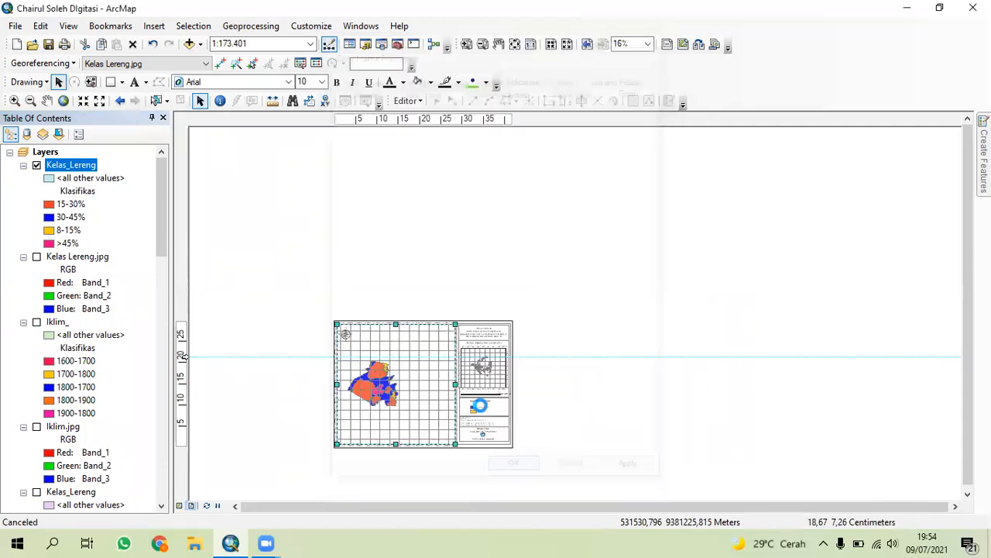
Center the slope polygons in the main data frame and enlarge them to a map scale of 1:80.000
left_click(397, 401)
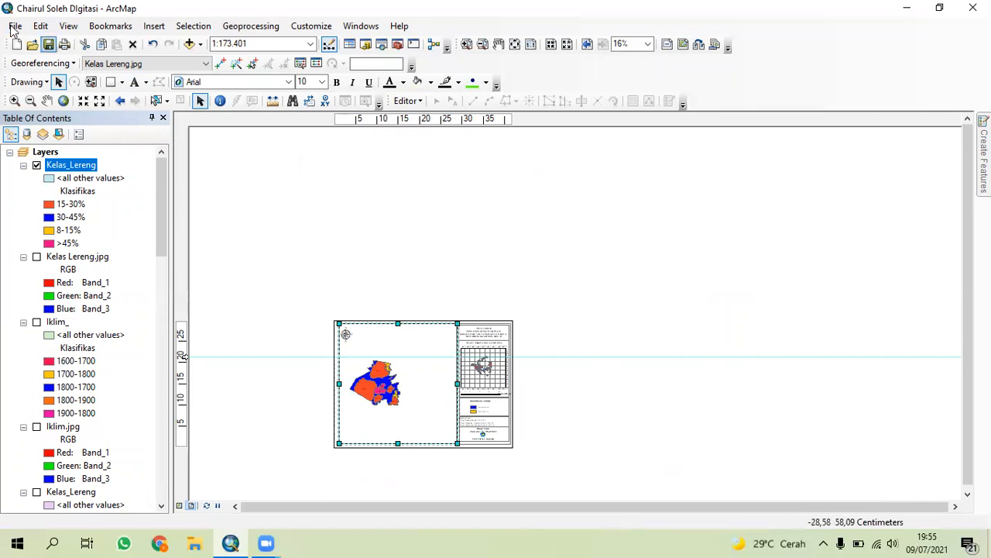
left_click(46, 100)
left_click_drag(377, 404, 399, 409)
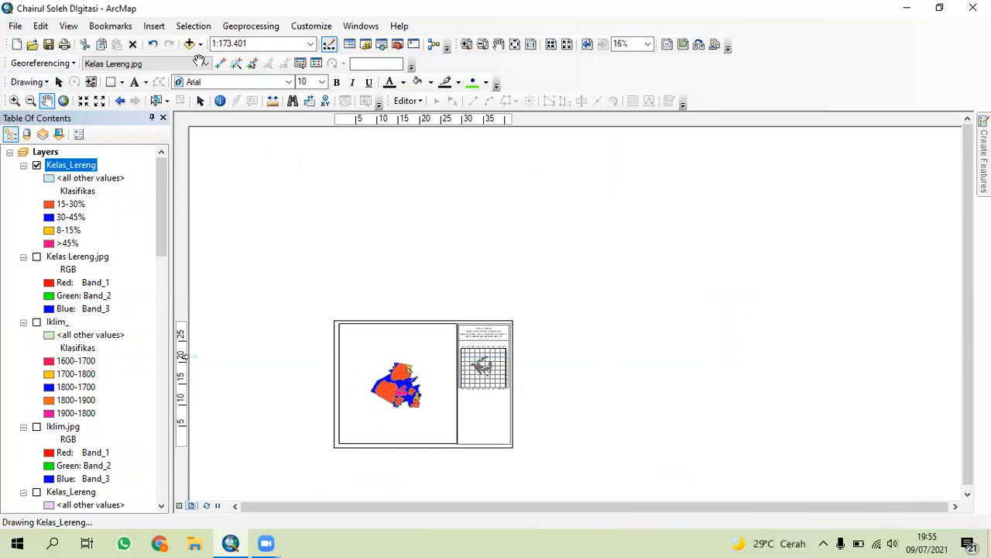
left_click(83, 102)
left_click(82, 102)
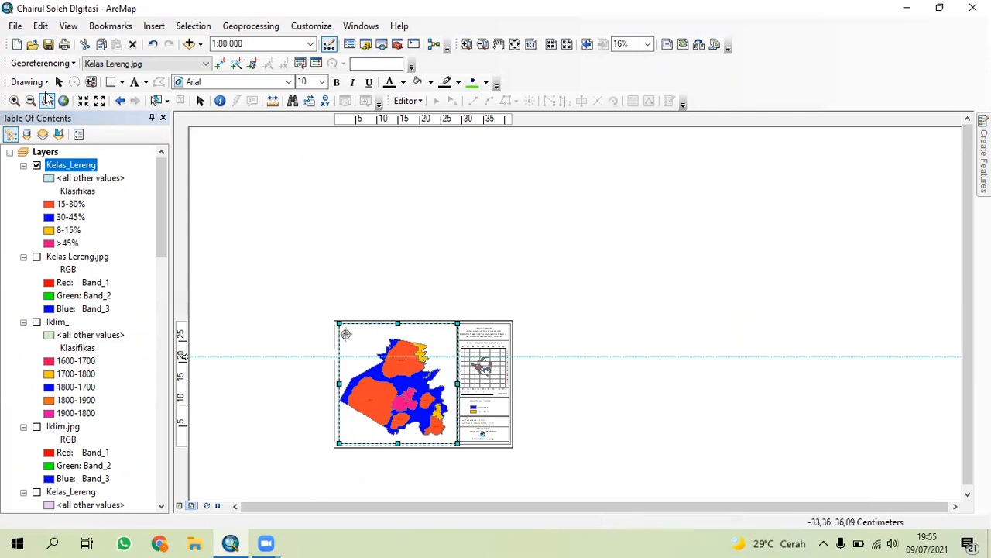
Add a Measured Grid with default settings to the main data frame, stored as a fixed grid that updates with the frame
left_click(58, 82)
right_click(366, 446)
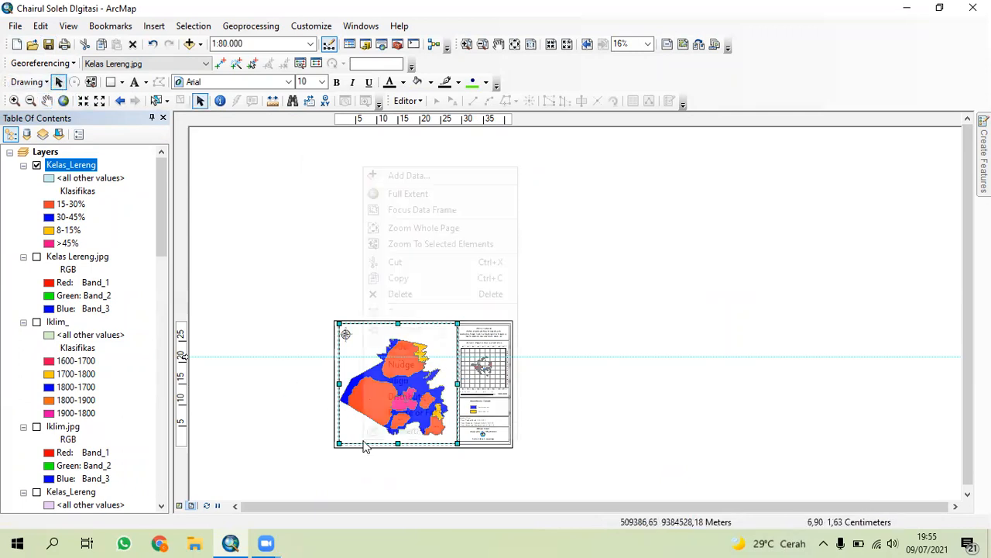
left_click(403, 430)
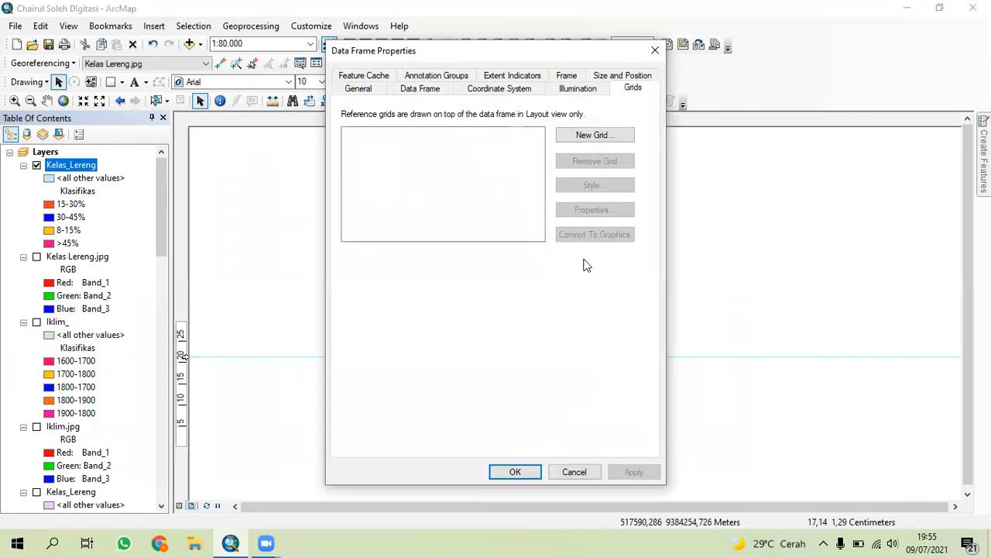
left_click(582, 136)
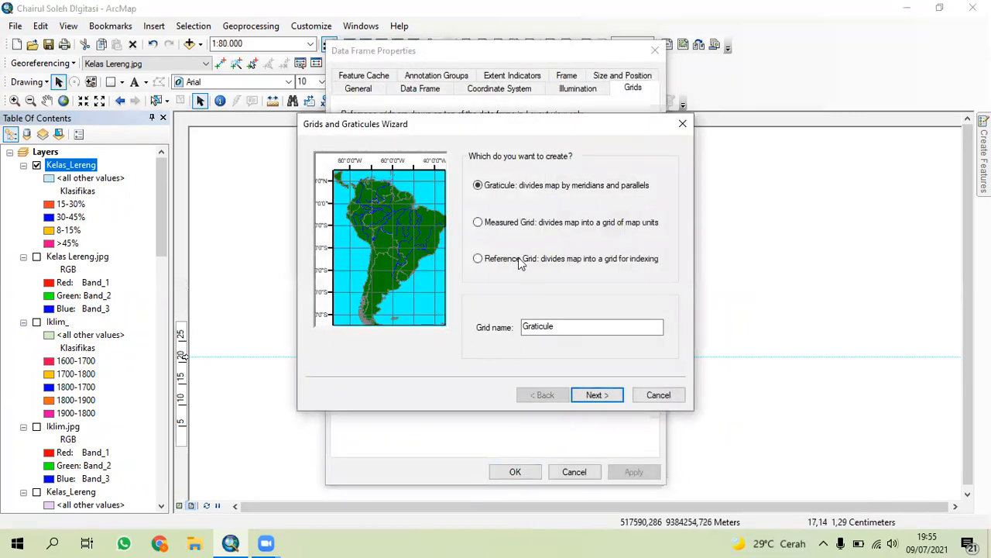
left_click(517, 225)
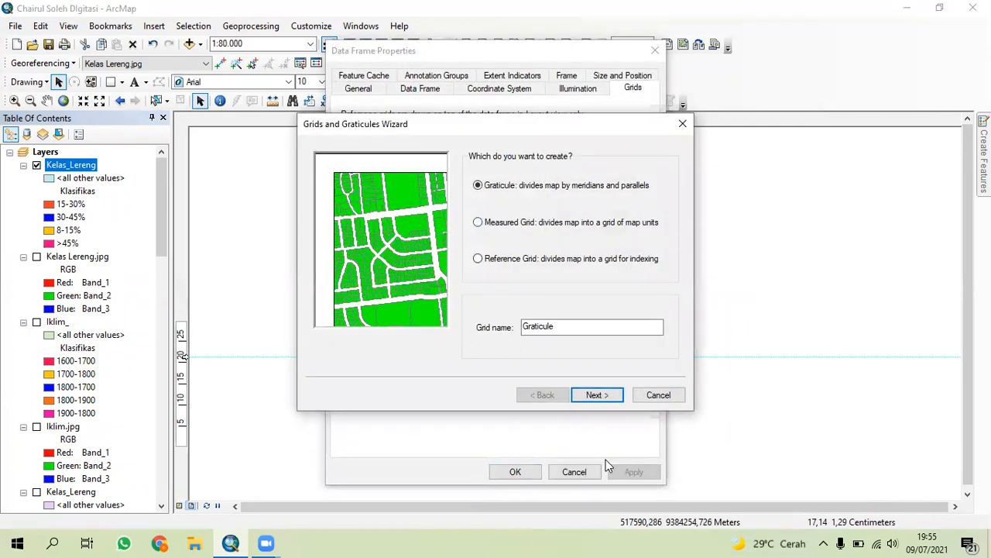
left_click(601, 395)
left_click(602, 395)
left_click(602, 395)
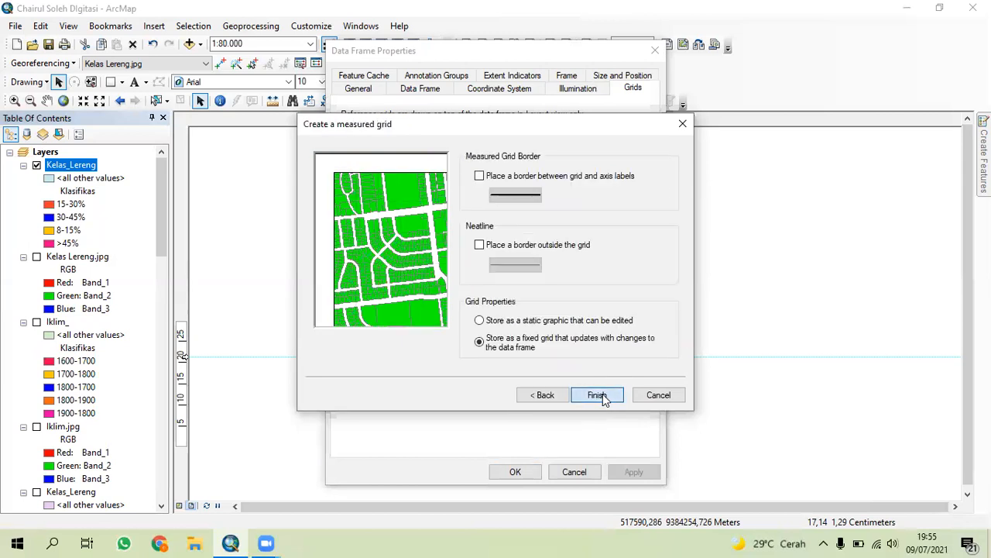
left_click(603, 395)
left_click(519, 474)
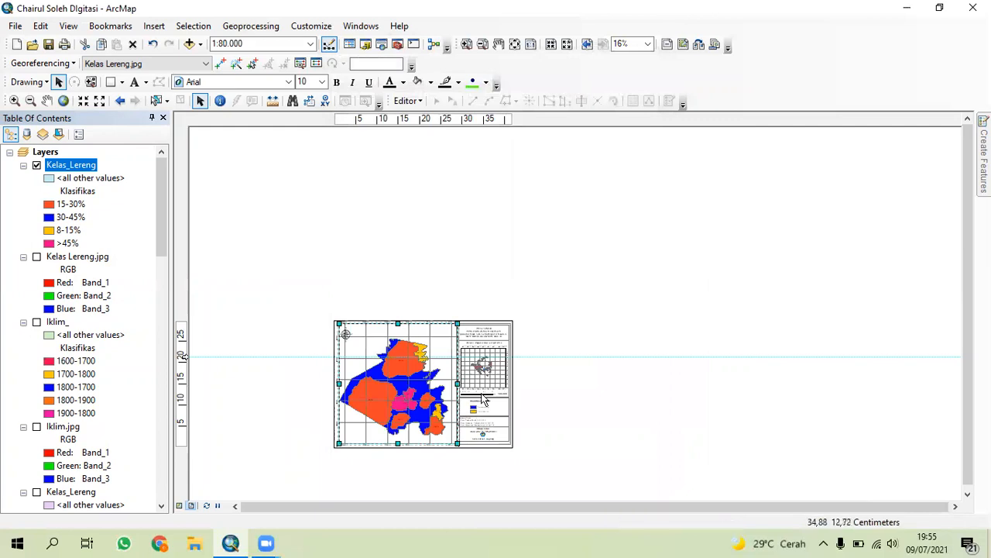
Change the first line of the layout's map title to PETA KELAS LERENG
scroll(481, 397, "down", 4)
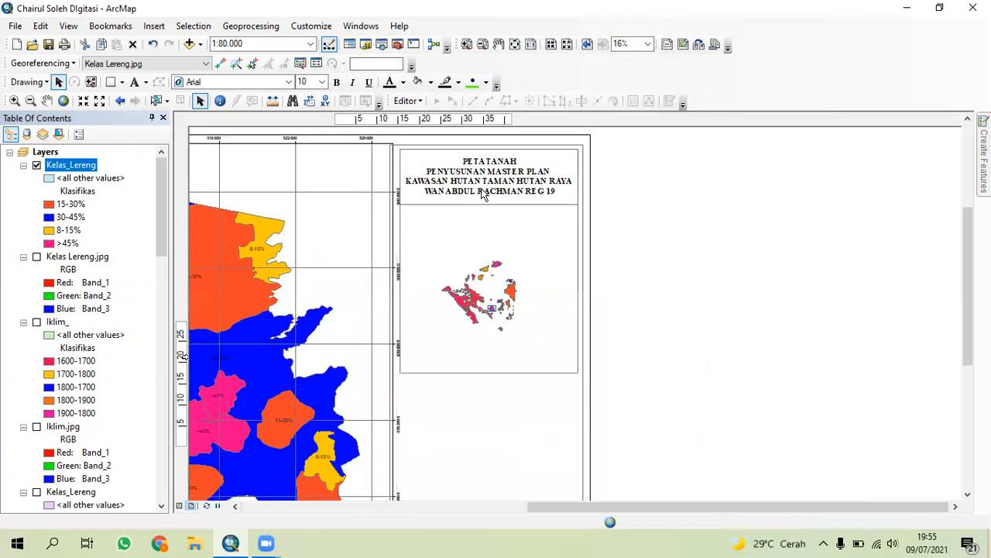
key("ctrl+z")
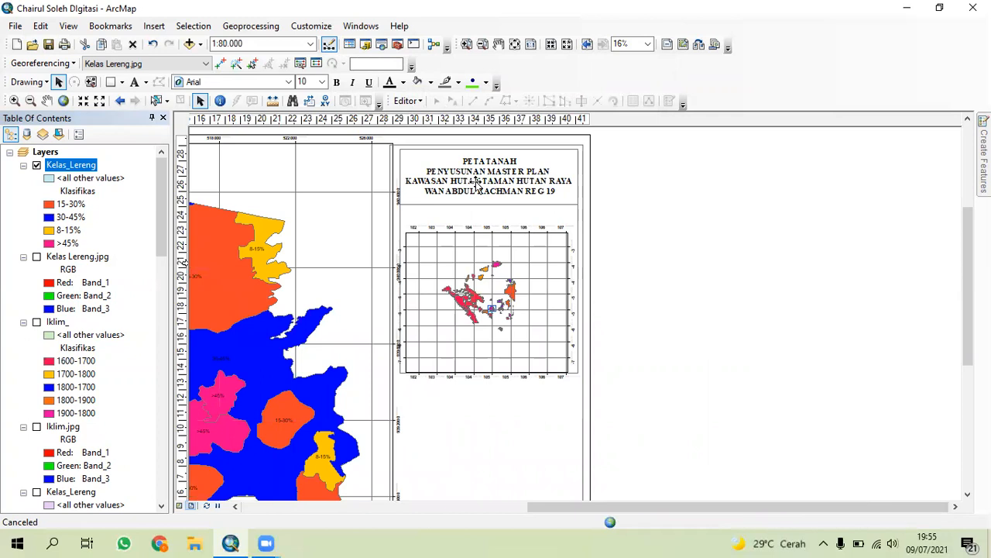
key("ctrl+y")
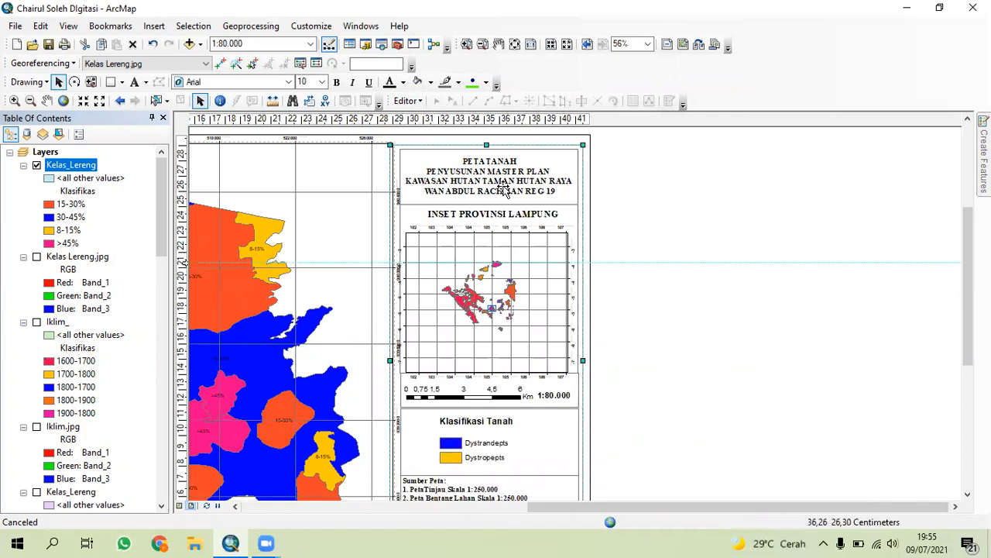
left_click(484, 180)
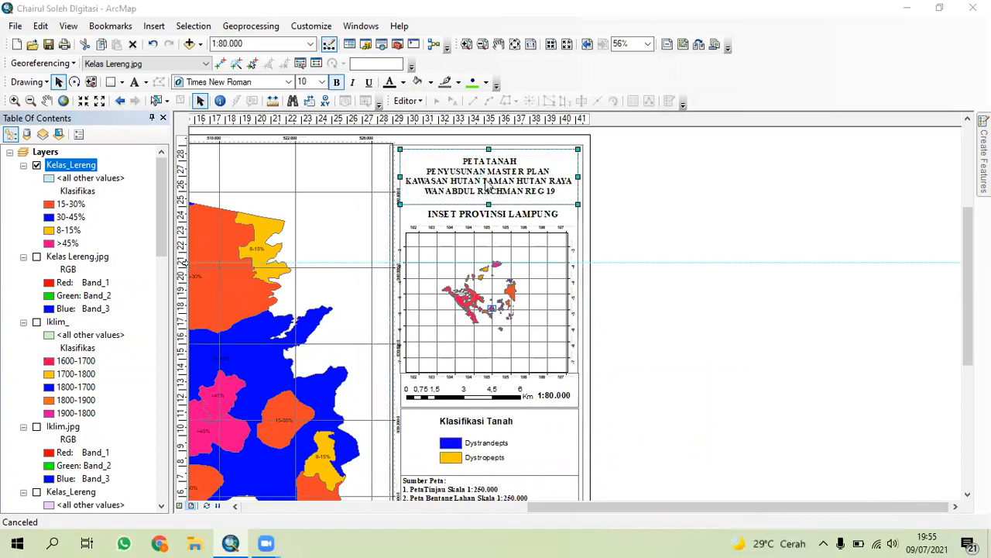
double_click(484, 181)
left_click(425, 191)
key("BackSpace")
key("BackSpace")
key("BackSpace")
key("BackSpace")
key("BackSpace")
type("Kd")
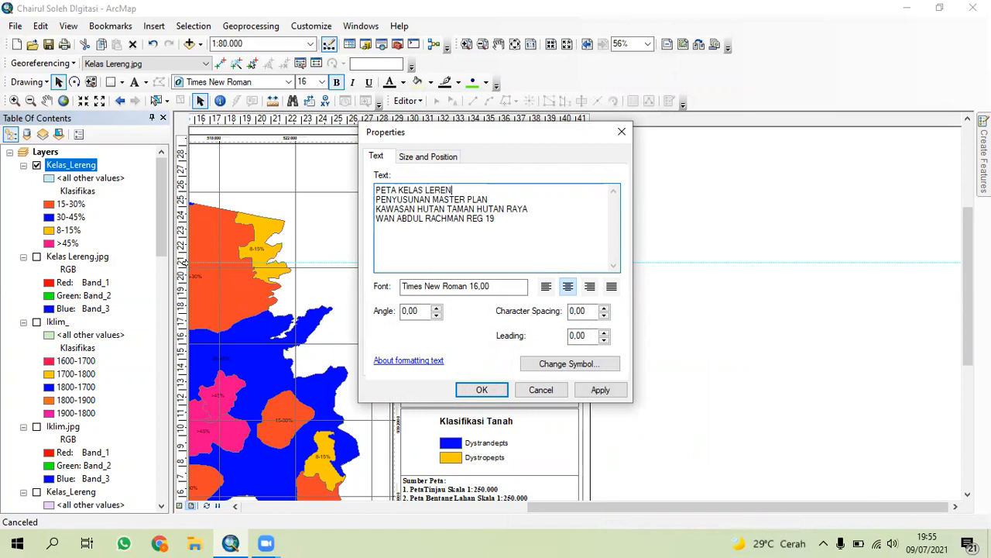
left_click(481, 389)
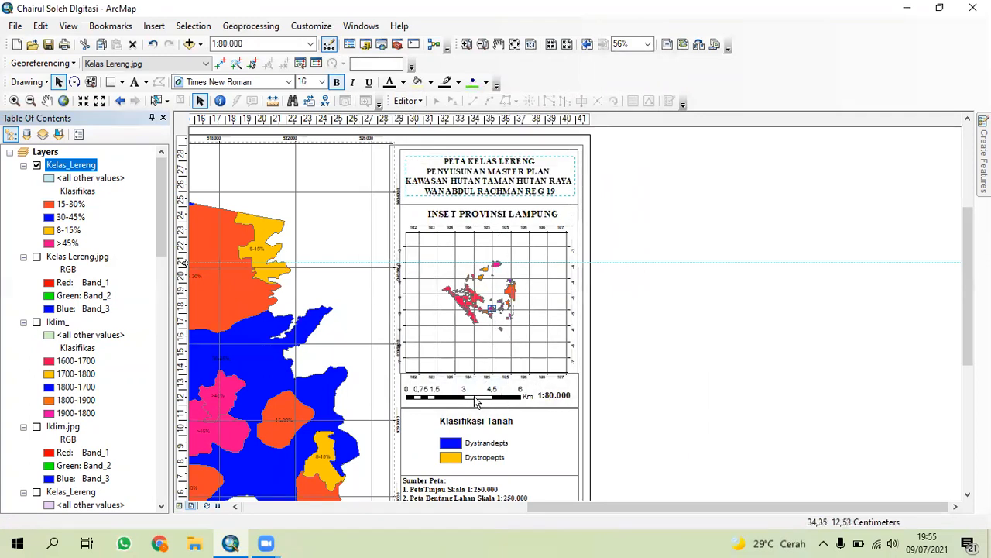
Delete the old Klasifikasi Tanah legend from the layout's information column
left_click(221, 62)
left_click(449, 443)
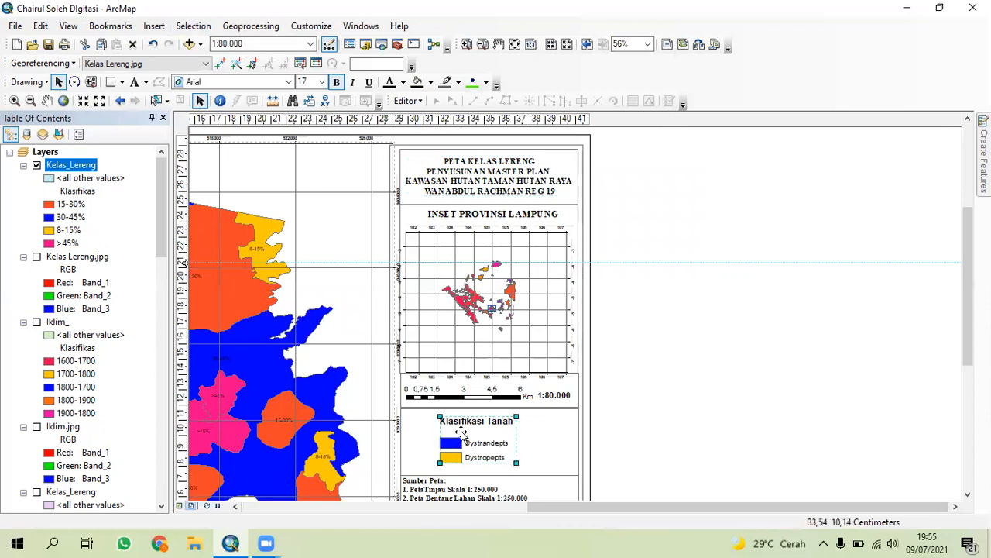
right_click(464, 434)
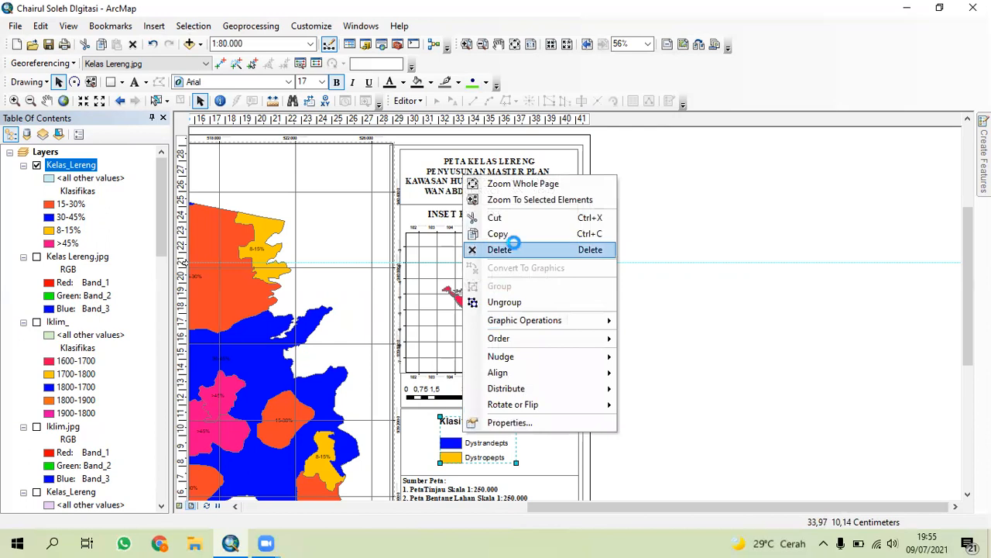
left_click(516, 250)
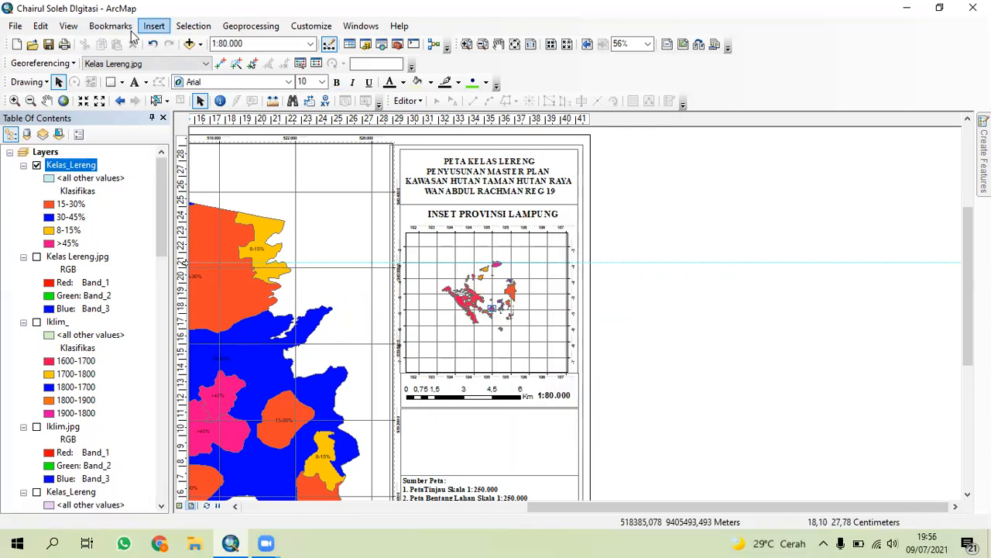
Insert a one-column legend for the Kelas_Lereng layer, keeping the default title, frame, patch and spacing settings
left_click(154, 26)
left_click(214, 127)
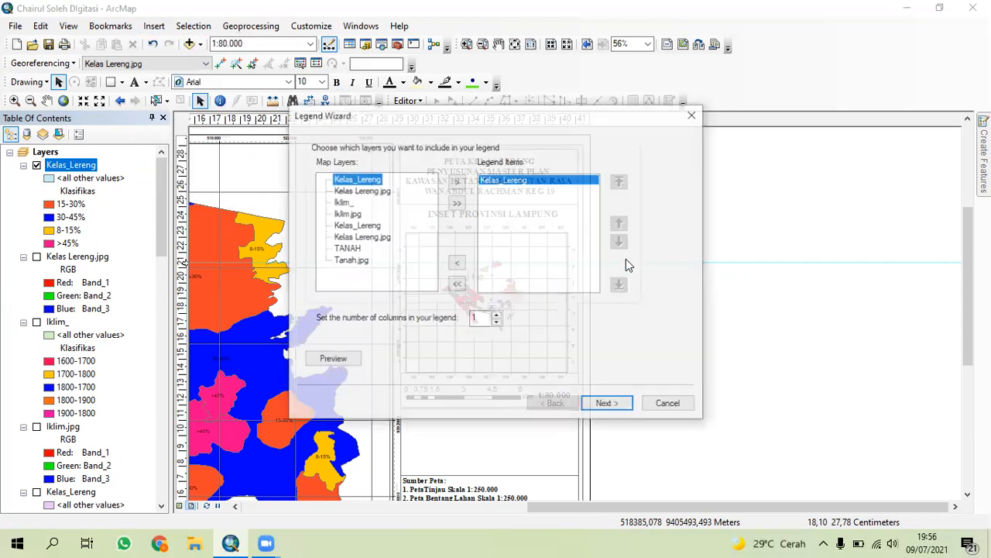
left_click(612, 402)
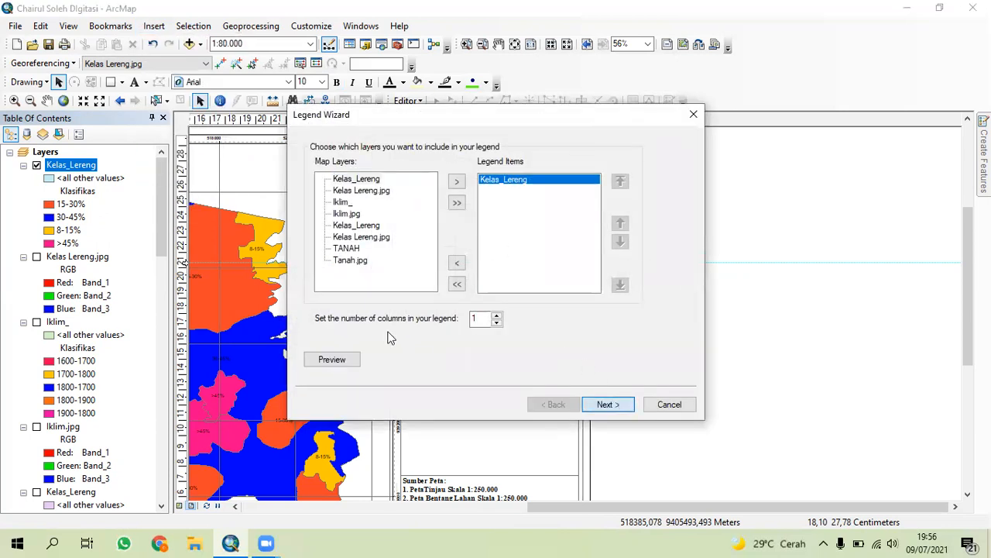
left_click(620, 397)
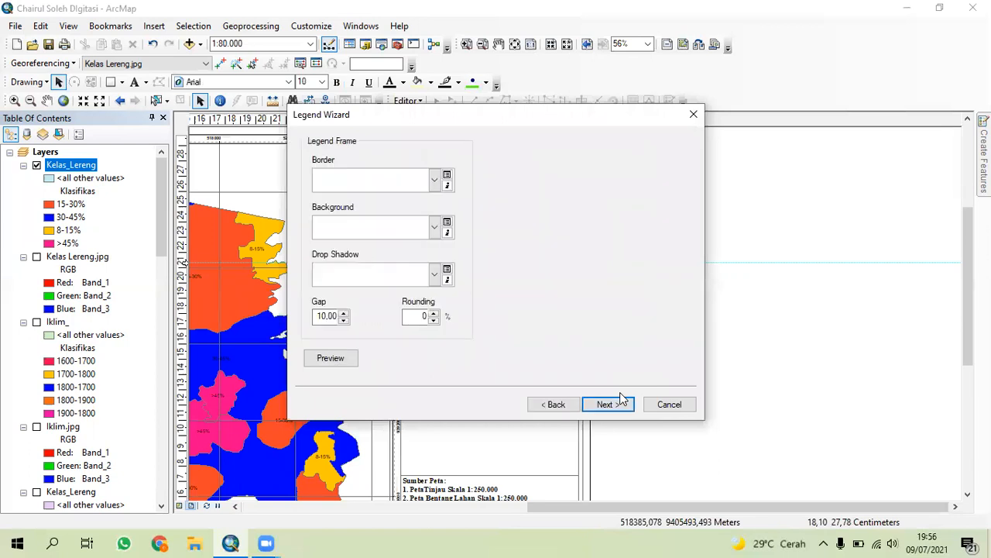
left_click(563, 408)
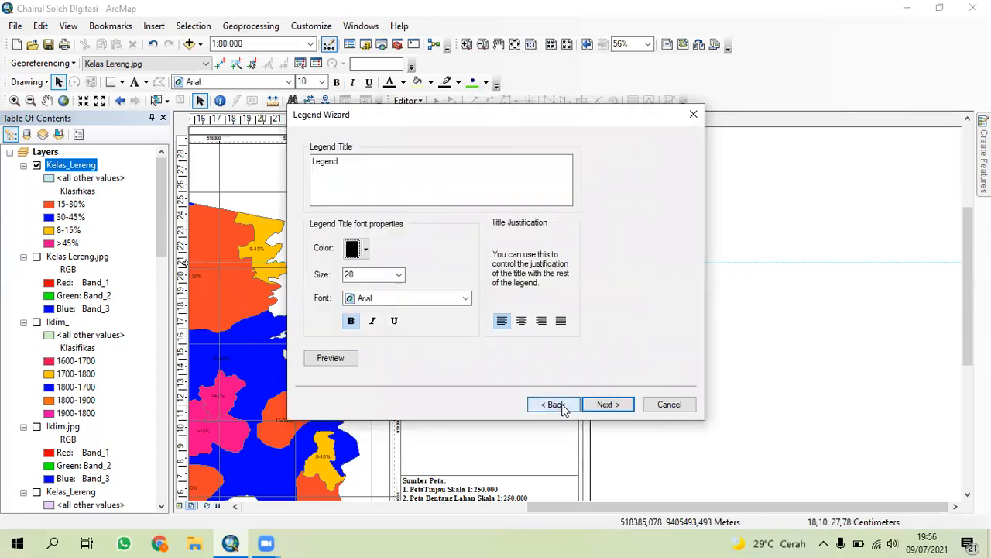
left_click(601, 405)
left_click(598, 405)
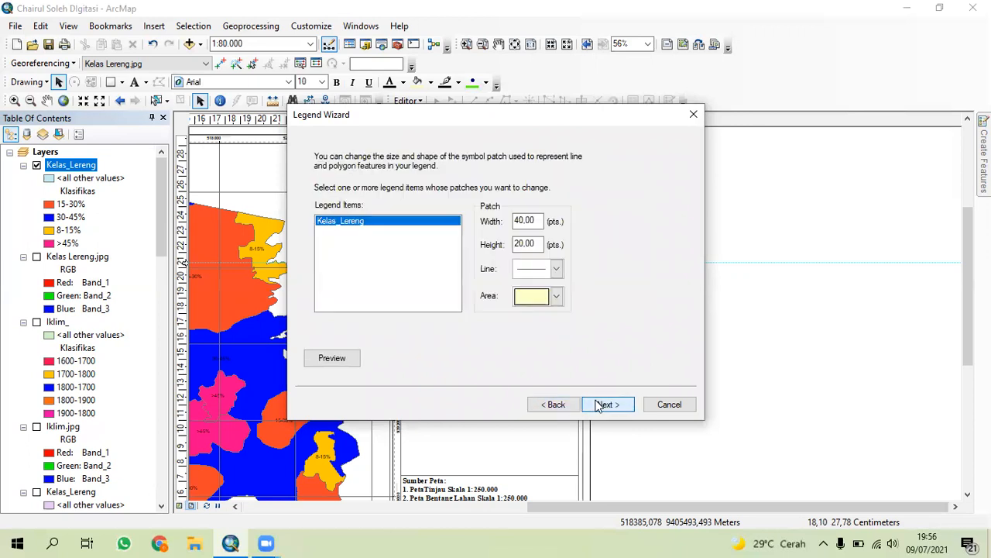
left_click(598, 406)
left_click(602, 405)
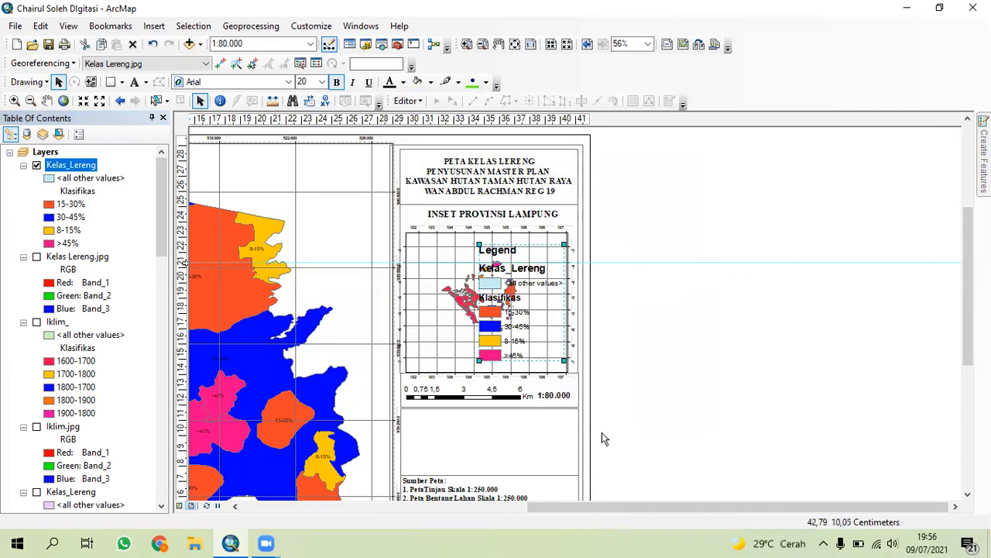
Move the new legend off the inset map to the empty area beside the page and convert it to graphics
left_click_drag(537, 343, 677, 397)
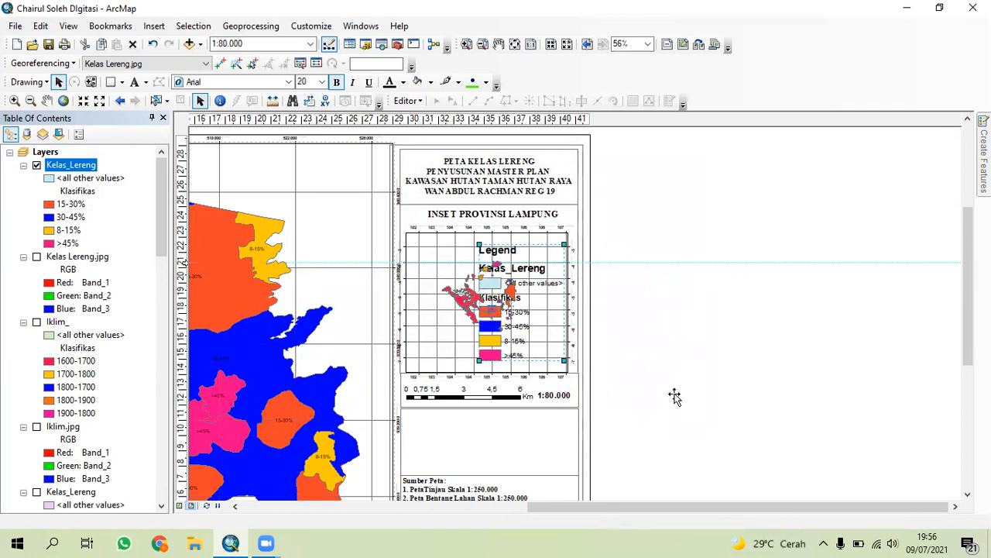
right_click(669, 397)
left_click(711, 225)
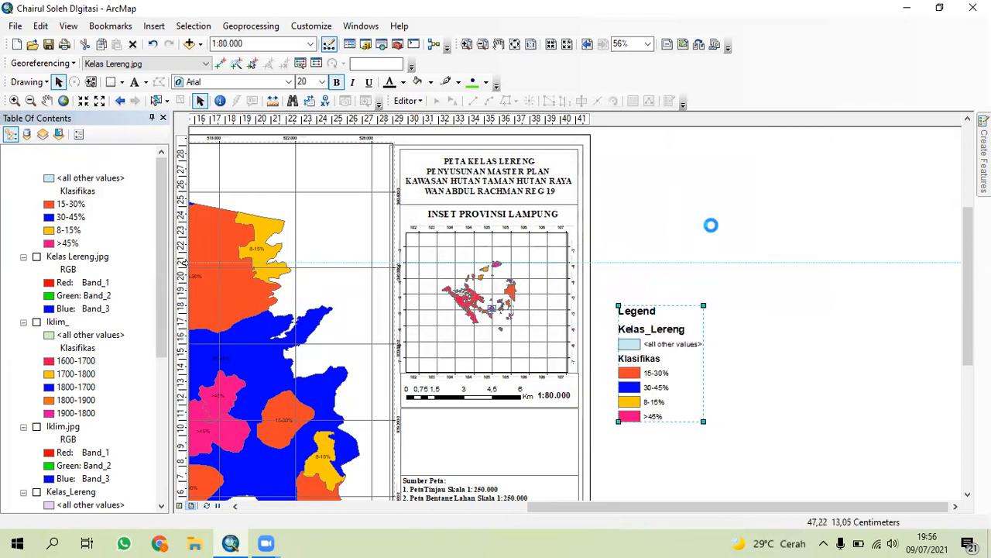
Ungroup the converted legend graphics twice so that the headings, swatches and class texts become separate elements
right_click(664, 362)
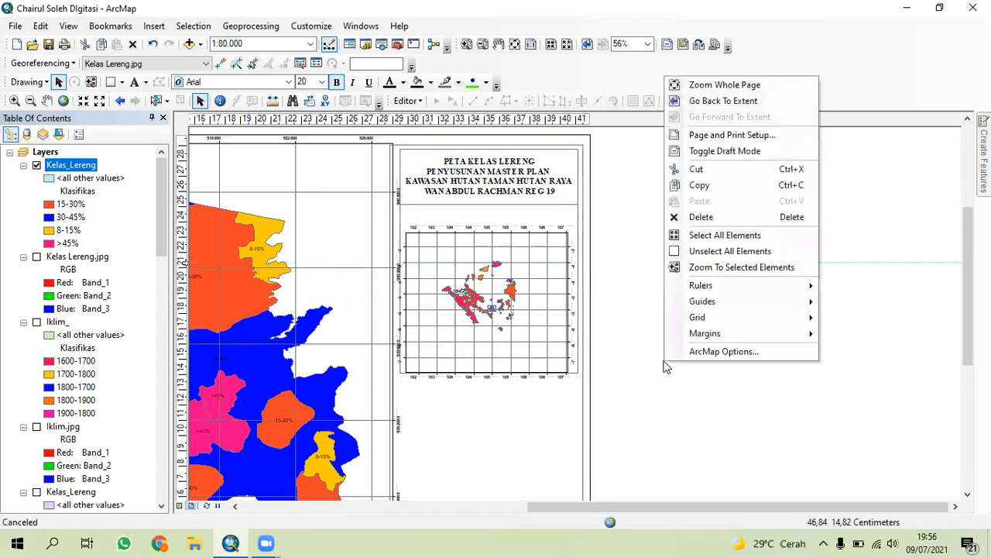
left_click(673, 425)
scroll(676, 425, "up", 5)
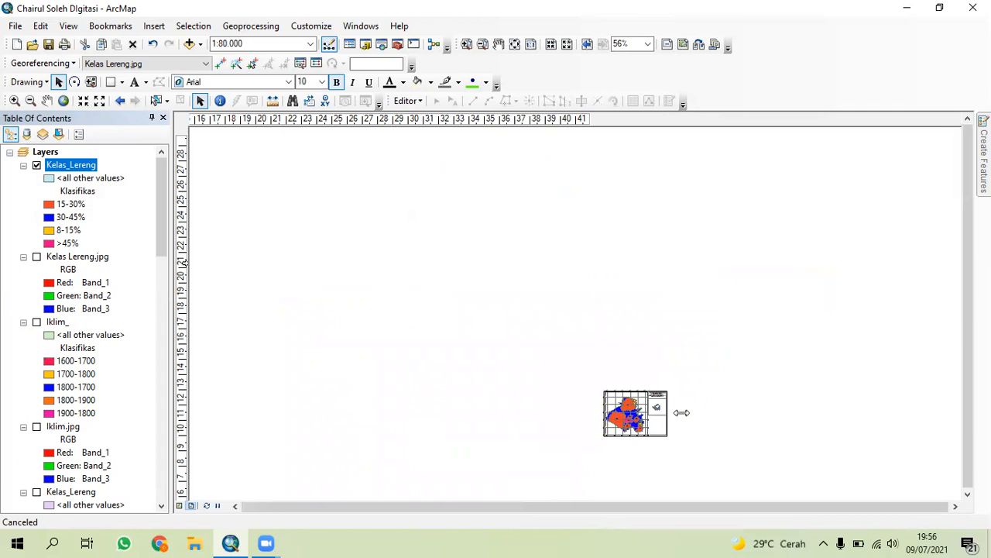
scroll(673, 414, "down", 5)
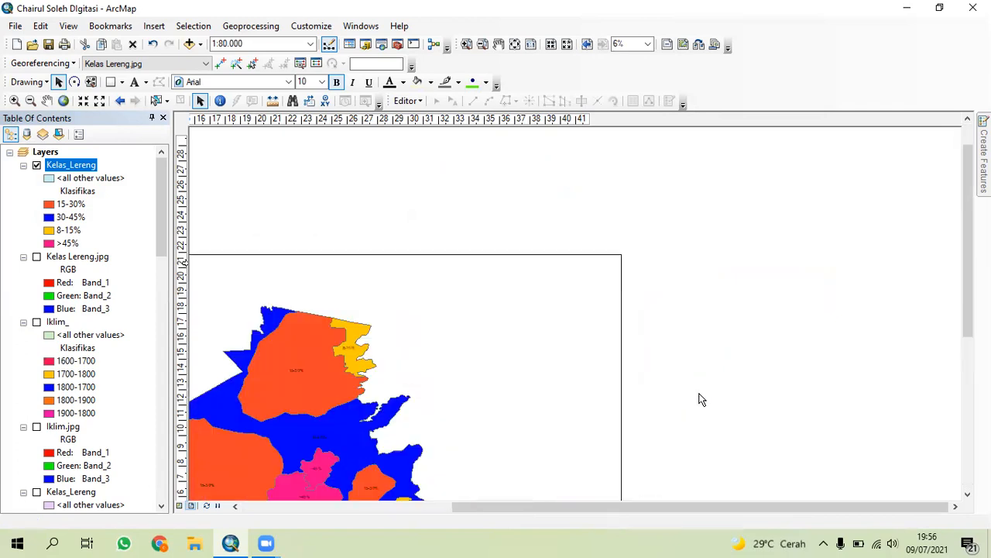
scroll(655, 337, "down", 5)
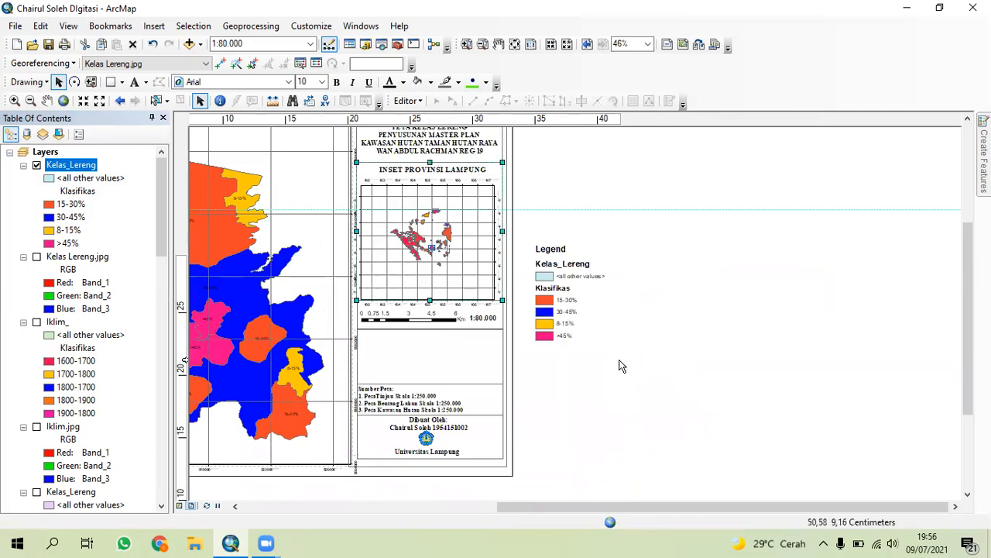
left_click(567, 327)
right_click(568, 318)
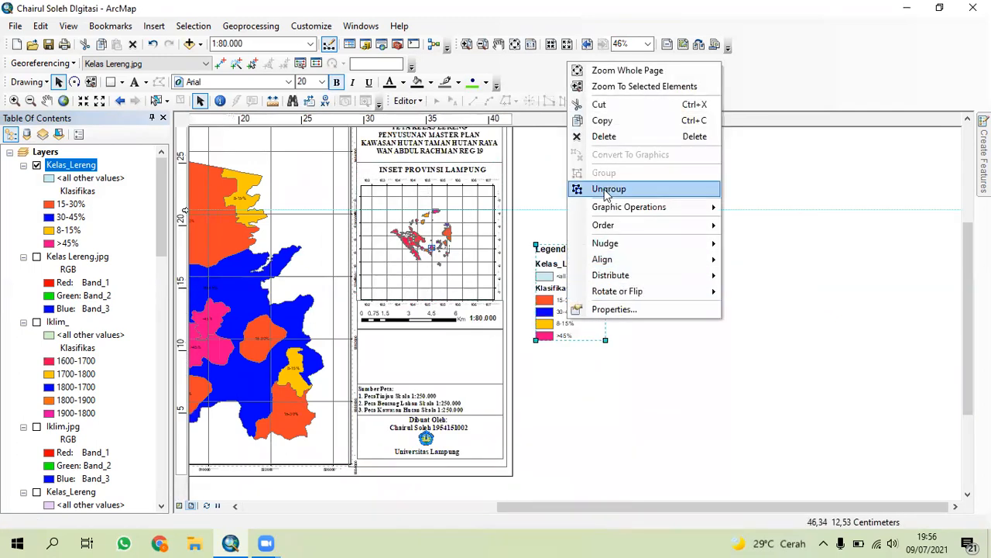
left_click(606, 188)
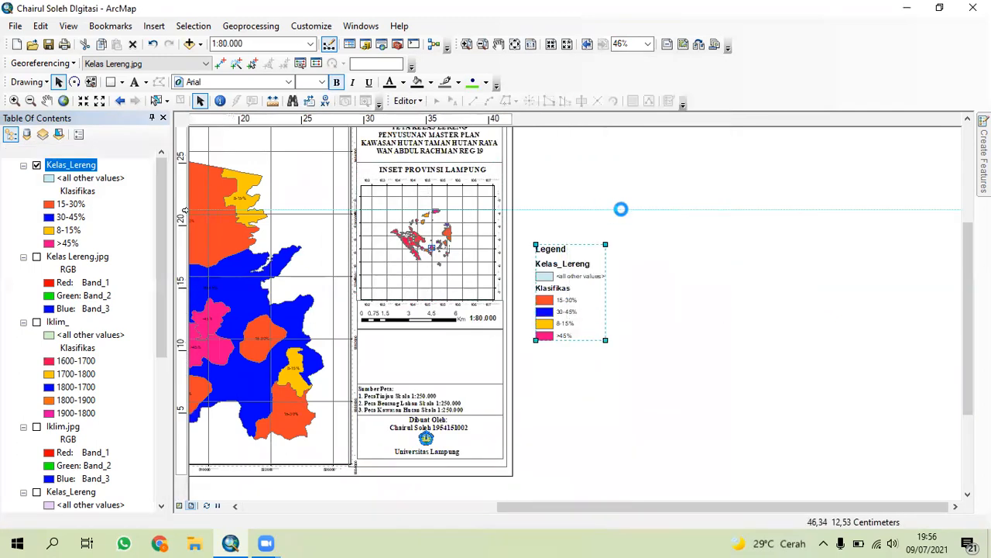
right_click(588, 278)
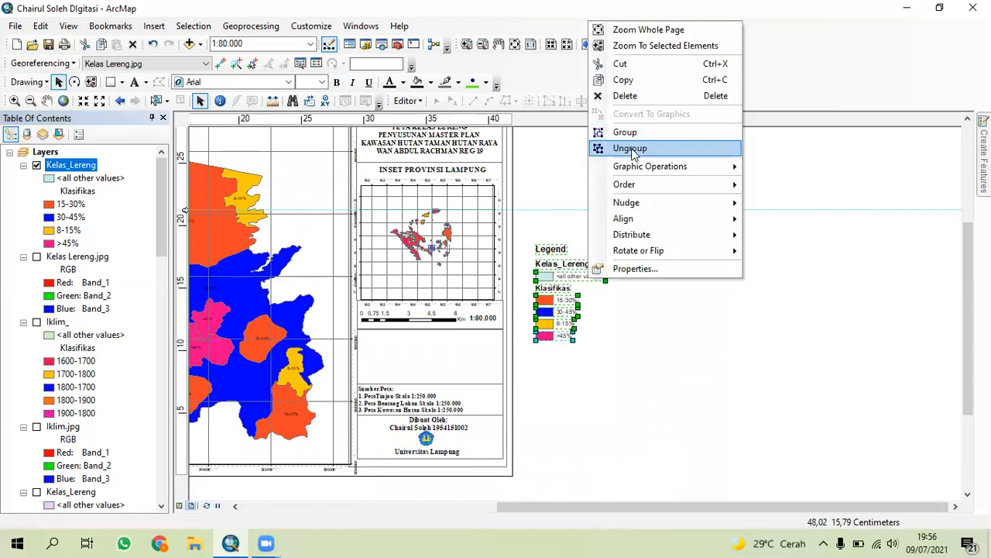
left_click(631, 148)
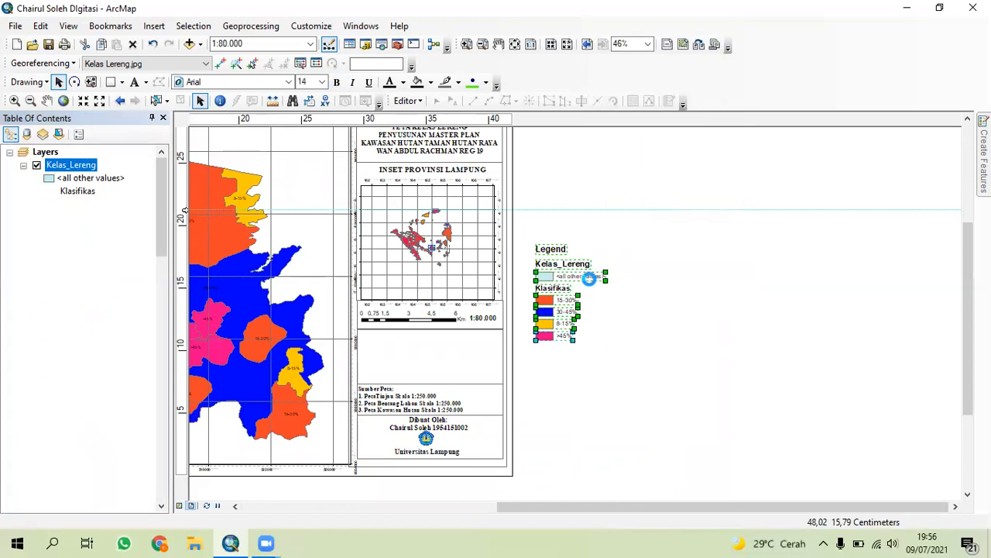
Delete the Legend title, the <all other values> swatch and text, and the Kelas_Lereng heading from the ungrouped legend graphics
left_click(557, 249)
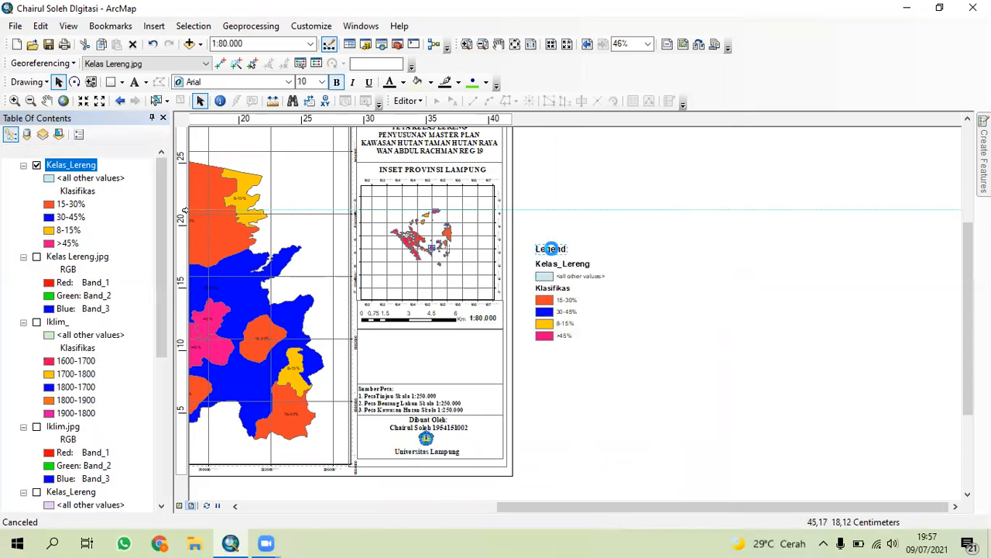
left_click(551, 276)
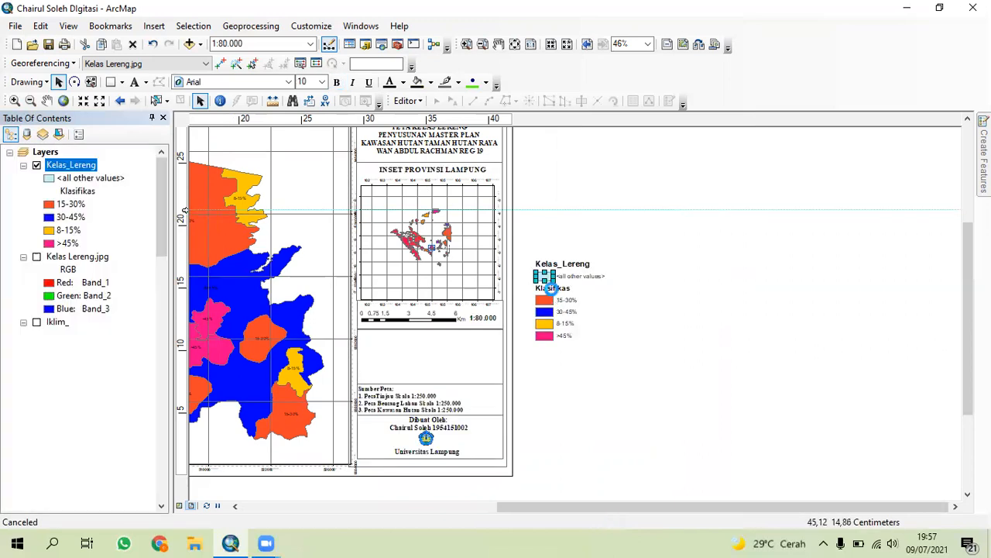
key("Delete")
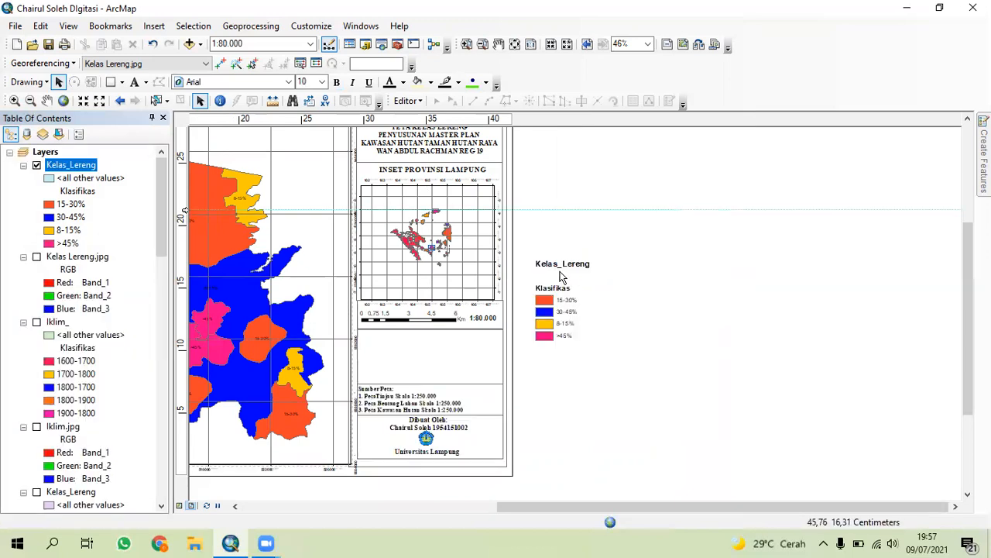
left_click(563, 264)
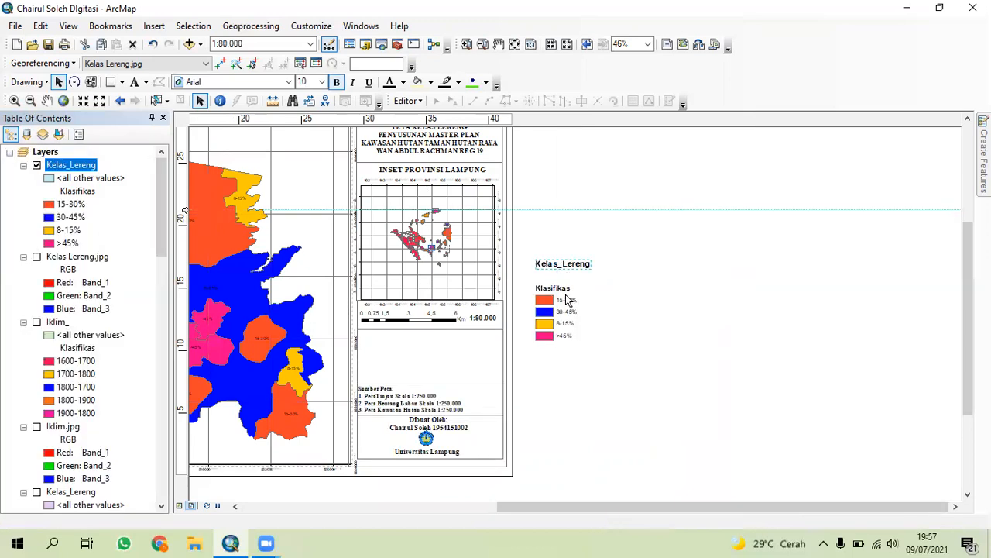
Change the Klasifikas heading text to "Klasifikasi Kelas Lereng" and move it into the empty legend box below the scale bar
double_click(561, 289)
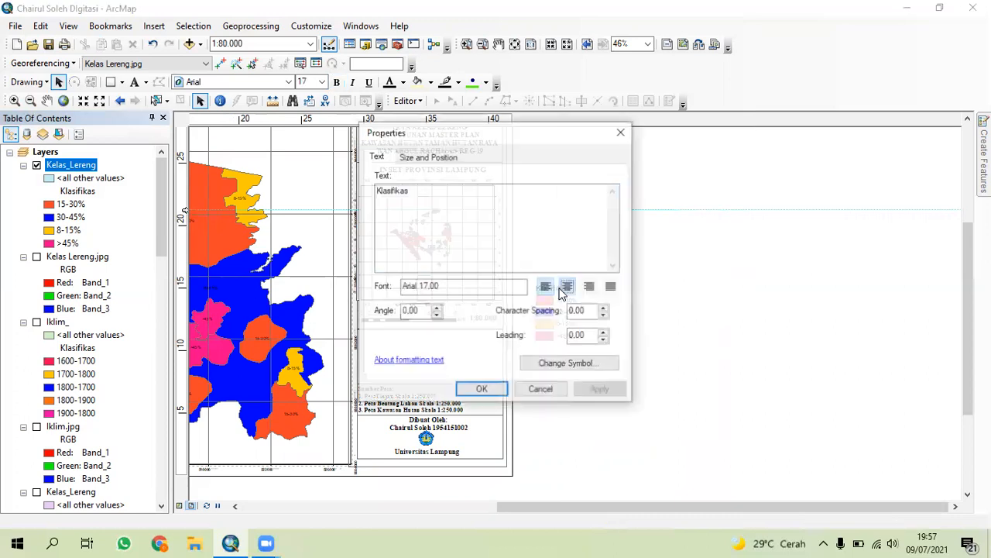
left_click(442, 199)
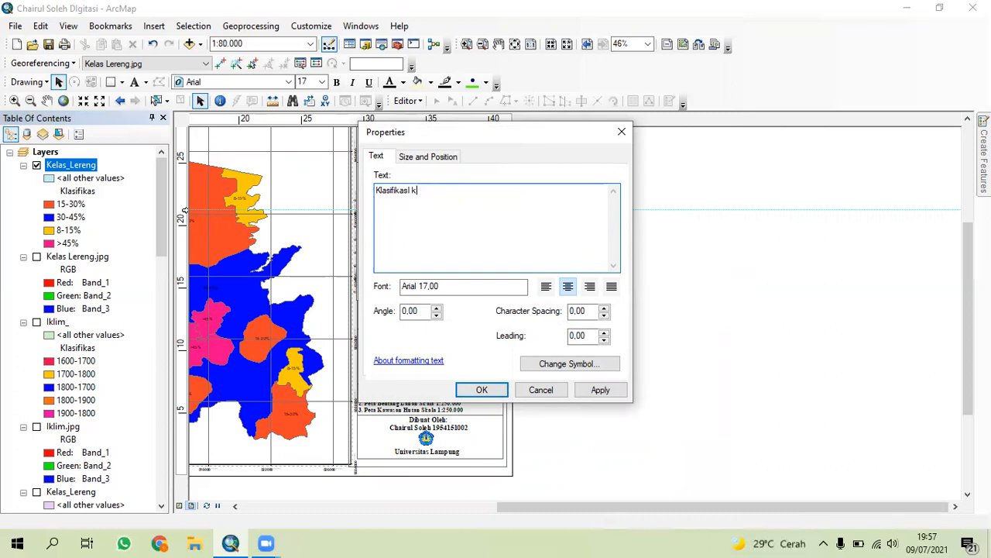
type("i Kelas Lereng")
left_click(471, 390)
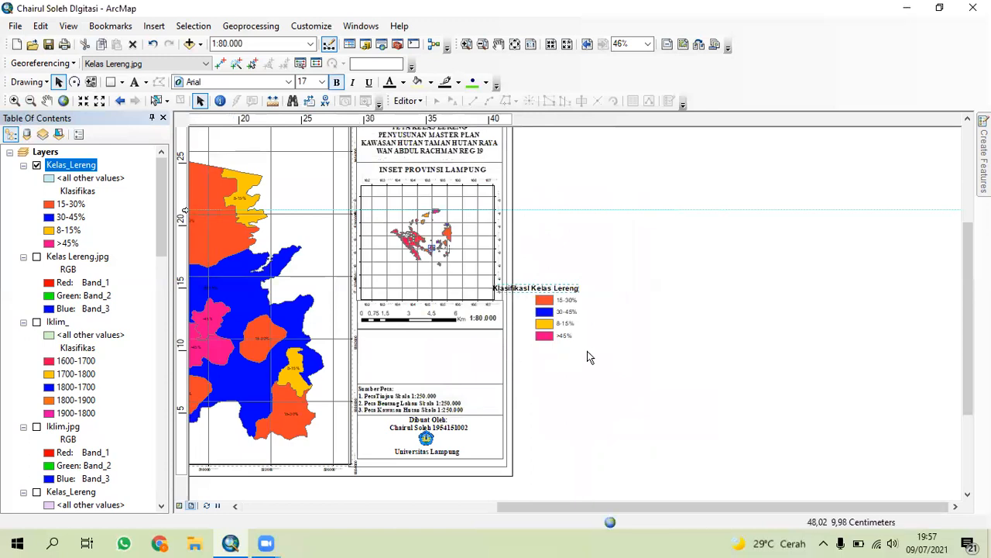
left_click_drag(545, 294, 442, 342)
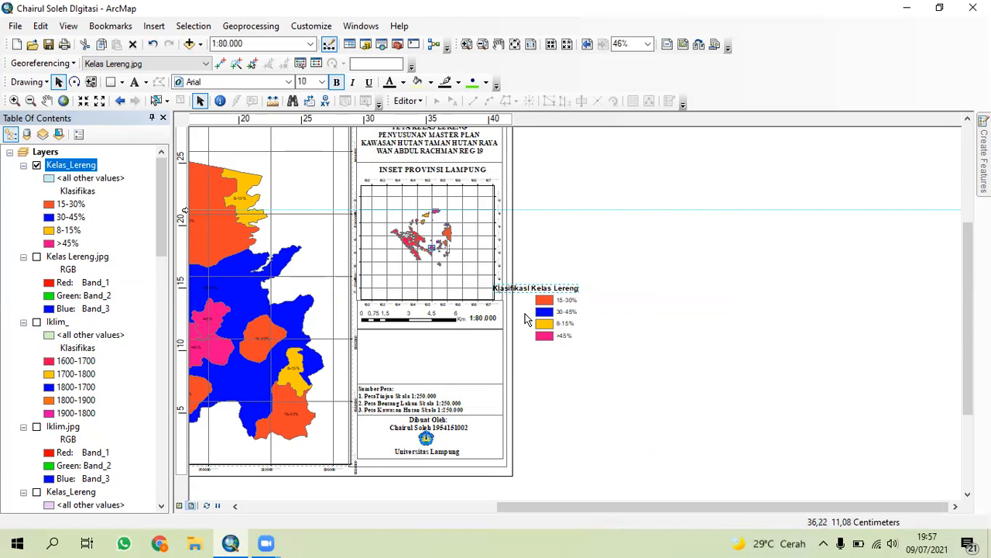
Group the 8-15% and >45% swatches with their labels and move the group into the legend box under the heading
left_click_drag(531, 320, 580, 347)
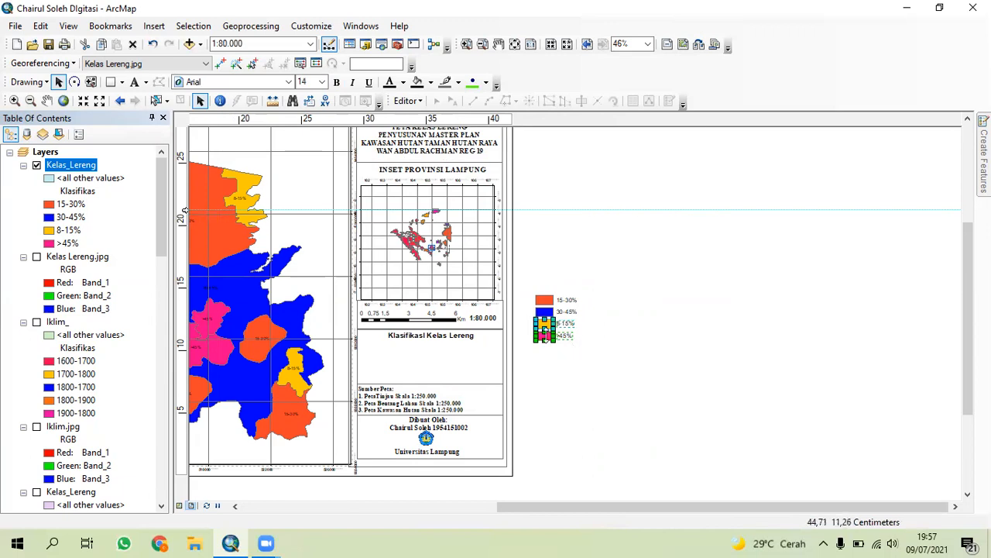
right_click(547, 334)
left_click(575, 189)
left_click_drag(557, 337, 394, 364)
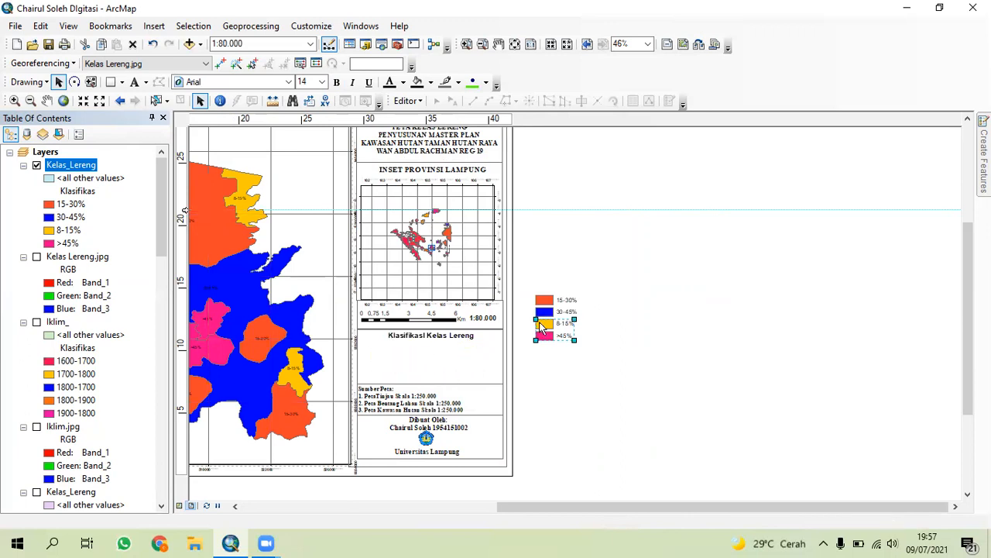
Group the 15-30% and 30-45% swatches with their labels into a single element
left_click_drag(571, 323, 532, 292)
right_click(552, 306)
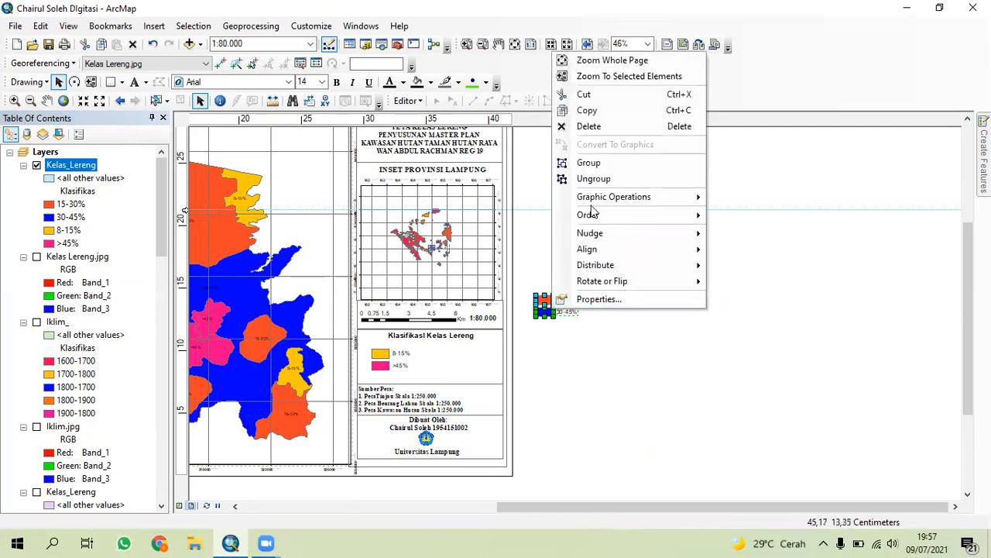
left_click(589, 162)
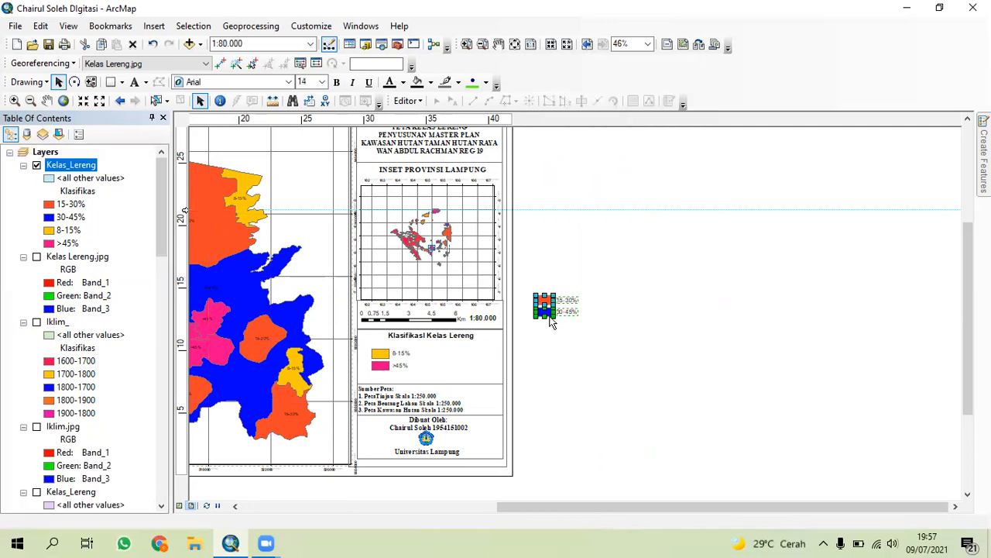
left_click_drag(551, 298, 438, 362)
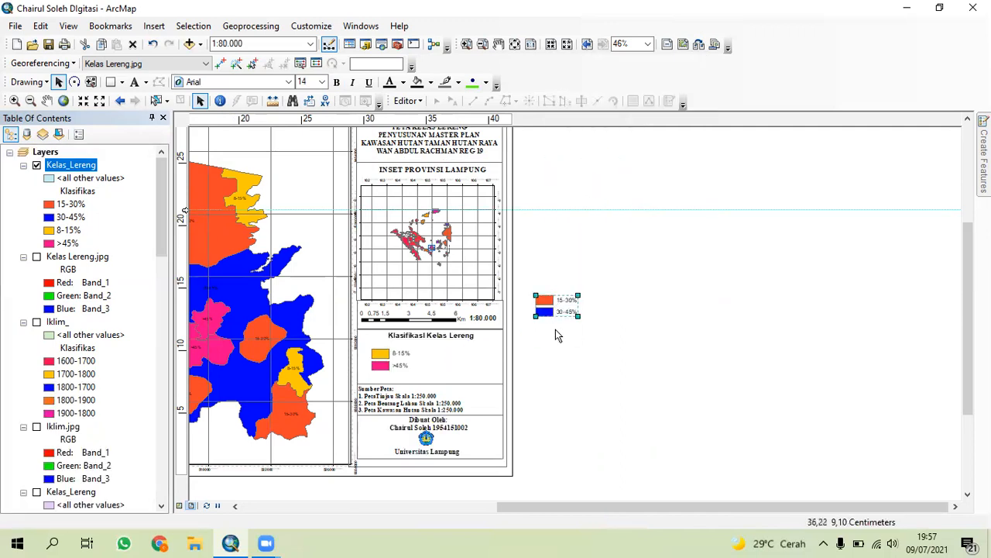
key("ctrl+z")
key("ctrl+z")
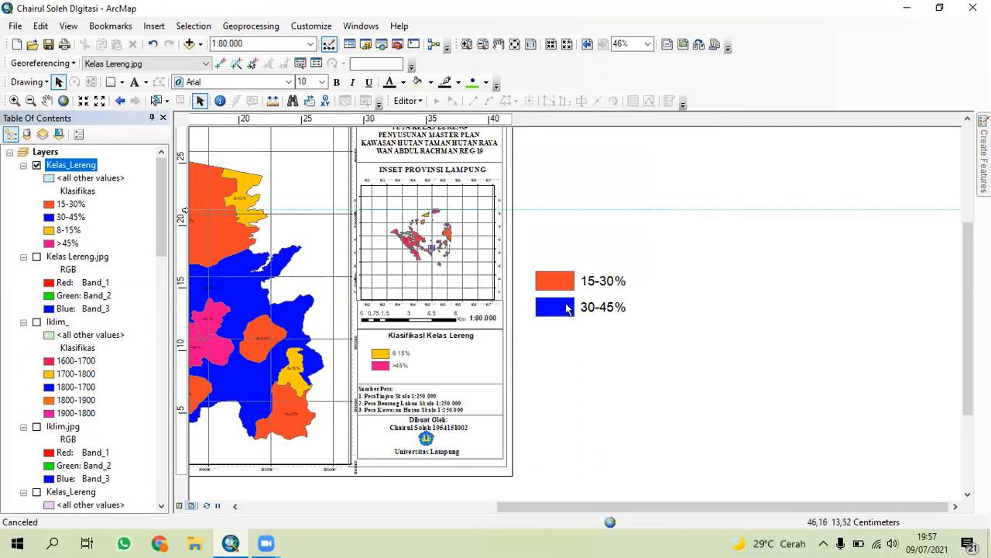
Move the 15-30% and 30-45% group into the legend box and scale it down to match and align with the neighbouring pair
left_click_drag(566, 307, 484, 359)
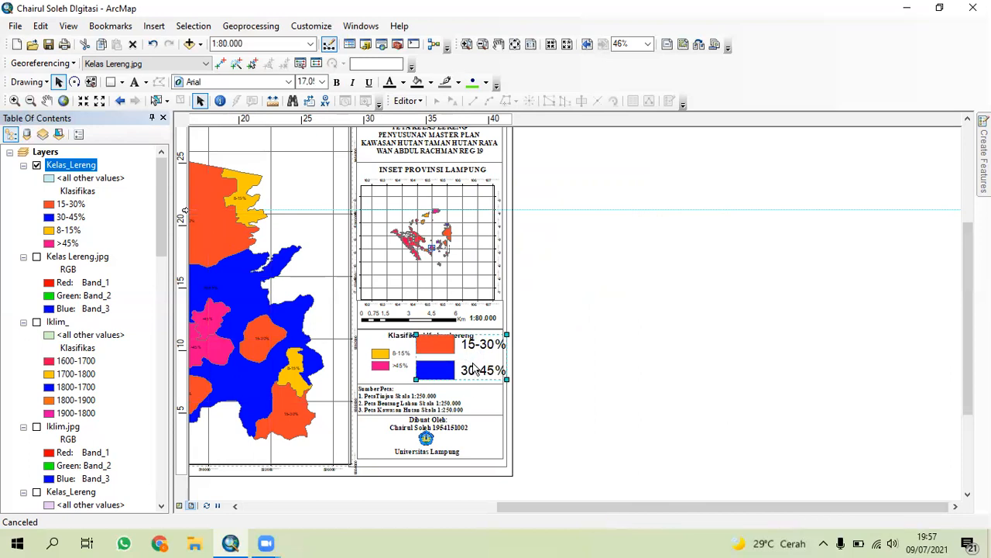
left_click_drag(460, 355, 466, 364)
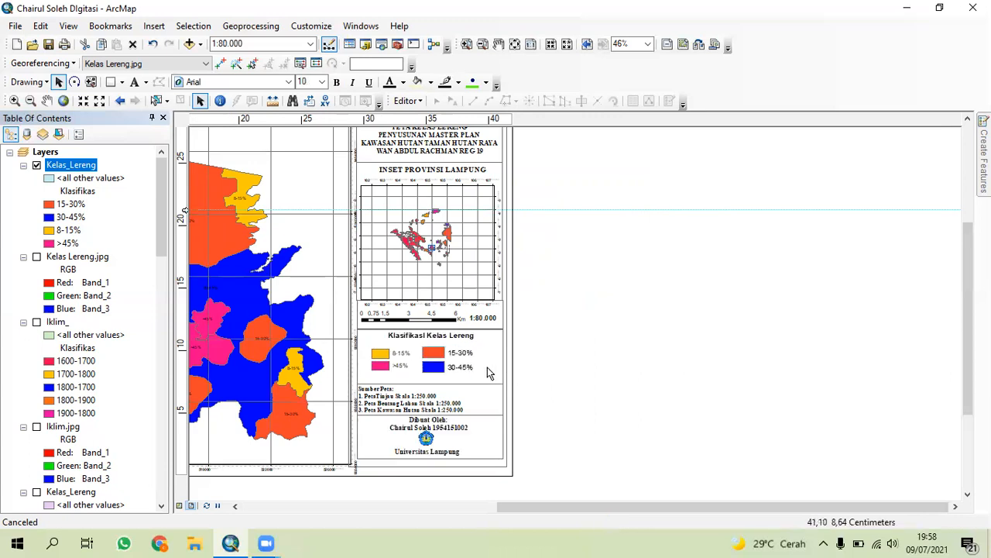
mouse_move(473, 371)
left_mouse_down()
mouse_move(462, 362)
mouse_move(469, 368)
left_mouse_up()
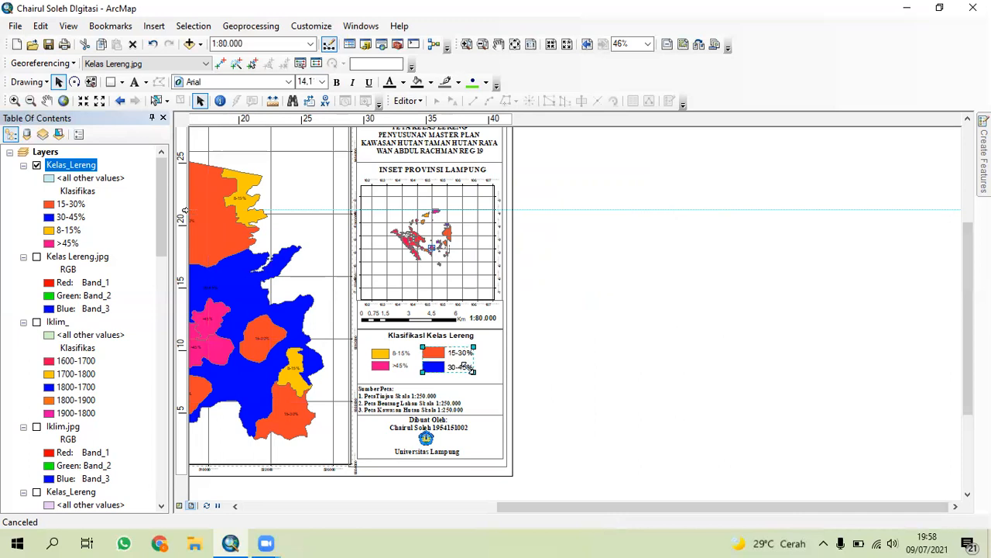
left_click(524, 367)
left_click(442, 365)
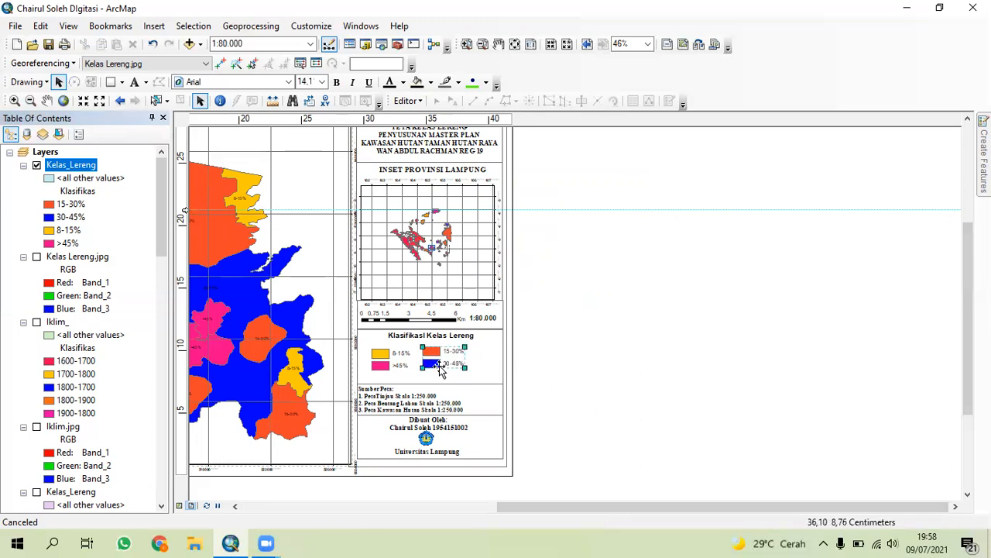
left_click_drag(445, 366, 445, 368)
left_click(523, 370)
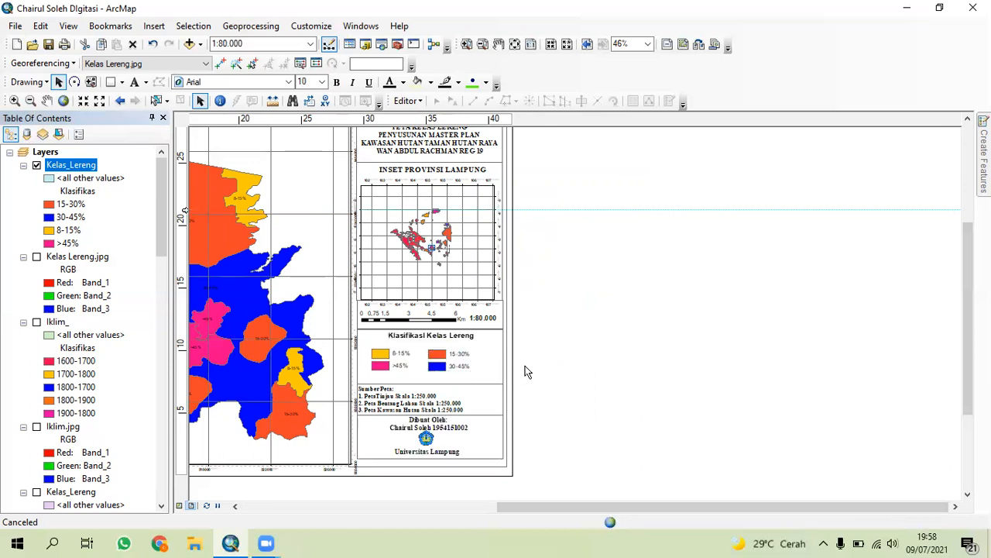
left_click(391, 358)
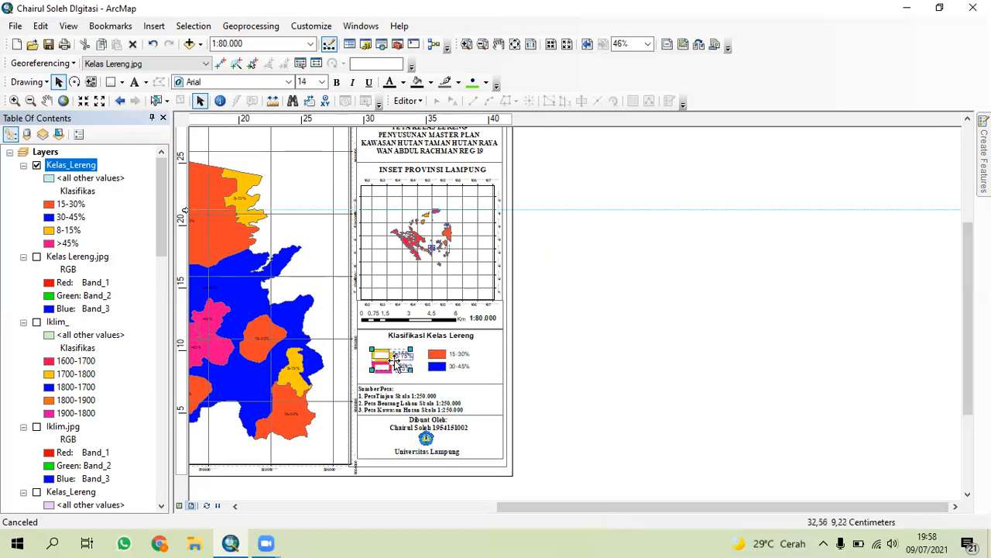
left_click(571, 375)
Hide the table of contents to examine the complete slope map layout, and show it again
scroll(464, 399, "down", 3)
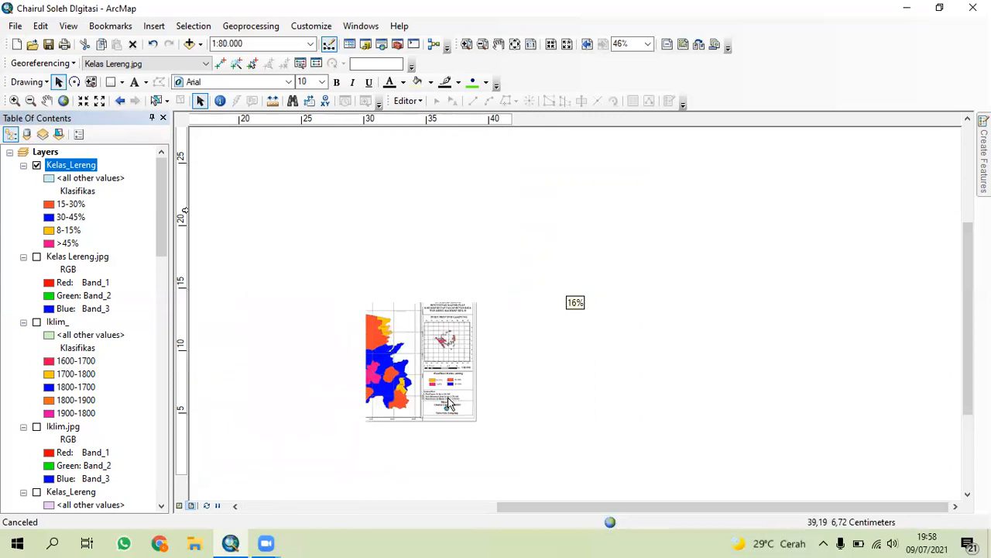
scroll(438, 393, "up", 3)
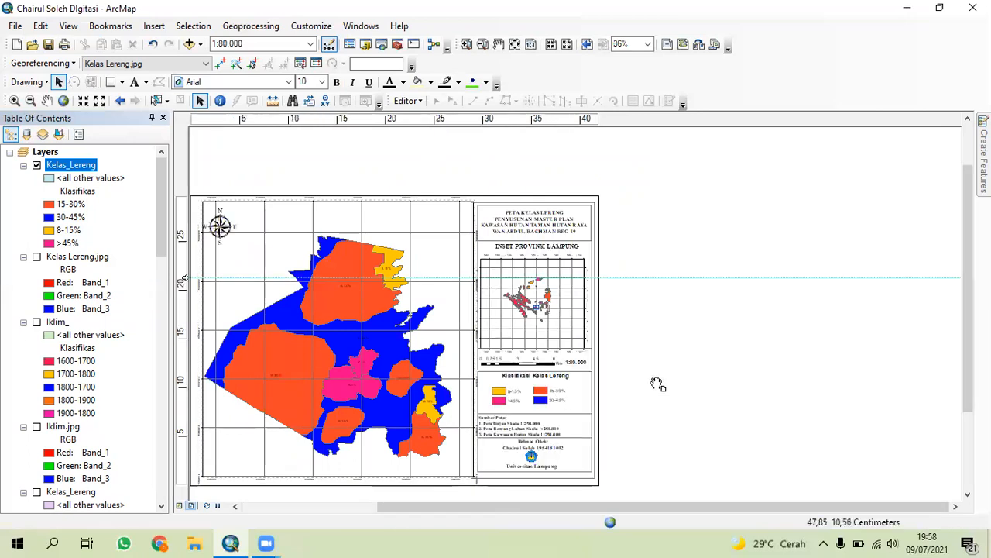
left_click(163, 119)
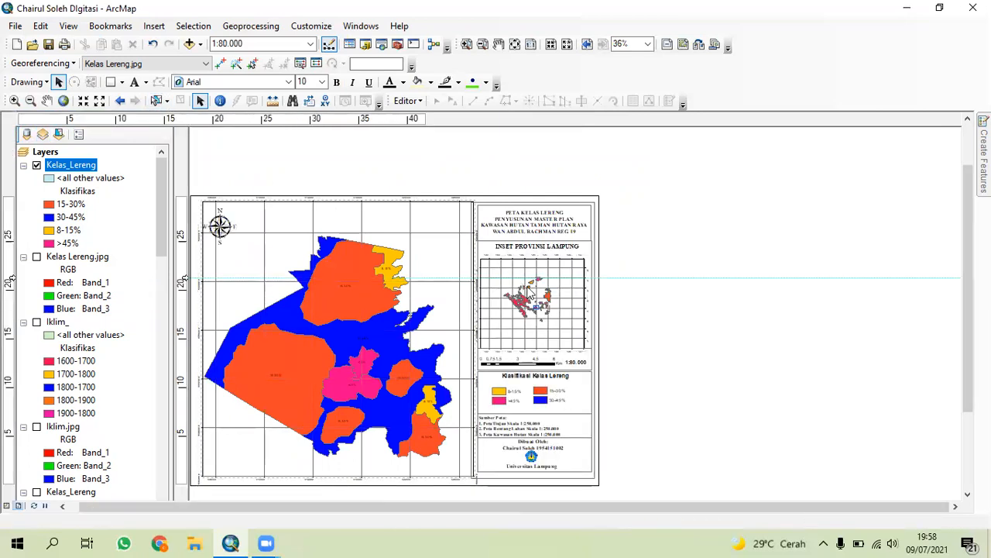
left_click_drag(631, 332, 635, 302)
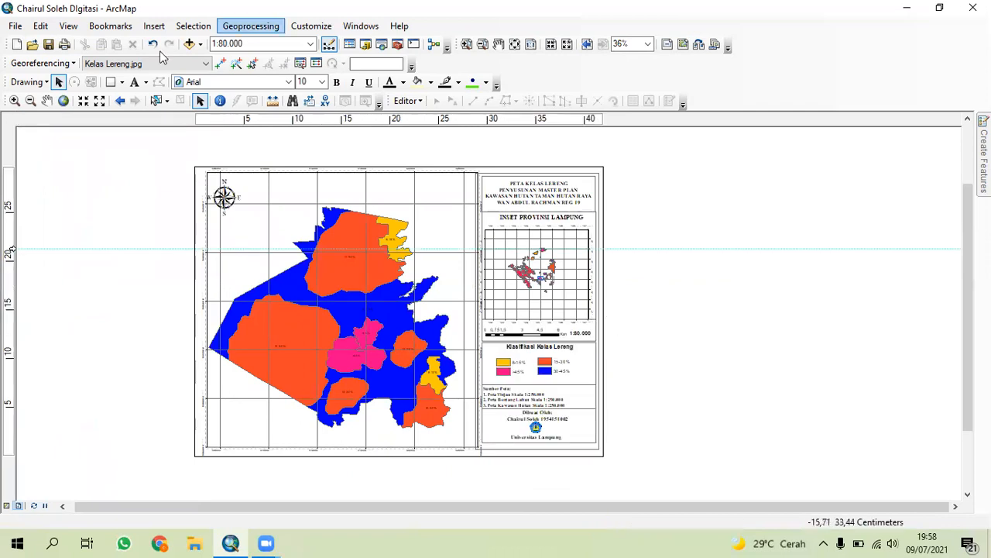
left_click(15, 25)
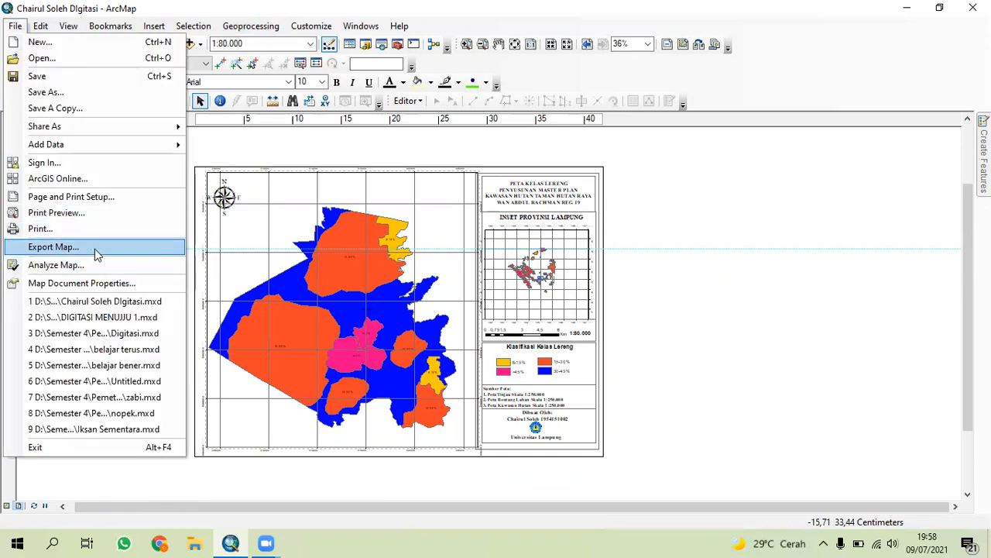
left_click(499, 45)
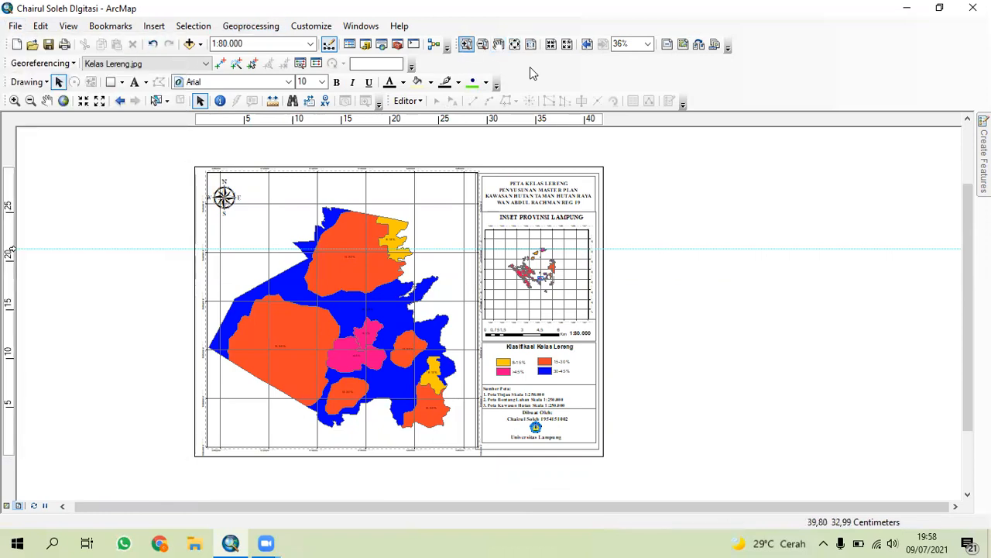
left_click(361, 25)
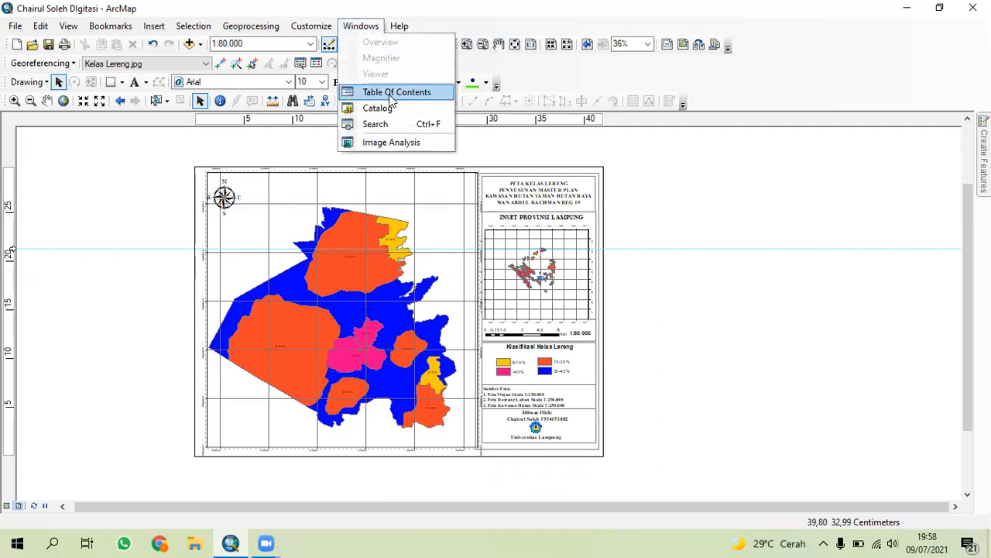
left_click(395, 92)
Switch to the data view and remove the topmost Kelas_Lereng and Kelas Lereng.jpg layers from the map
left_click(36, 165)
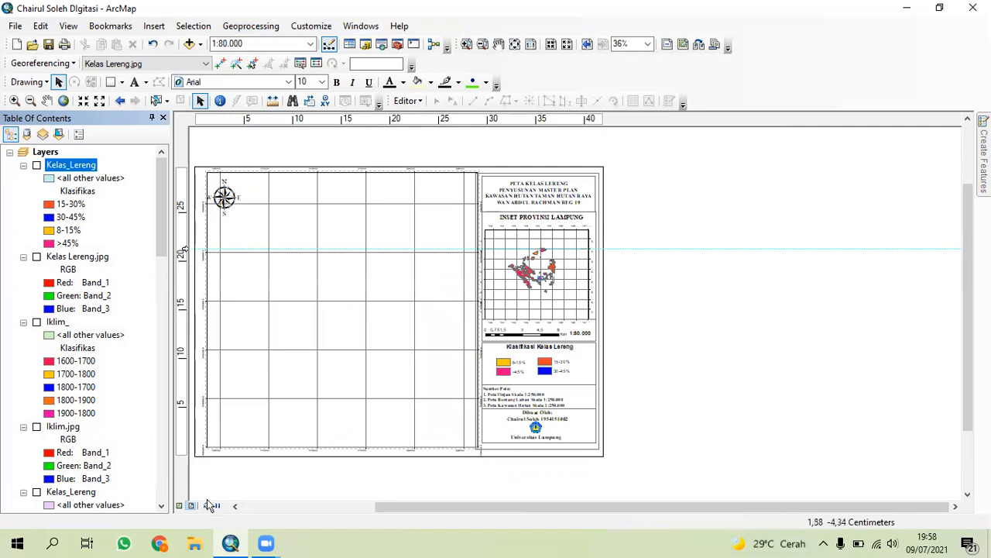
left_click(180, 505)
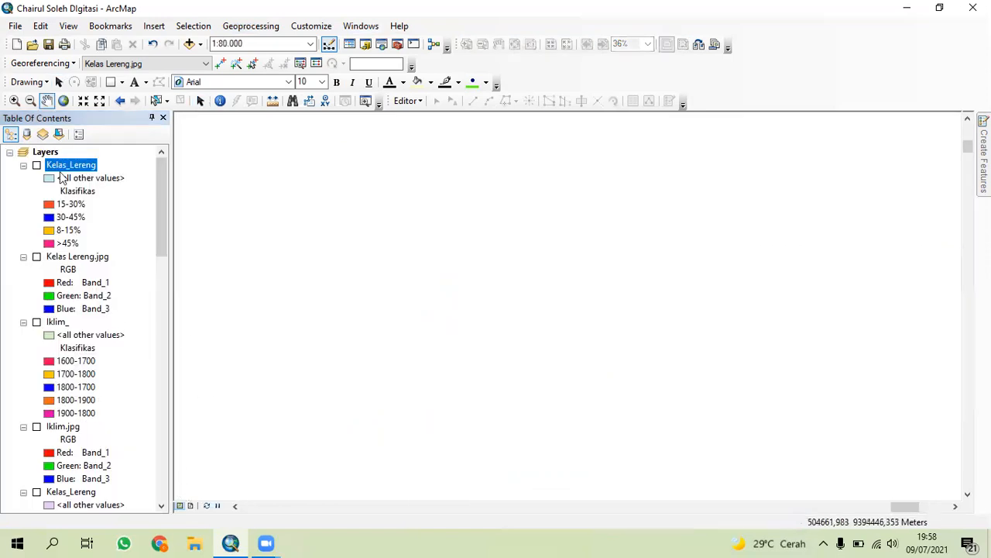
right_click(62, 167)
left_click(108, 189)
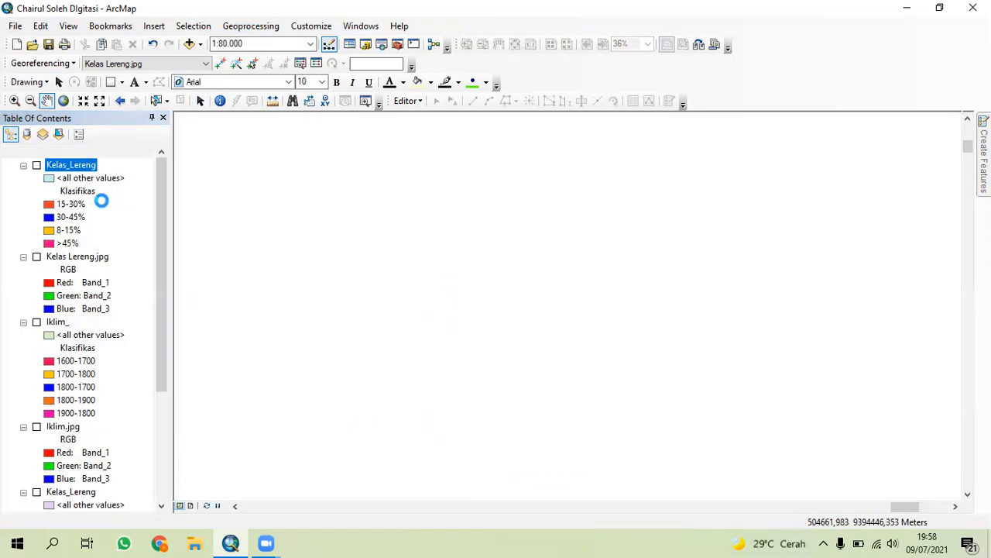
right_click(74, 171)
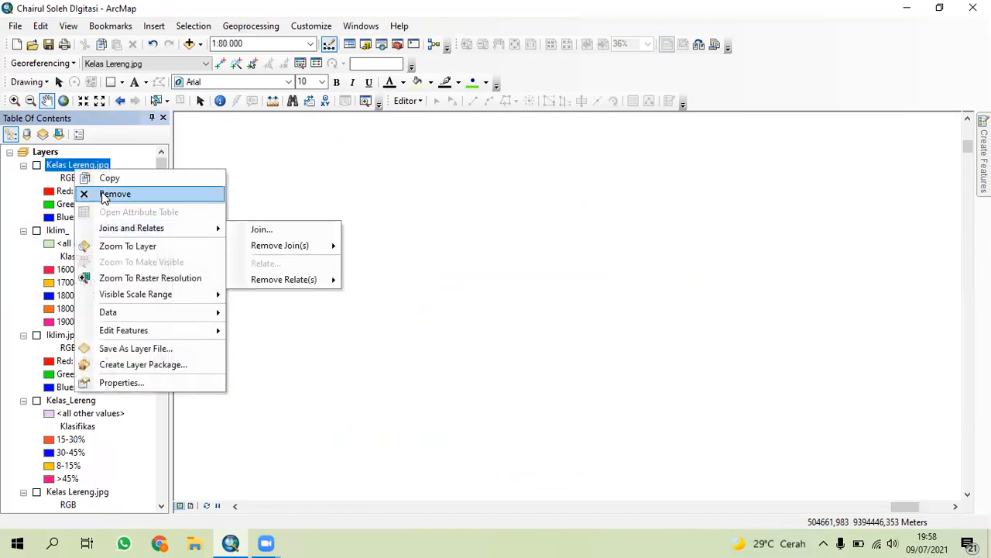
left_click(104, 193)
Add the Iklim.jpg image from the Digitasi folder under D:\Semester 4\Pemetaan dan SIG to the map
left_click(167, 65)
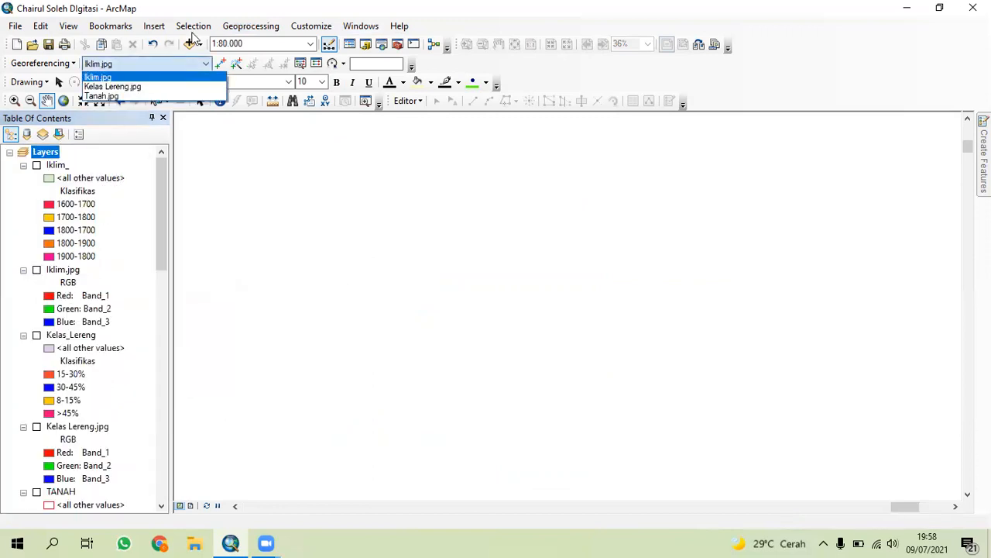
left_click(190, 49)
left_click(189, 48)
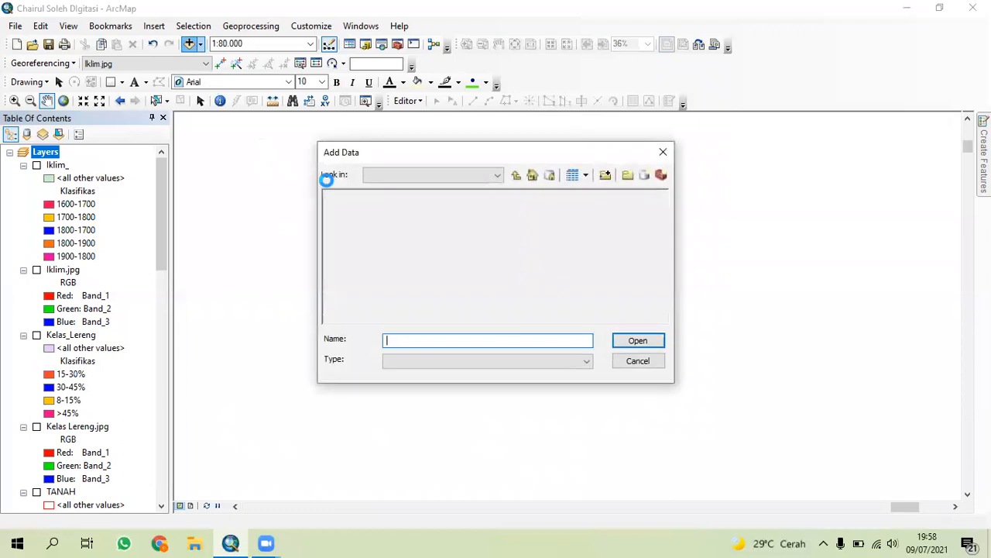
left_click(516, 175)
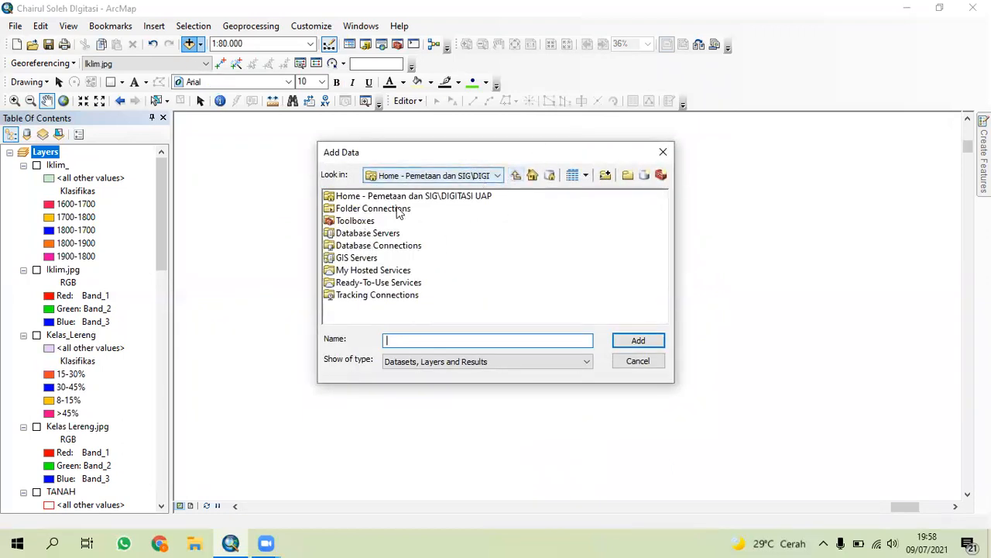
double_click(394, 198)
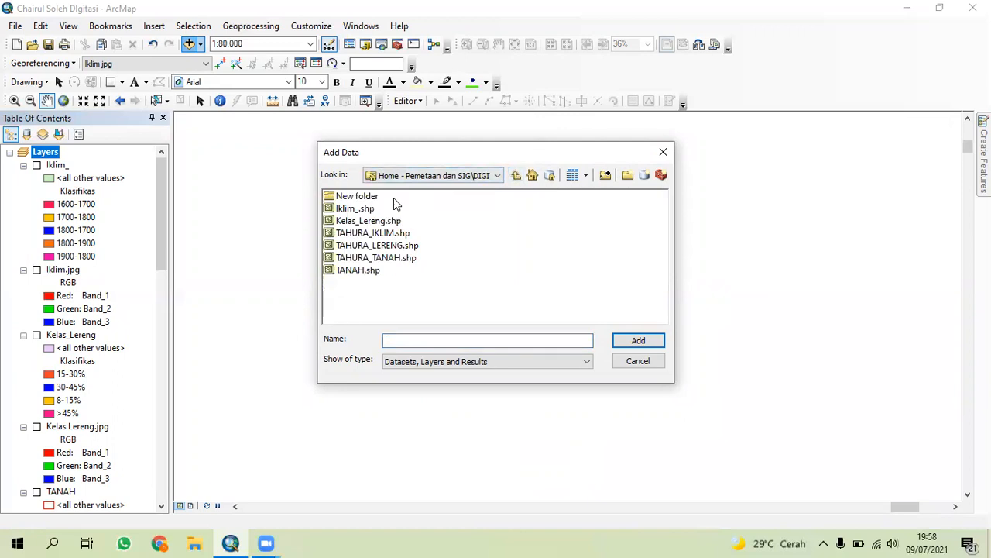
left_click(497, 177)
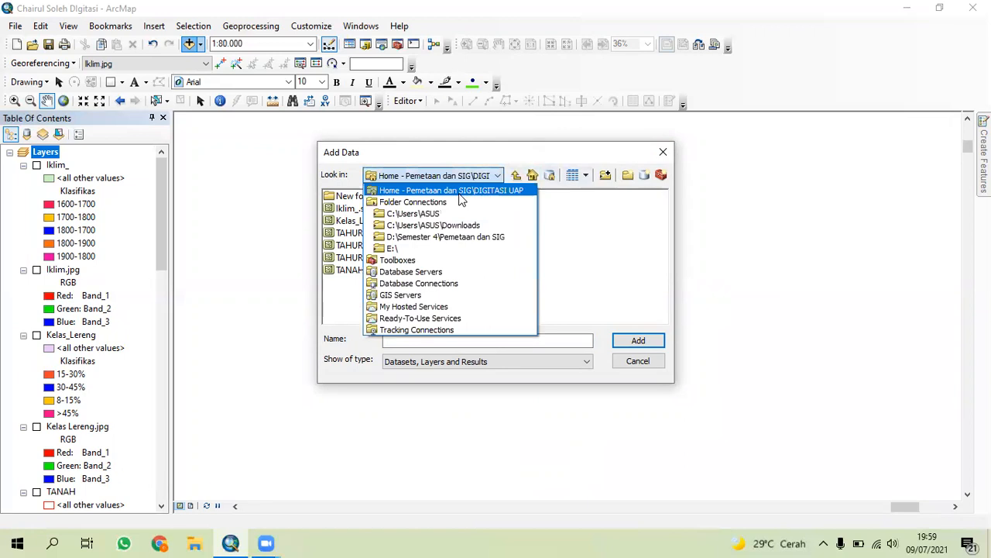
left_click(443, 237)
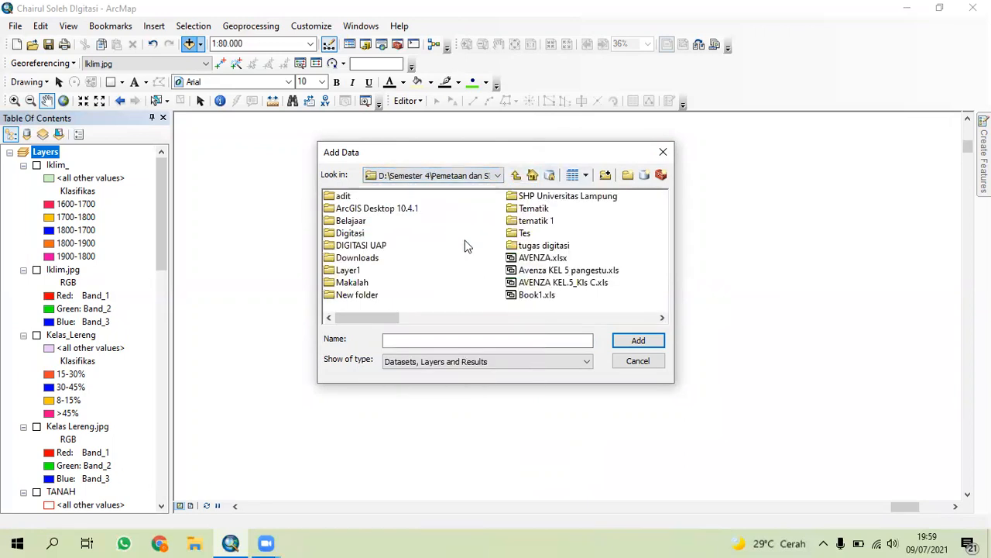
double_click(368, 233)
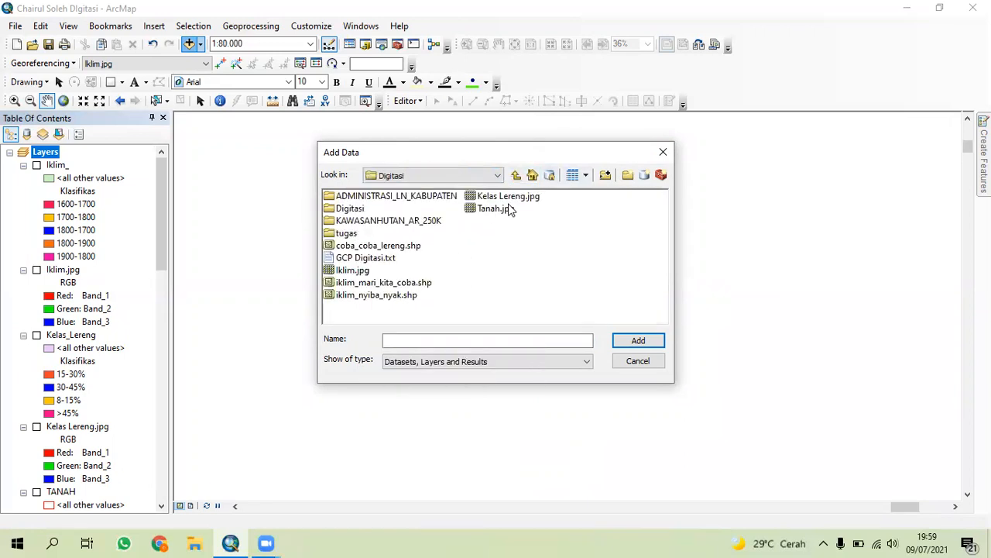
left_click(363, 271)
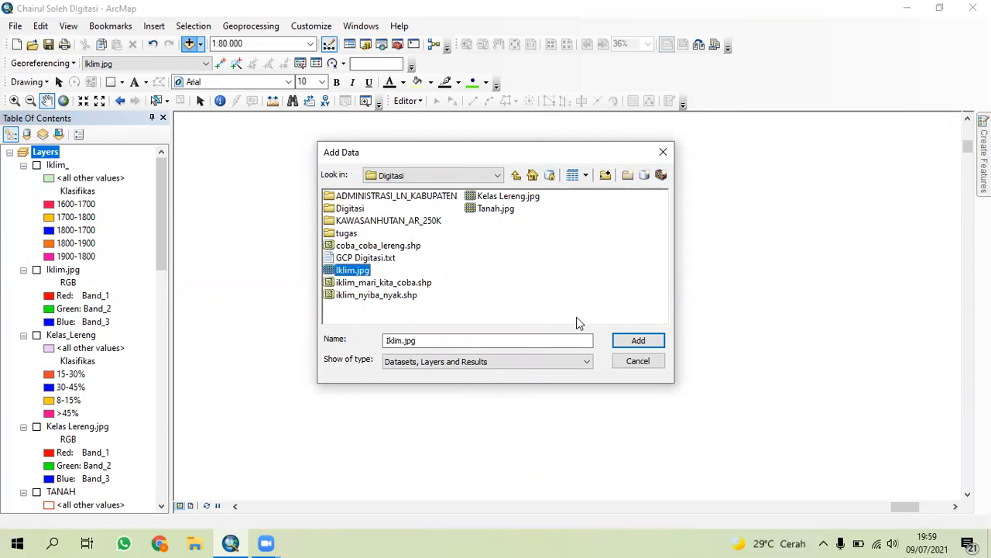
left_click(637, 341)
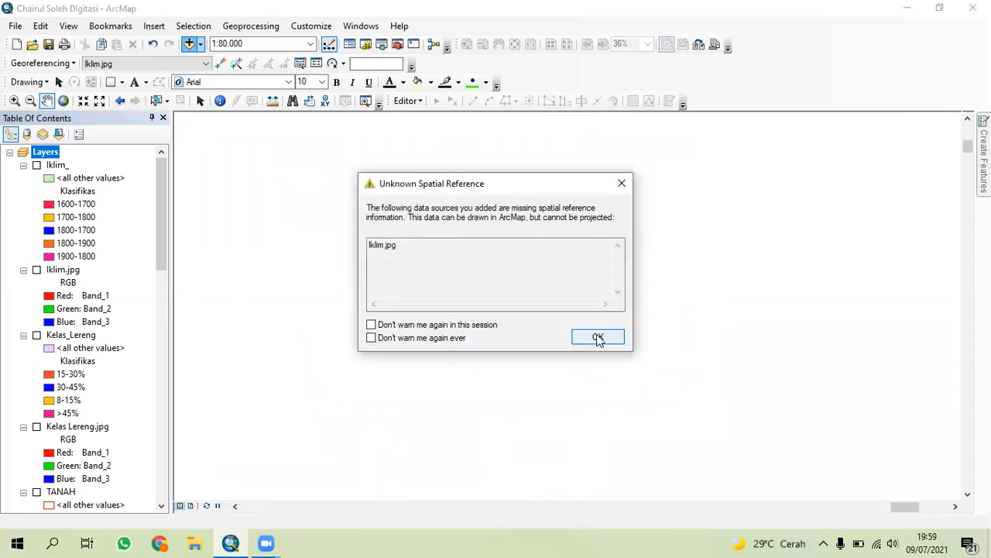
left_click(598, 339)
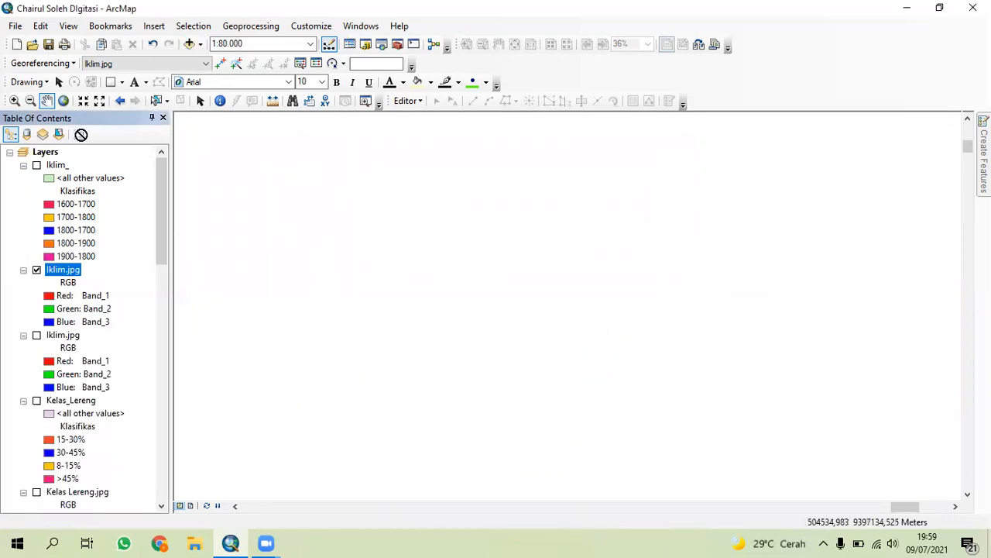
Move the newly added Iklim.jpg layer to the top of the layer order and zoom to its extent
left_click_drag(76, 276, 83, 165)
right_click(75, 169)
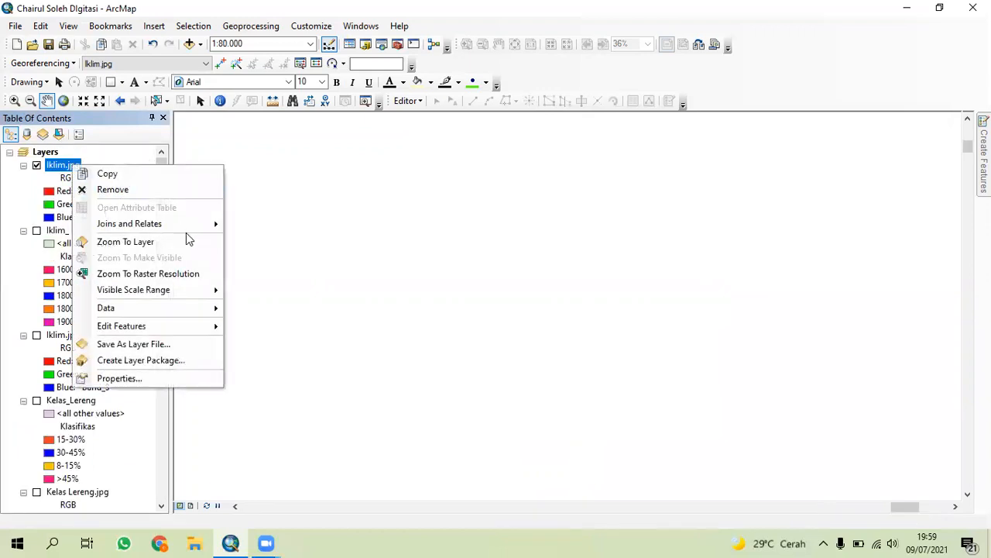
left_click(152, 243)
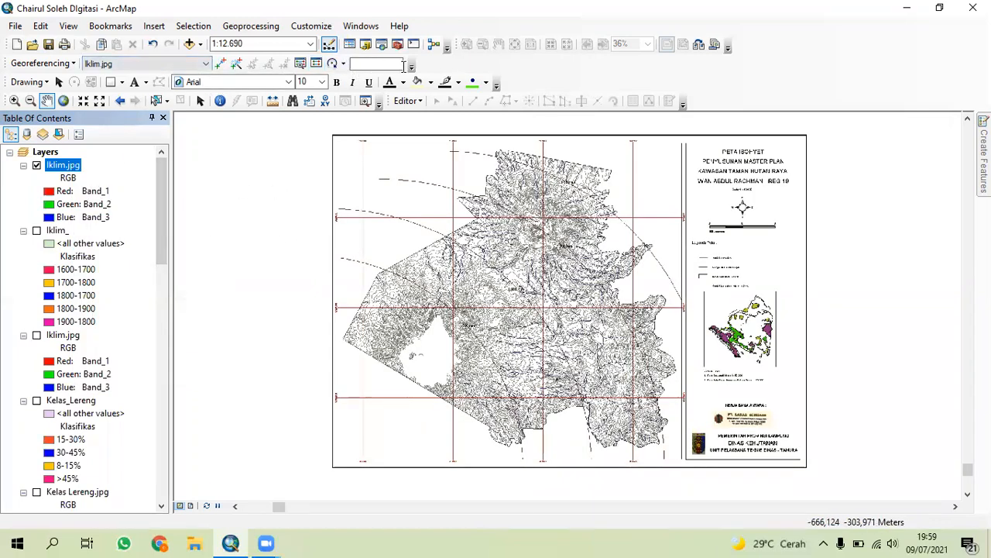
Try to georeference the Iklim.jpg image by loading the links from the GCP Digitasi text file
left_click(318, 65)
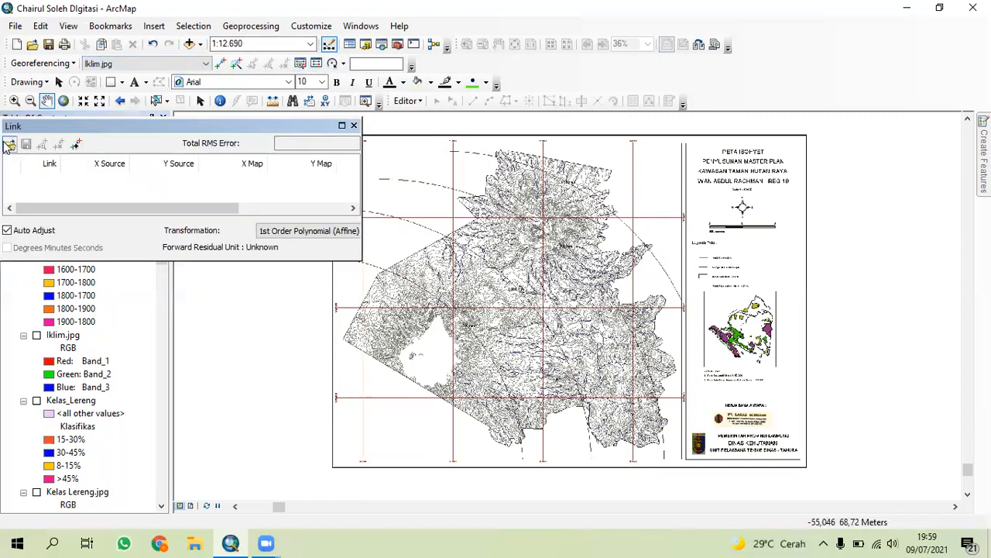
left_click(9, 144)
left_click(131, 108)
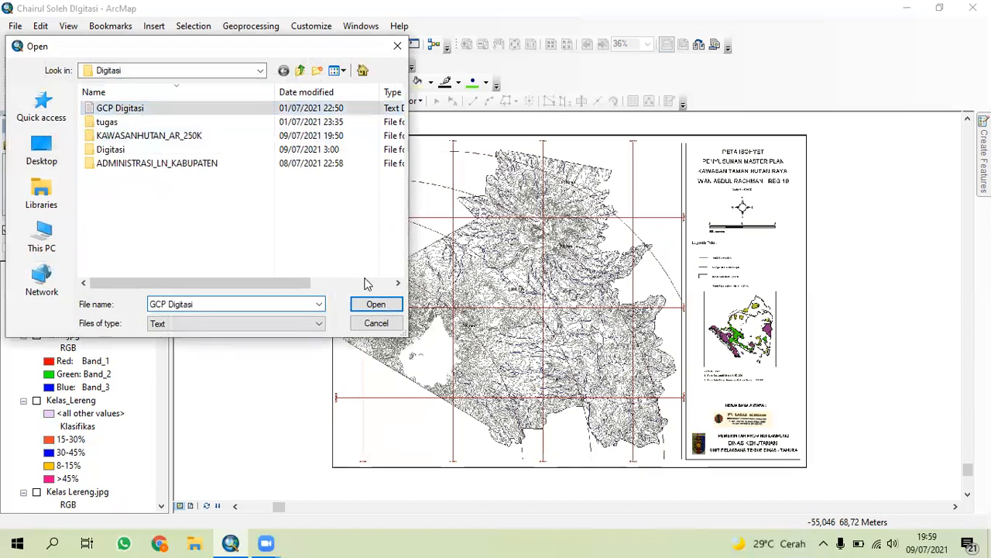
left_click(376, 303)
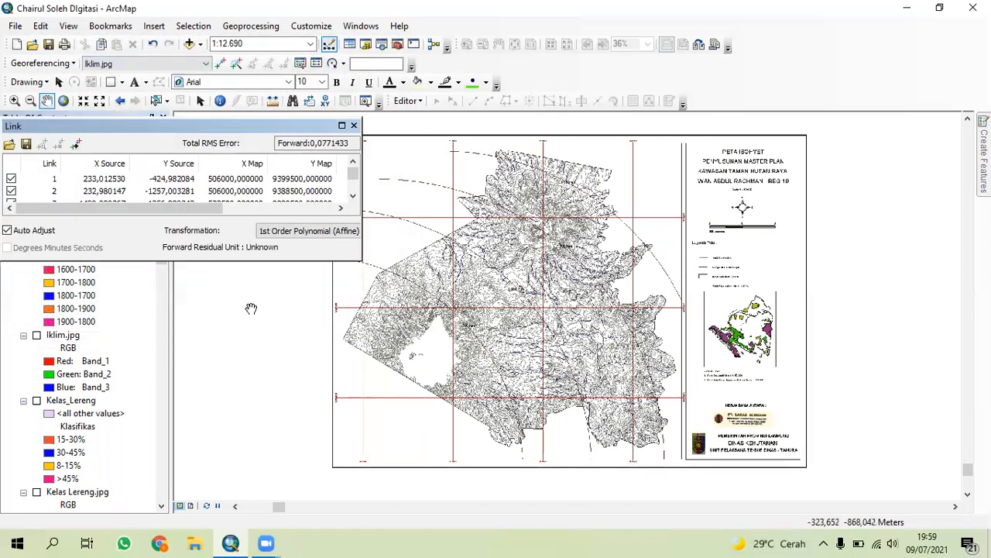
left_click(354, 126)
Set the newly added Iklim.jpg as the georeferencing target and load its links from the GCP Digitasi text file
left_click(130, 65)
left_click(132, 90)
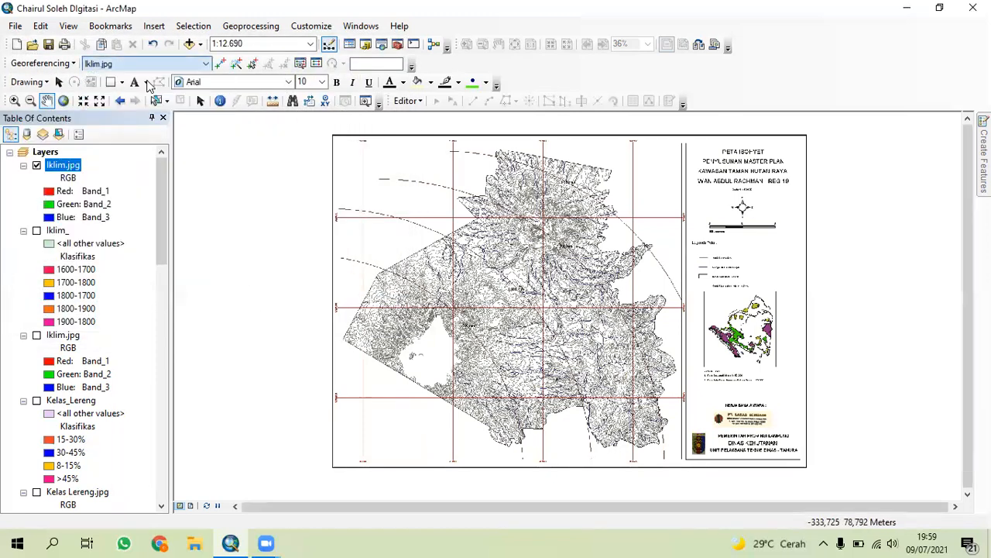
left_click(316, 64)
left_click(9, 145)
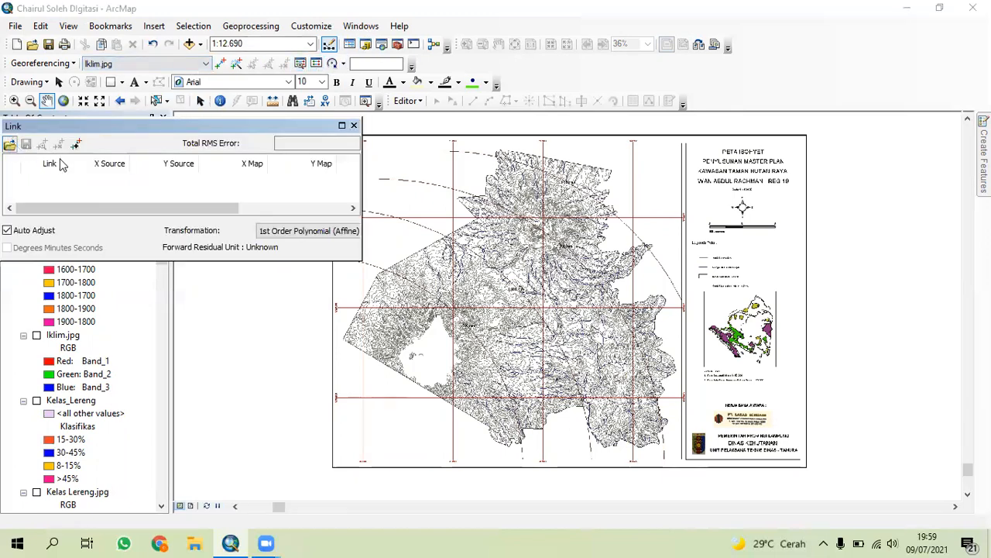
left_click(121, 108)
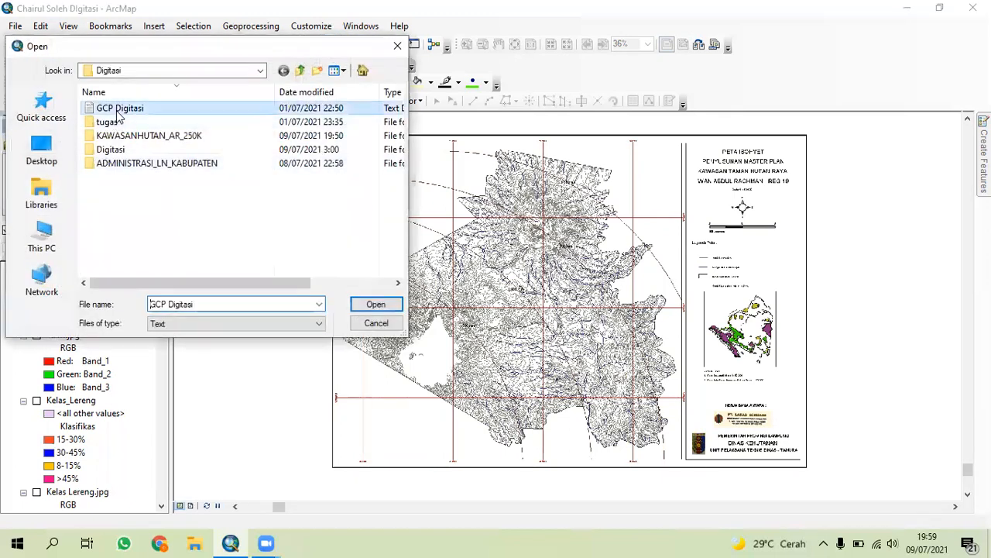
left_click(377, 304)
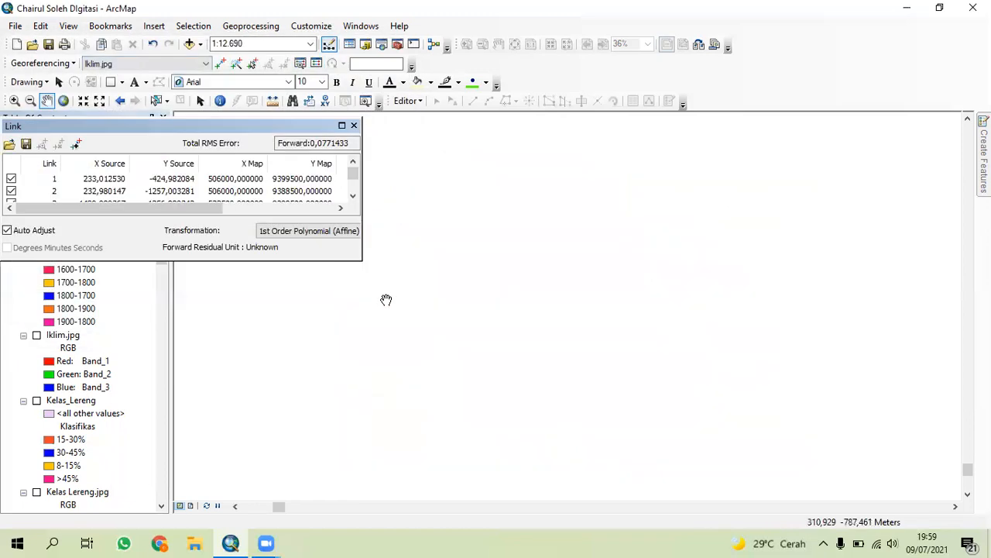
left_click(354, 126)
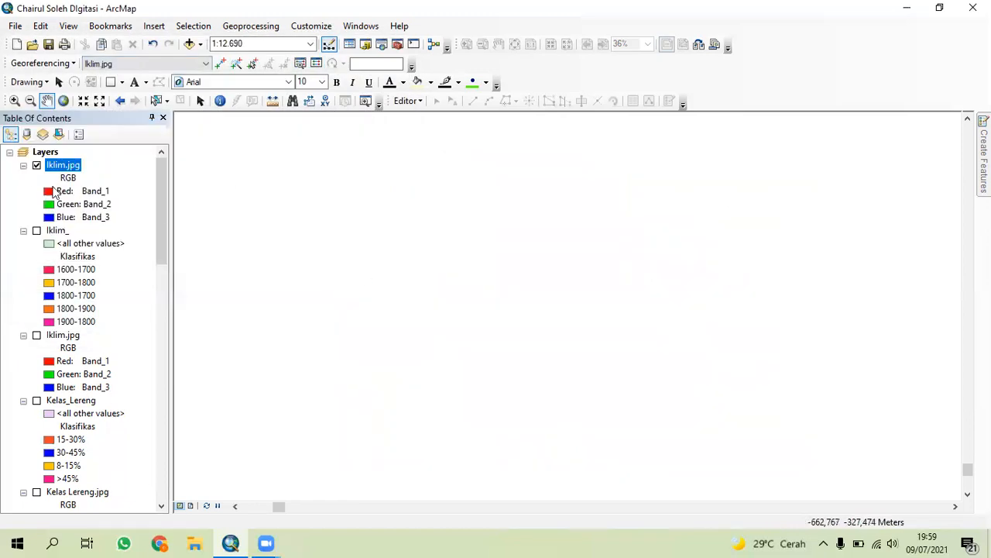
right_click(65, 166)
left_click(130, 239)
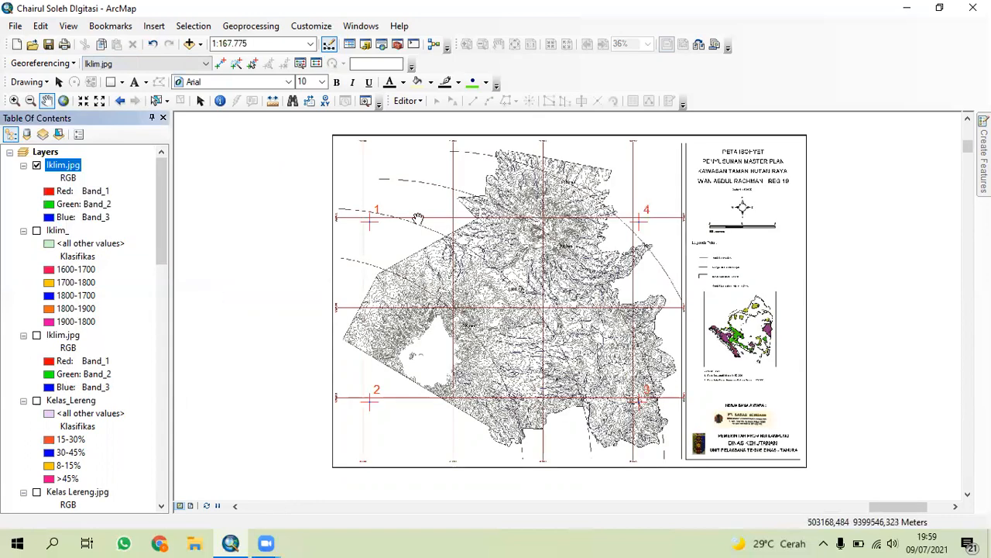
left_click_drag(539, 138, 473, 121)
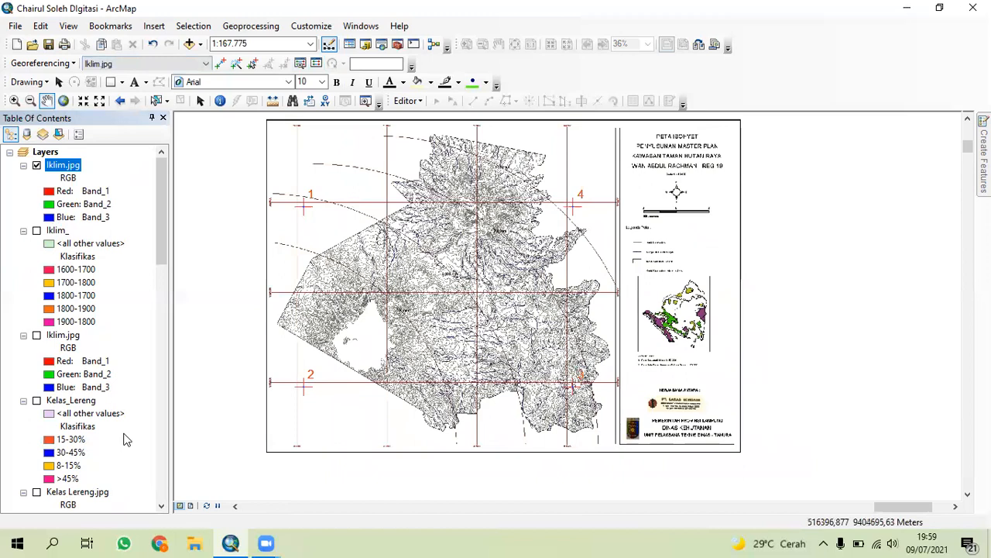
Add the TAHURA_IKLIM.shp shapefile from the DIGITASI UAP folder to the map
left_click(189, 44)
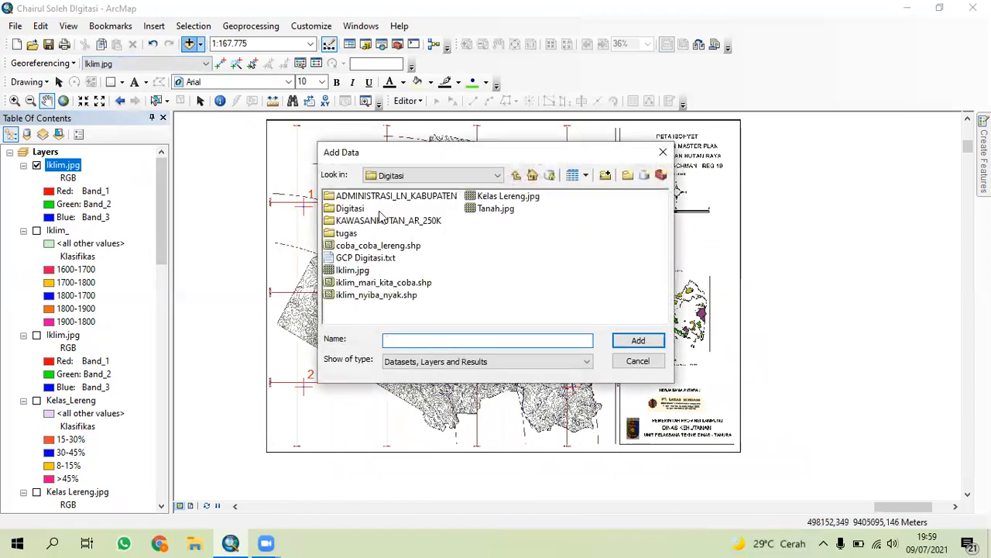
left_click(516, 175)
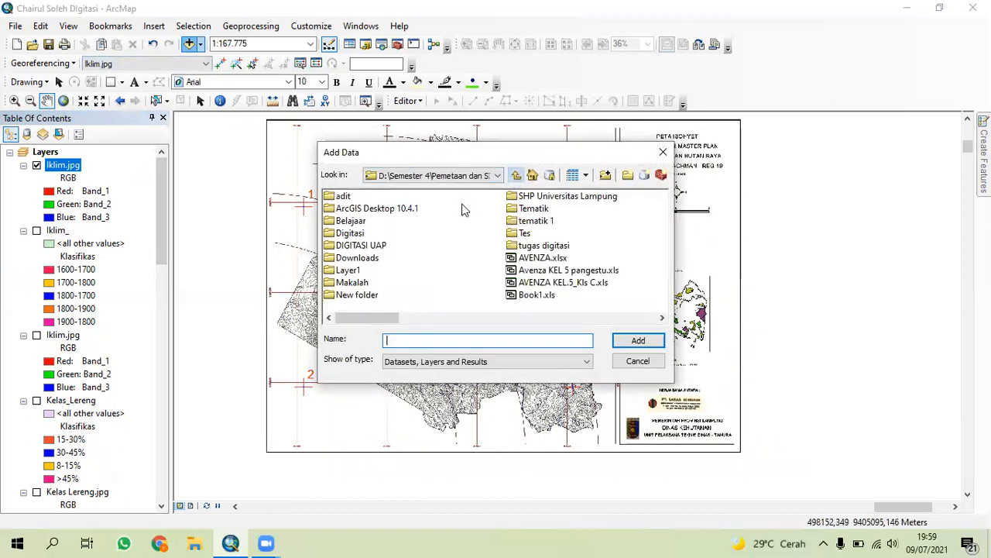
double_click(380, 245)
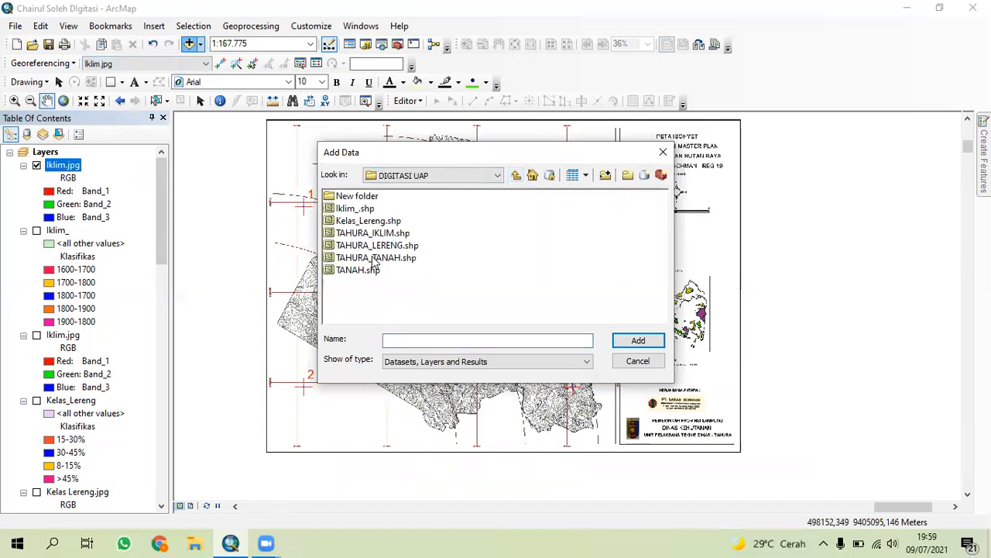
left_click(378, 232)
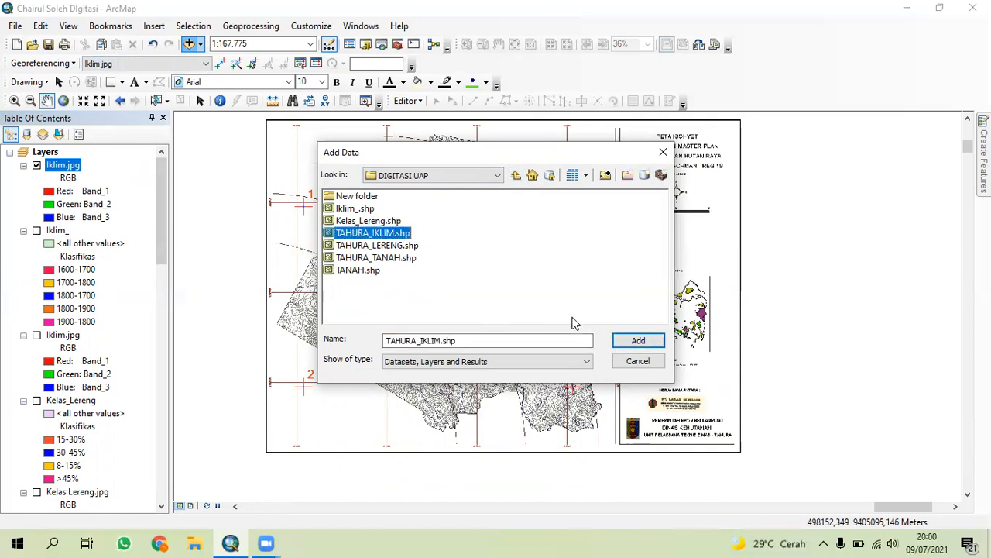
left_click(639, 341)
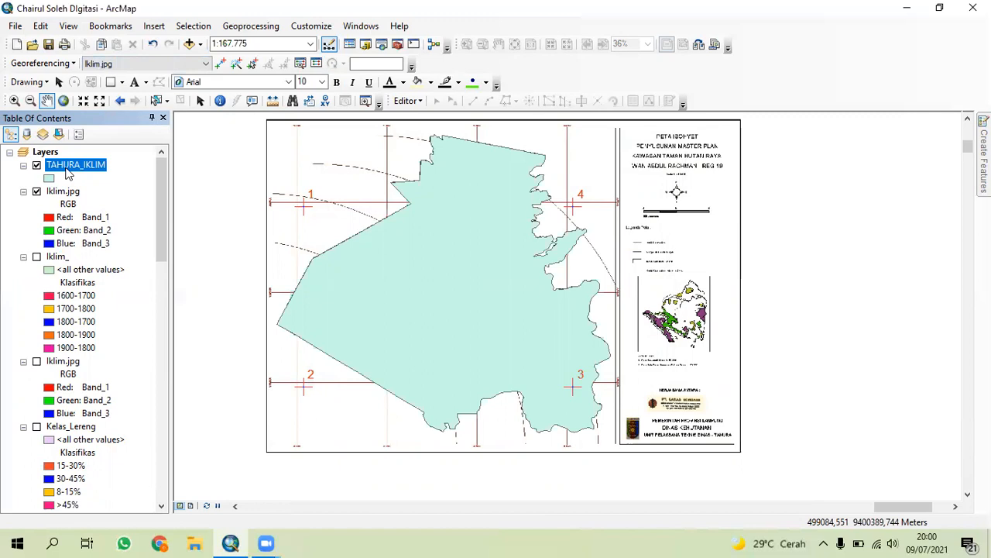
Export all TAHURA_IKLIM features as the shapefile Kelas_Iklim in New folder and add it to the map
right_click(50, 178)
left_click(78, 165)
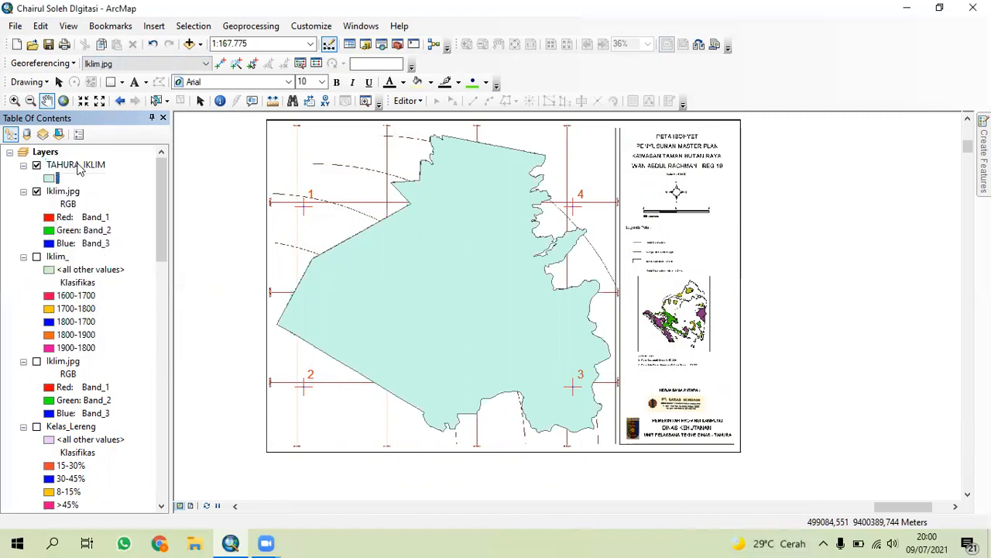
right_click(79, 168)
mouse_move(182, 416)
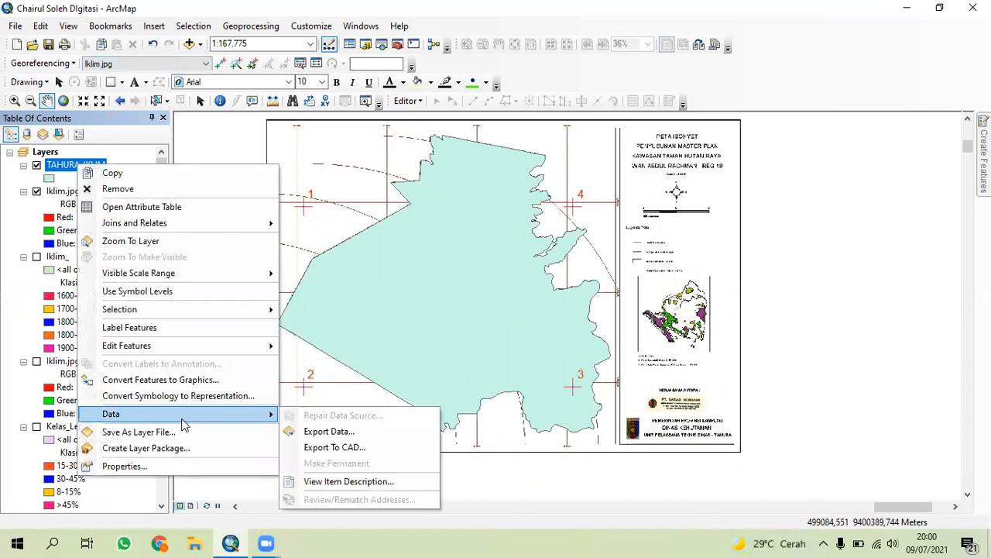
left_click(310, 431)
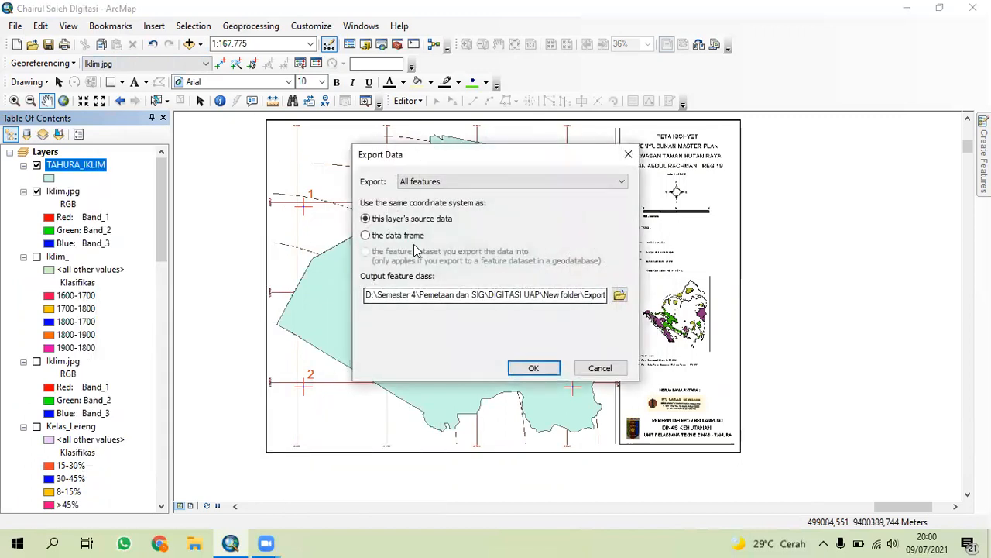
left_click(619, 295)
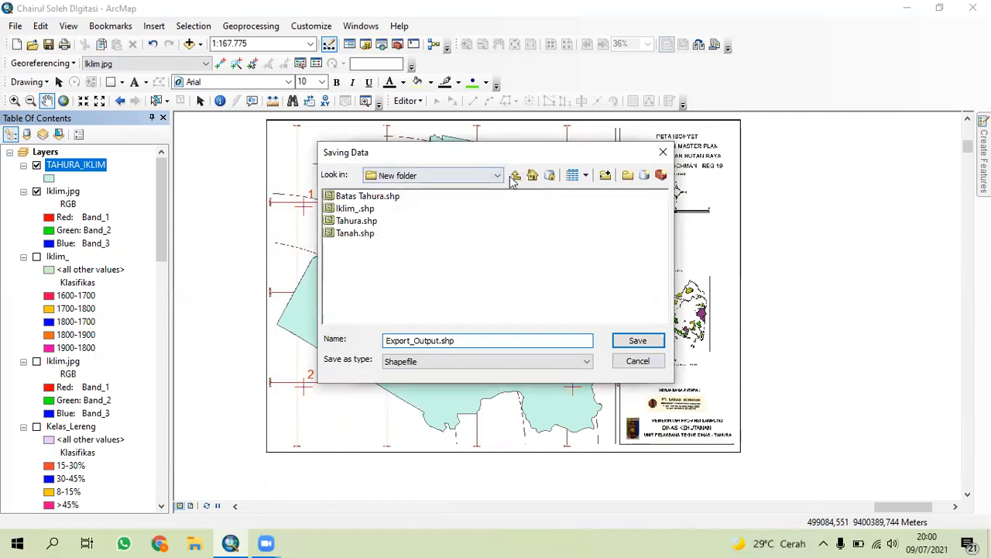
double_click(489, 338)
key("BackSpace")
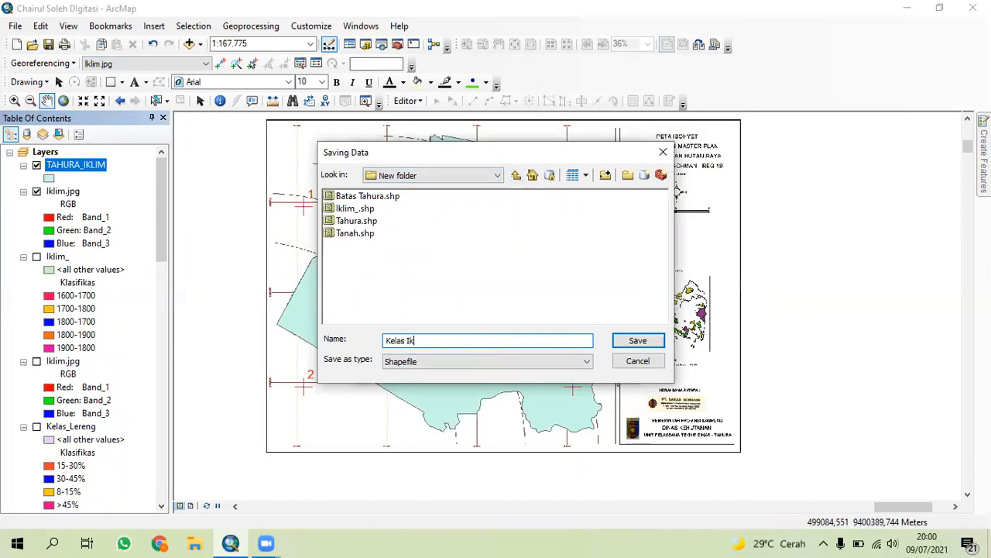
left_click(650, 342)
left_click(558, 368)
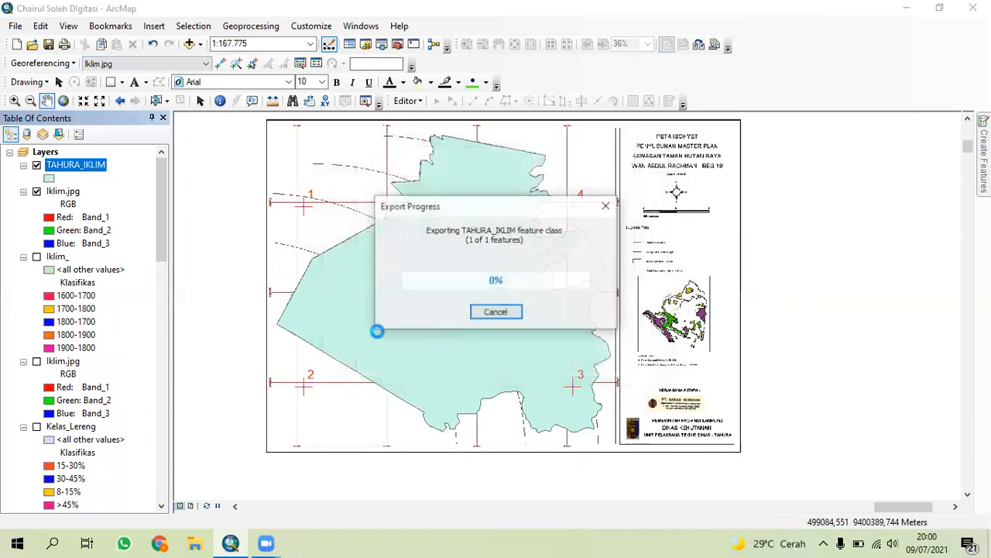
left_click(570, 325)
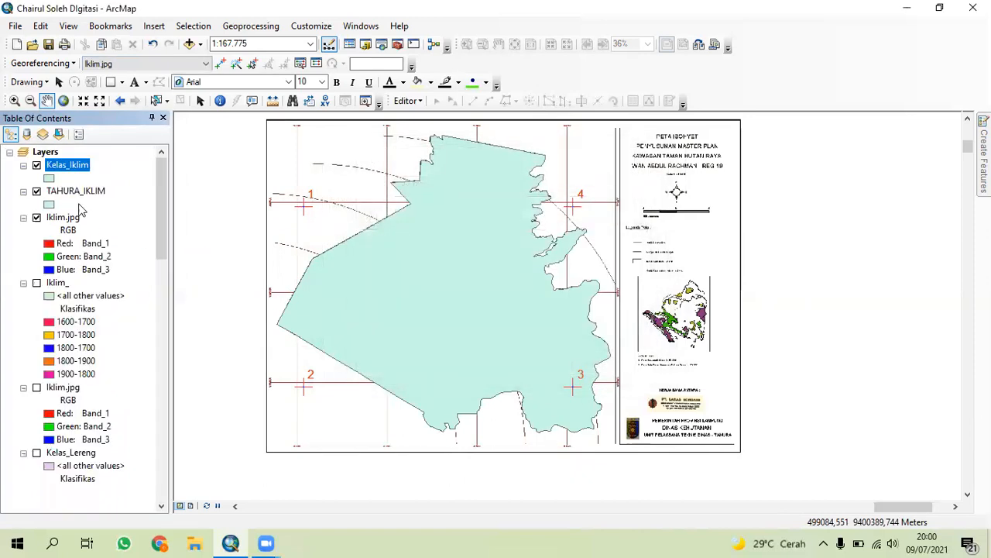
Remove the TAHURA_IKLIM layer and give Kelas_Iklim a hollow symbol with a red outline of width 1
right_click(77, 192)
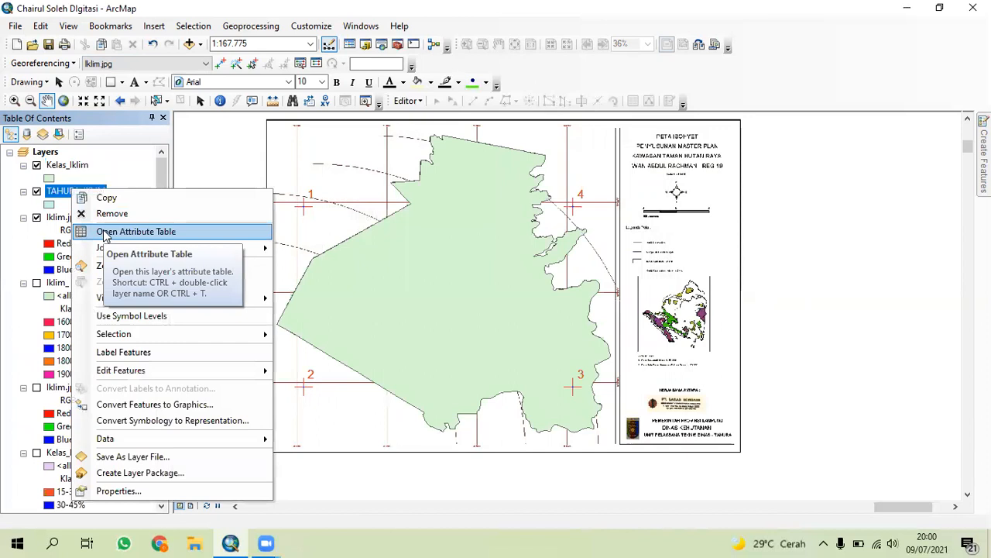
left_click(108, 213)
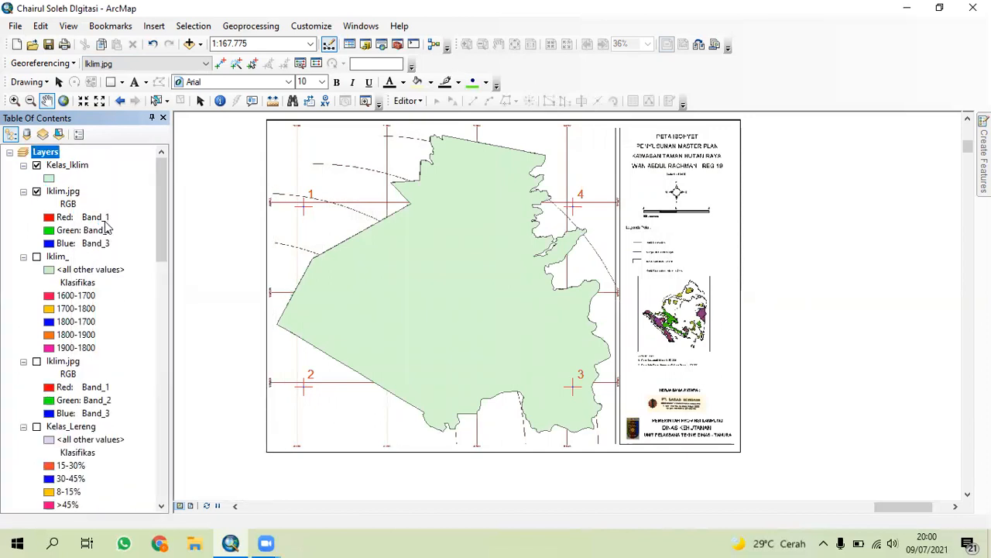
right_click(64, 166)
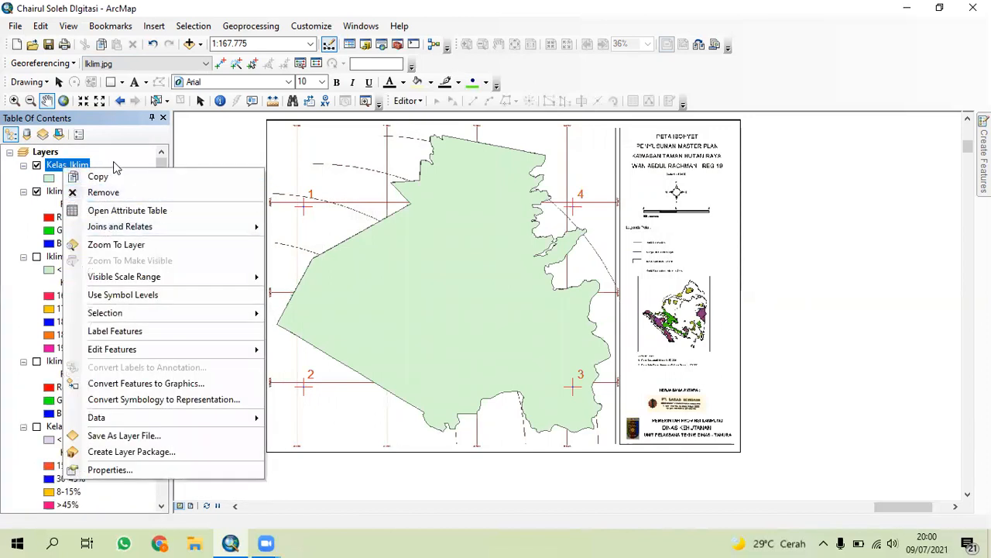
left_click(64, 178)
left_click(49, 178)
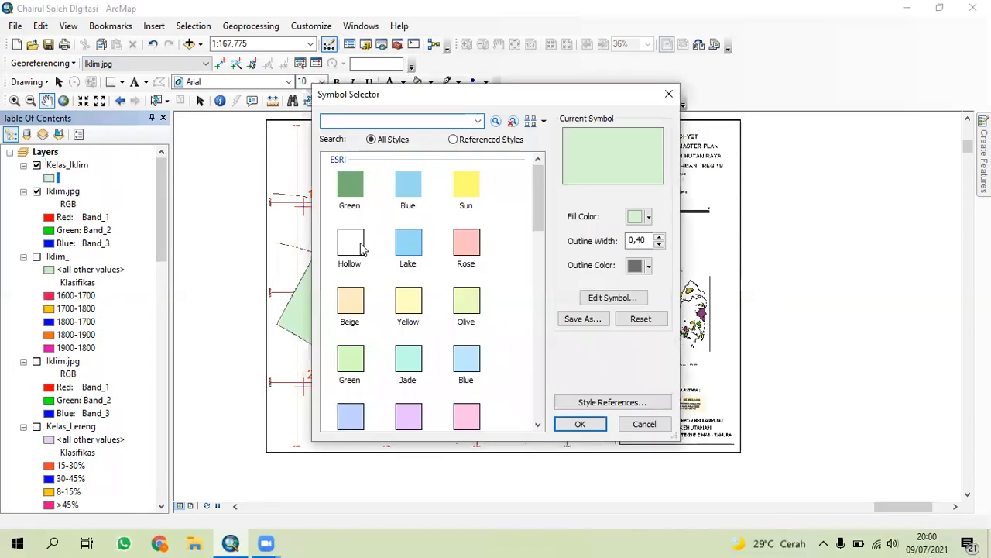
left_click(358, 246)
left_click(637, 267)
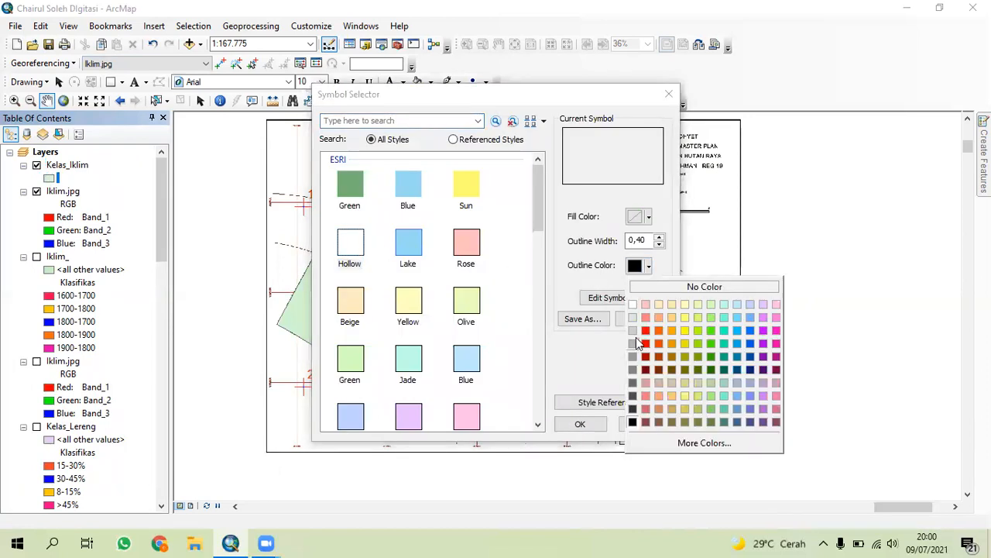
left_click(634, 331)
left_click(660, 237)
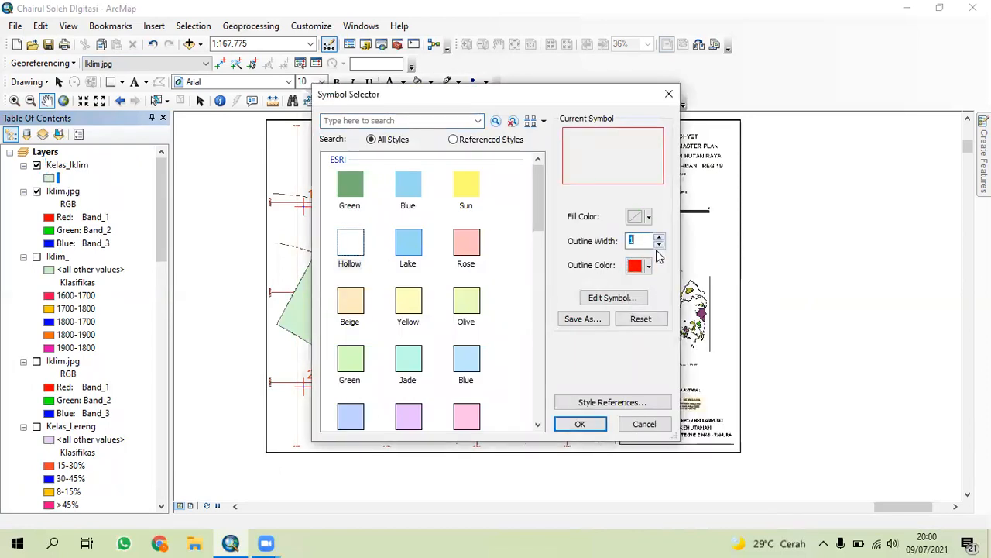
left_click(571, 424)
Start an edit session on Kelas_Iklim and select its boundary polygon for the Cut Polygons tool
left_click(406, 101)
left_click(443, 117)
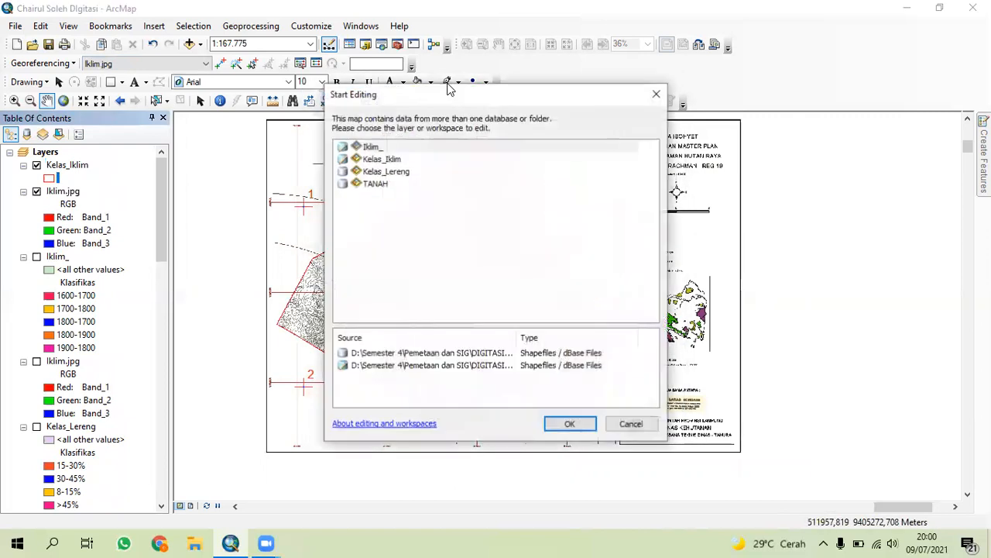
left_click(397, 160)
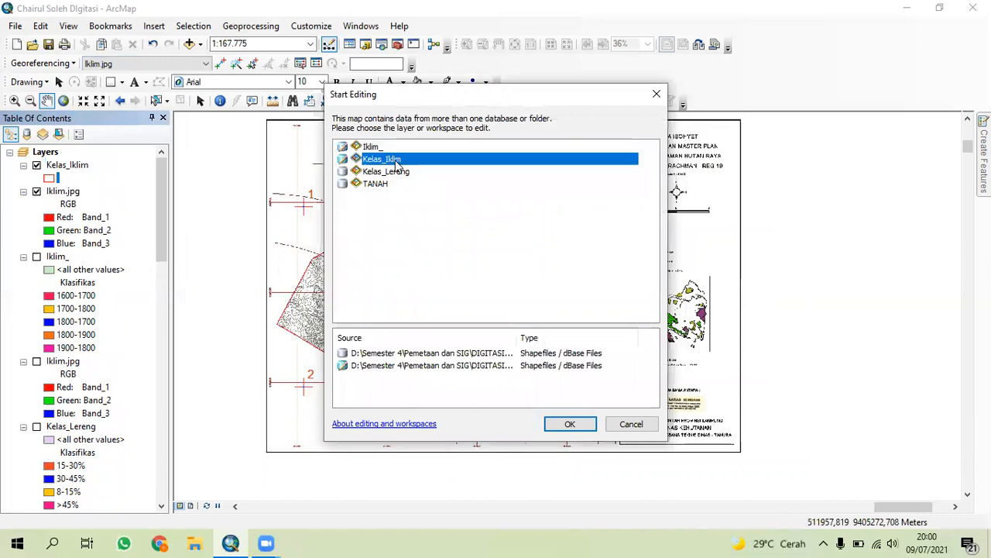
left_click(581, 425)
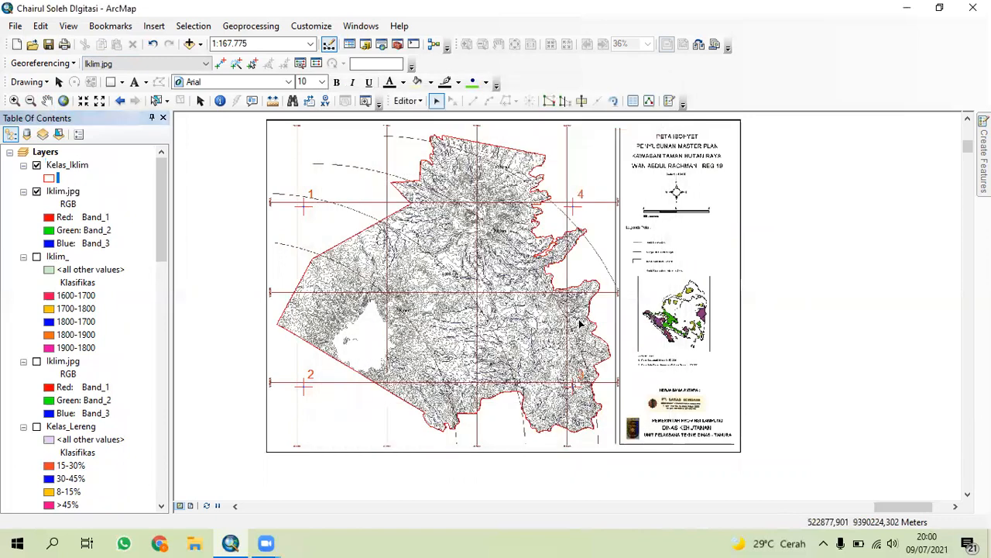
left_click(581, 101)
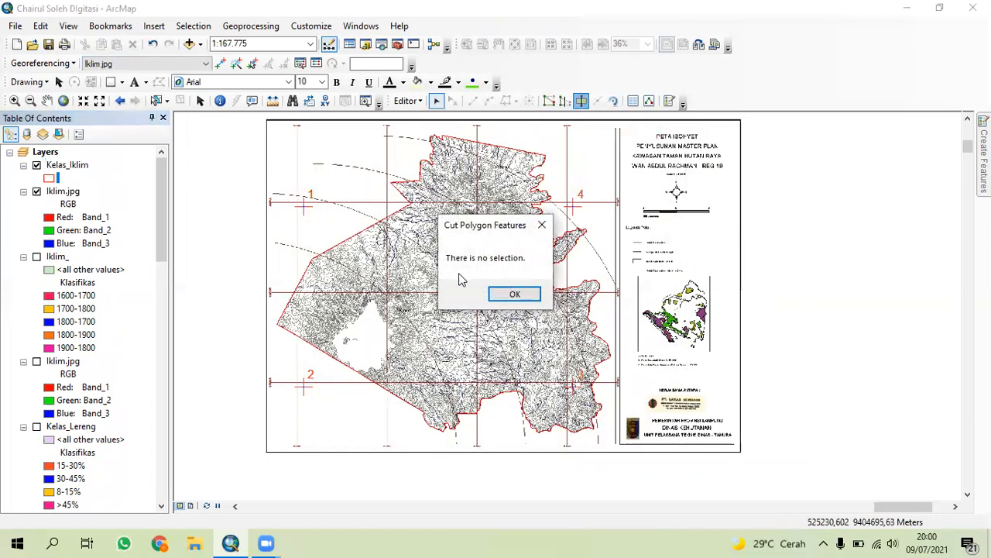
left_click(514, 294)
left_click(457, 314)
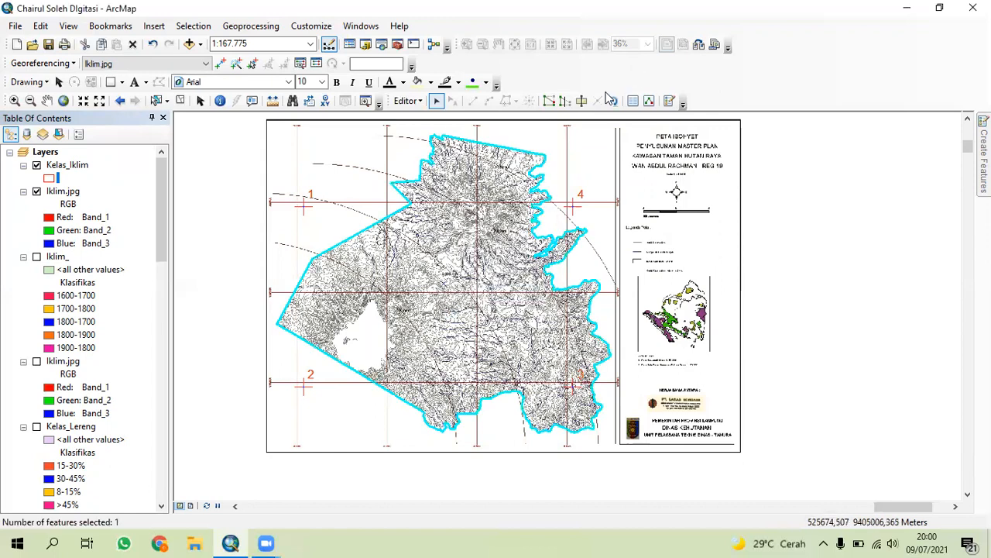
left_click(581, 101)
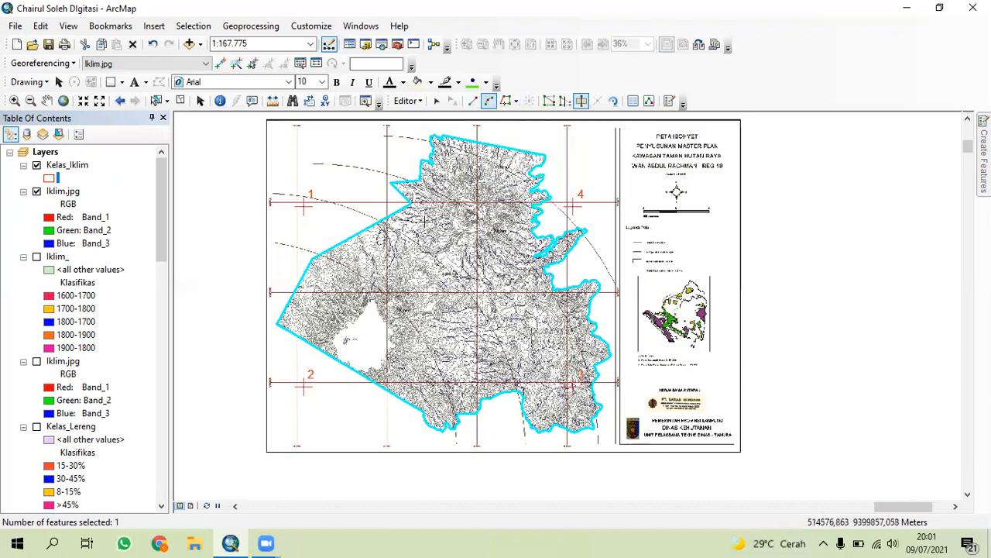
Cut the Kelas_Iklim polygon with arcs along the two southwesternmost dashed isohyet lines of the scan
scroll(363, 251, "up", 1)
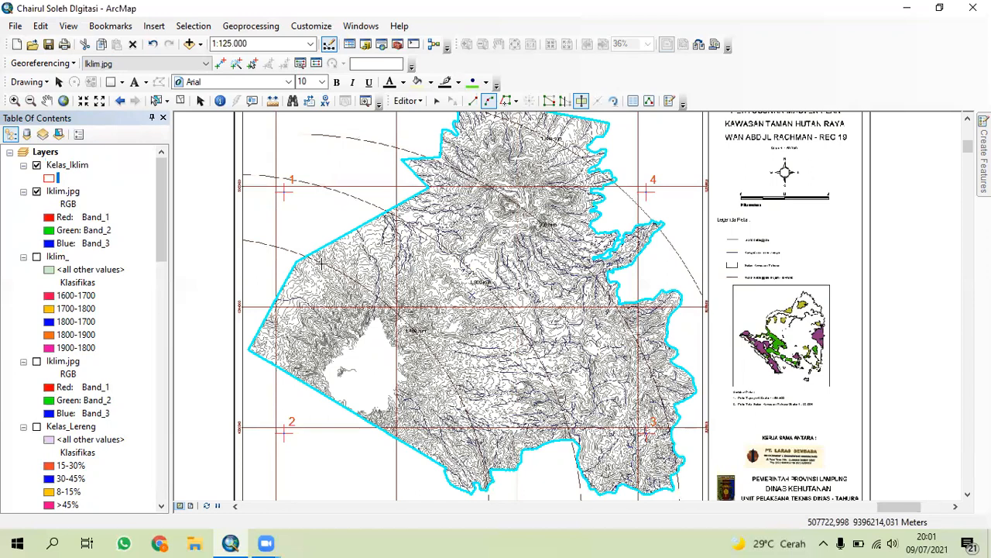
scroll(308, 265, "up", 2)
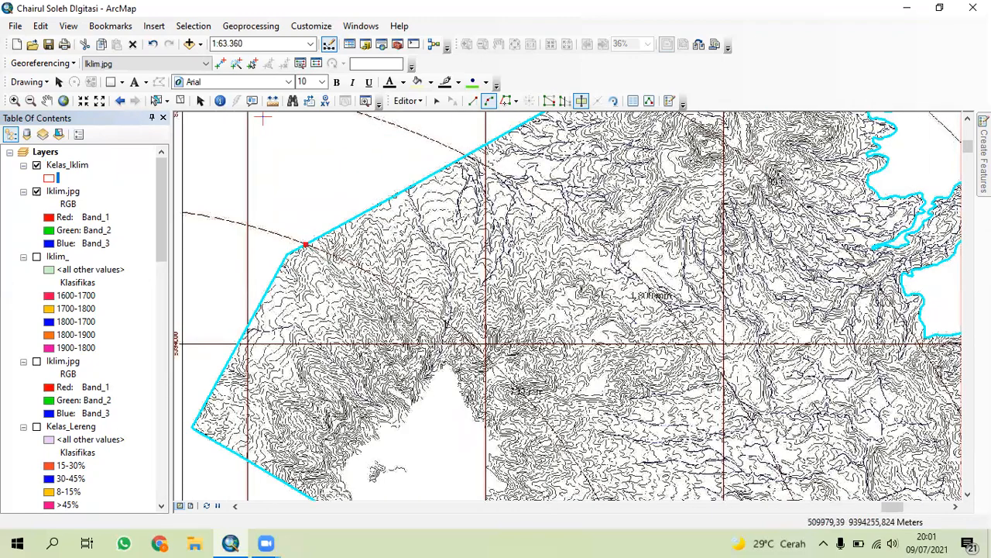
left_click_drag(435, 338, 346, 178)
left_click_drag(433, 318, 336, 70)
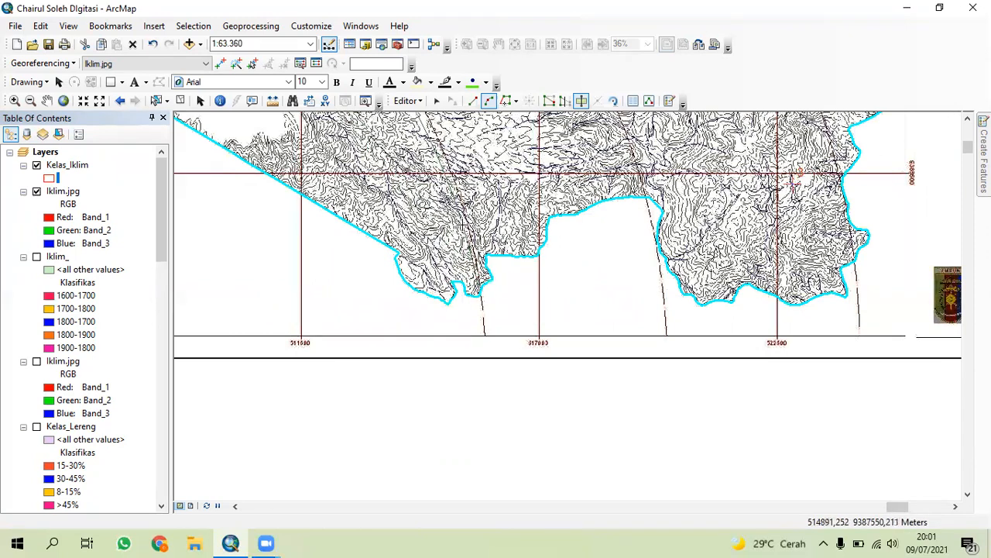
scroll(472, 228, "down", 4)
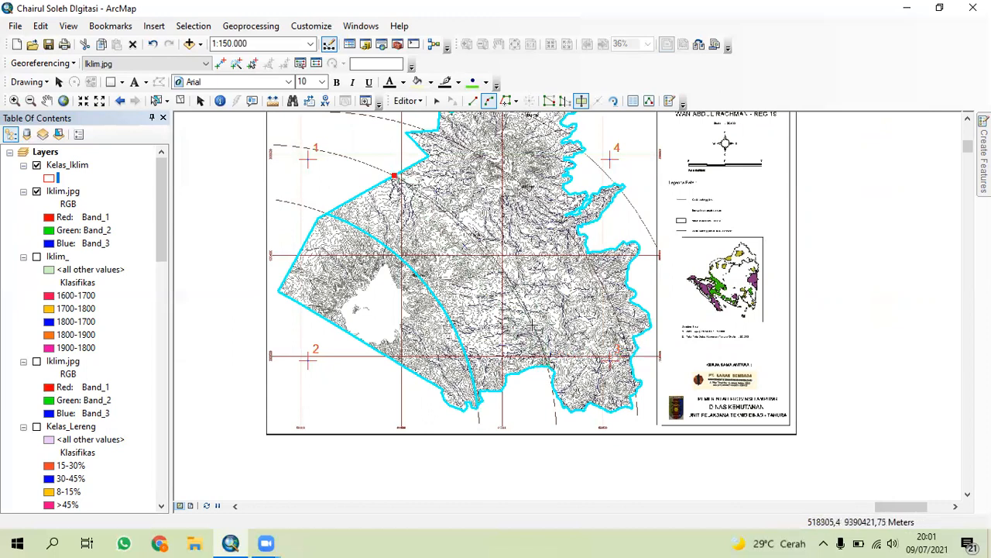
double_click(506, 277)
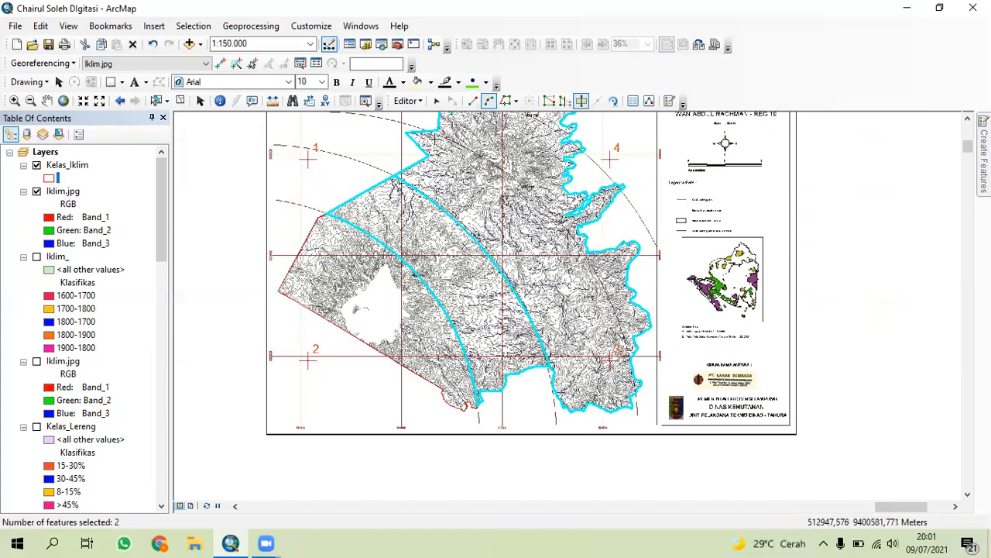
Cut the remaining northeastern part of Kelas_Iklim with arcs along the third and fourth dashed isohyet lines
left_click(429, 132)
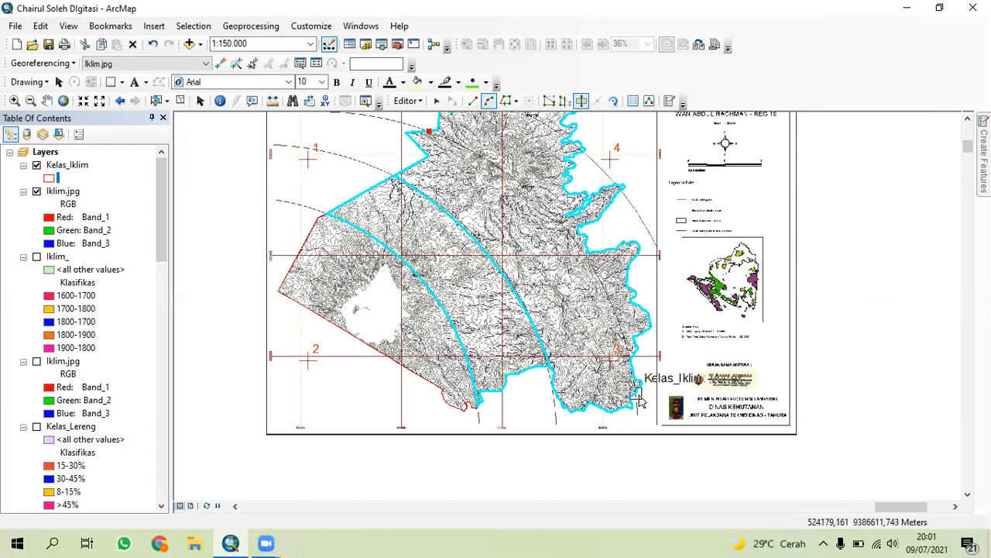
double_click(601, 284)
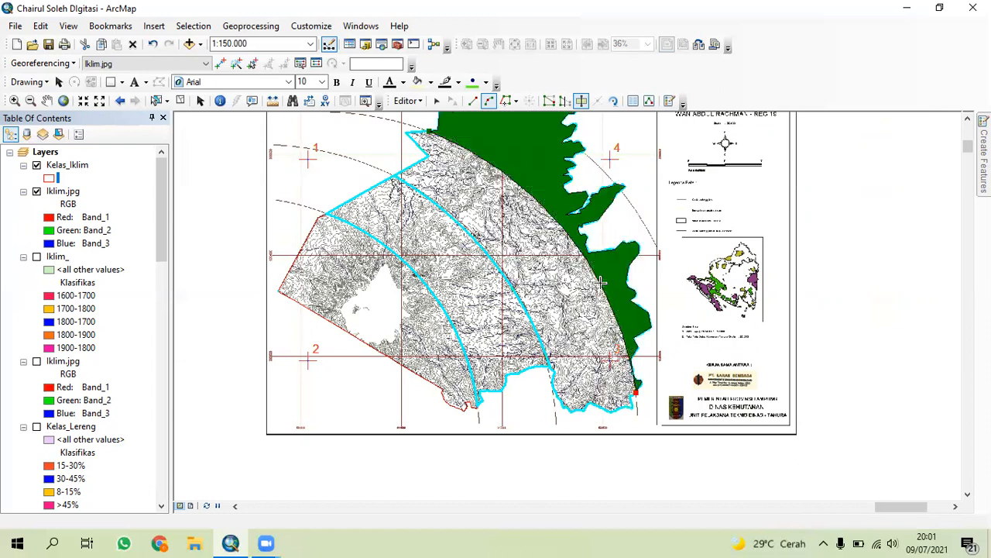
left_click_drag(491, 132, 408, 242)
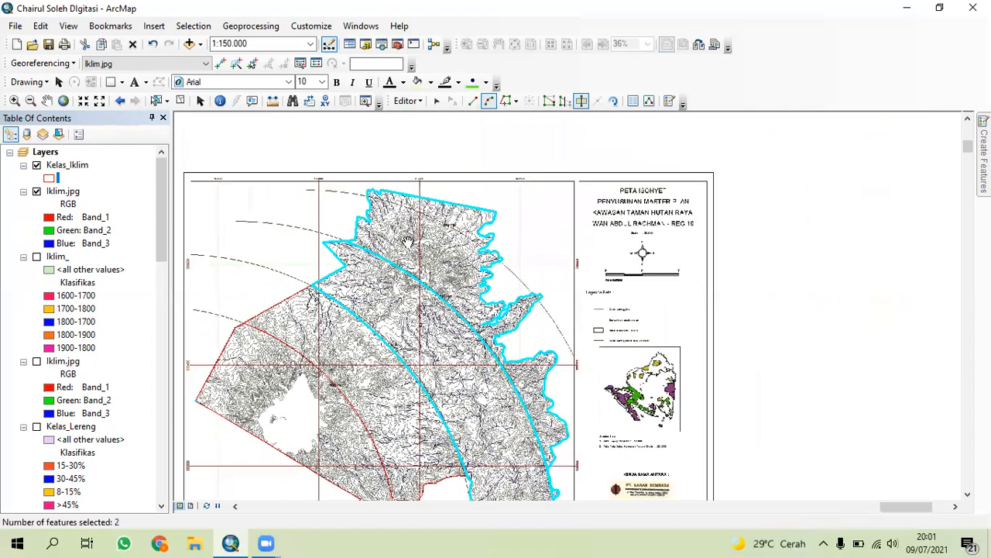
left_click(368, 197)
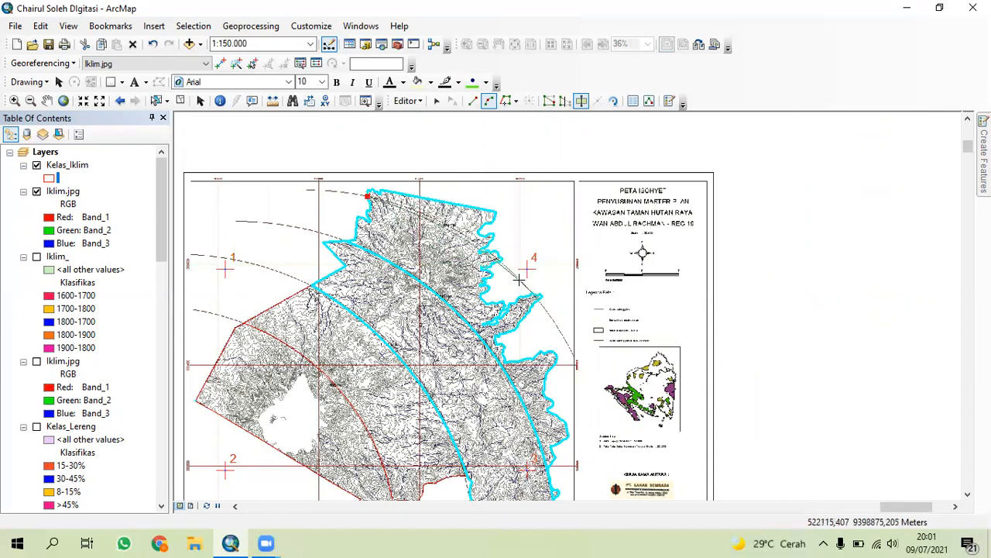
left_click(538, 297)
double_click(516, 276)
Stop editing Kelas_Iklim and save the edits
left_click(406, 101)
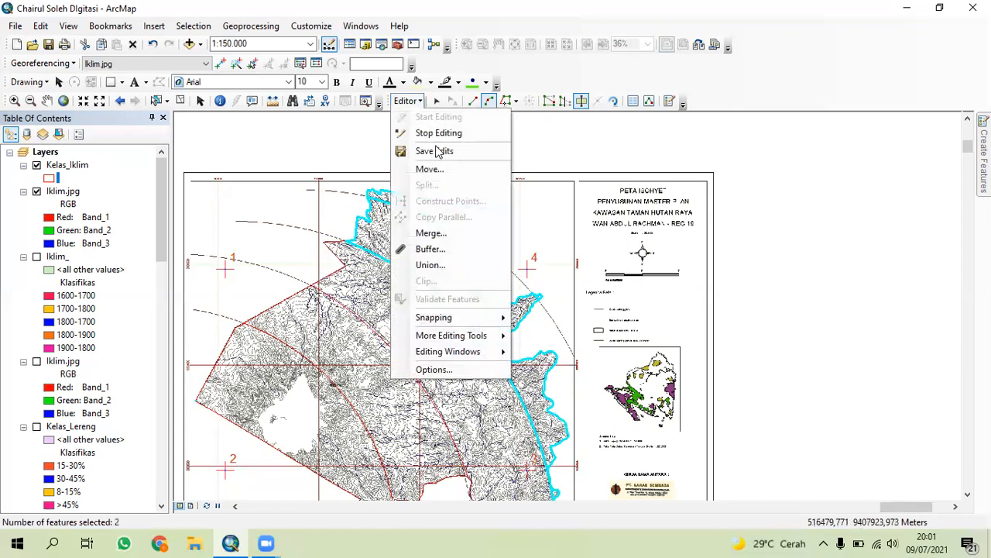
left_click(438, 134)
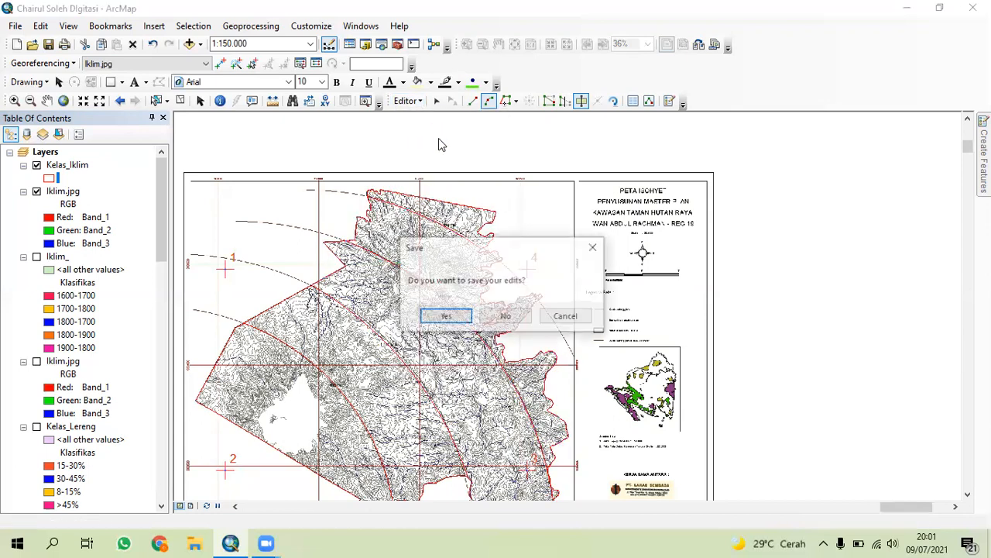
left_click(446, 315)
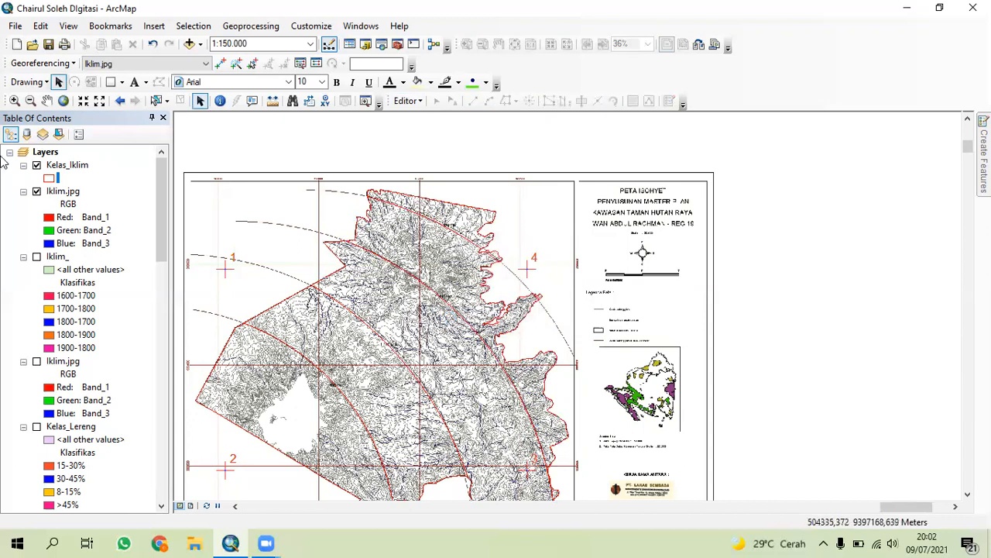
Check the cut polygons with the Iklim.jpg scan temporarily hidden and view the Kelas_Iklim attribute table
left_click(36, 192)
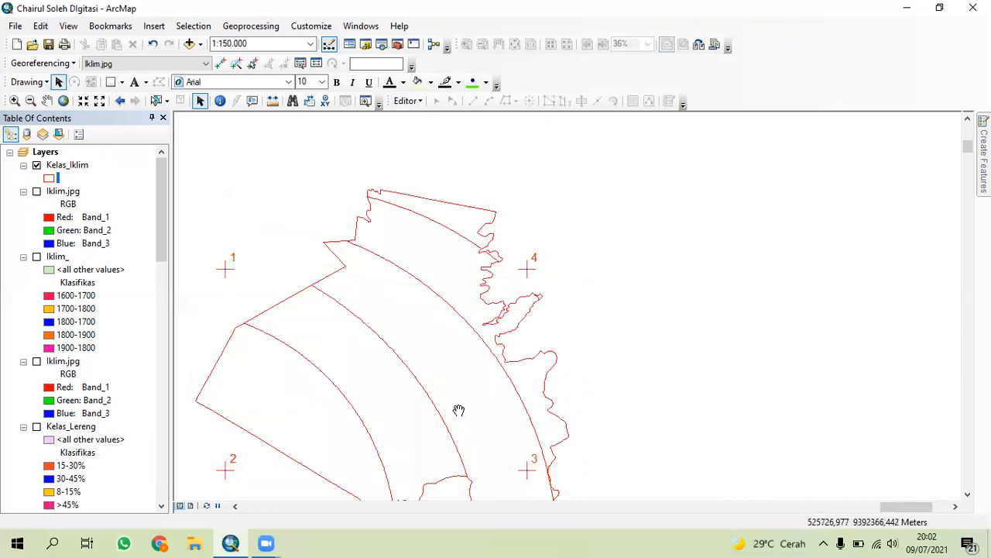
left_click(37, 192)
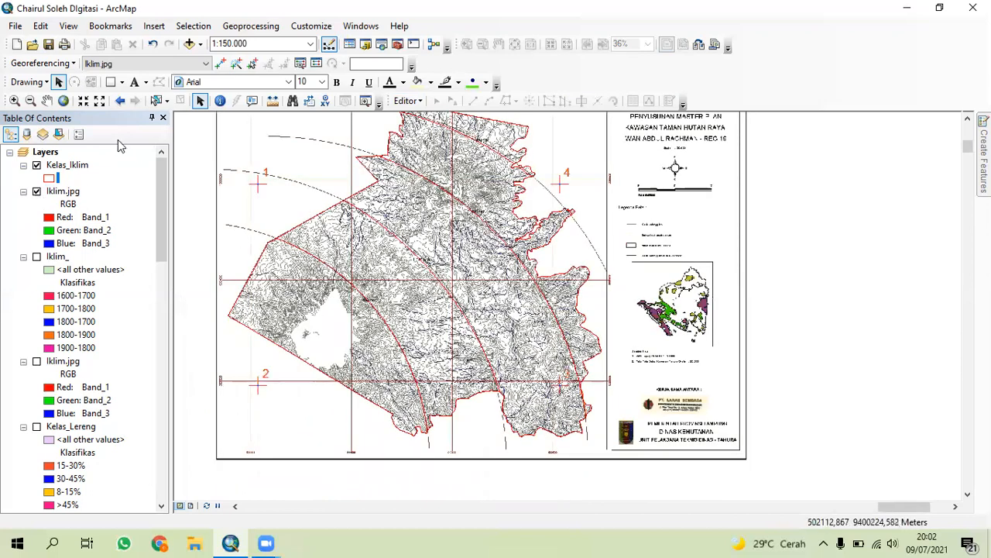
right_click(68, 169)
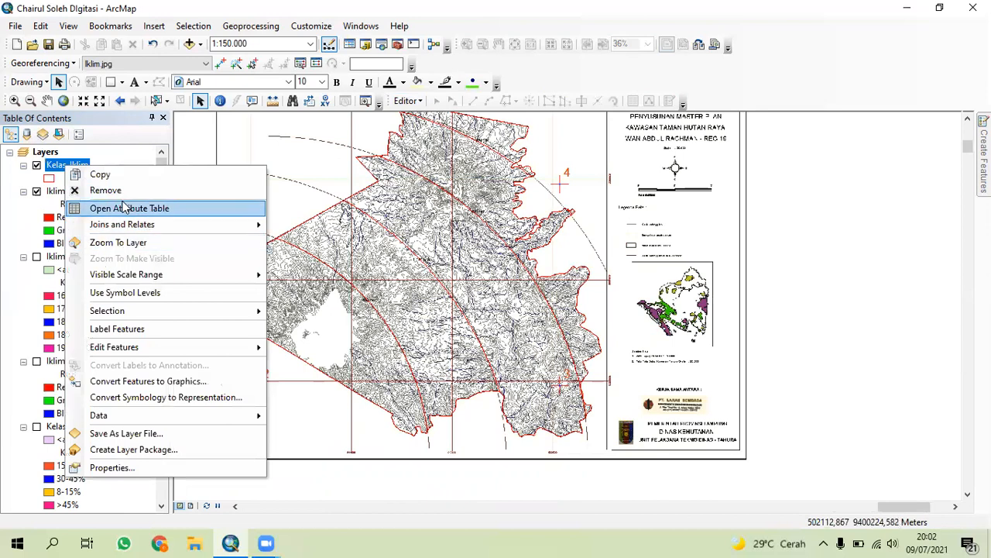
left_click(124, 204)
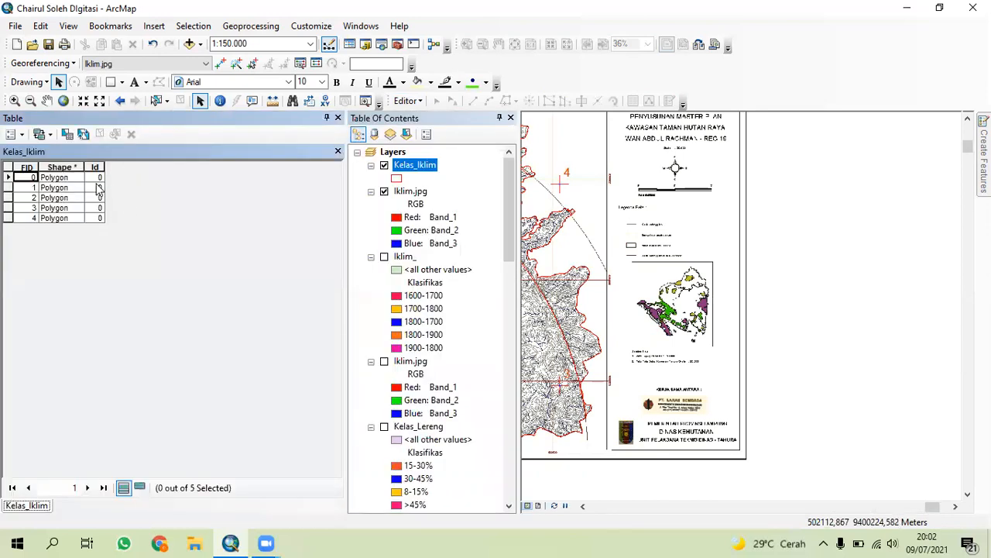
left_click(336, 152)
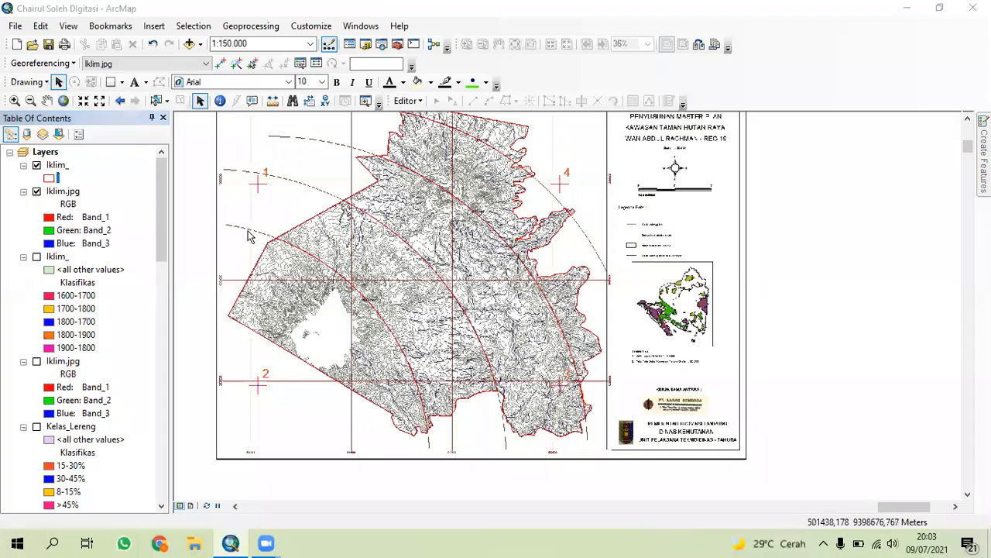
Symbolize the Iklim_ layer with unique values of the Klasifikas field, adding all values
right_click(57, 166)
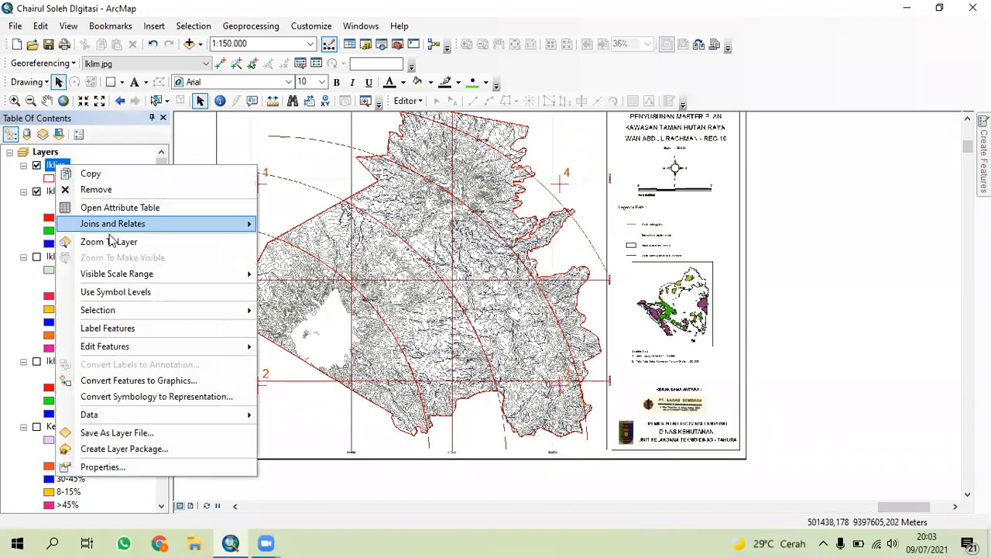
left_click(137, 466)
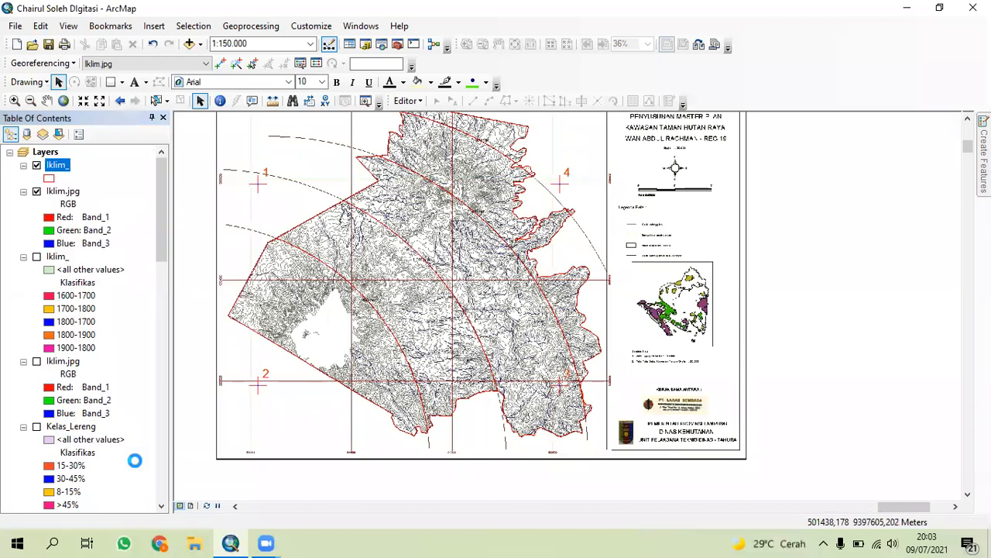
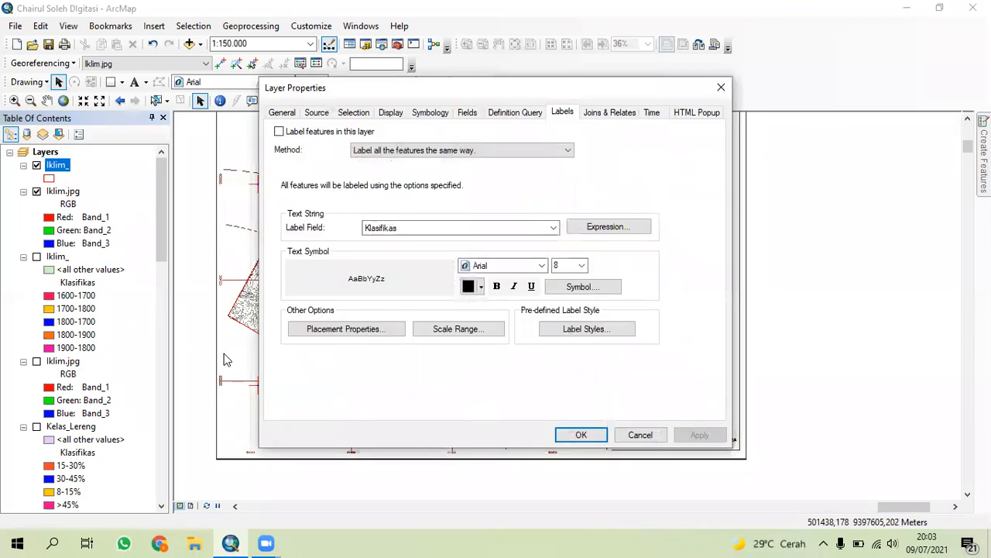
left_click(432, 114)
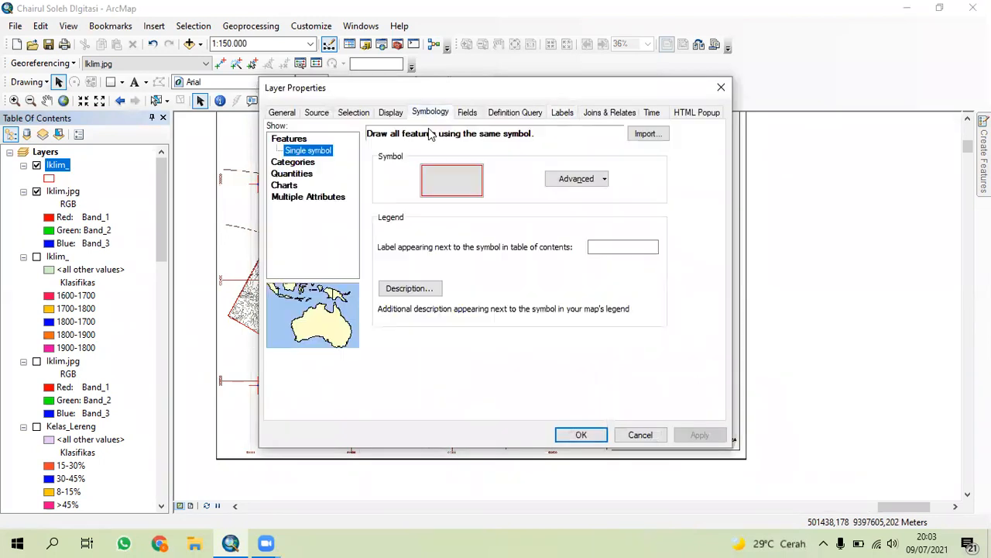
left_click(302, 162)
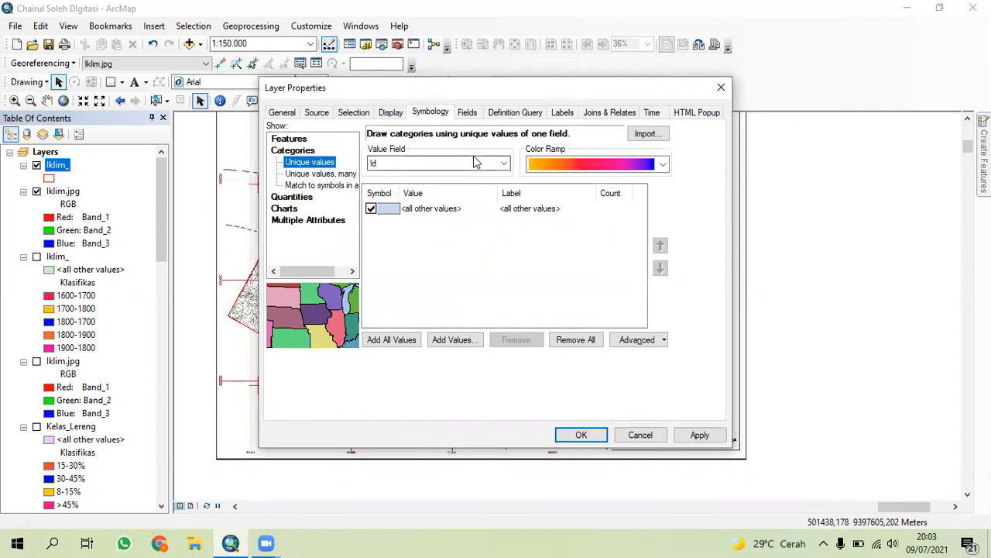
left_click(478, 164)
left_click(465, 188)
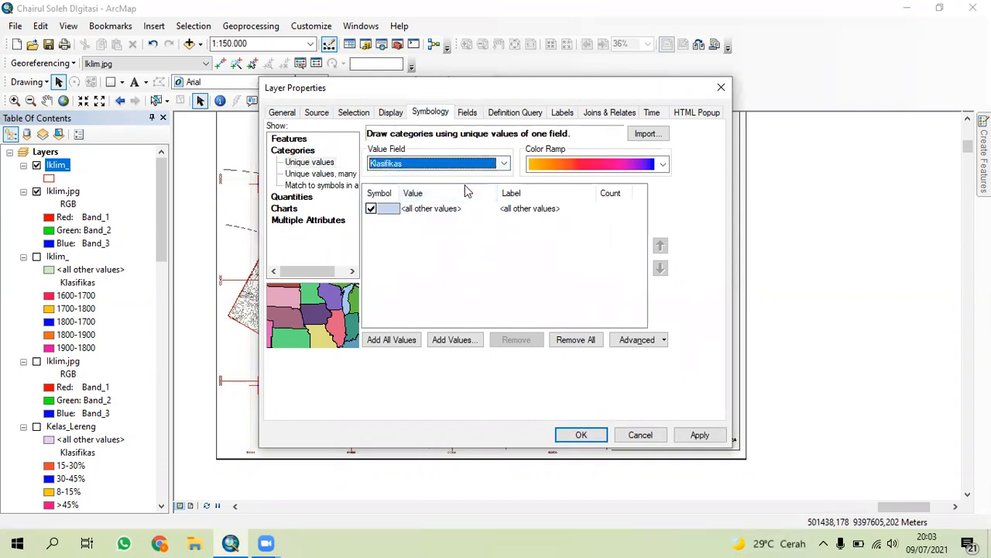
left_click(393, 341)
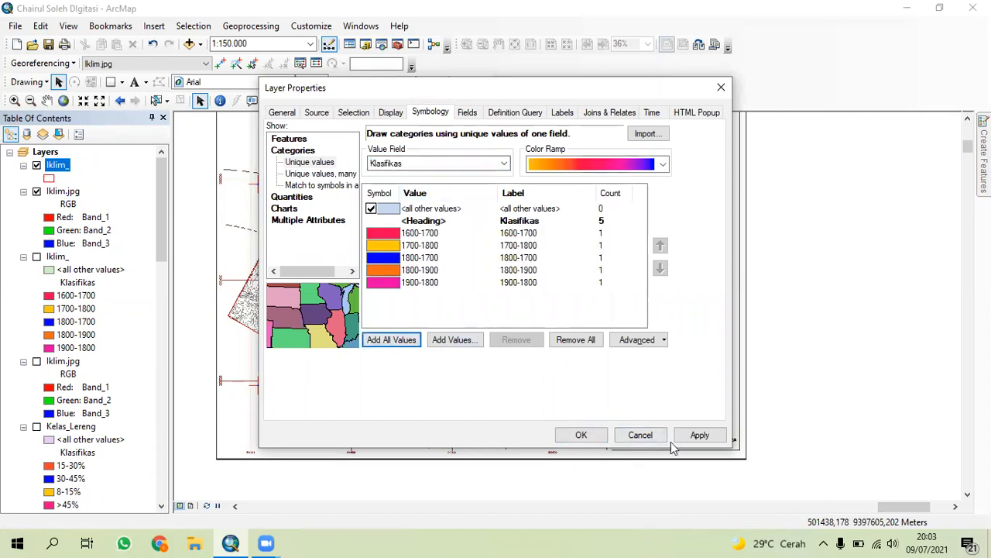
left_click(700, 434)
Set the Iklim_ layer's label field to Klasifikas and choose a larger label font size
left_click(560, 113)
left_click(448, 228)
left_click(447, 261)
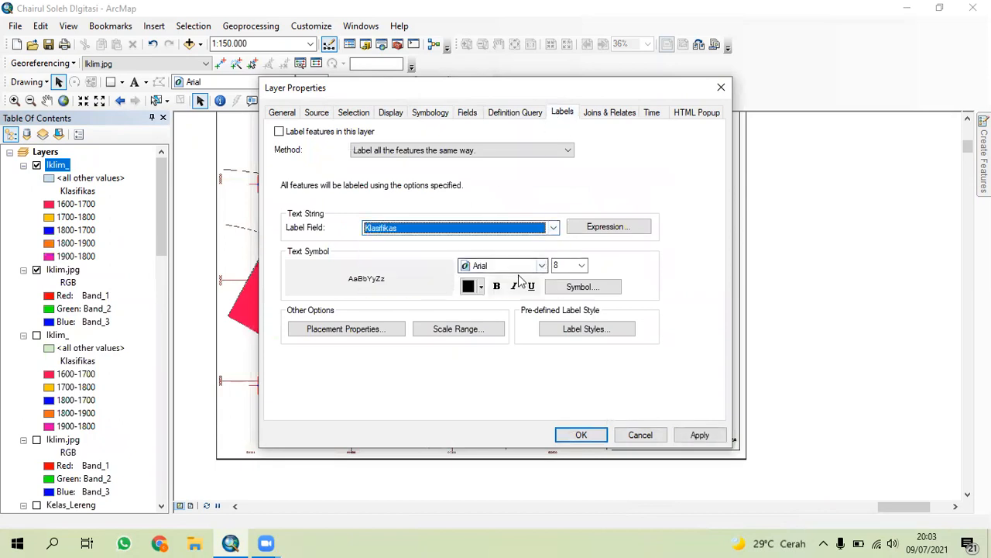
left_click(581, 266)
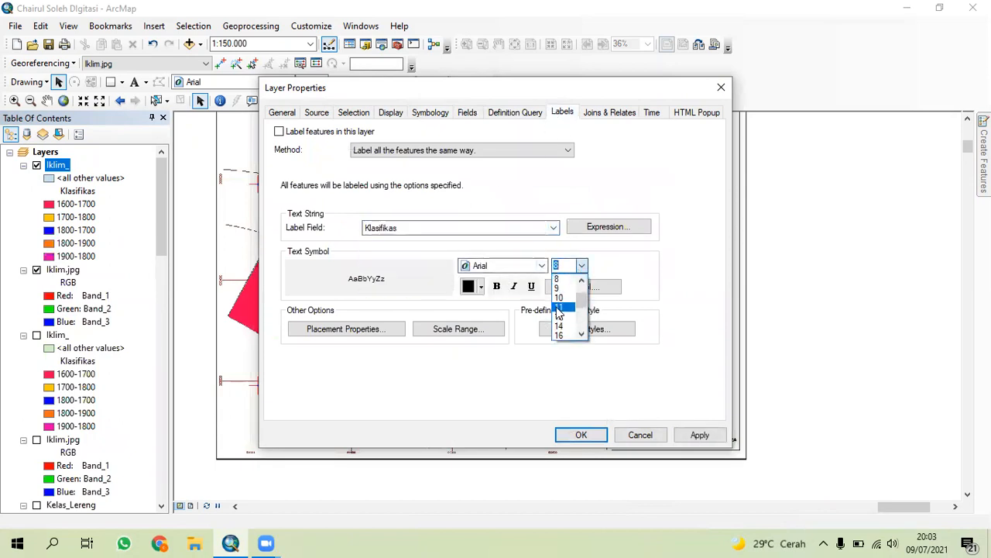
left_click(558, 301)
left_click(592, 435)
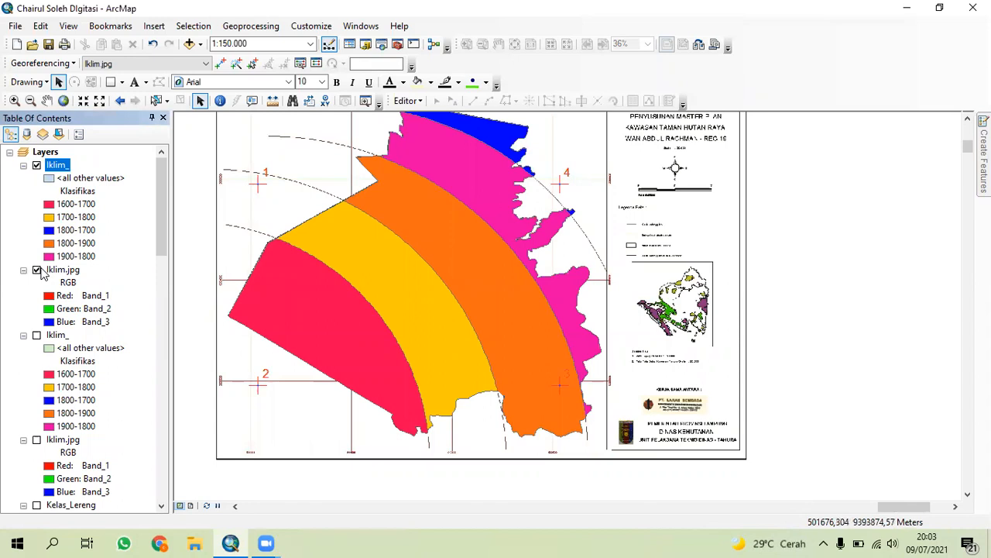
Hide the Iklim.jpg scan and deactivate its four georeferencing control points
right_click(38, 271)
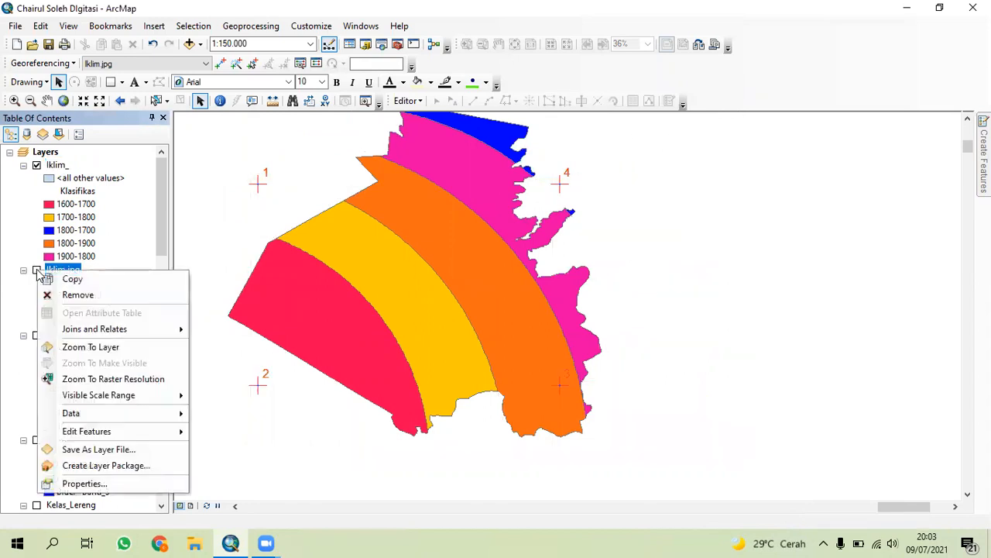
left_click(318, 62)
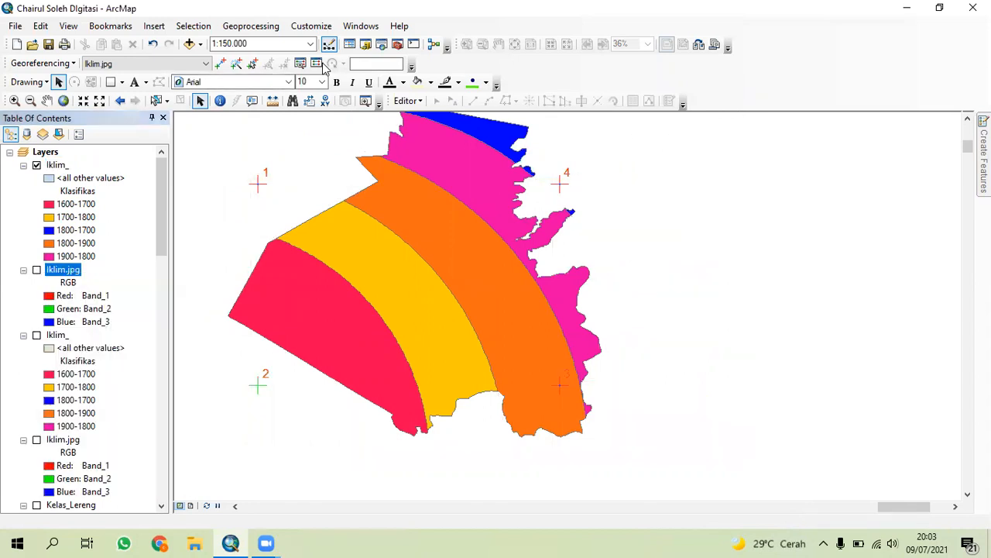
left_click(11, 179)
left_click(12, 191)
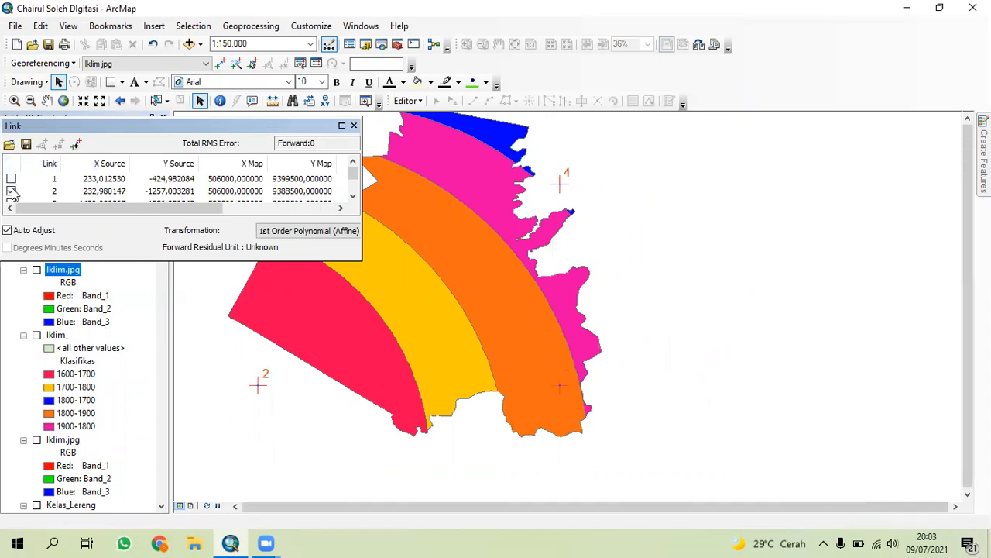
scroll(12, 193, "down", 2)
left_click(11, 191)
left_click(11, 178)
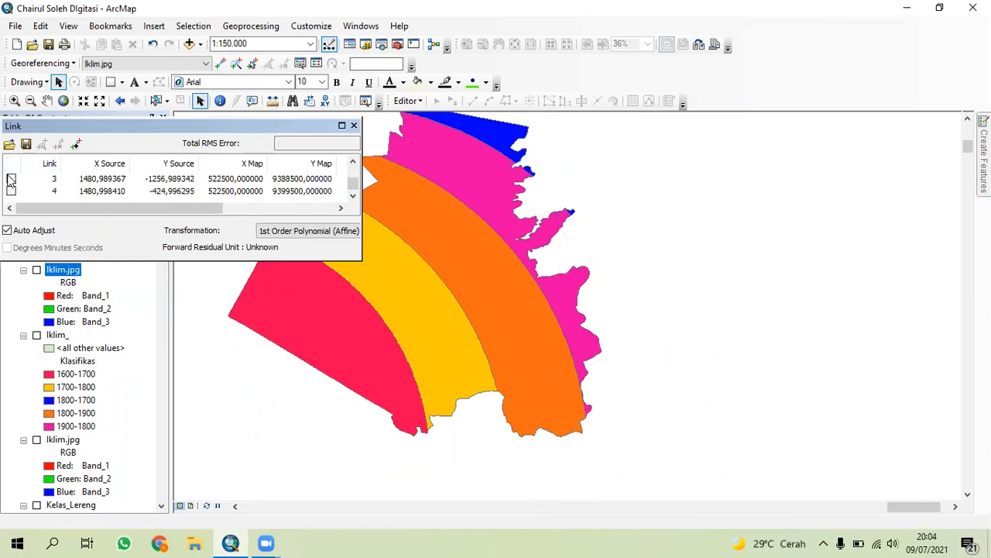
left_click(353, 125)
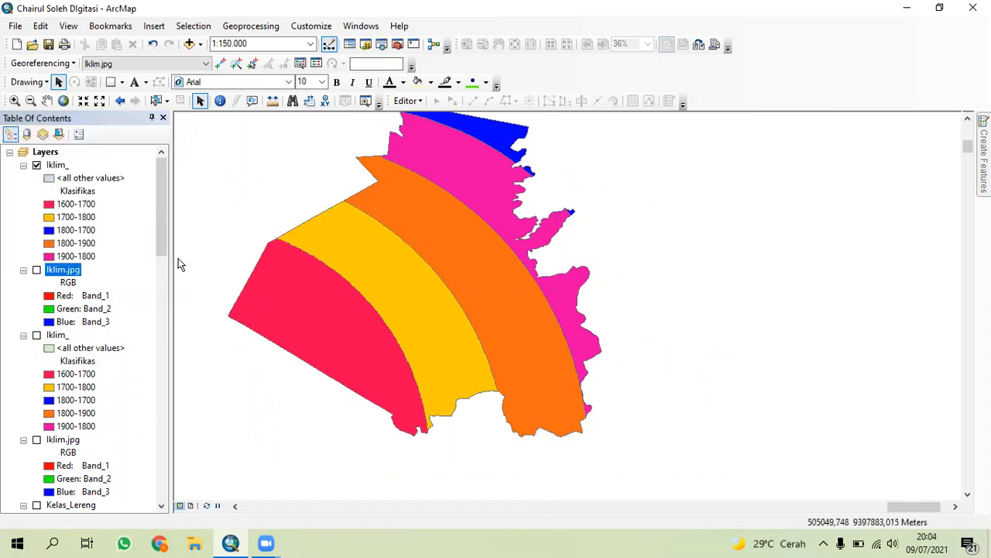
Switch to the page layout and remove the existing grid from the main map data frame
left_click(193, 506)
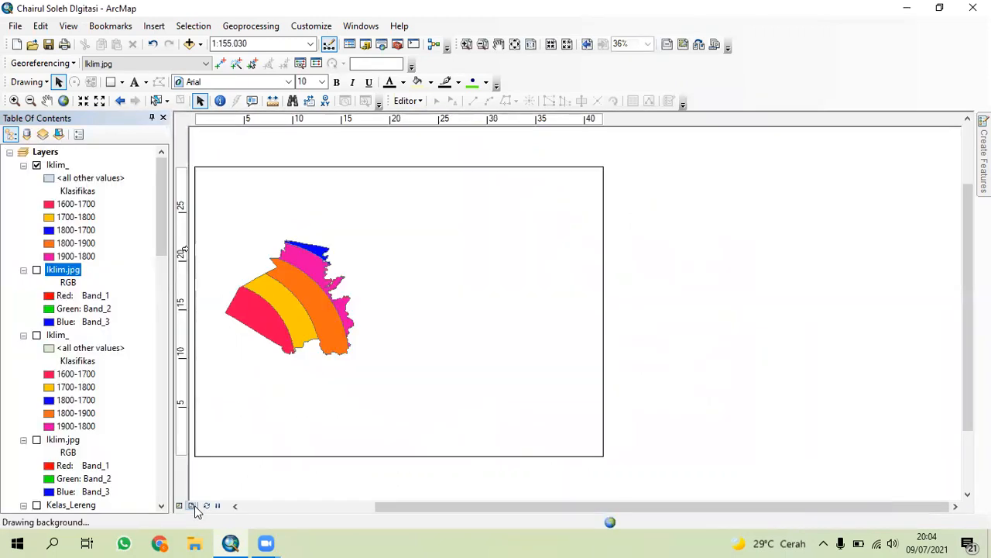
right_click(373, 418)
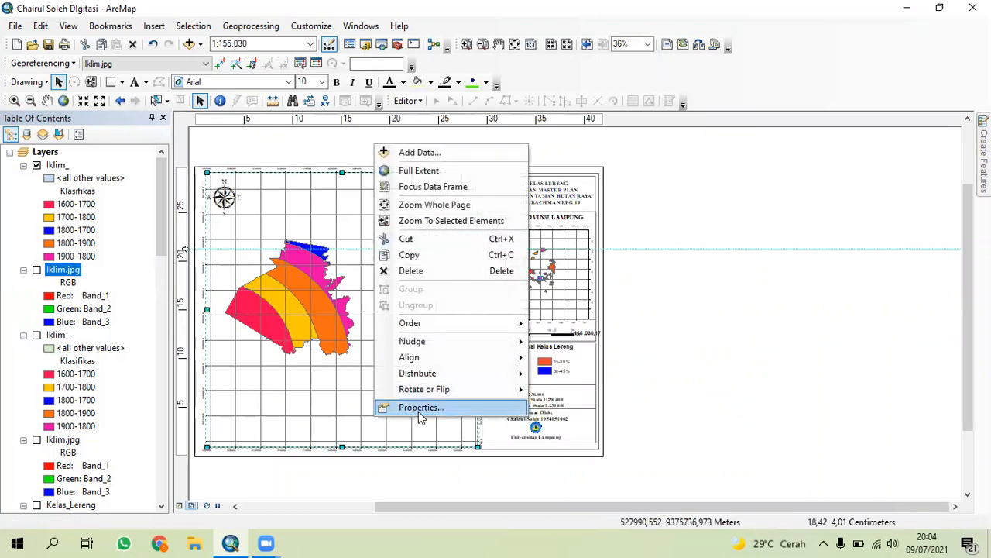
left_click(425, 403)
left_click(592, 160)
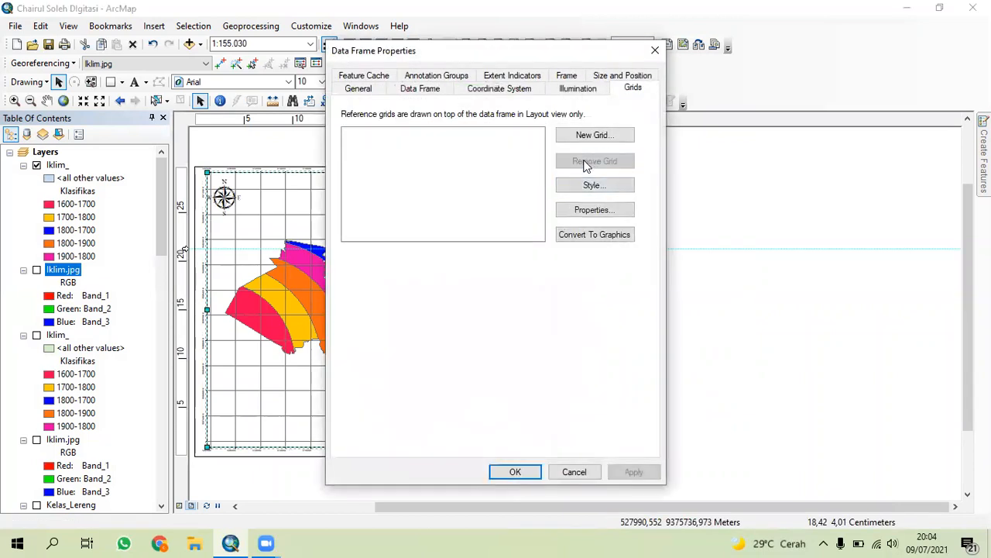
left_click(515, 472)
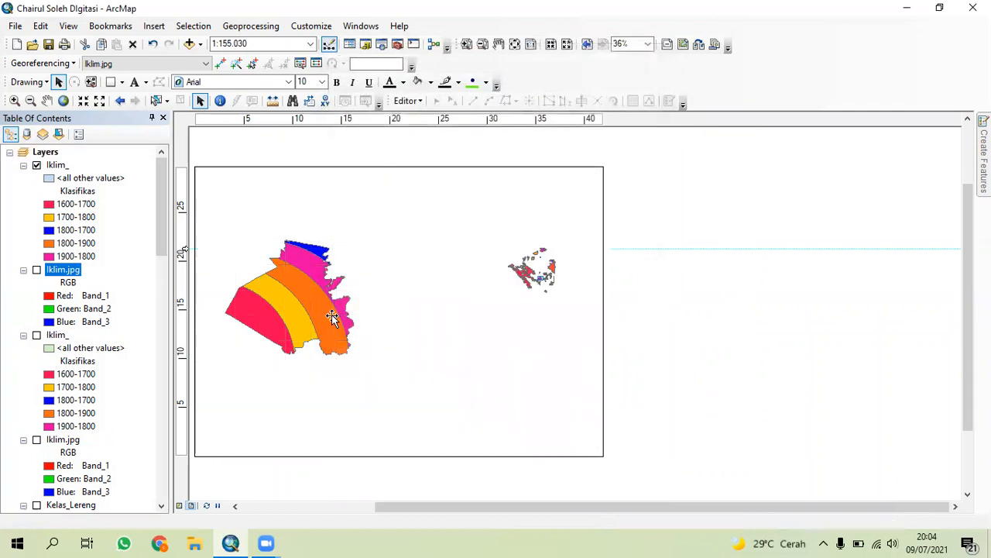
Enlarge the climate map in the main data frame to a scale of 1:80.000 and center it inside the frame
left_click(48, 101)
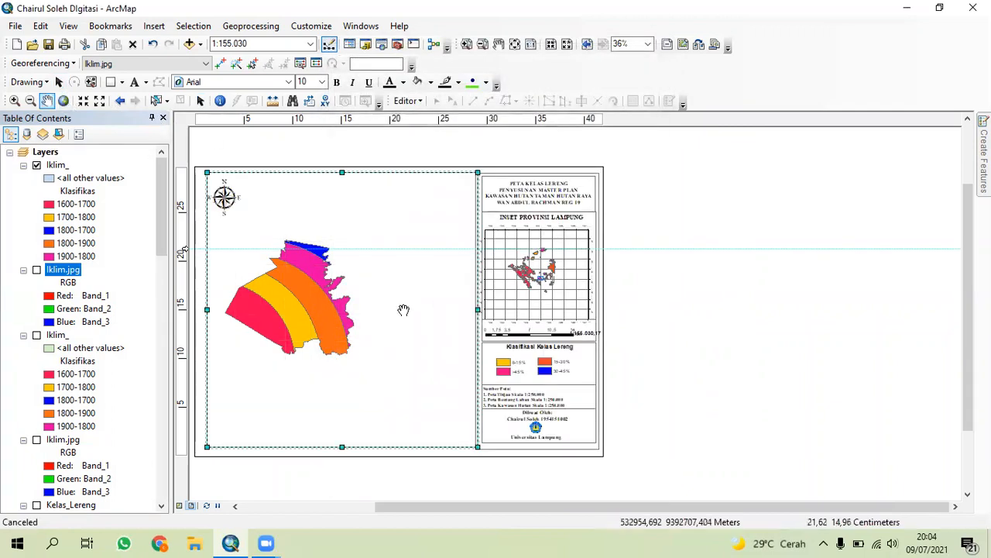
left_click_drag(329, 310, 371, 318)
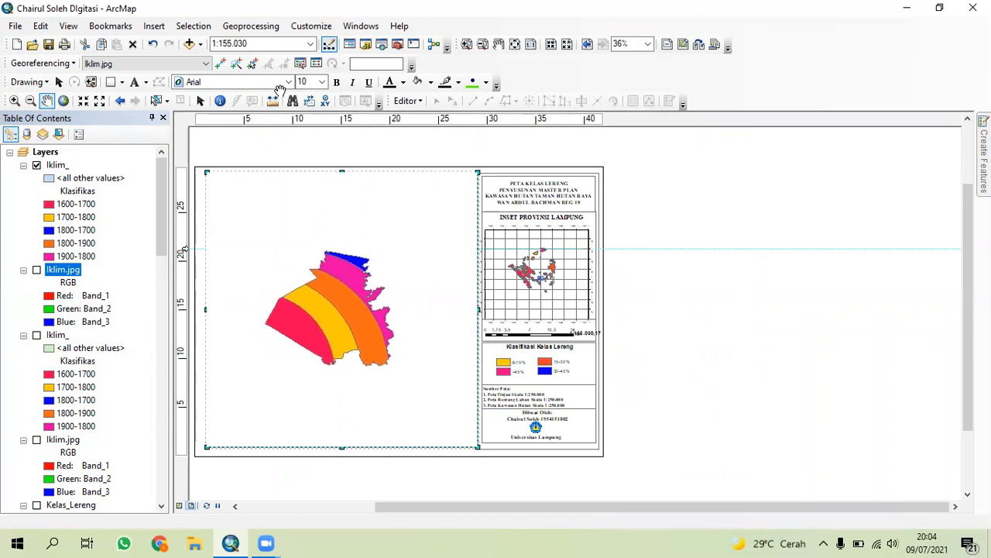
left_click(200, 101)
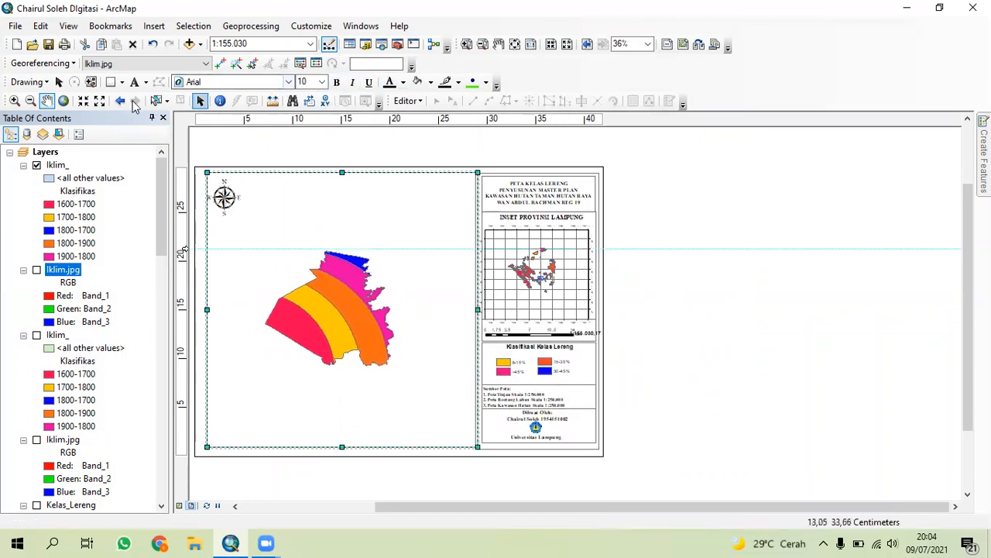
left_click(83, 102)
left_click(83, 101)
left_click(83, 101)
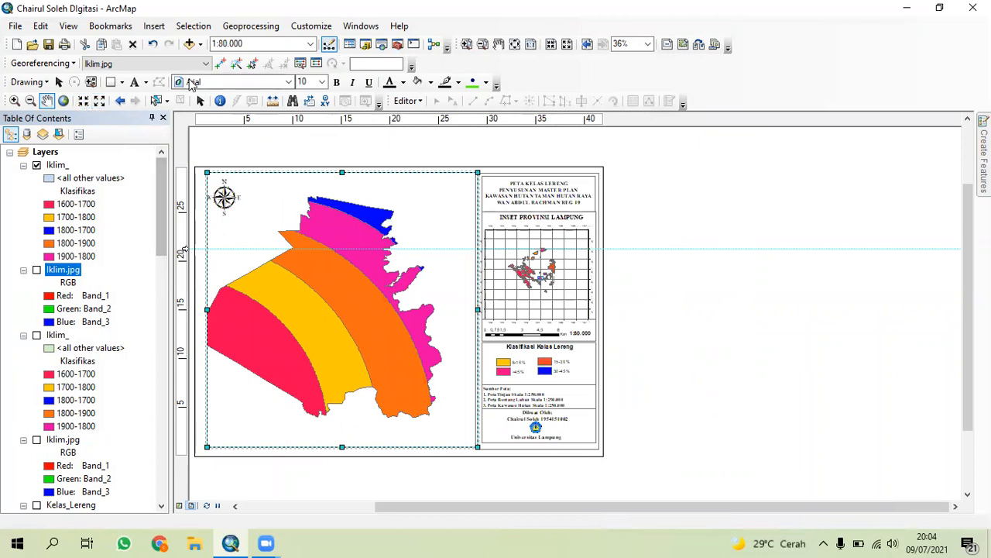
left_click_drag(322, 285, 339, 279)
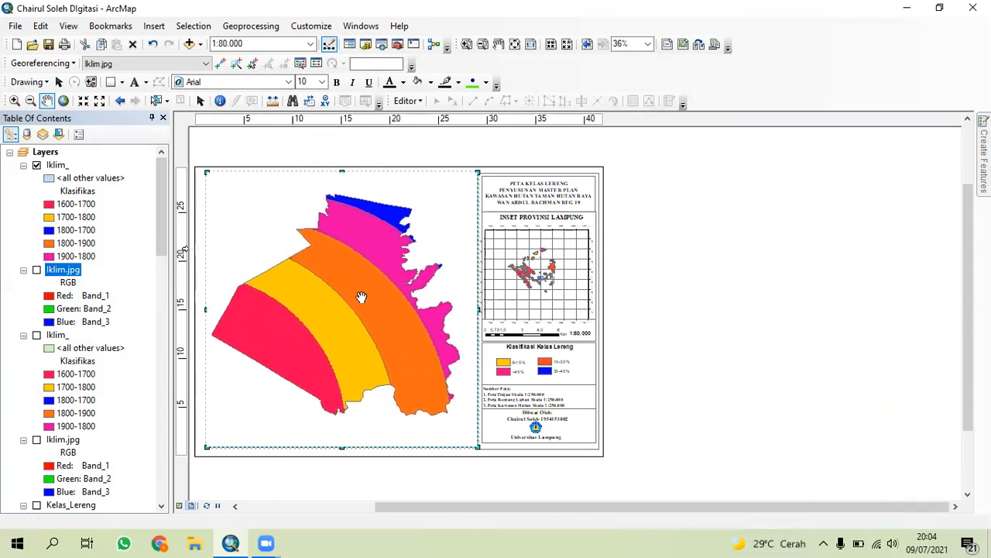
left_click(59, 82)
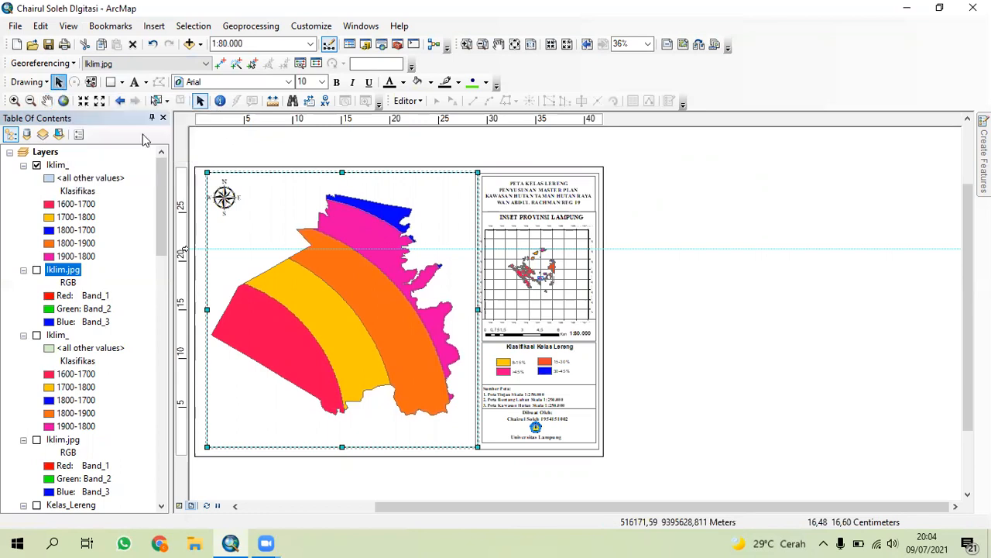
Add a measured grid with grid lines and labels at 4000 m X and Y intervals to the main data frame
right_click(247, 445)
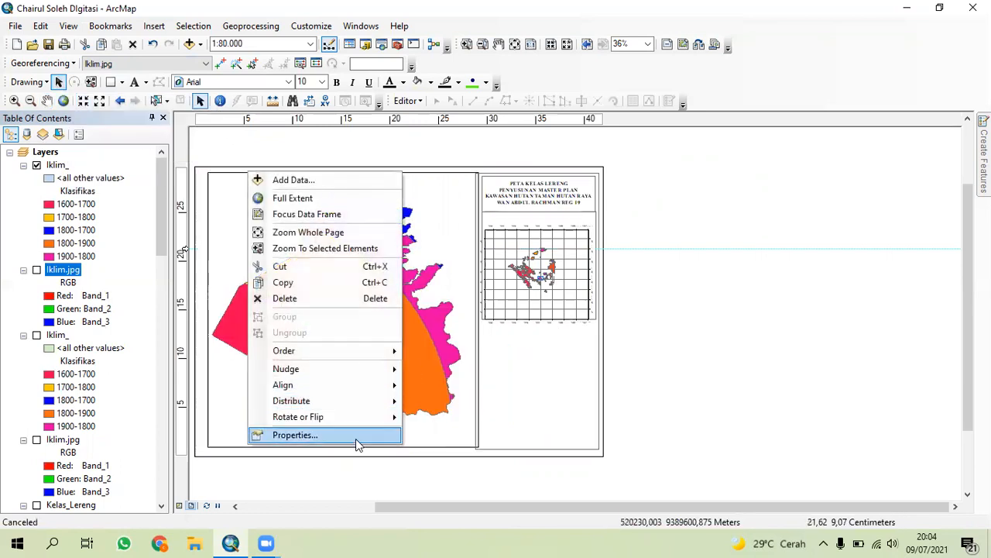
left_click(333, 436)
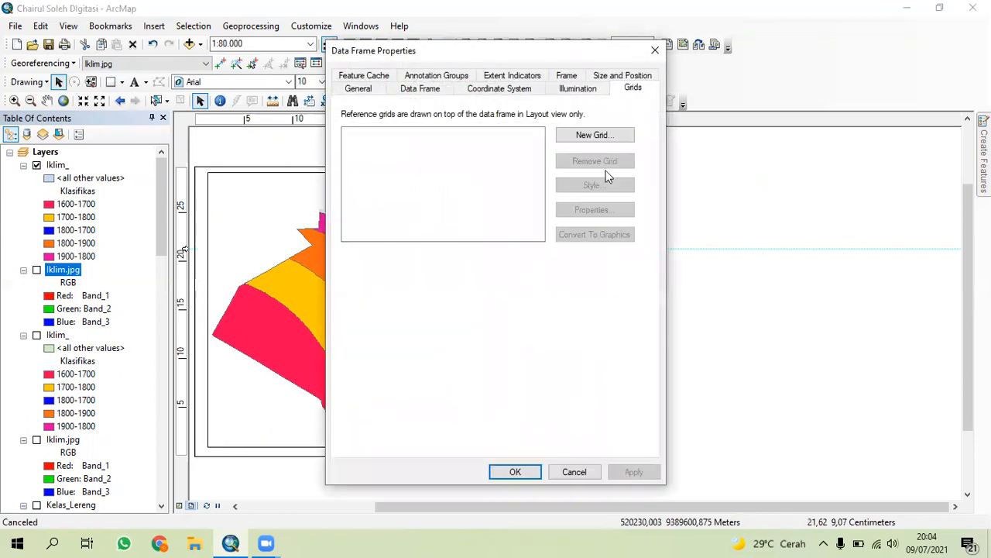
left_click(624, 137)
left_click(506, 221)
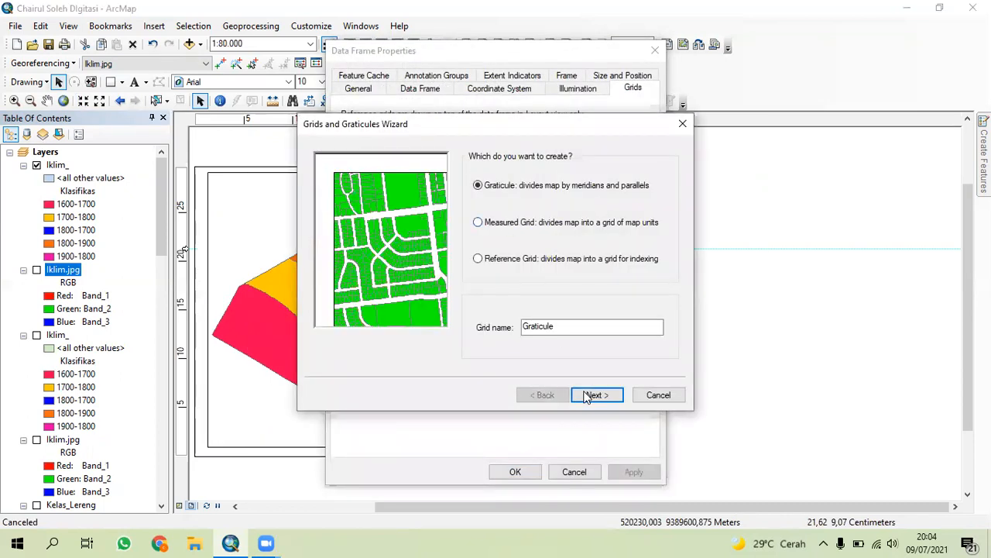
left_click(587, 395)
left_click(545, 395)
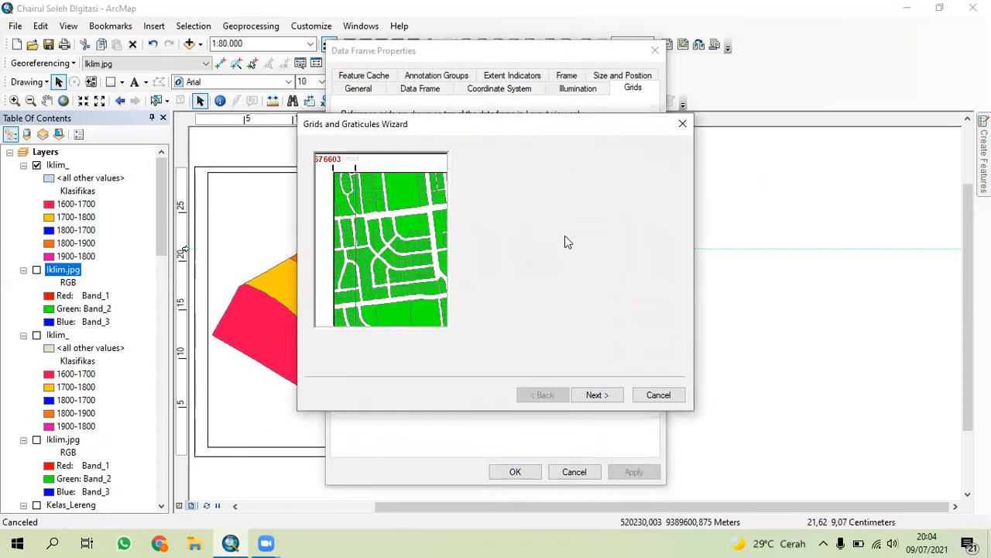
left_click(596, 393)
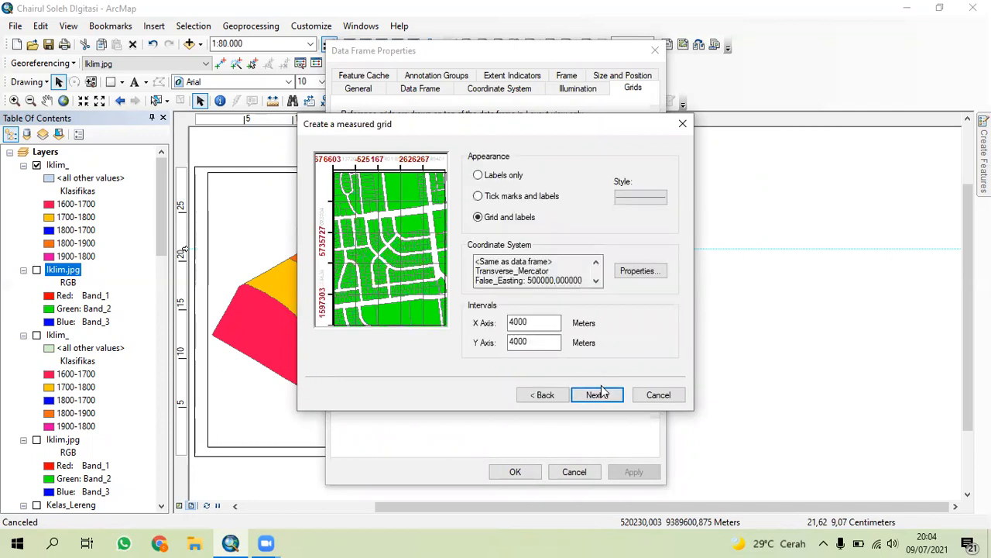
left_click(598, 395)
left_click(597, 394)
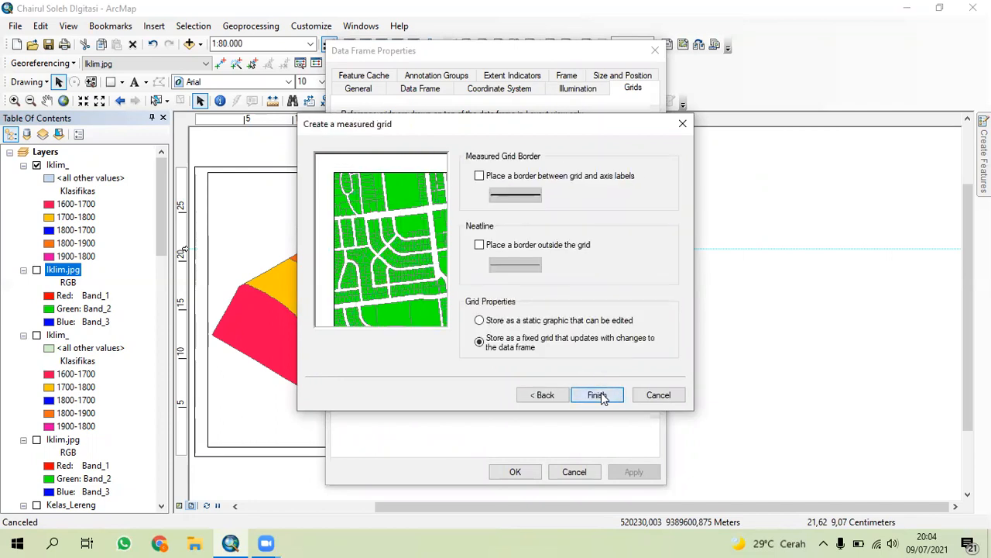
left_click(597, 395)
left_click(632, 472)
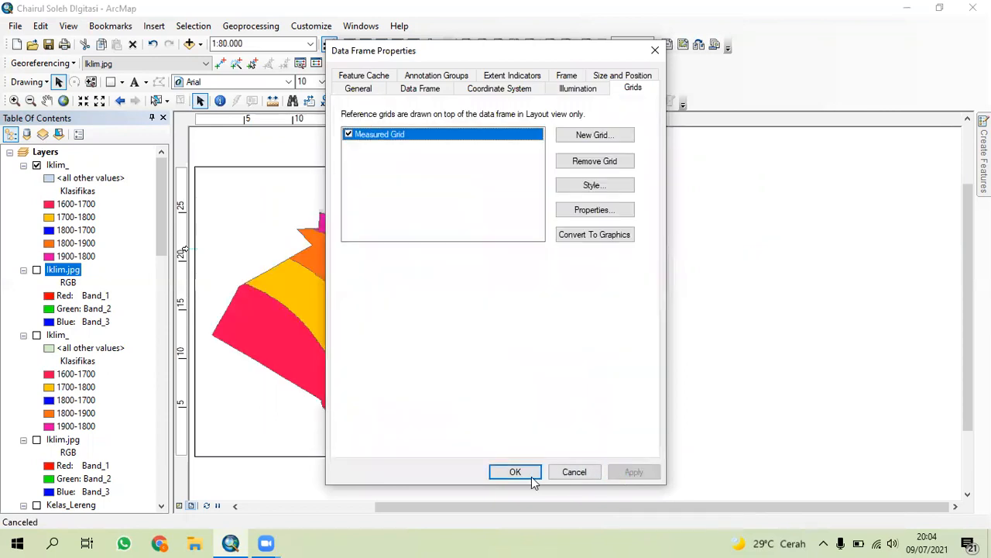
left_click(514, 472)
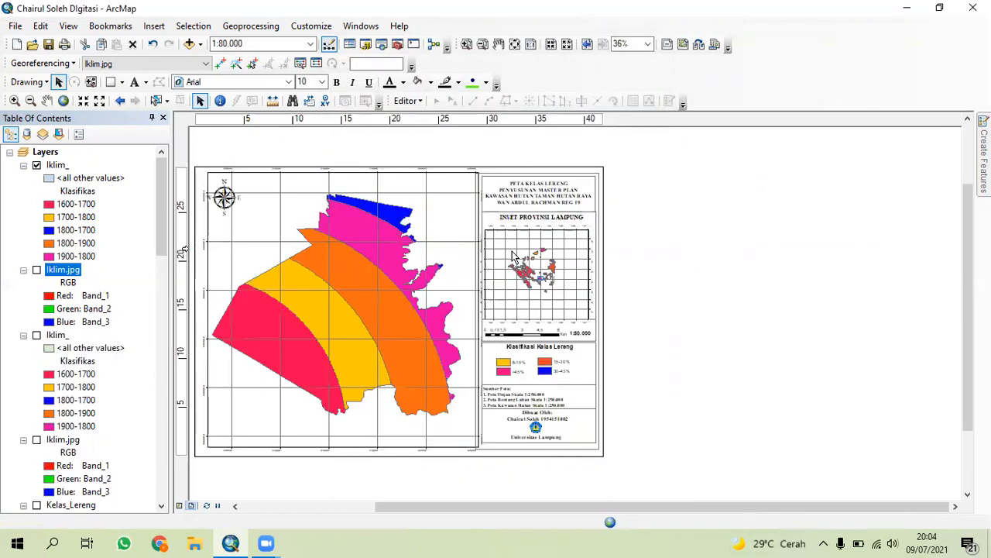
Change the first line of the map title to PETA KELAS IKLIM
left_click(555, 192)
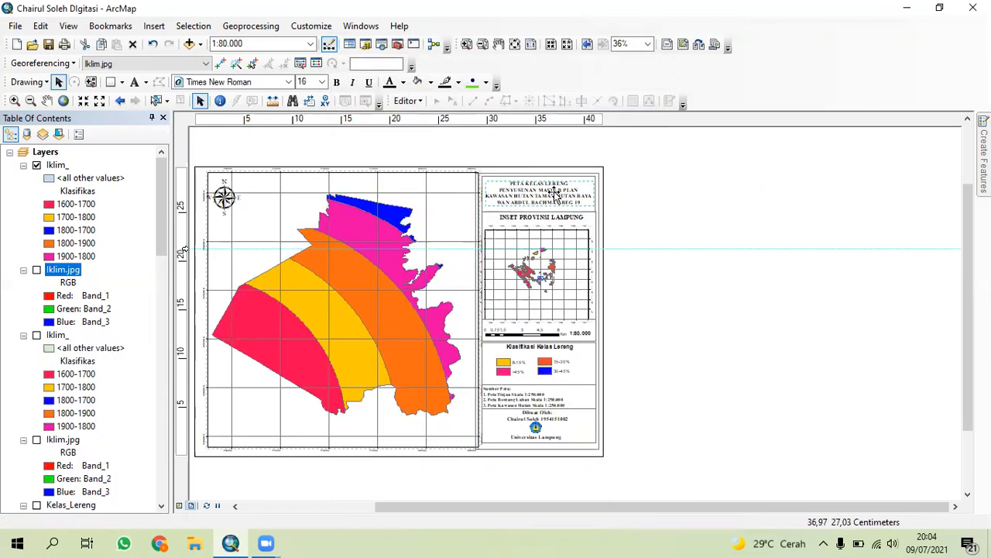
double_click(554, 193)
left_click(473, 190)
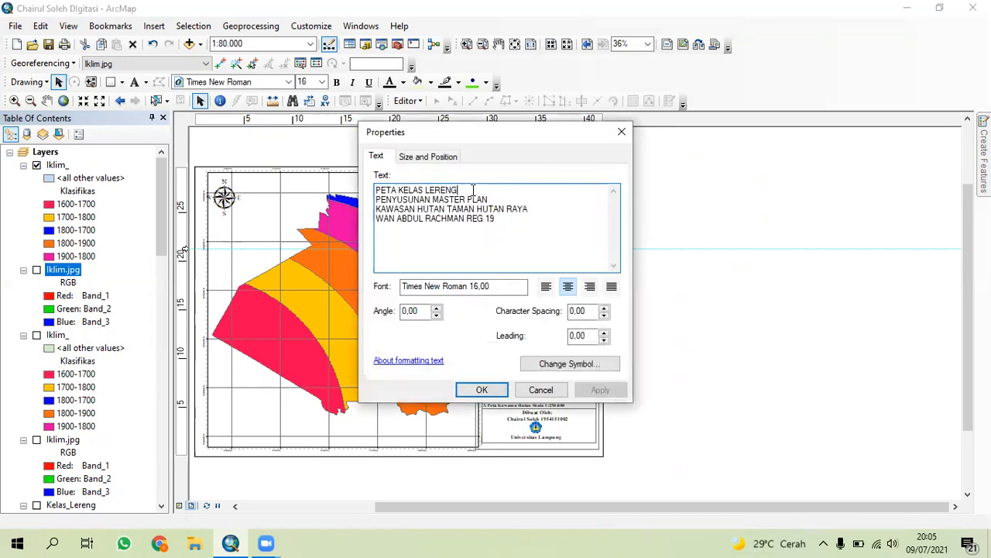
left_click_drag(456, 189, 431, 190)
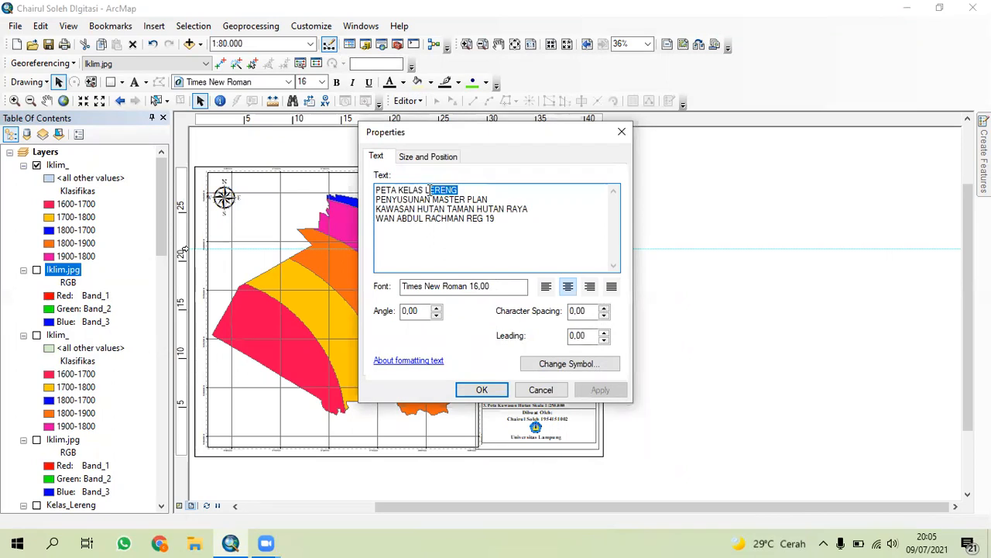
key("BackSpace")
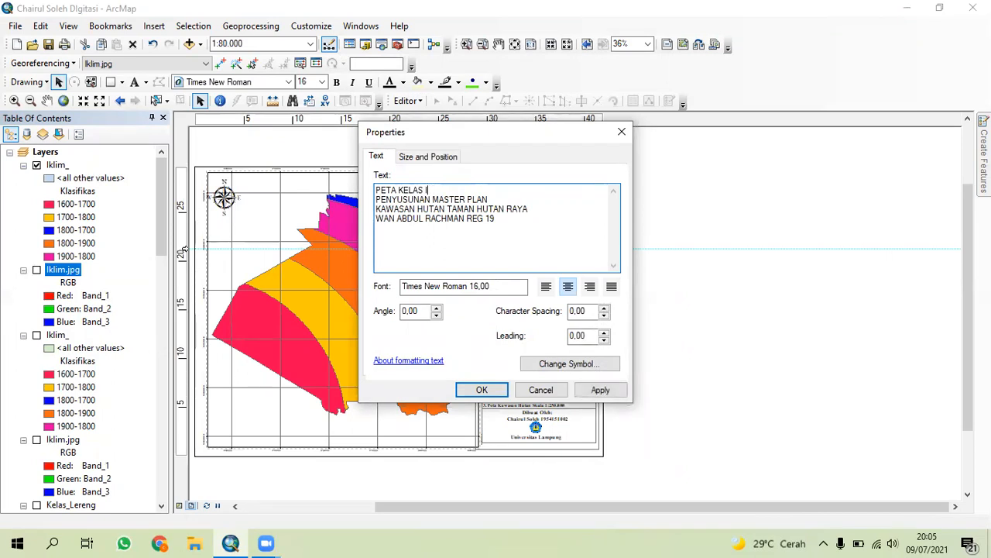
type("IKLIM")
left_click(481, 390)
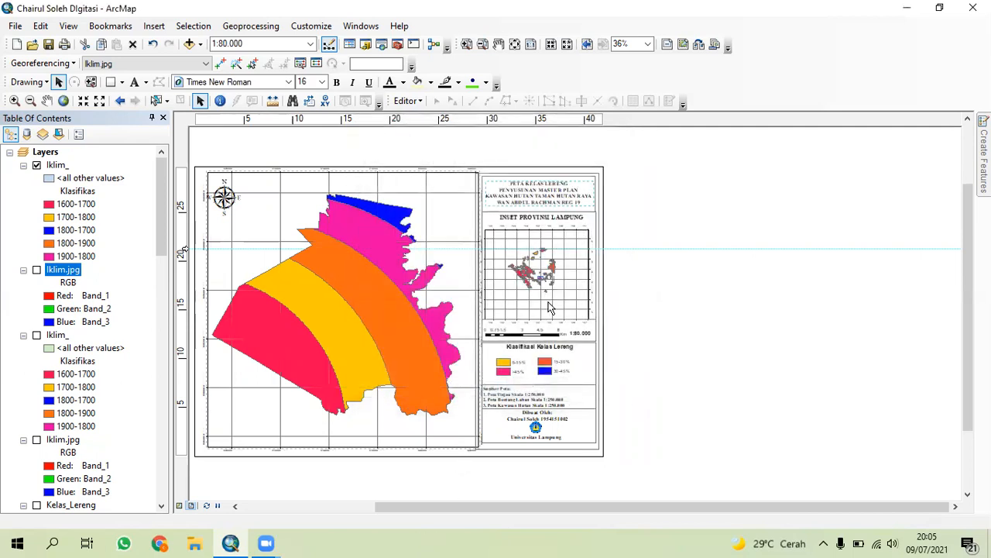
Delete both groups of old slope class legend entries from the layout's legend box
left_click(519, 367)
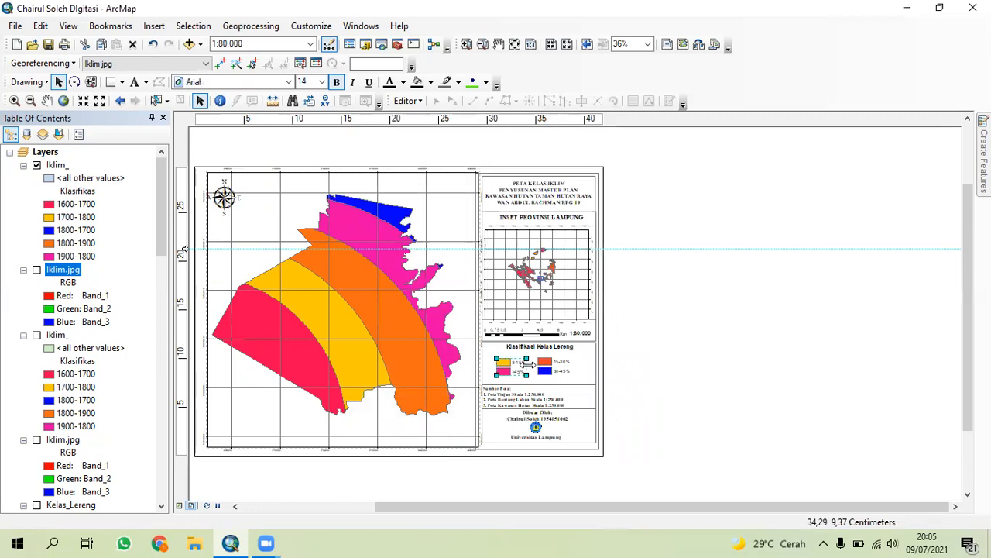
left_click_drag(517, 365, 765, 357)
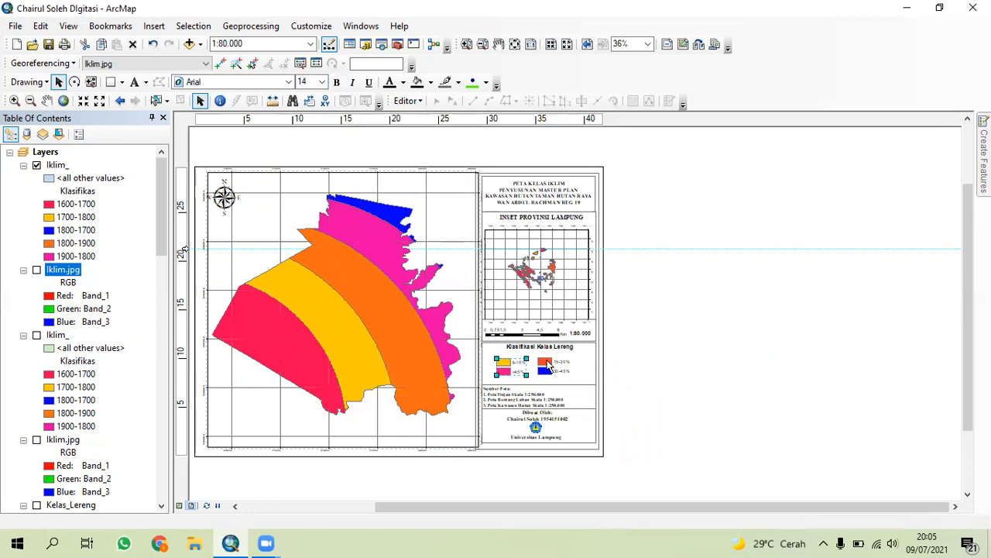
double_click(548, 367)
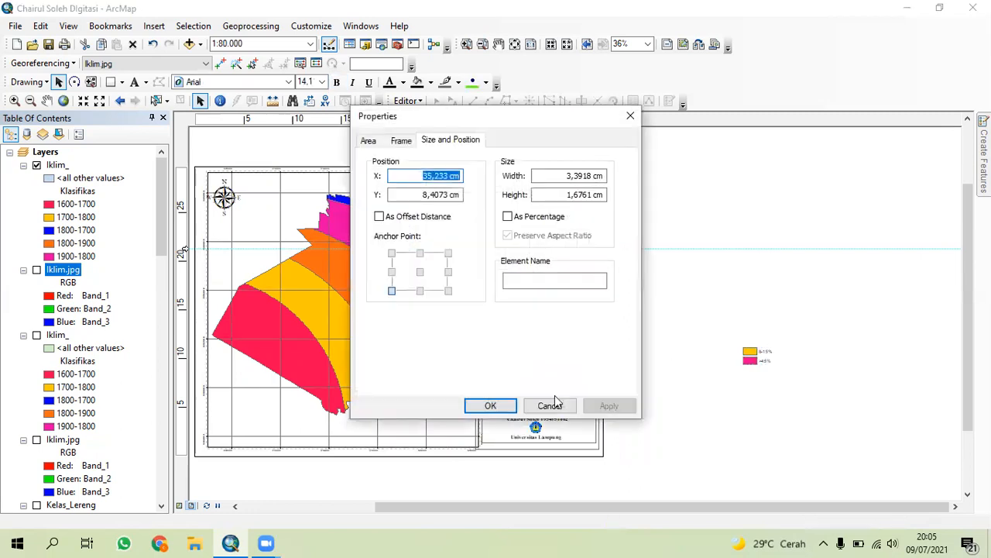
left_click(551, 405)
left_click_drag(649, 375, 648, 376)
right_click(649, 376)
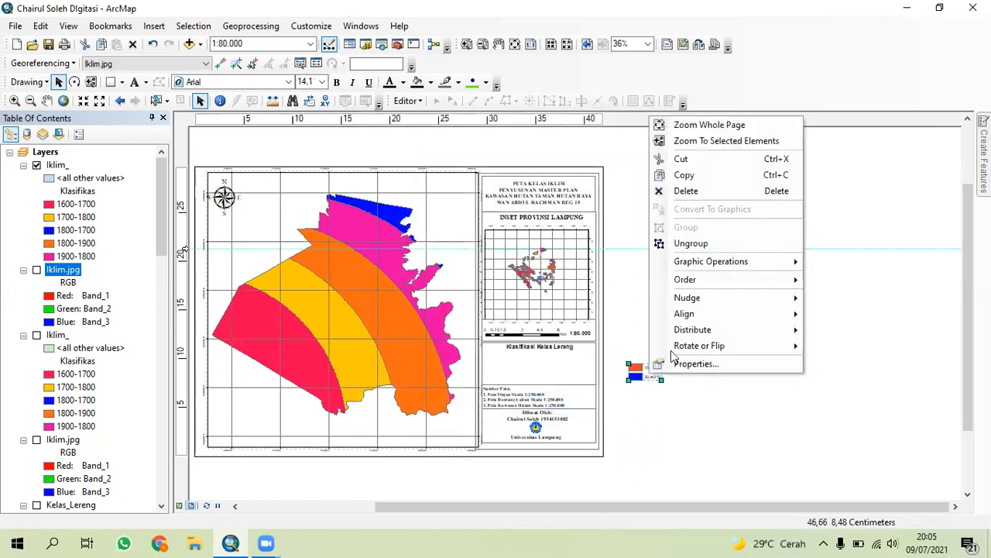
left_click(686, 191)
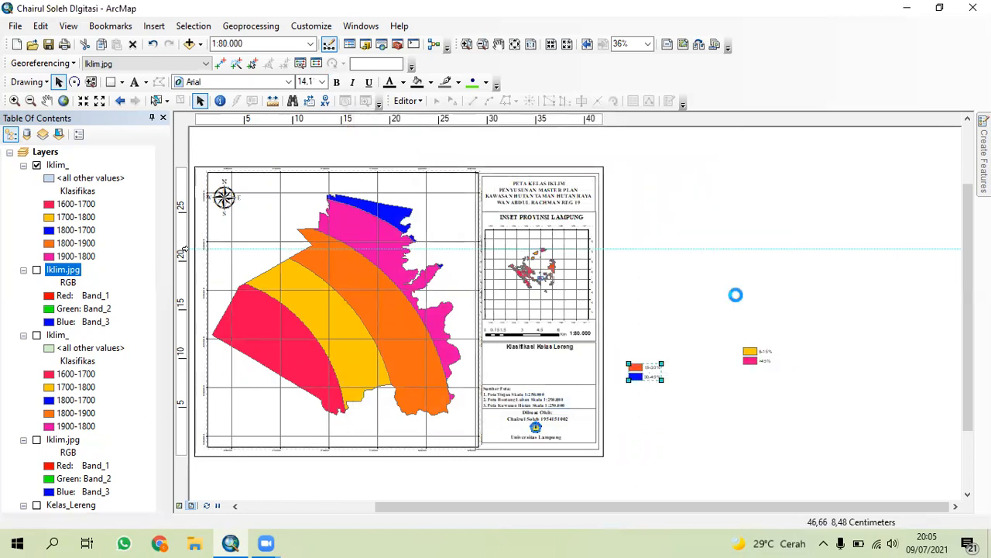
left_click(756, 360)
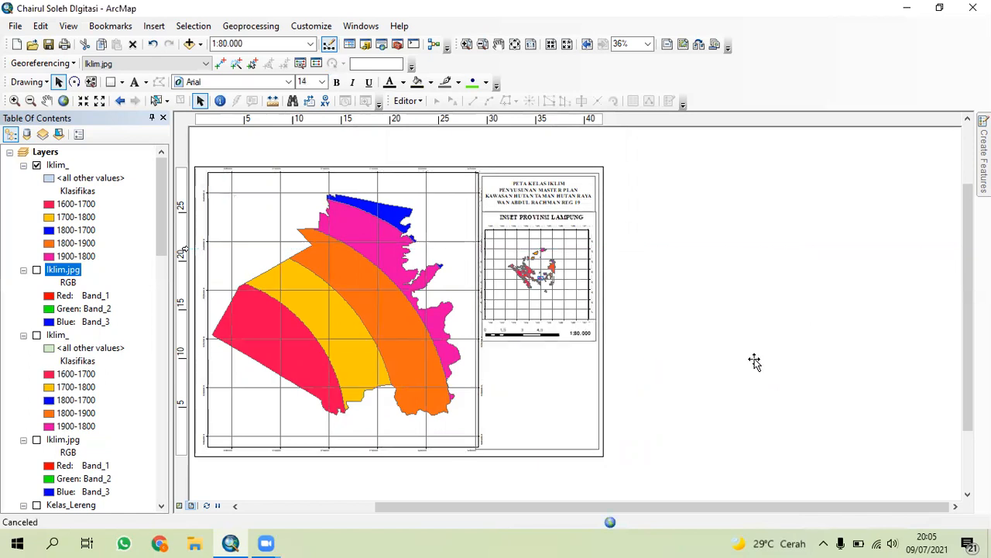
right_click(755, 360)
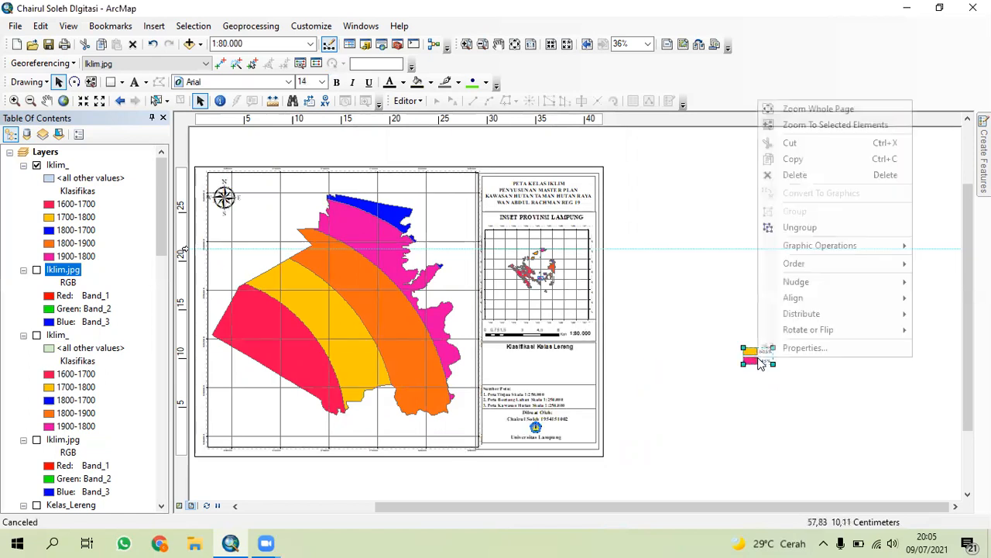
left_click(795, 175)
Change the legend box heading to Klasifikasi Kelas Iklim
left_click(546, 353)
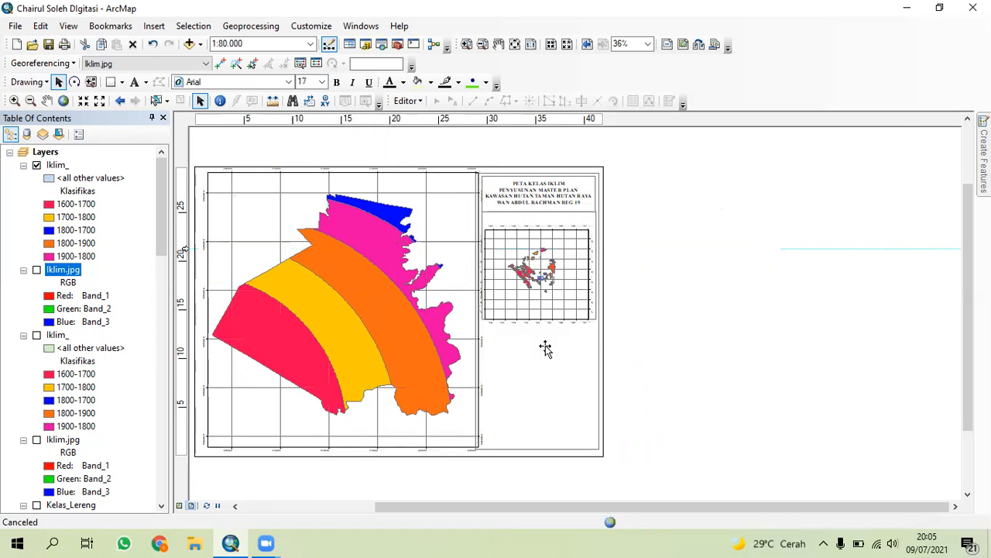
double_click(546, 348)
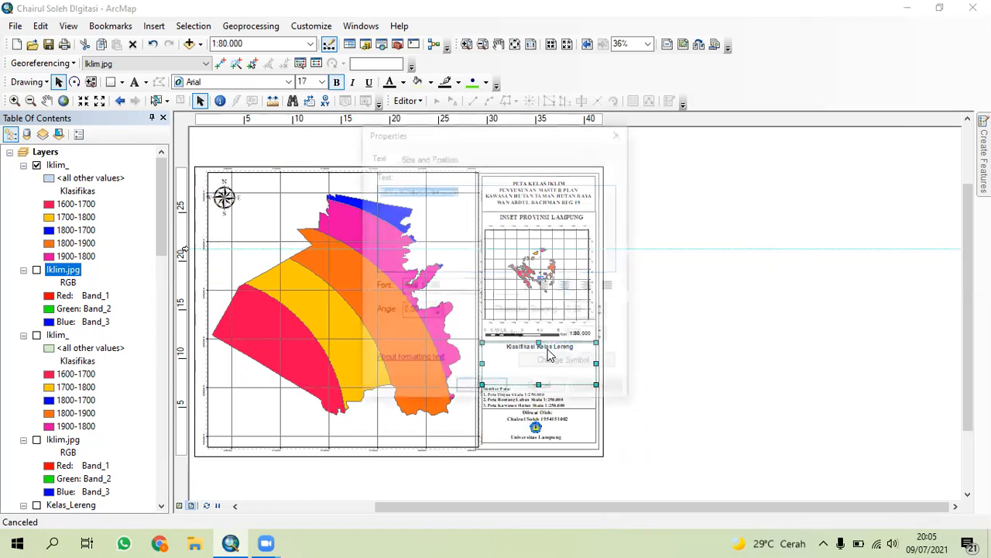
left_click_drag(465, 194, 433, 199)
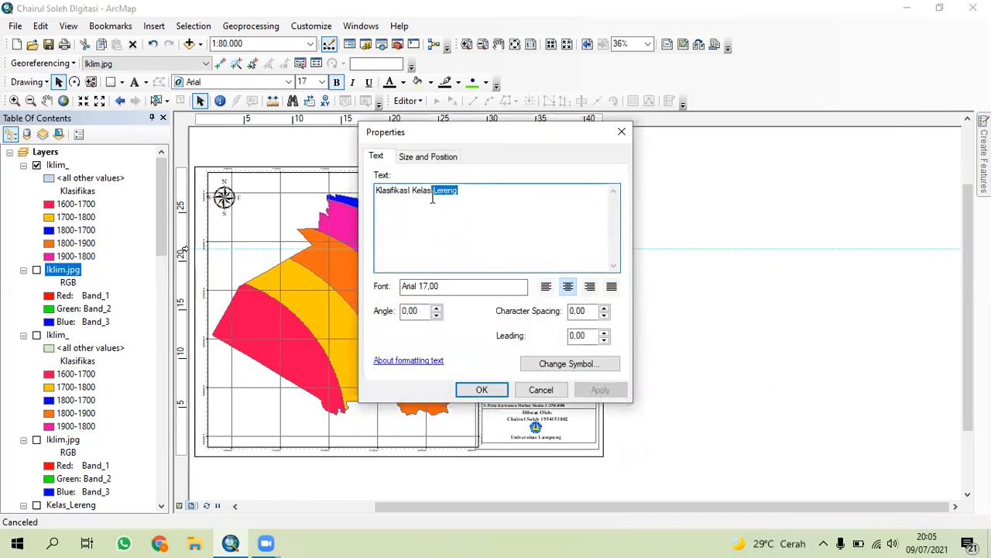
key("BackSpace")
type("Iklim")
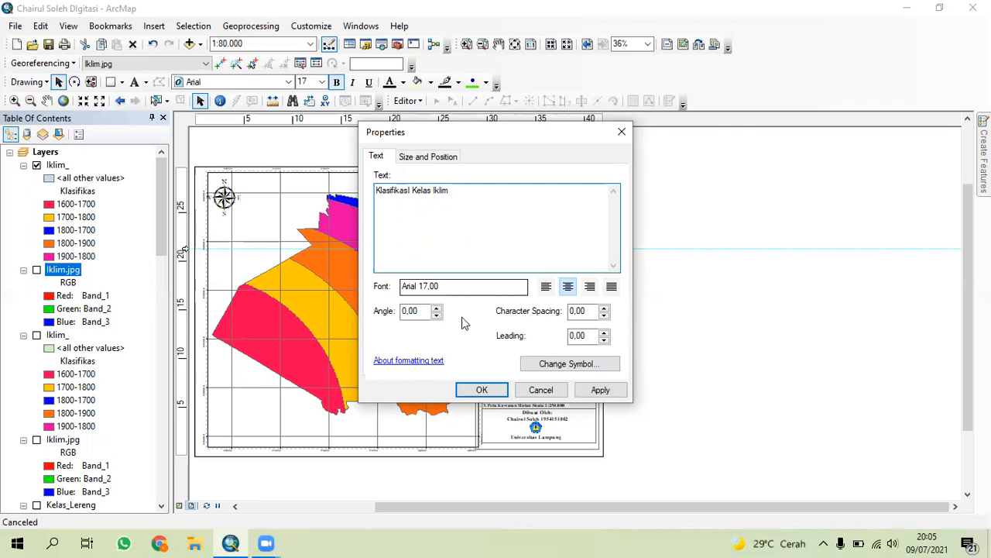
left_click(480, 389)
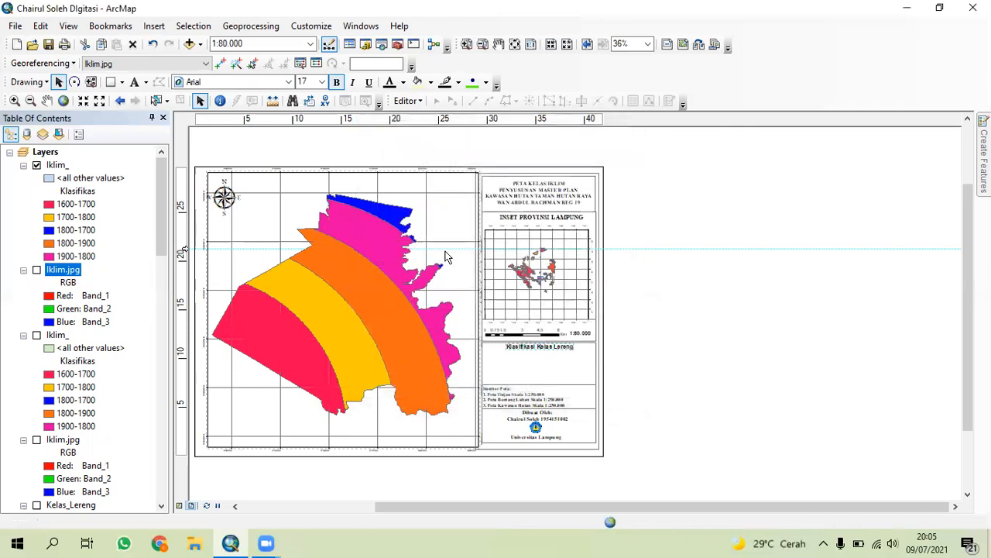
Insert a one-column legend for the Iklim_ layer, keeping the default title, frame, patch and spacing settings
left_click(154, 26)
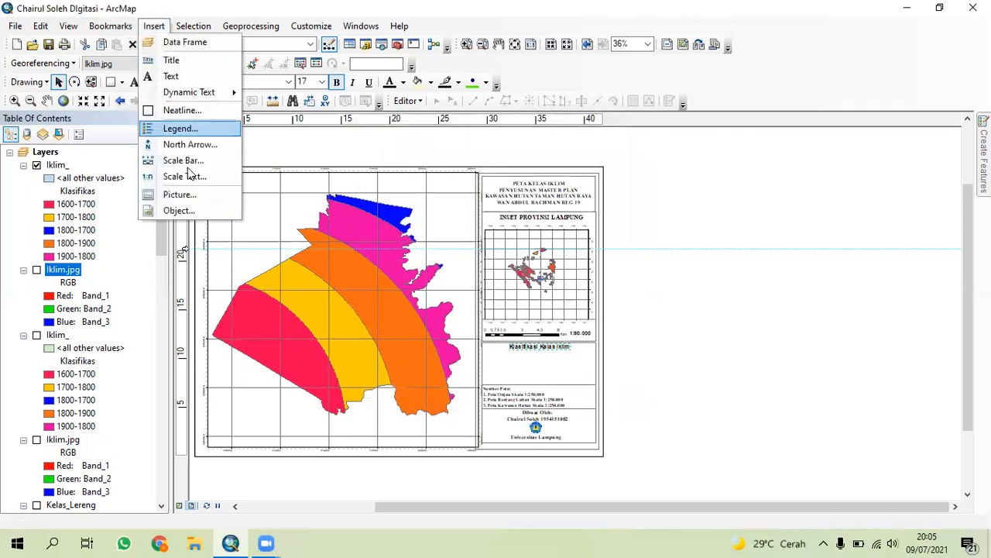
left_click(186, 129)
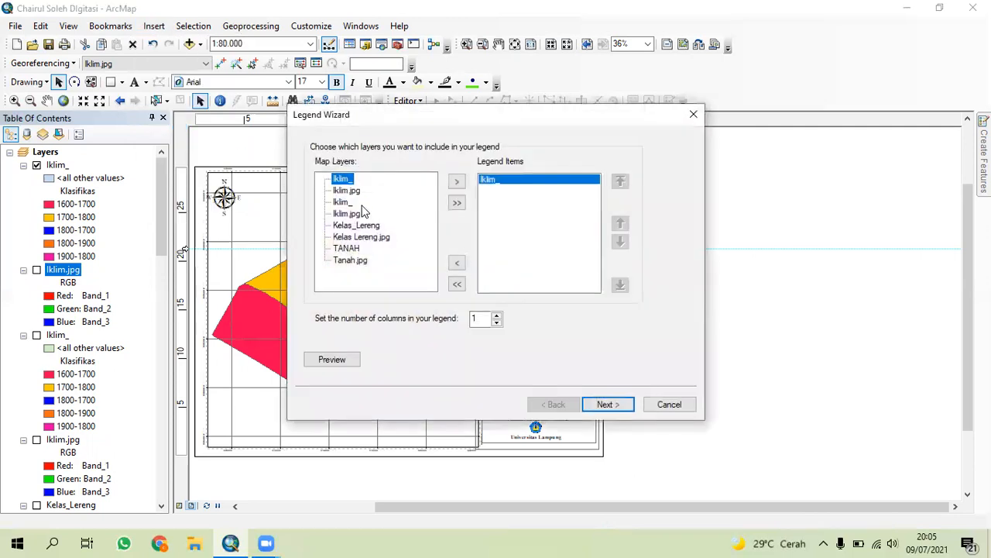
left_click(604, 405)
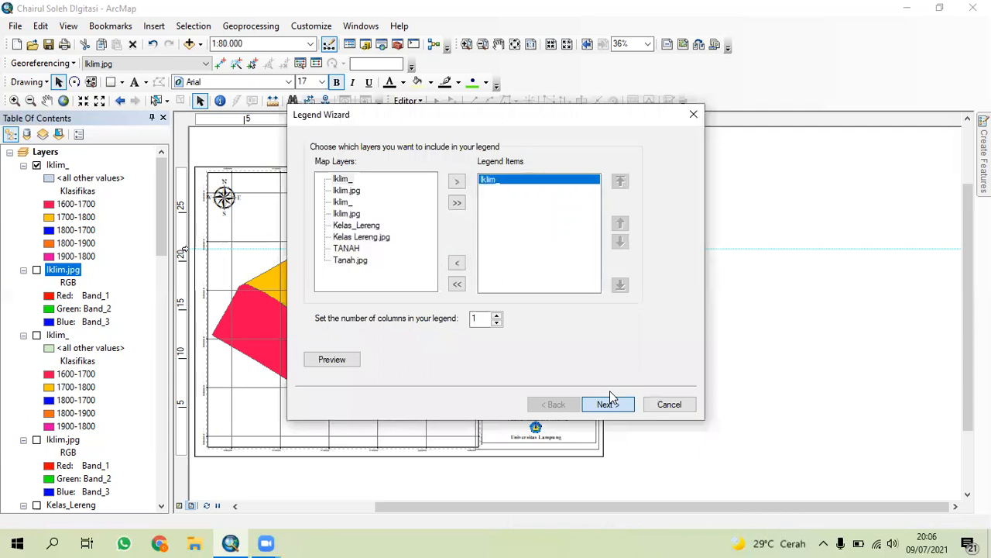
left_click(608, 404)
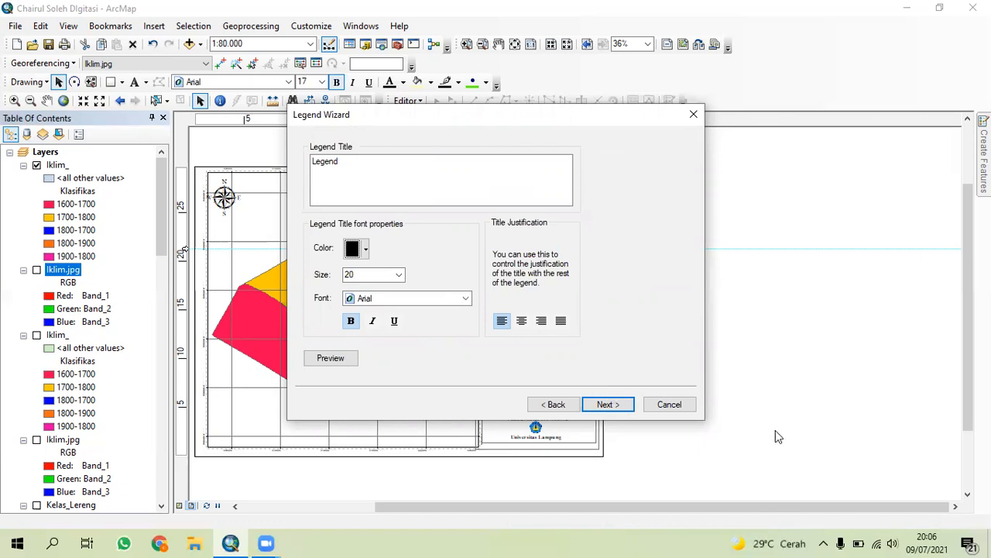
left_click(606, 404)
left_click(607, 405)
left_click(608, 405)
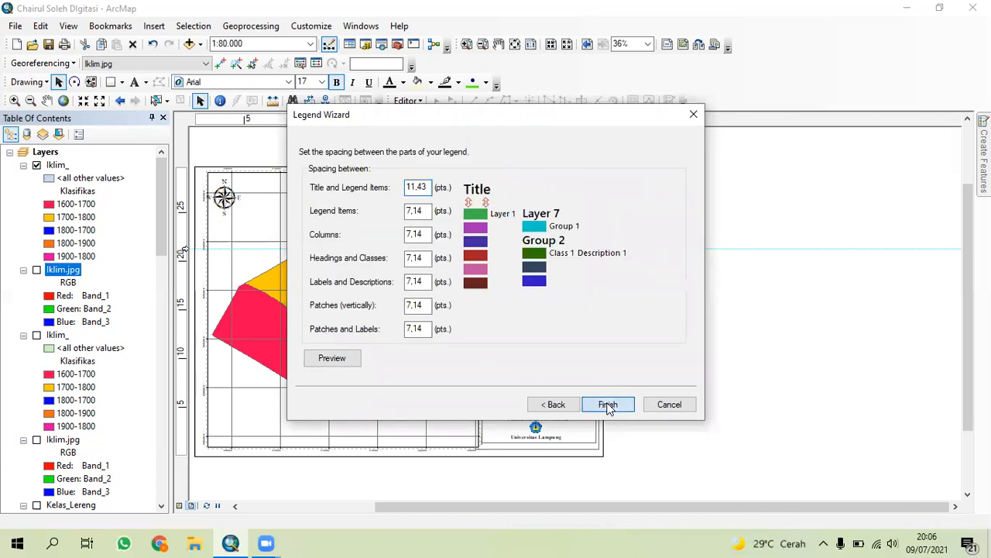
left_click(607, 404)
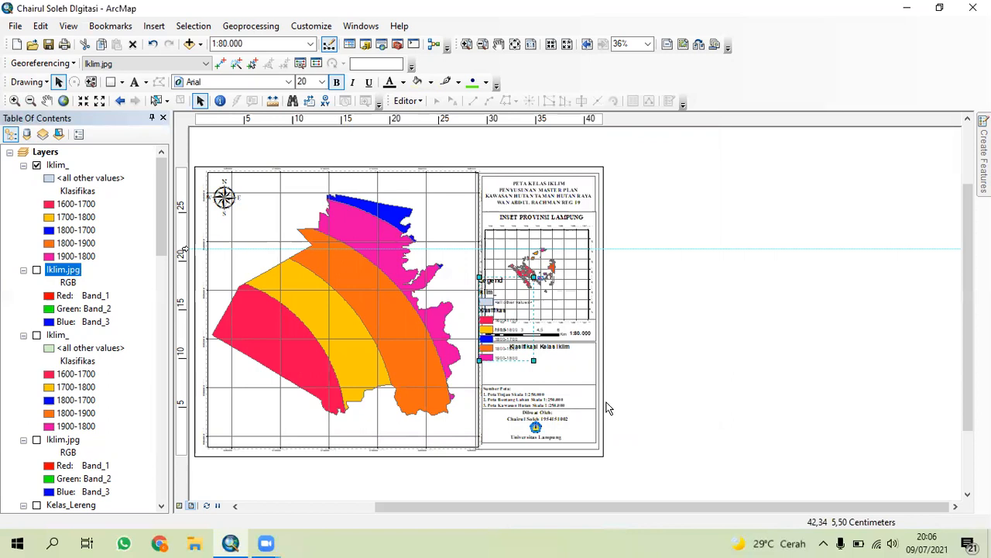
Place the new legend in the empty area beside the page and break it into separate graphic elements
left_click_drag(488, 341, 722, 372)
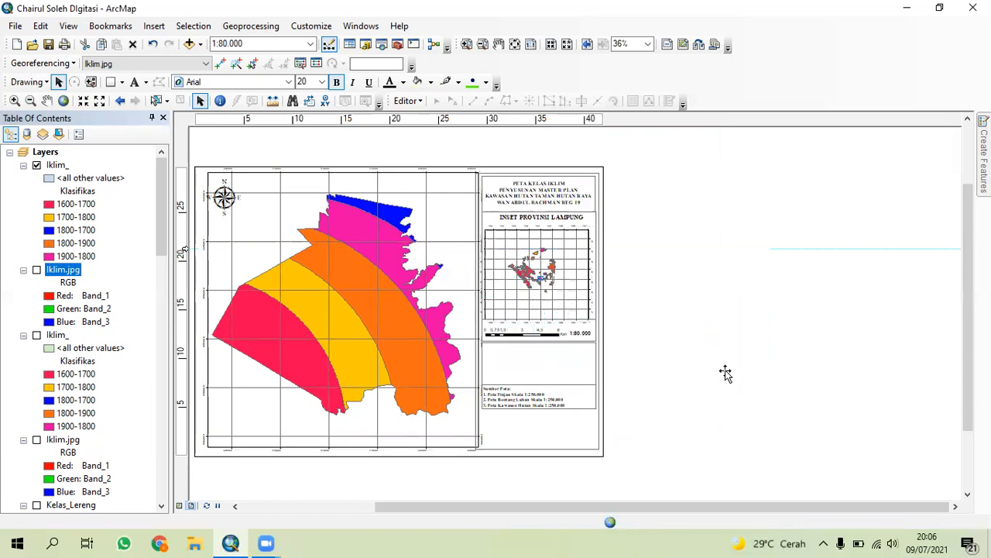
right_click(736, 361)
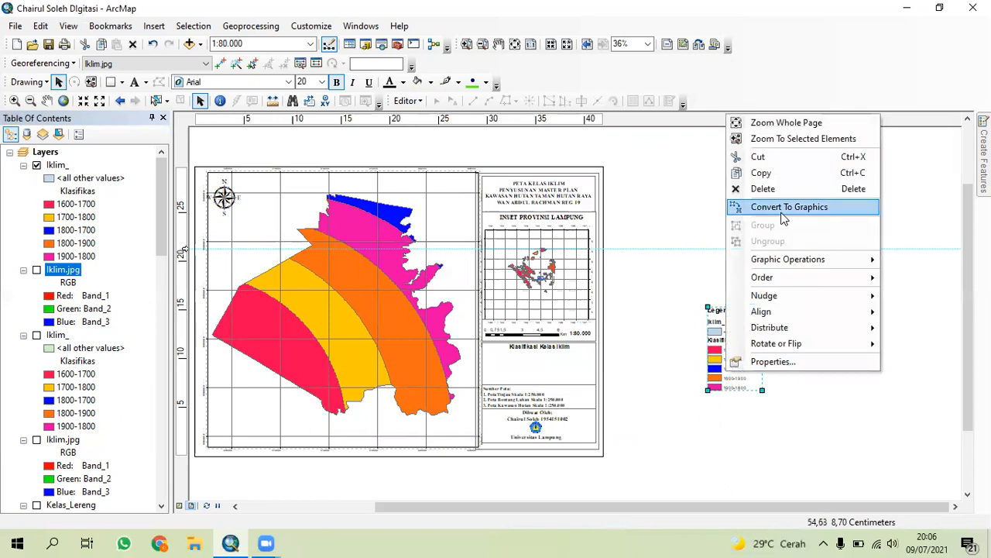
left_click(780, 209)
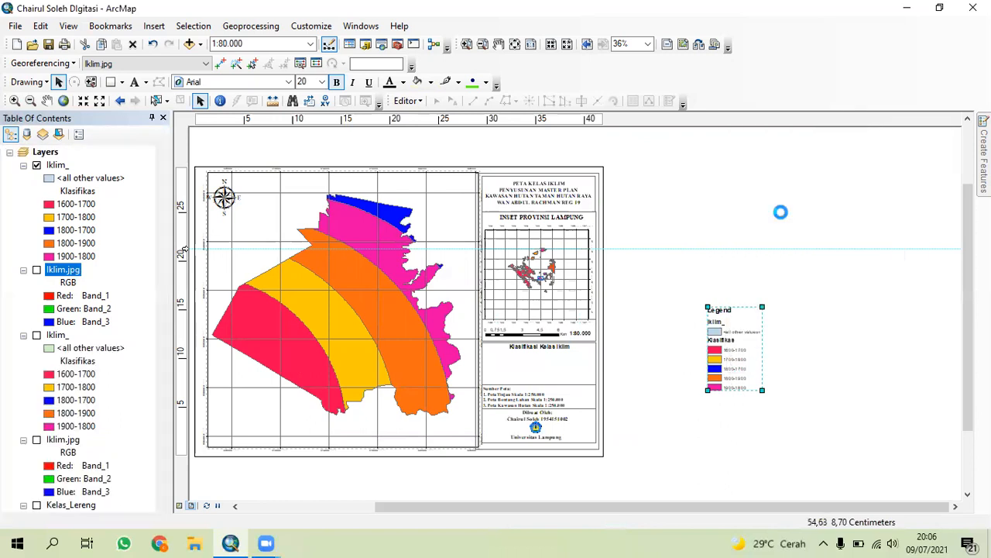
right_click(737, 347)
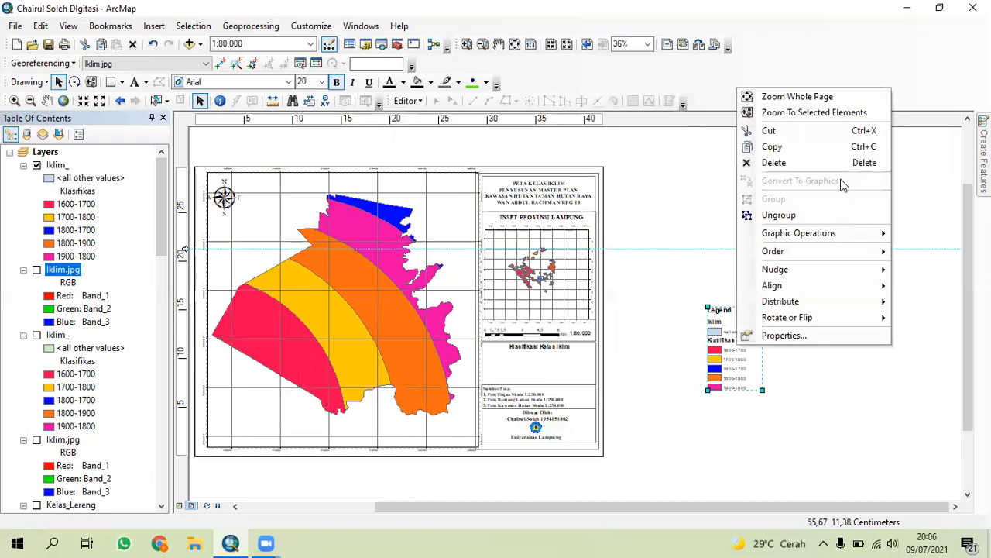
left_click(804, 220)
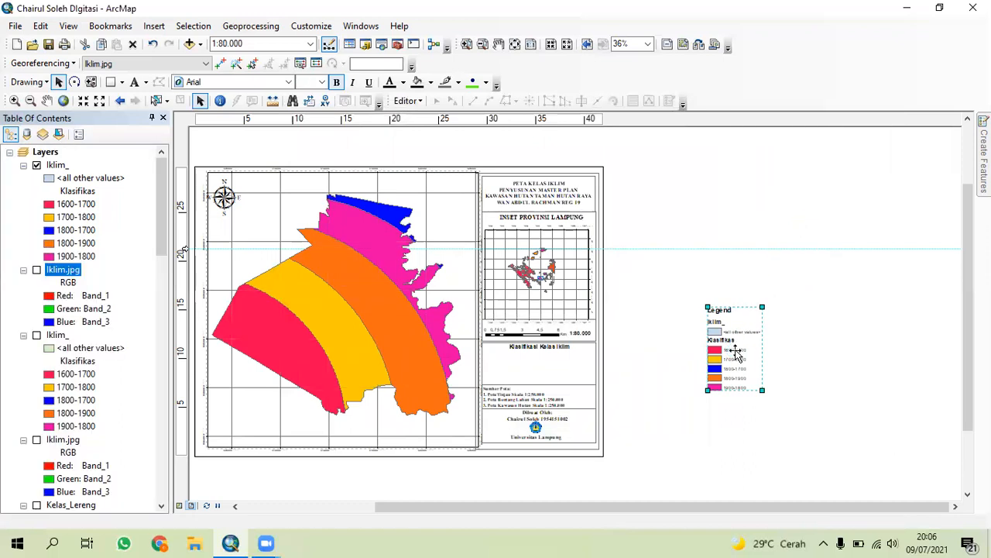
Ungroup the blue 1800-1700 entry of the new legend into its patch and label
right_click(740, 354)
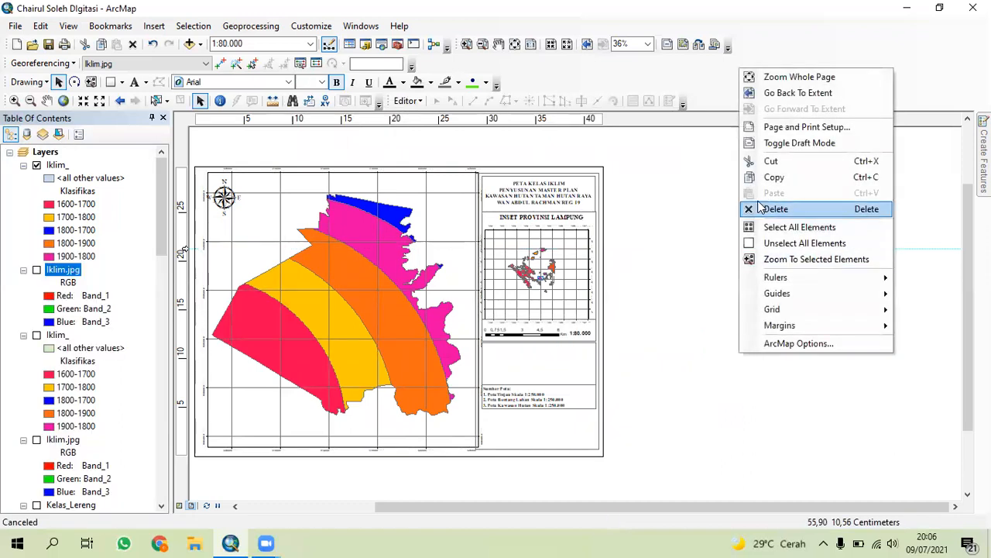
left_click(728, 387)
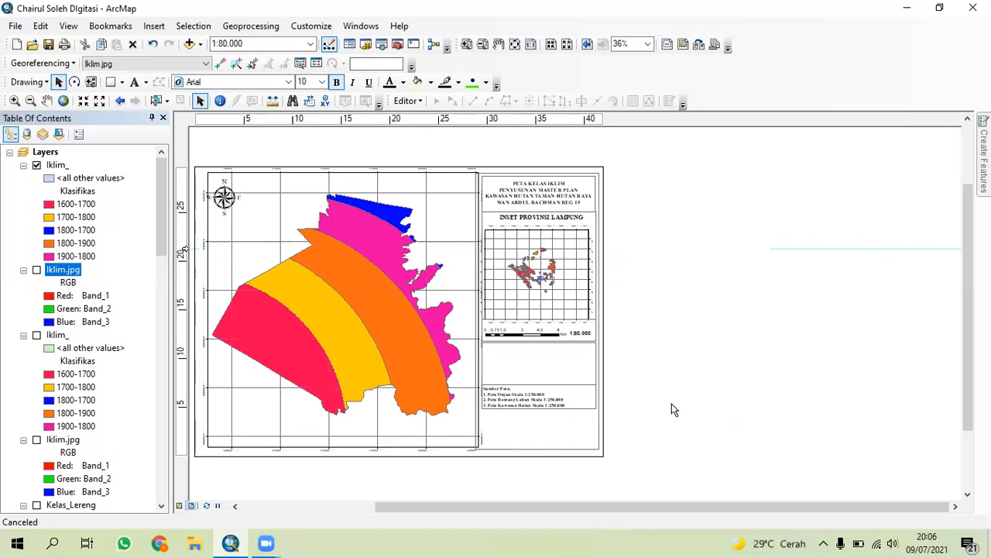
right_click(737, 365)
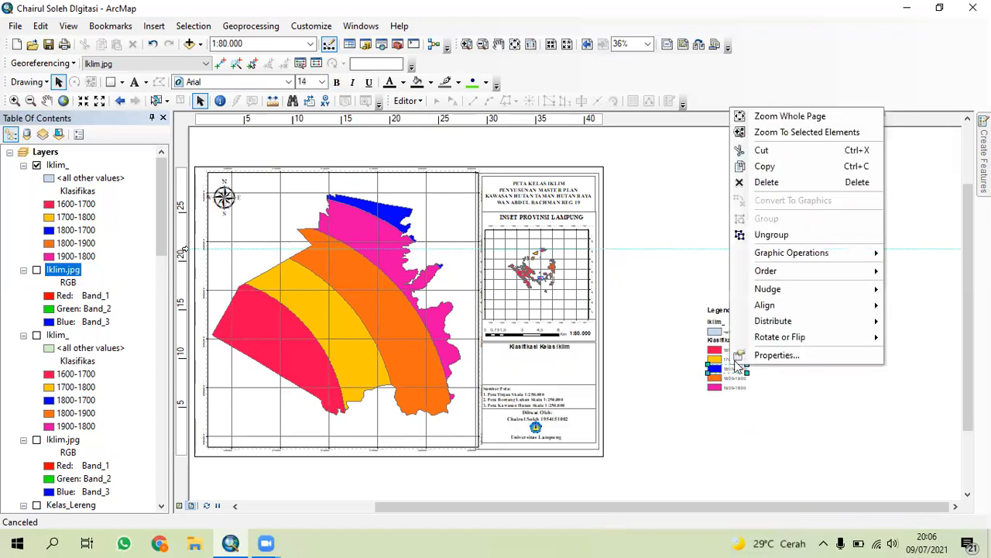
left_click(767, 235)
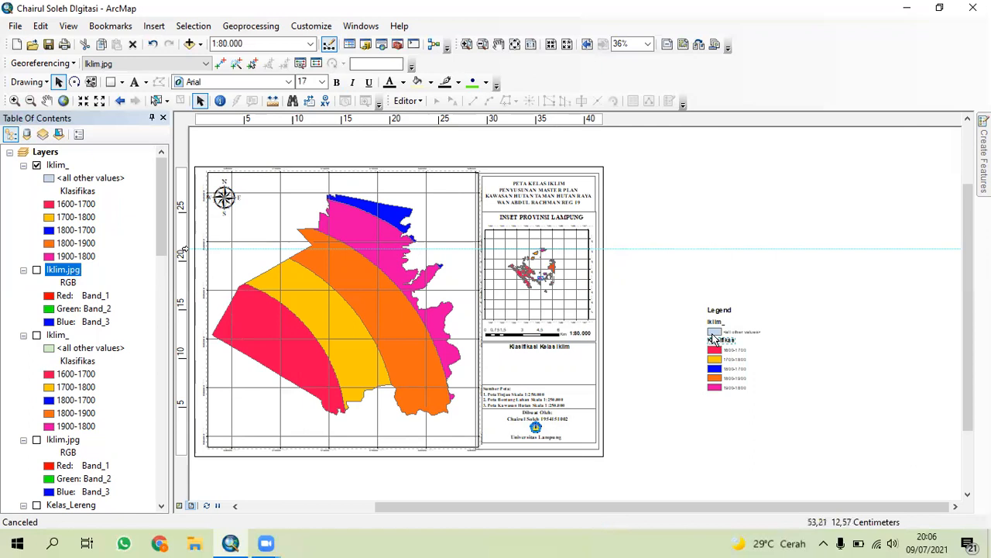
right_click(722, 337)
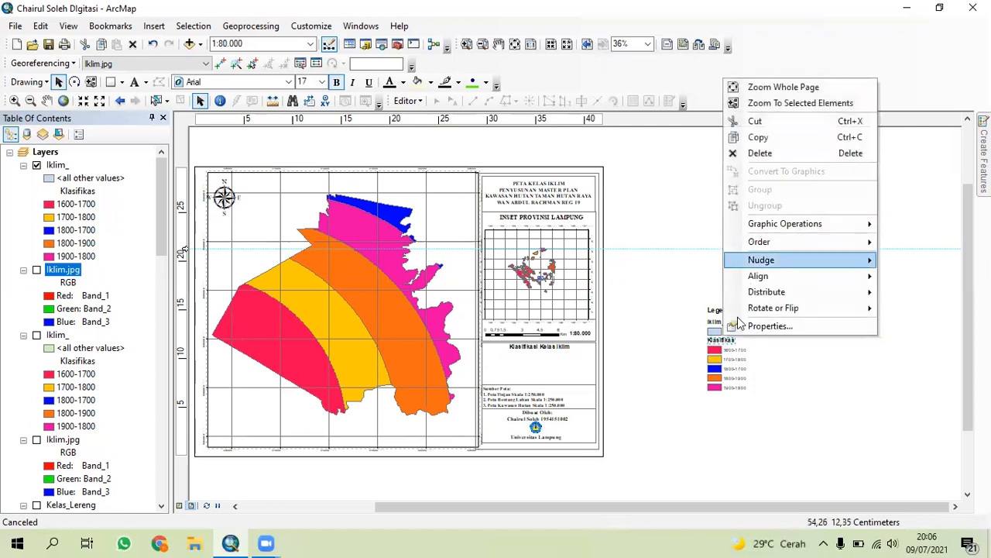
left_click(748, 395)
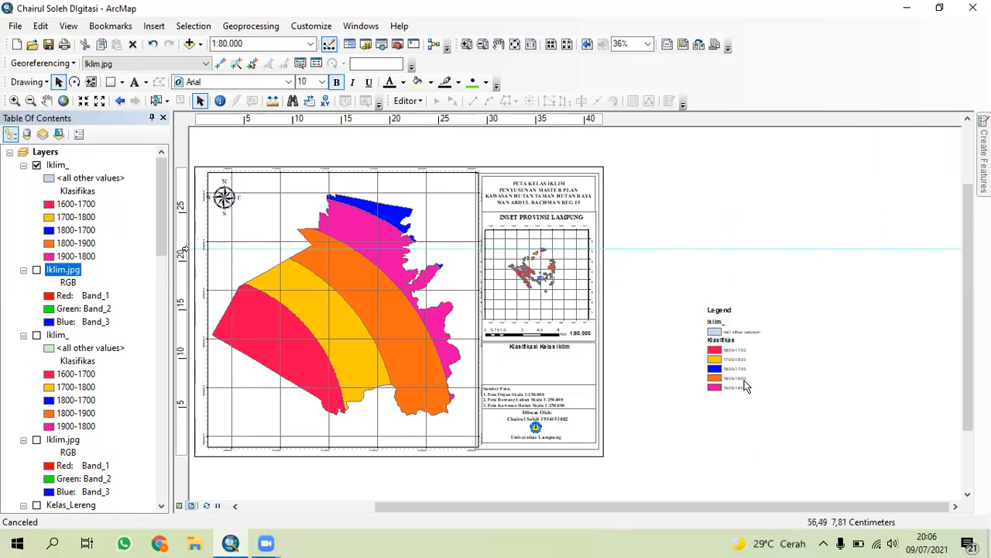
left_click(720, 369)
left_click_drag(721, 362, 721, 343)
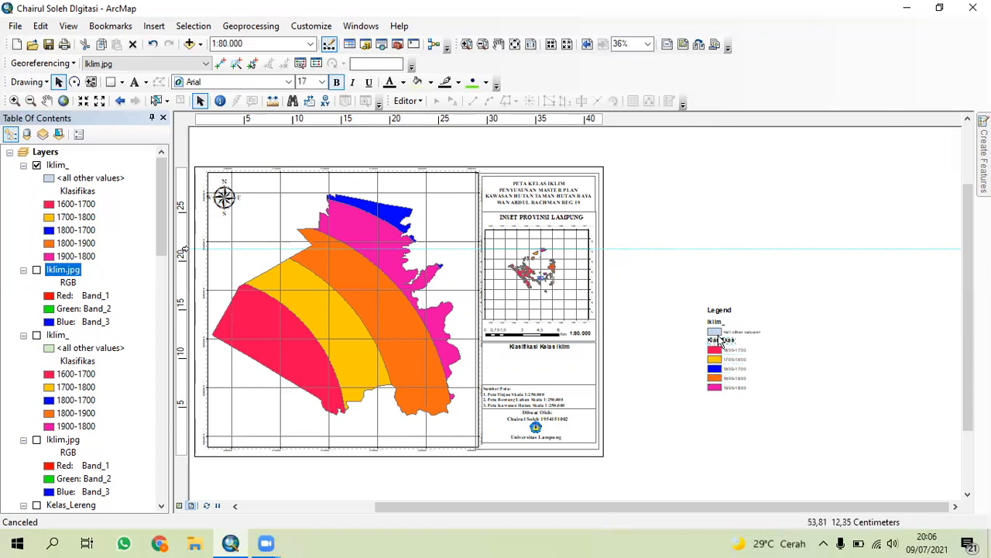
right_click(725, 319)
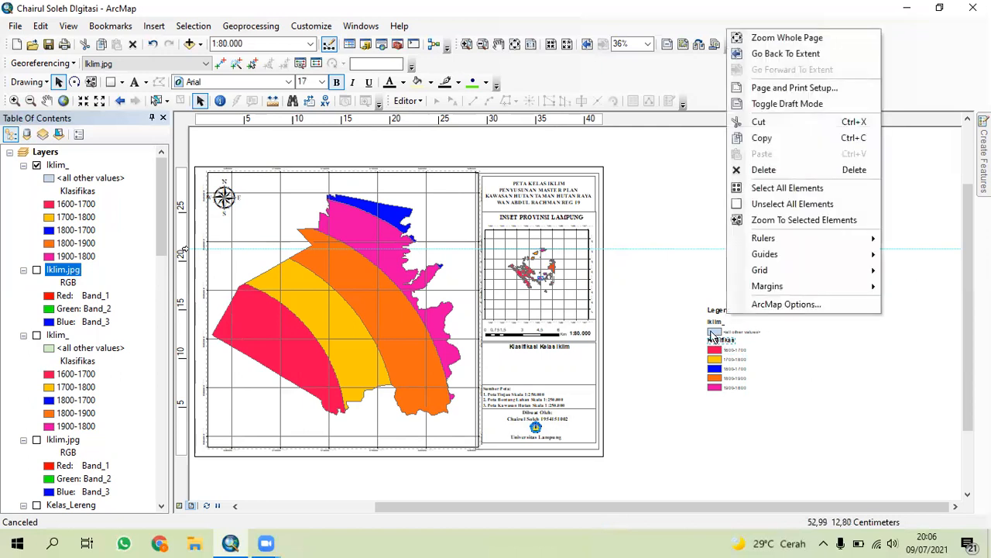
right_click(702, 327)
Ungroup the yellow 1700-1800 entry of the new legend into its patch and label
left_click(708, 360)
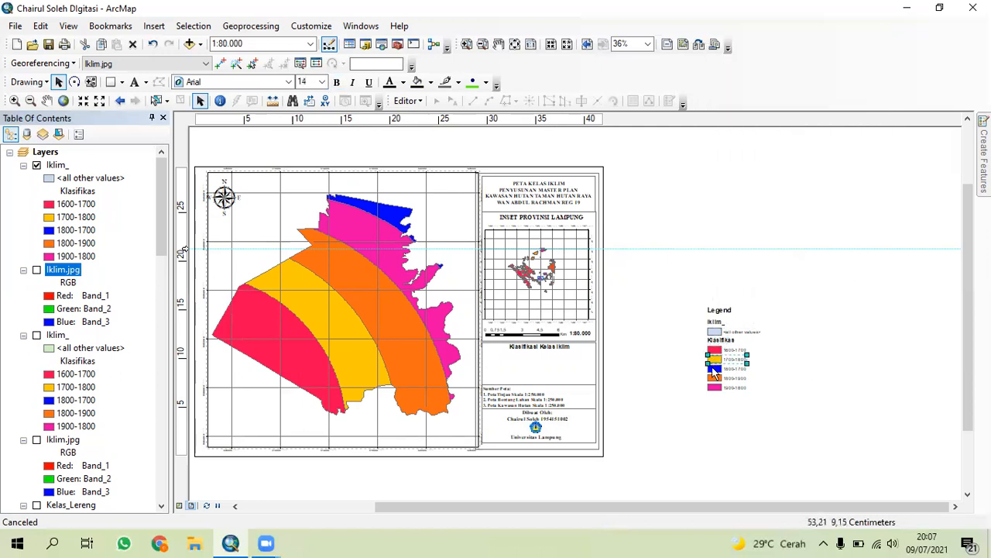
right_click(713, 366)
left_click(755, 237)
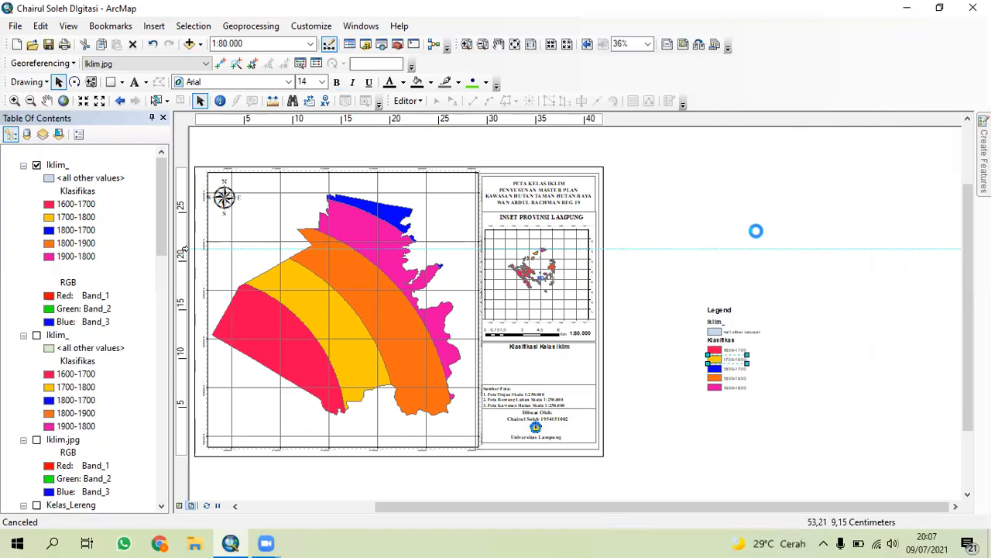
right_click(710, 361)
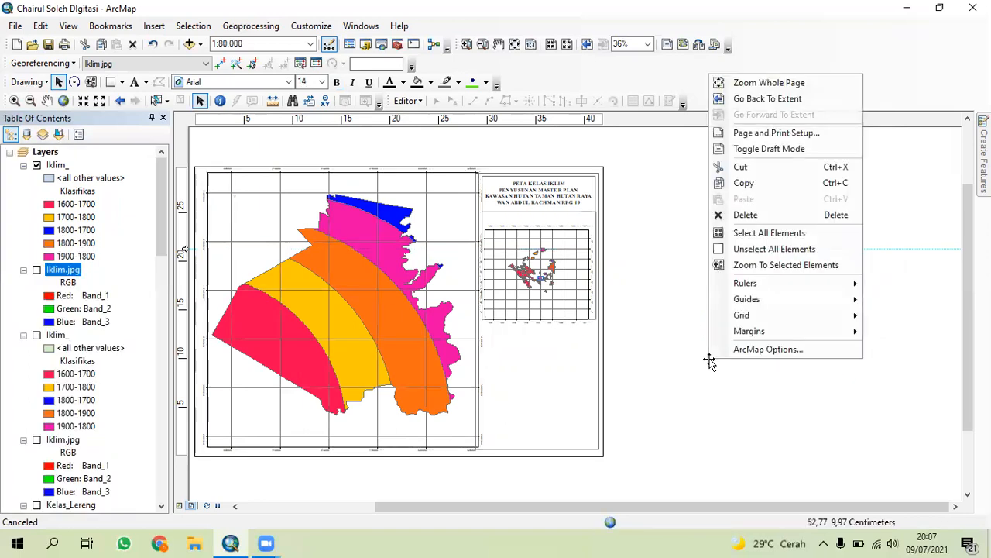
left_click(736, 405)
left_click(737, 361)
Delete the <all other values> entry, the Klasifikas heading, the Iklim_ layer name and the Legend title from the new legend
left_click(737, 332)
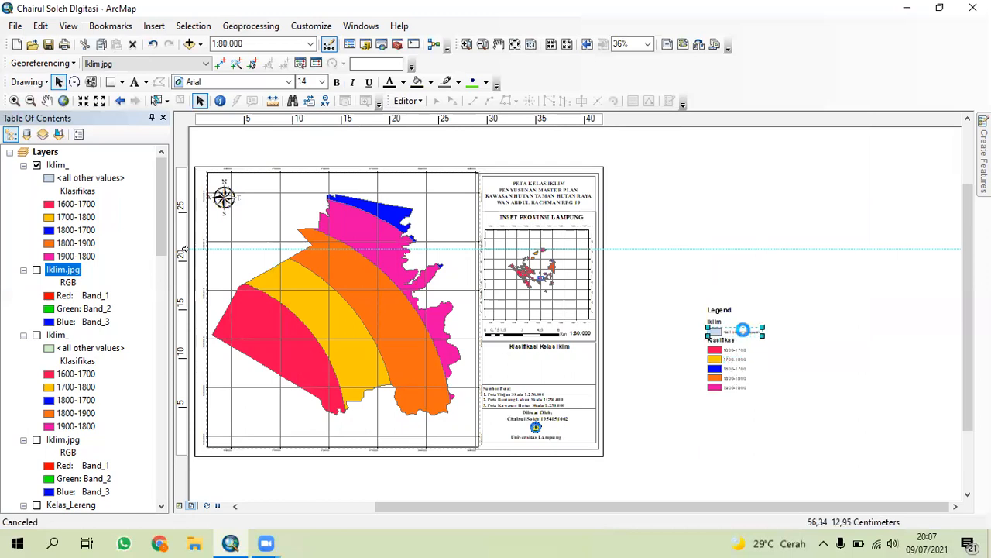
left_click(743, 342)
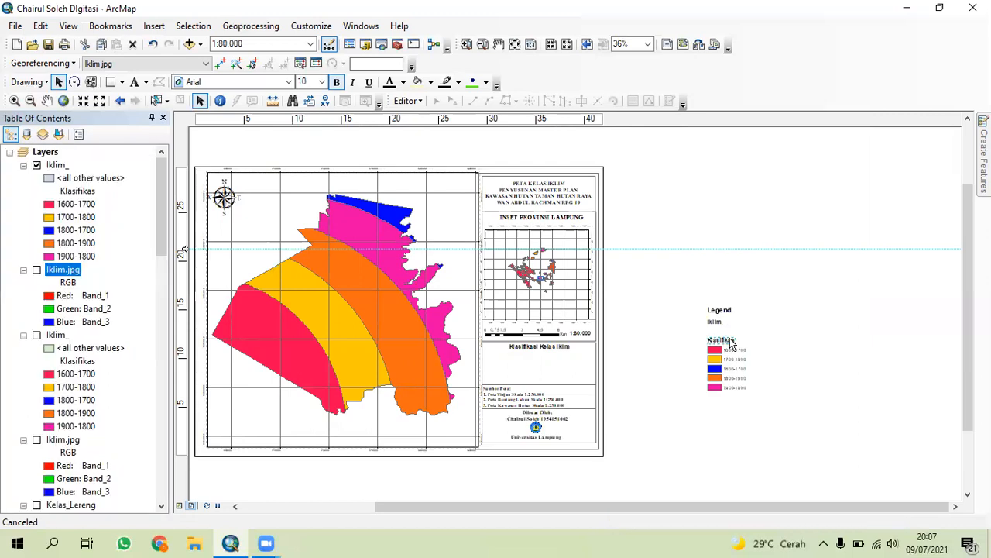
key("Delete")
left_click(720, 322)
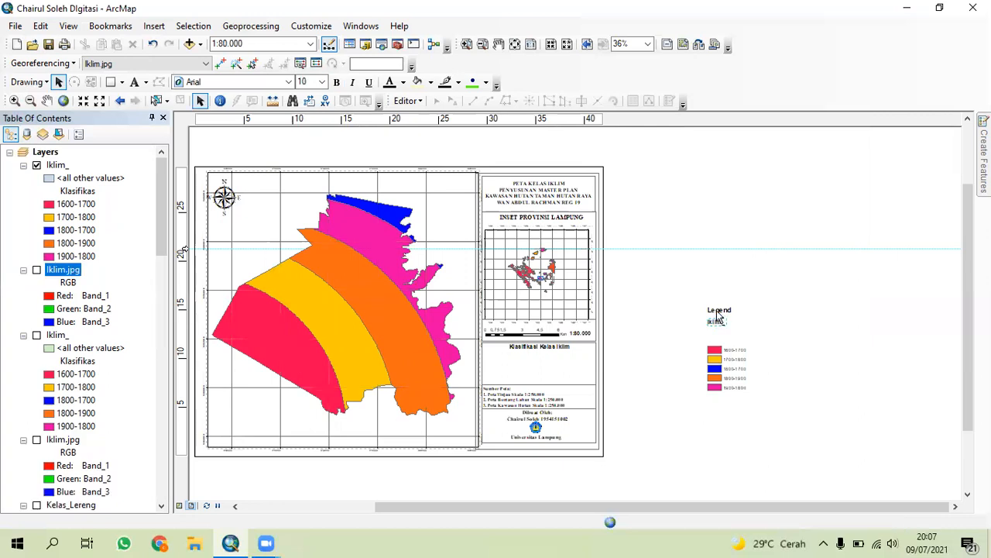
key("Delete")
key("Delete")
Group the five remaining climate class patches and labels into one element
left_click(715, 370)
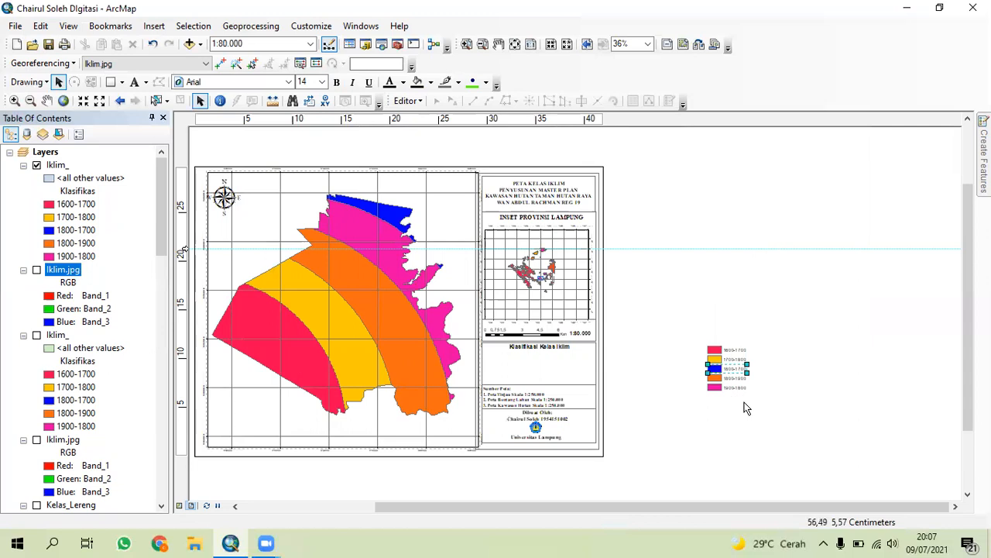
left_click_drag(744, 399, 774, 428)
right_click(731, 377)
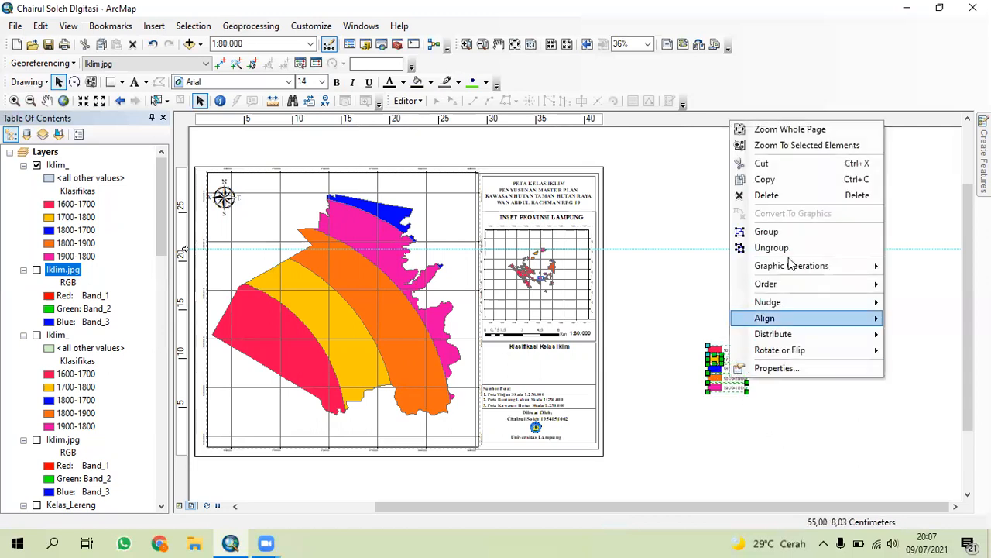
left_click(790, 233)
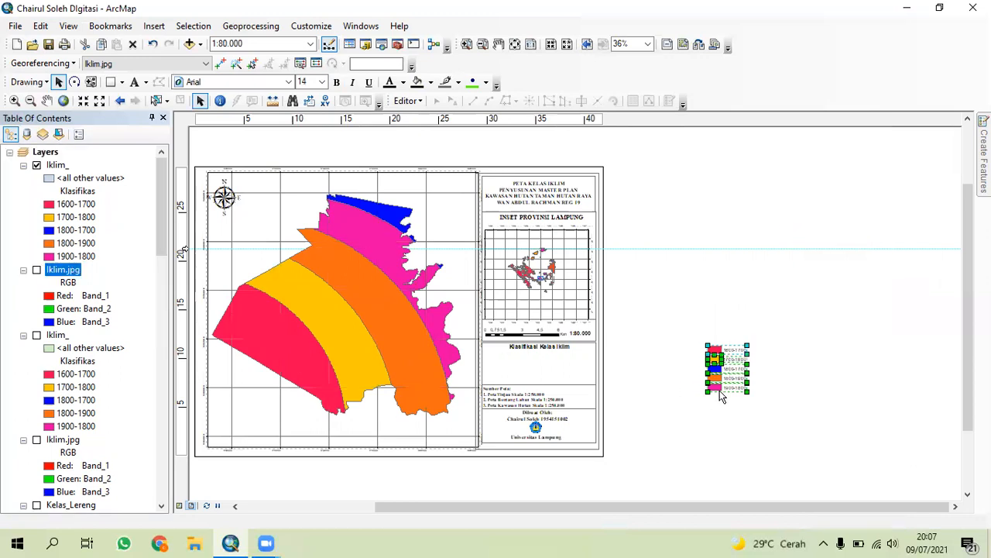
Move the grouped class entries into the Klasifikasi Kelas Iklim box and shrink them to fit beneath the heading
left_click_drag(747, 391, 561, 368)
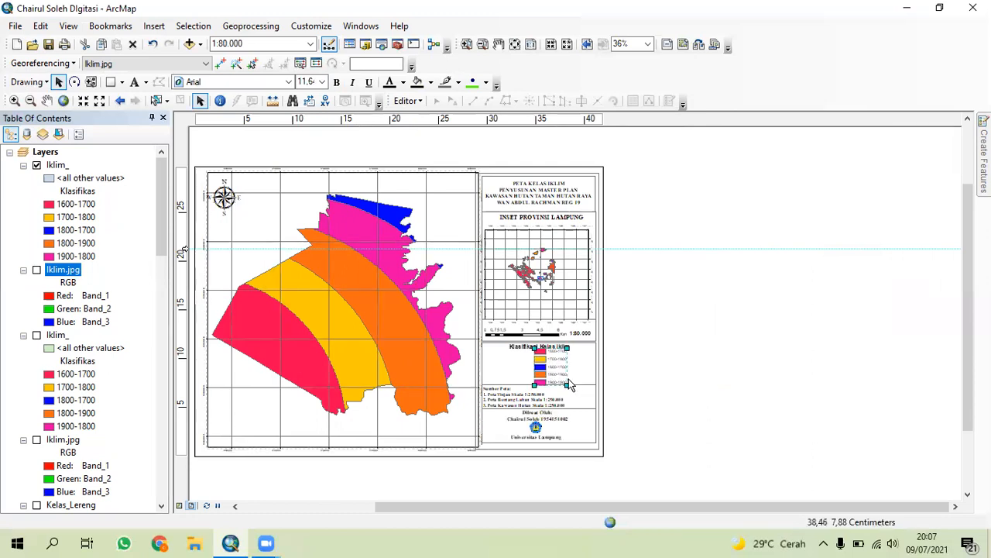
left_click_drag(561, 377, 539, 368)
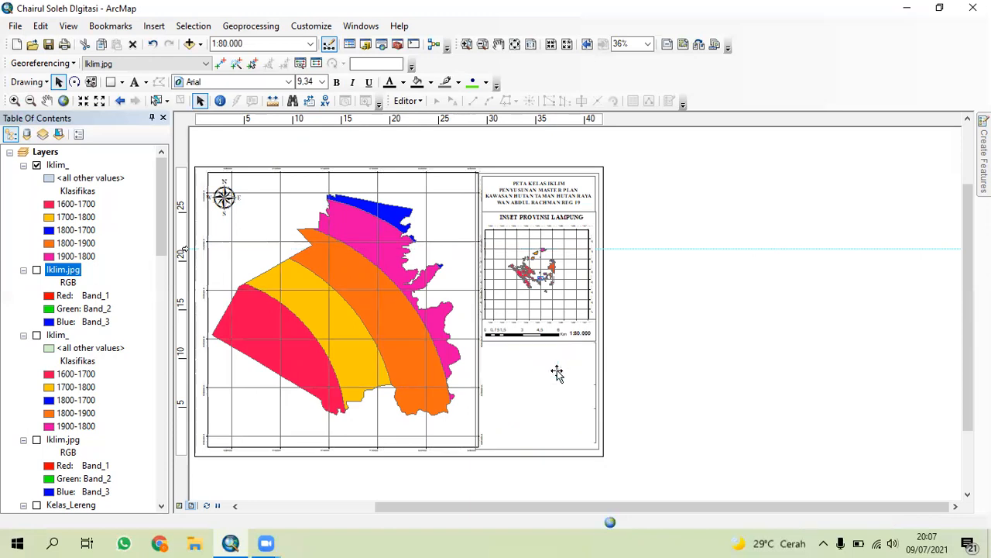
scroll(555, 370, "up", 3)
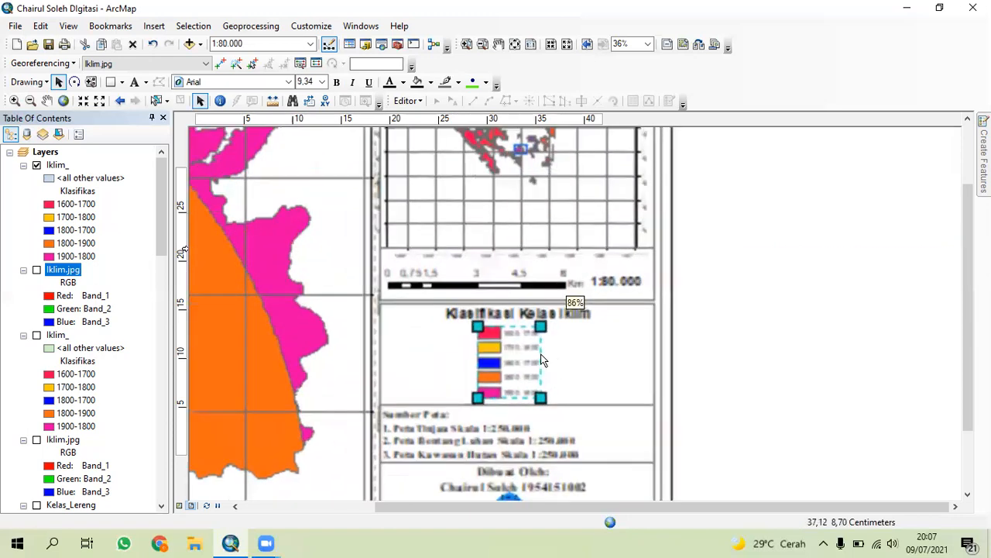
scroll(864, 328, "up", 2)
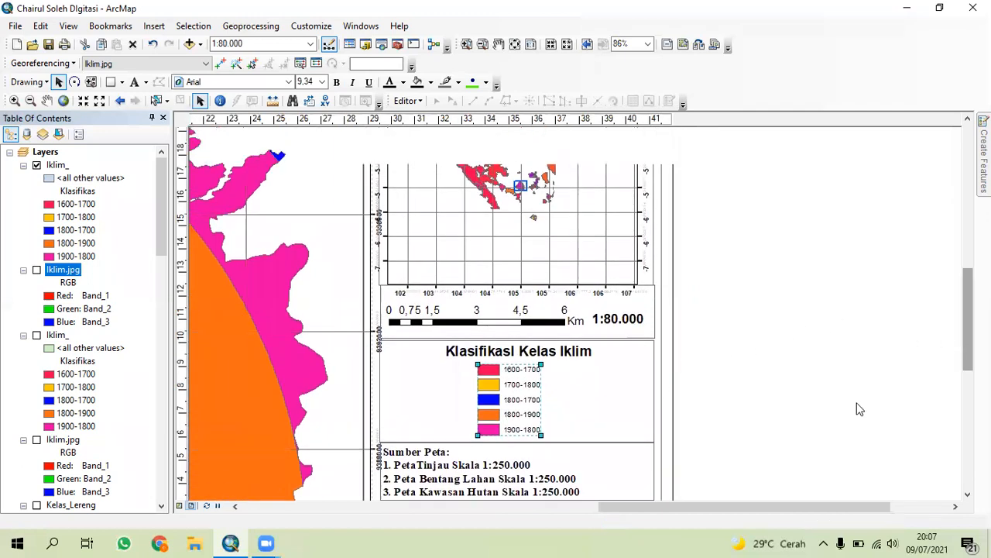
left_click(860, 409)
right_click(531, 415)
right_click(794, 378)
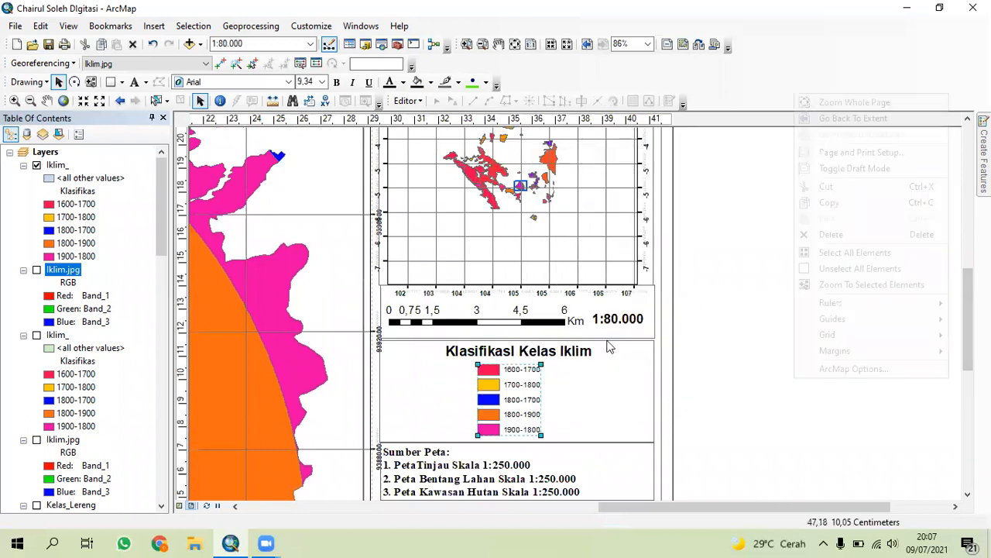
Close the Table of Contents and view the climate map layout at 46% zoom
left_click(162, 118)
left_click(162, 118)
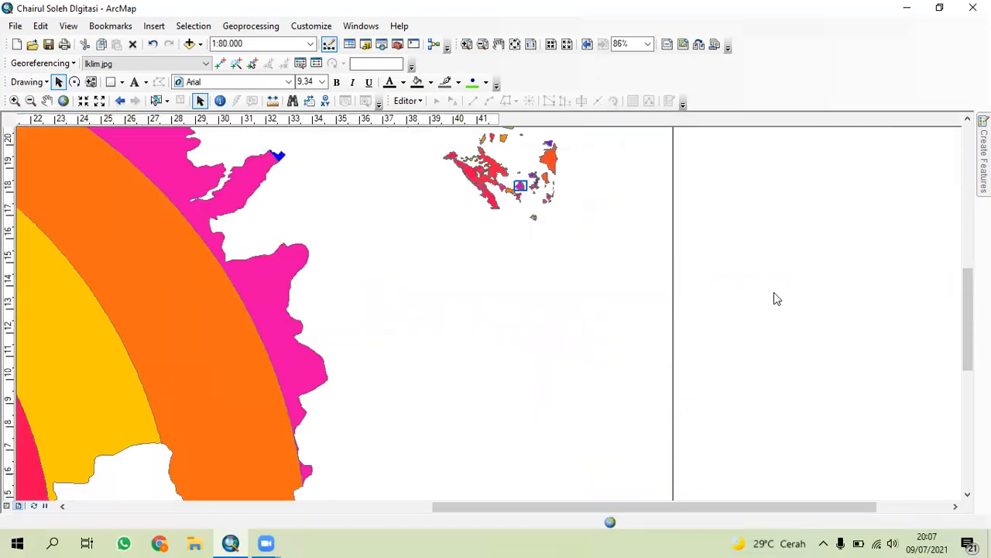
scroll(775, 294, "up", 1)
scroll(781, 301, "up", 1)
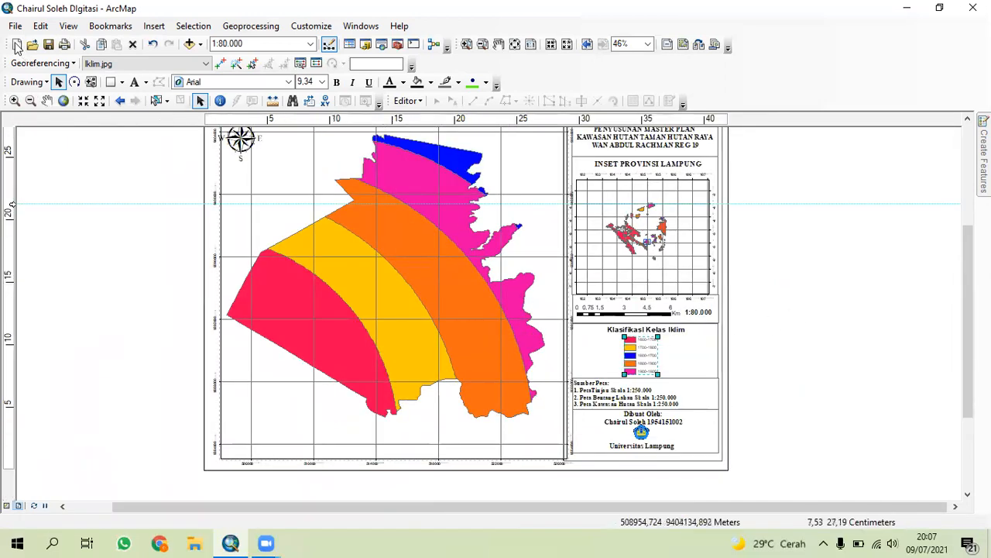
scroll(951, 347, "up", 1)
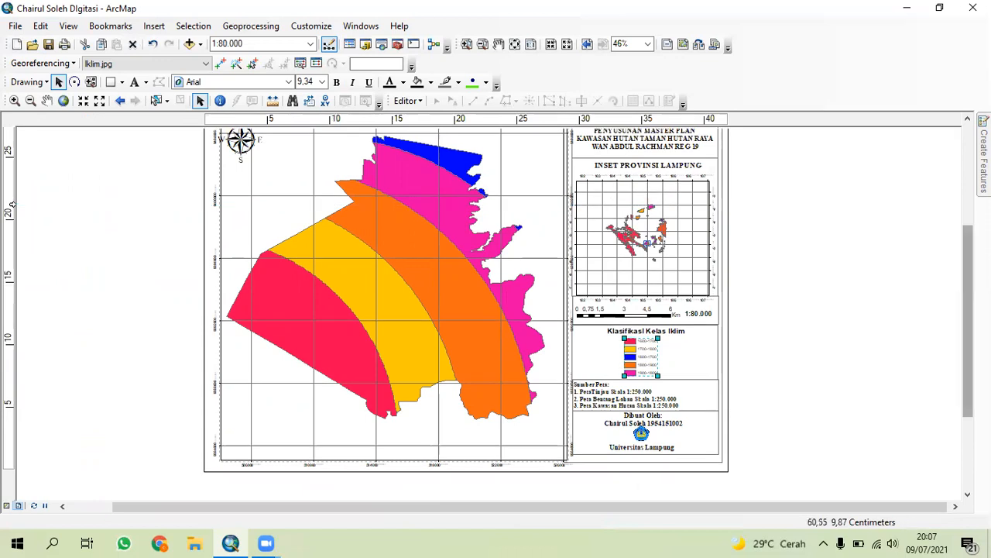